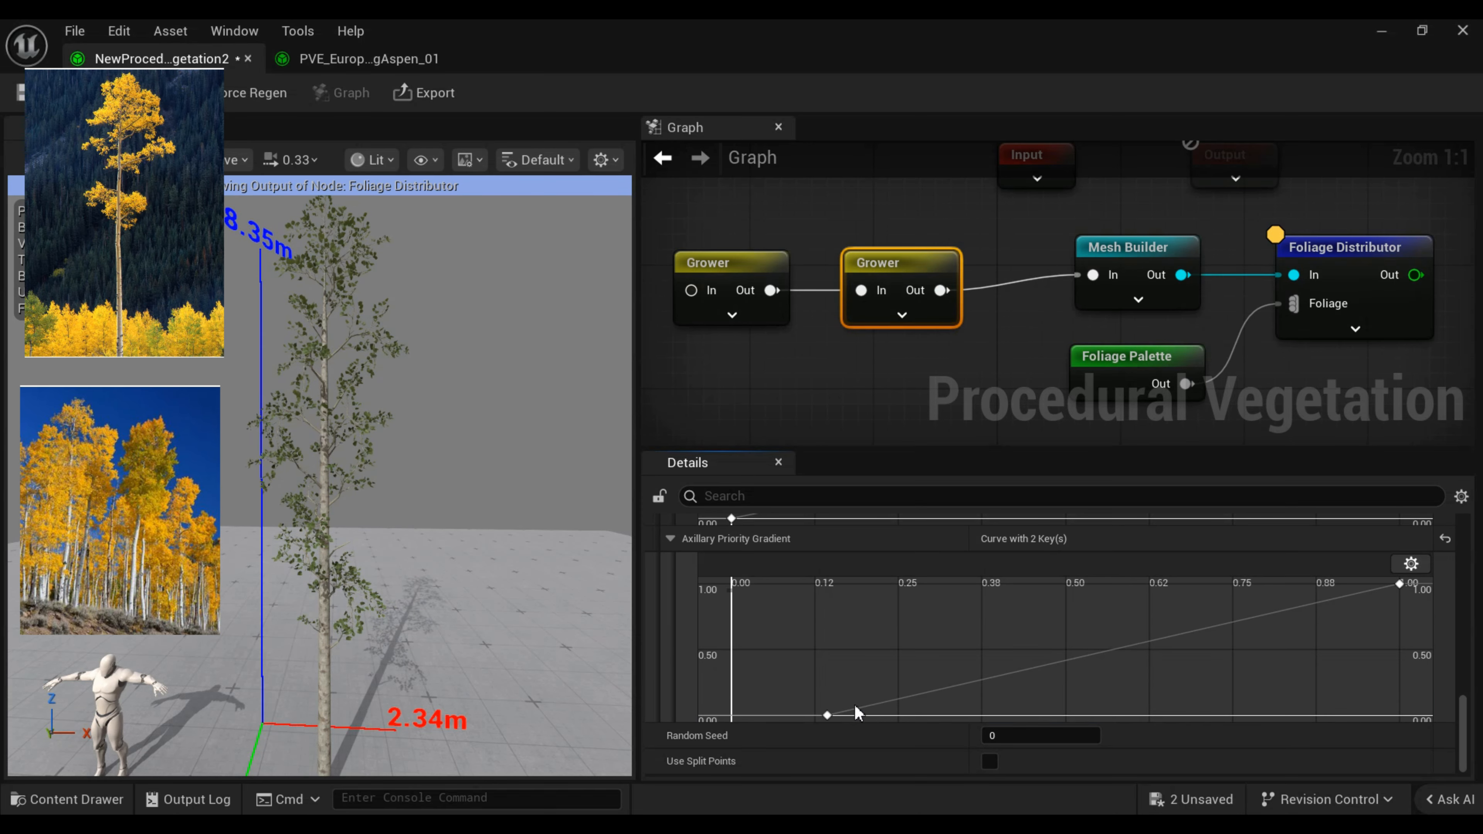
Adjust the lower key of the second Grower's Axillary Priority Gradient and raise its Apical phototropism to about 0.41.
mouse_move(829, 715)
left_mouse_down()
mouse_move(878, 718)
mouse_move(833, 720)
left_mouse_up()
scroll(1149, 566, "up", 6)
scroll(1149, 567, "up", 4)
left_click(1201, 577)
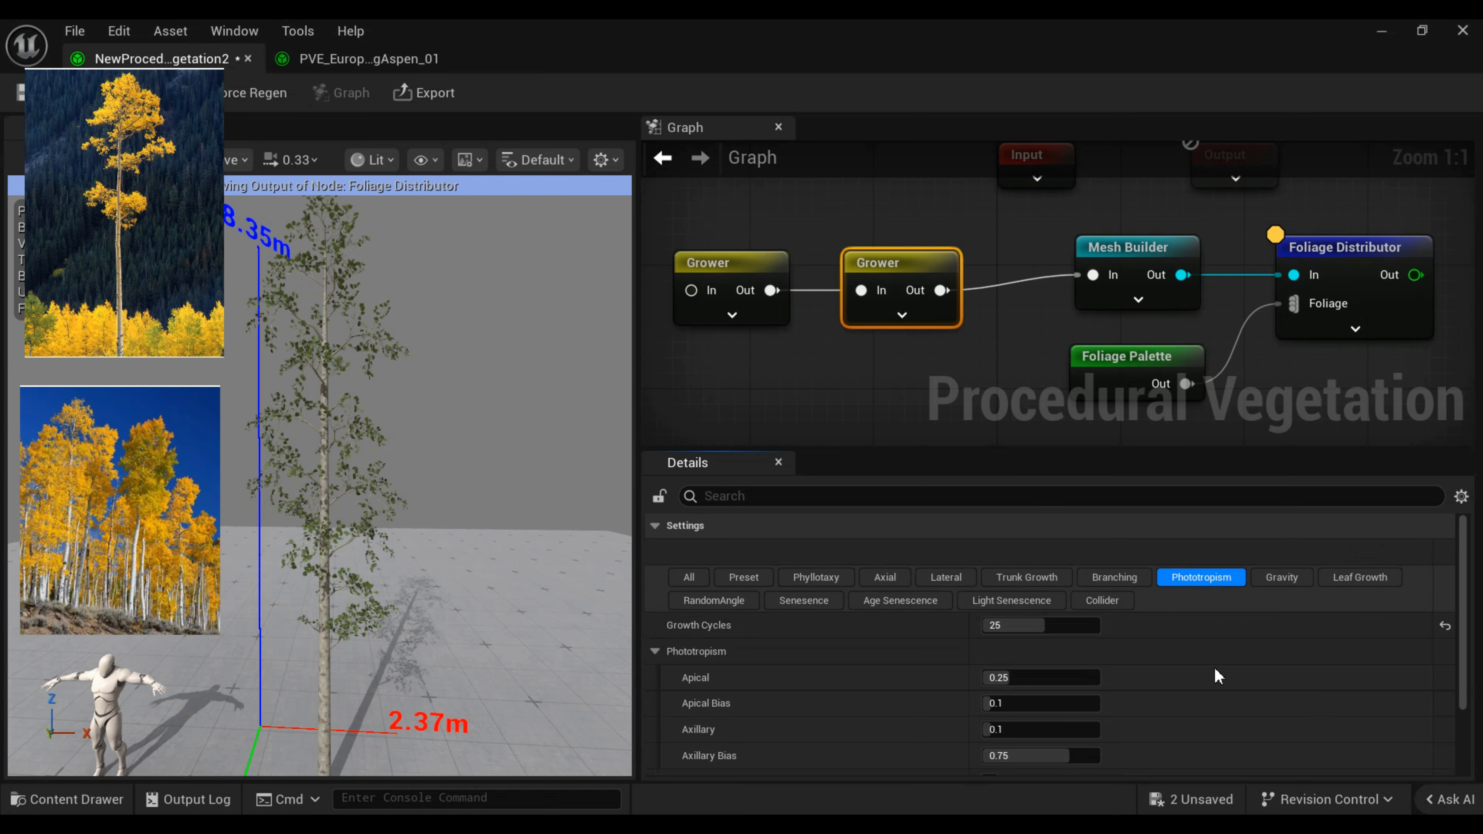
left_click_drag(1000, 678, 1027, 677)
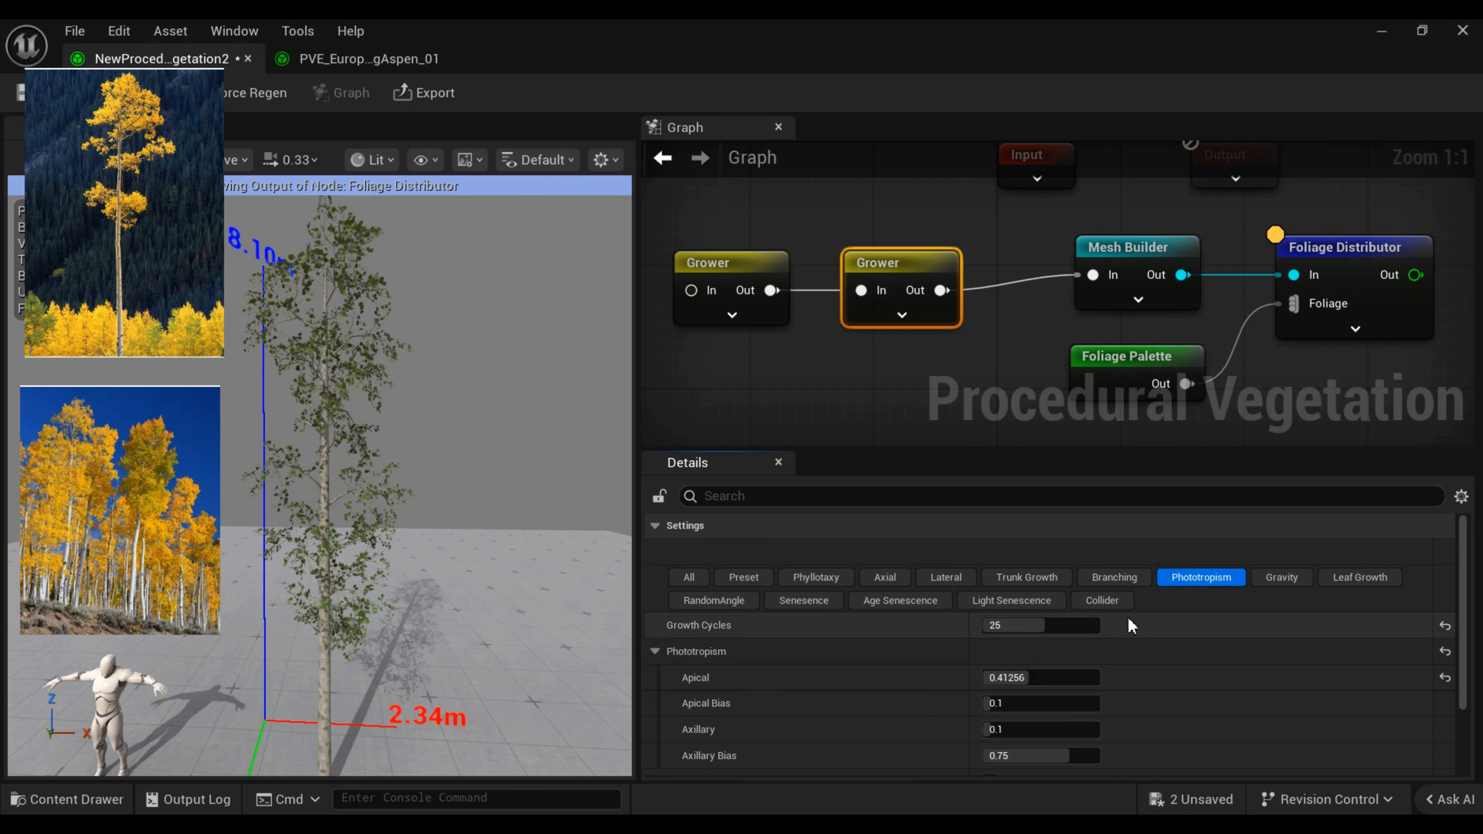
left_click(1281, 576)
scroll(1162, 652, "down", 5)
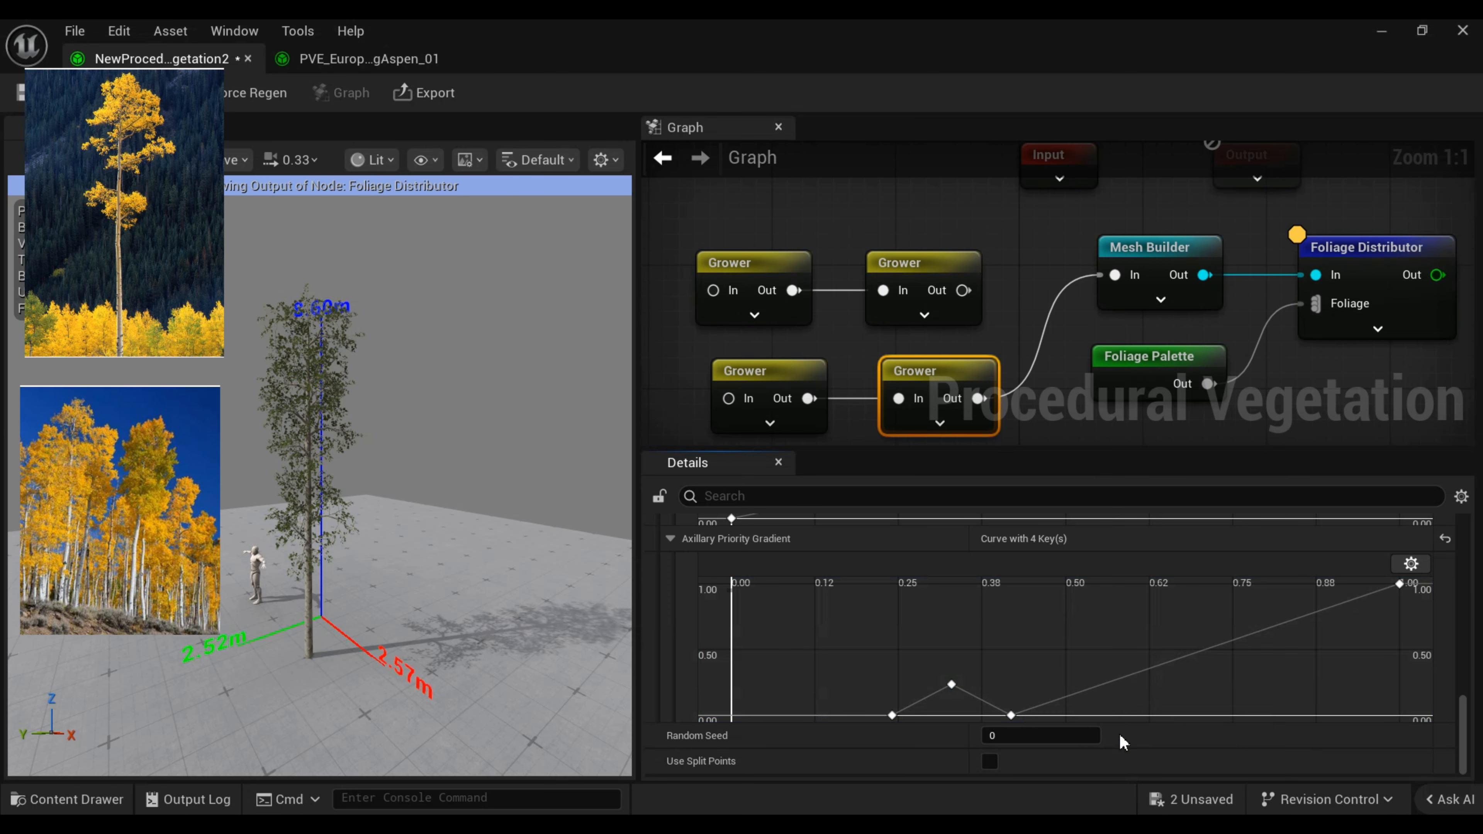
Add two keys to the Axillary Priority Gradient, one at about time 0.5 with value 0 and one at about 0.55 with value 0.68.
right_click(1065, 713)
left_click(1086, 743)
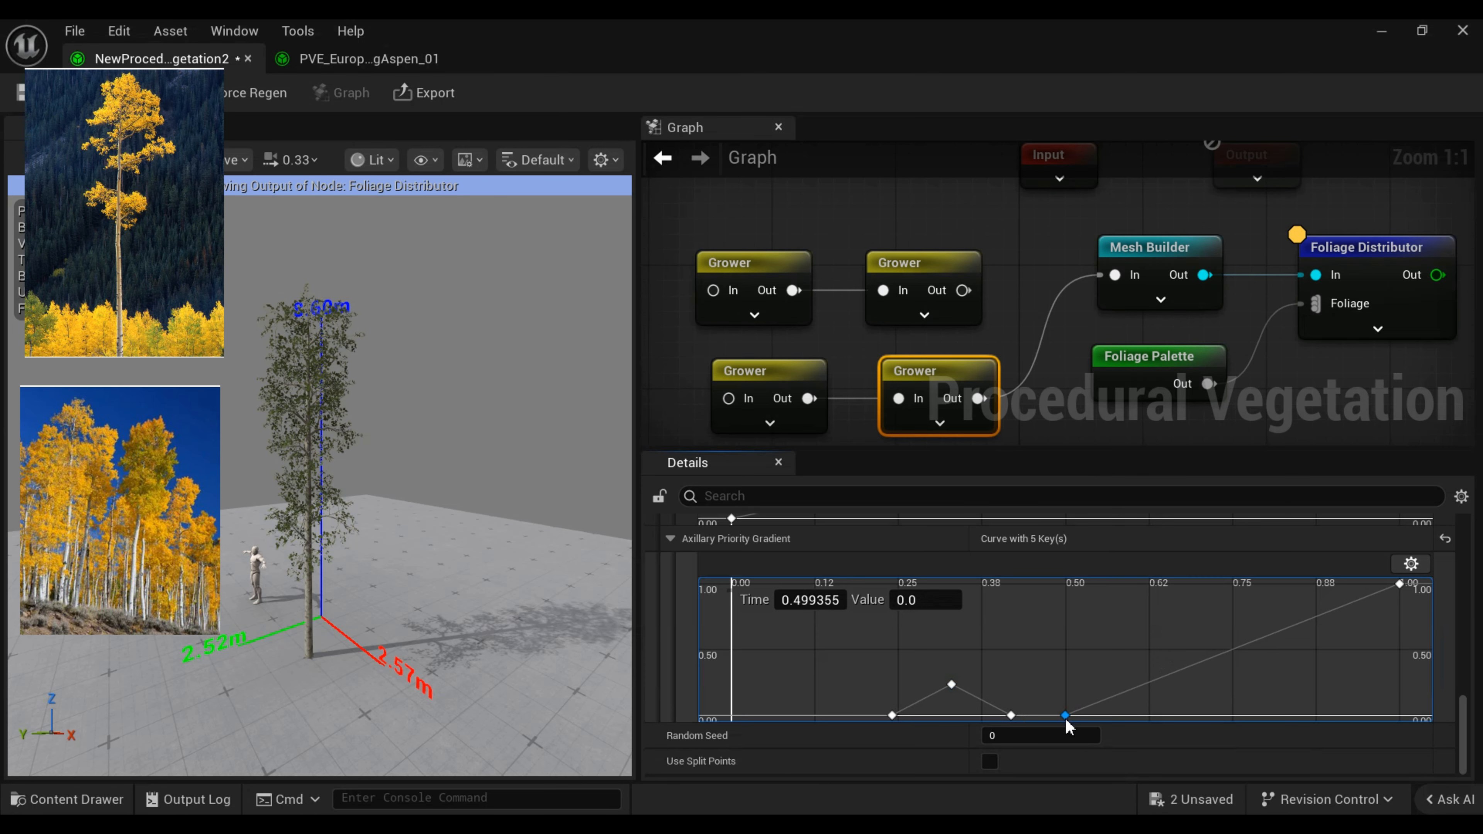
right_click(1104, 694)
left_click(1127, 728)
left_click_drag(1103, 694, 1097, 628)
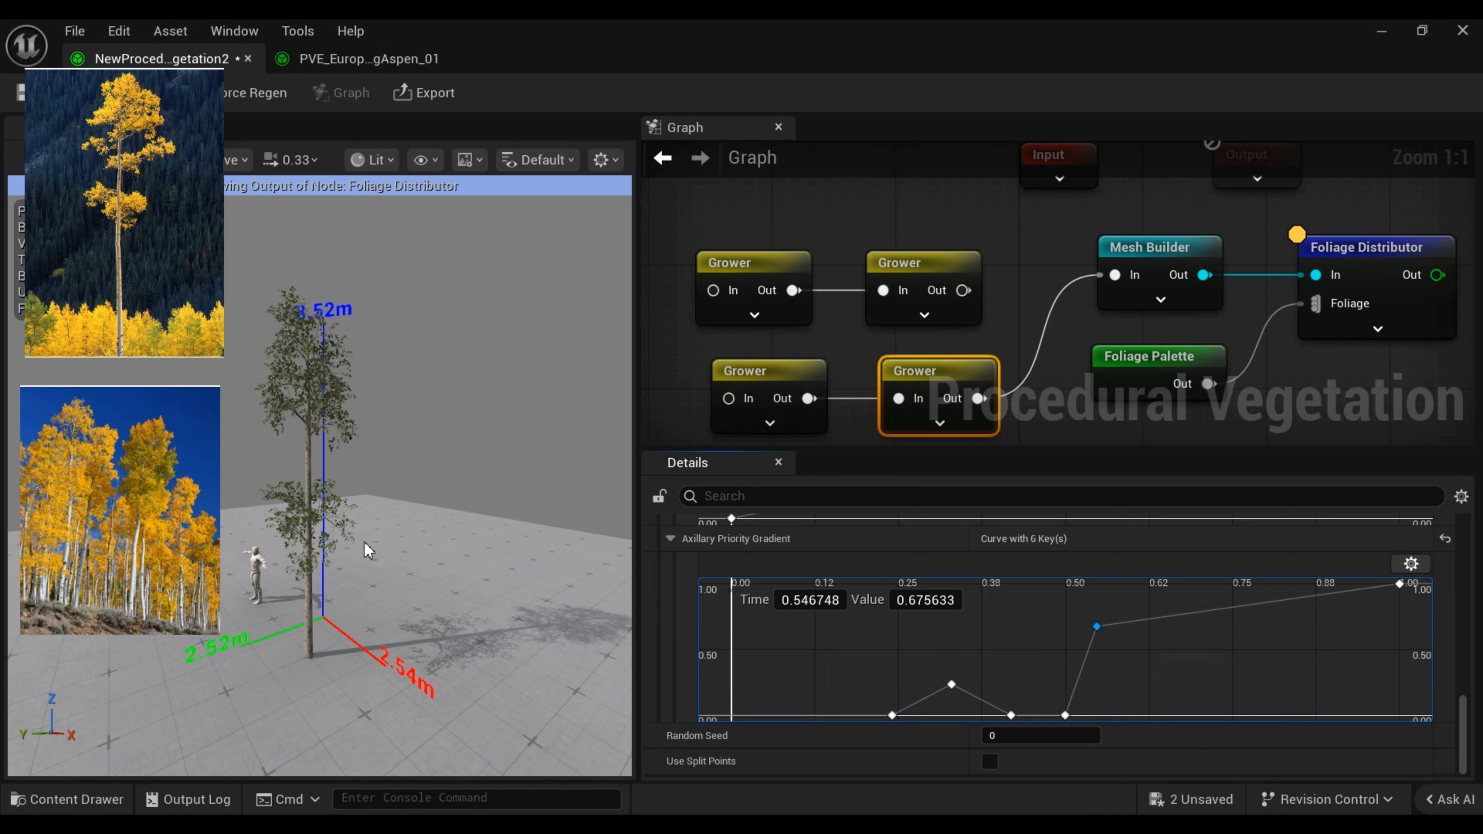
left_click_drag(366, 555, 366, 555)
Insert a Skeleton Edit node between the lower second Grower and the Mesh Builder and inspect its output.
left_click(777, 264)
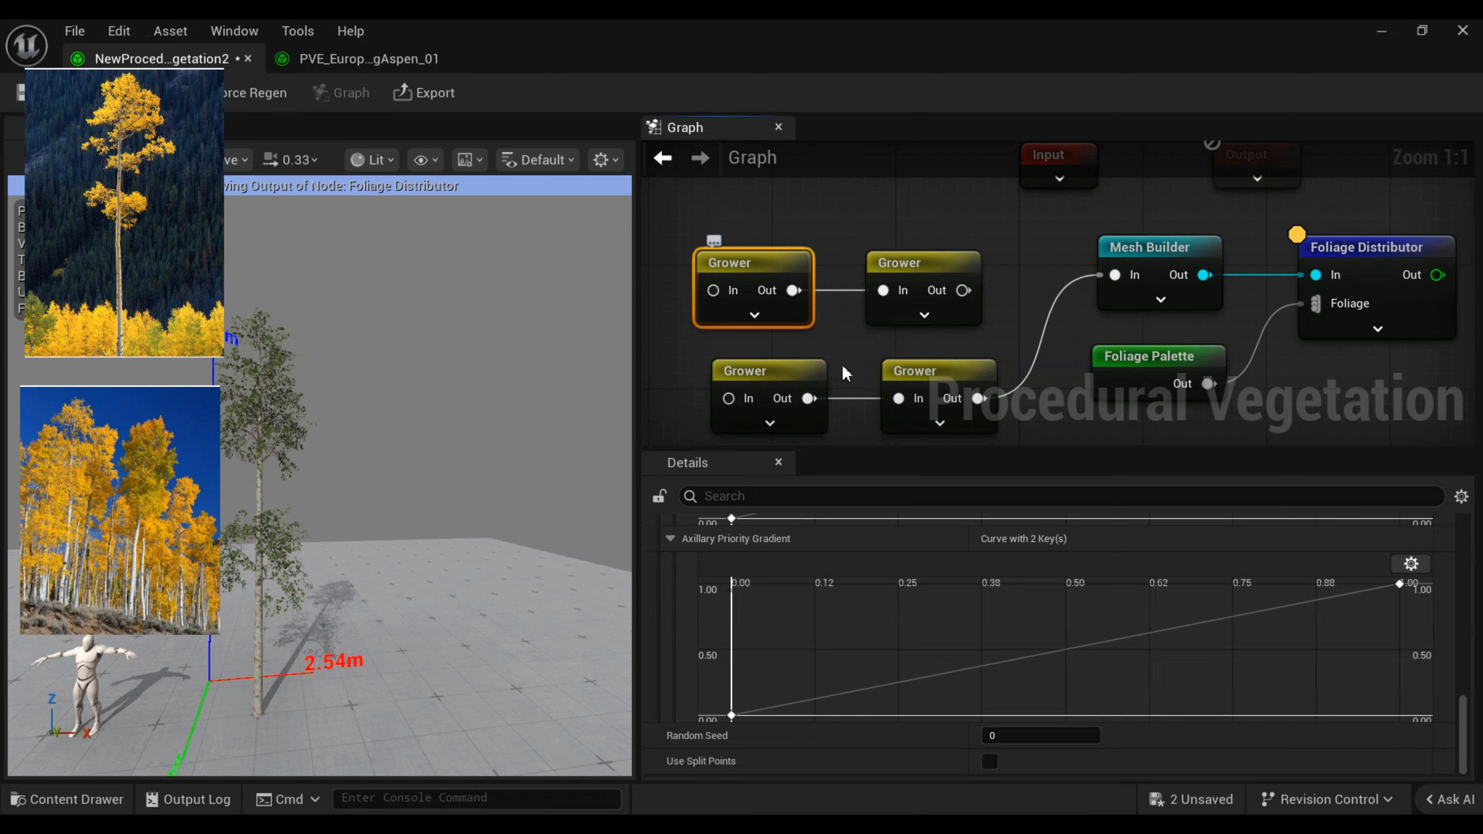
left_click(934, 373)
left_click_drag(979, 398, 1023, 333)
left_click(1079, 466)
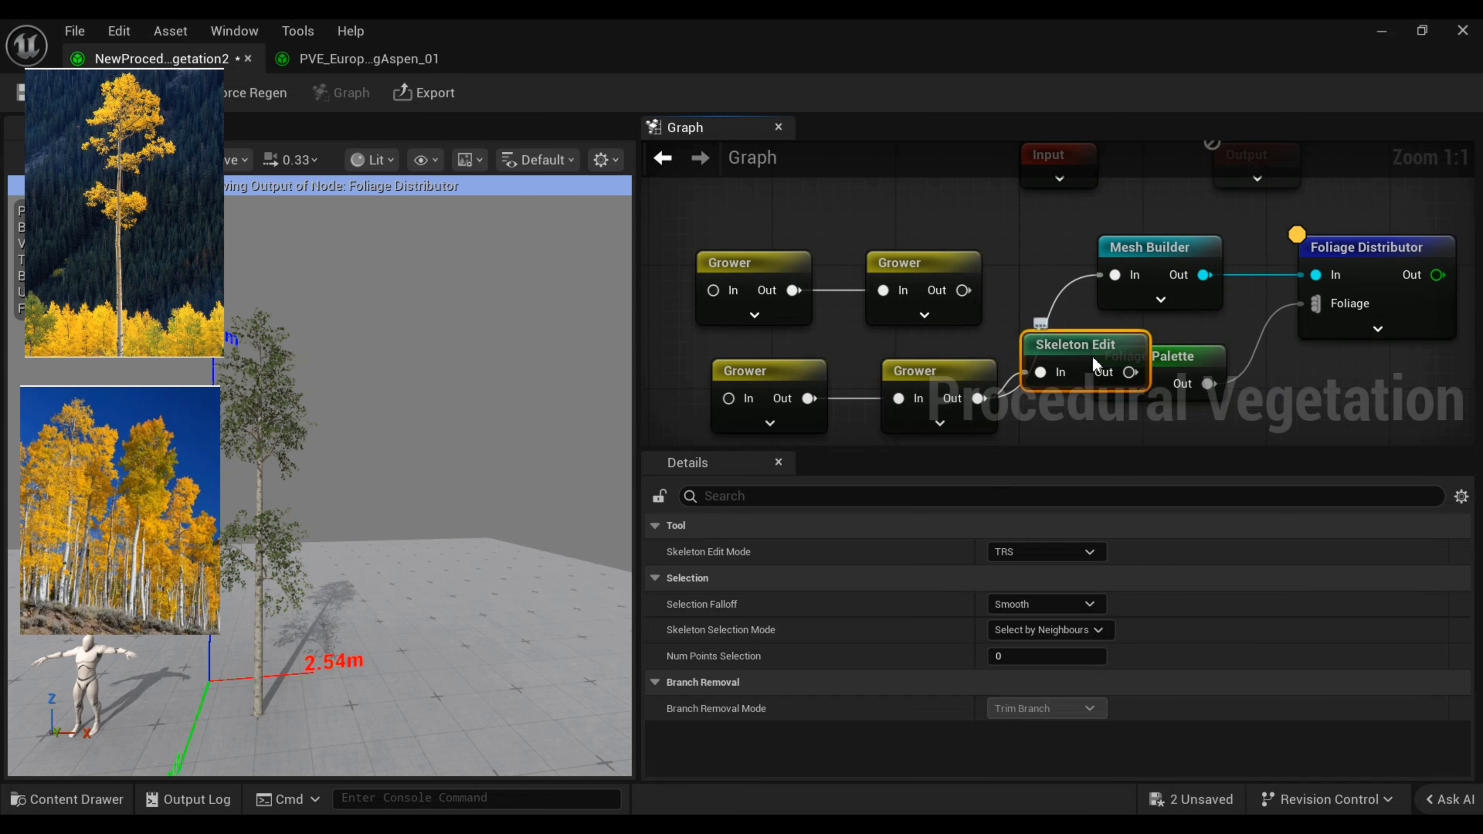
left_click_drag(1129, 372, 1114, 275)
key("a")
Set the Skeleton Edit node's edit mode to Branch Removal and select the Foliage Distributor.
left_click(1086, 552)
left_click(1050, 588)
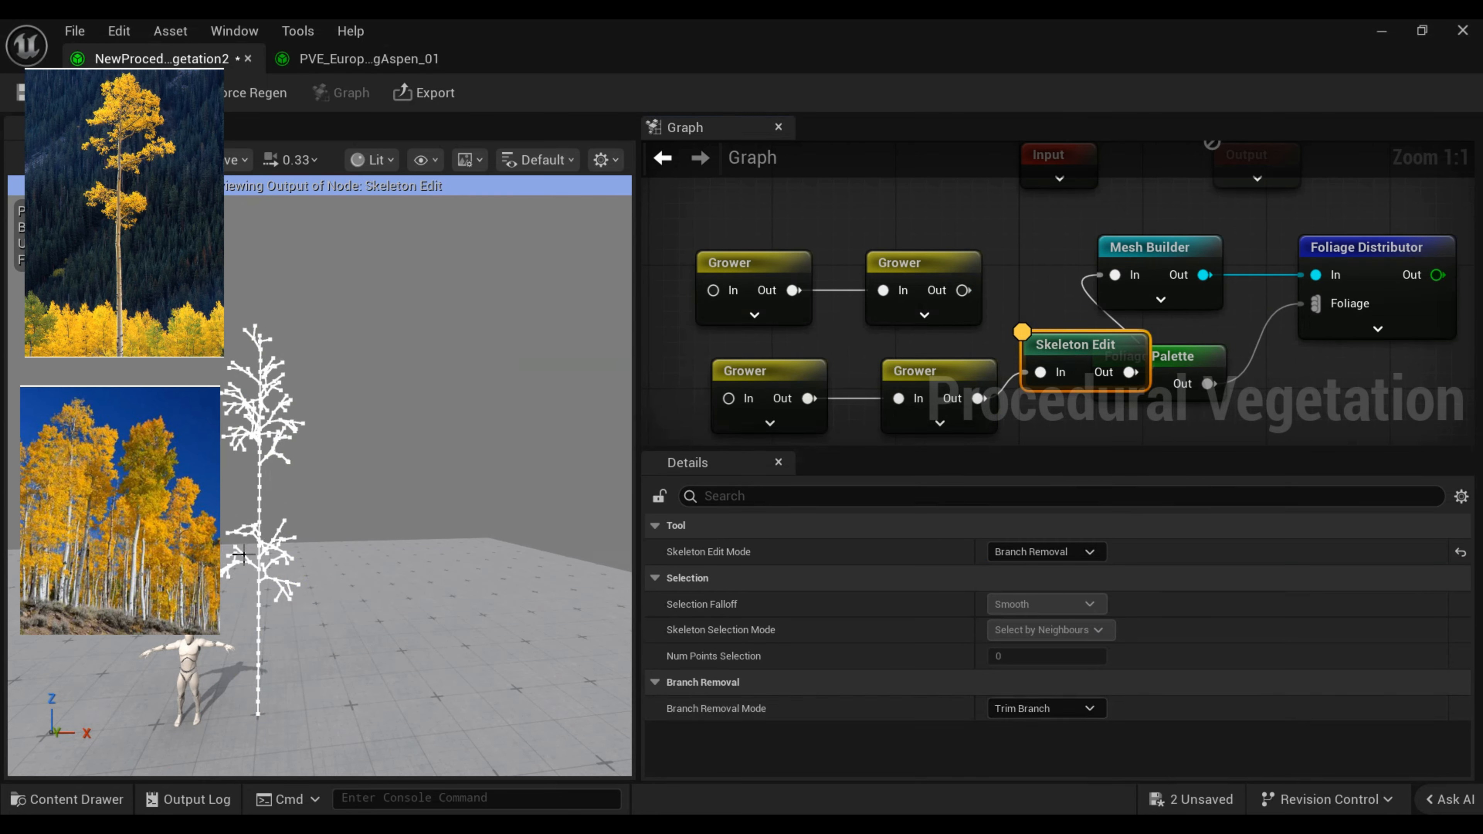
left_click(1042, 708)
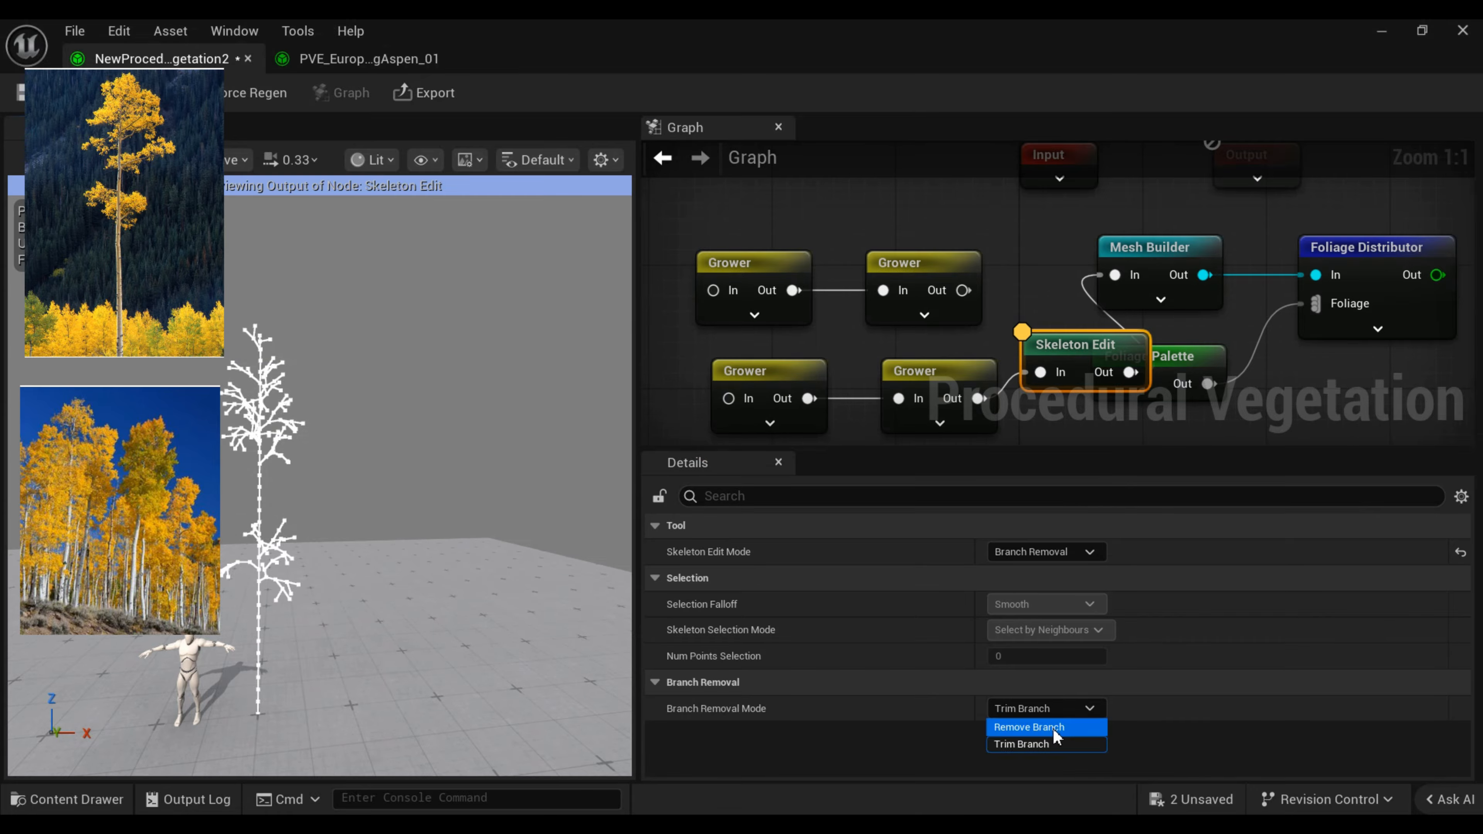
left_click(1366, 258)
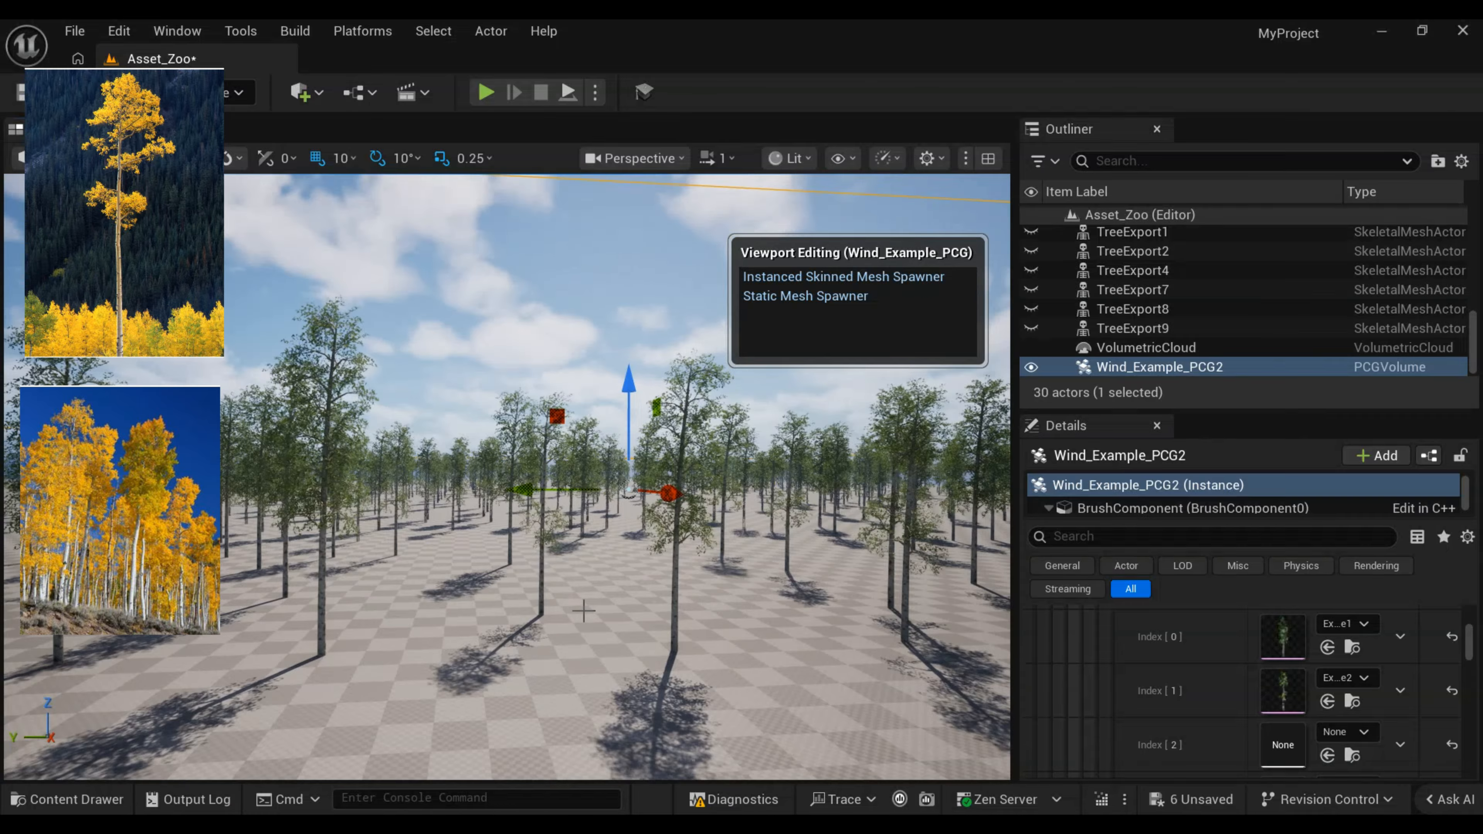
Find the BP_GlobalFoliageActor_UE5 actor in the level and set its Season Strength to 30.
left_click(1156, 162)
type("folia")
left_click(1191, 253)
left_click_drag(1279, 737, 1319, 737)
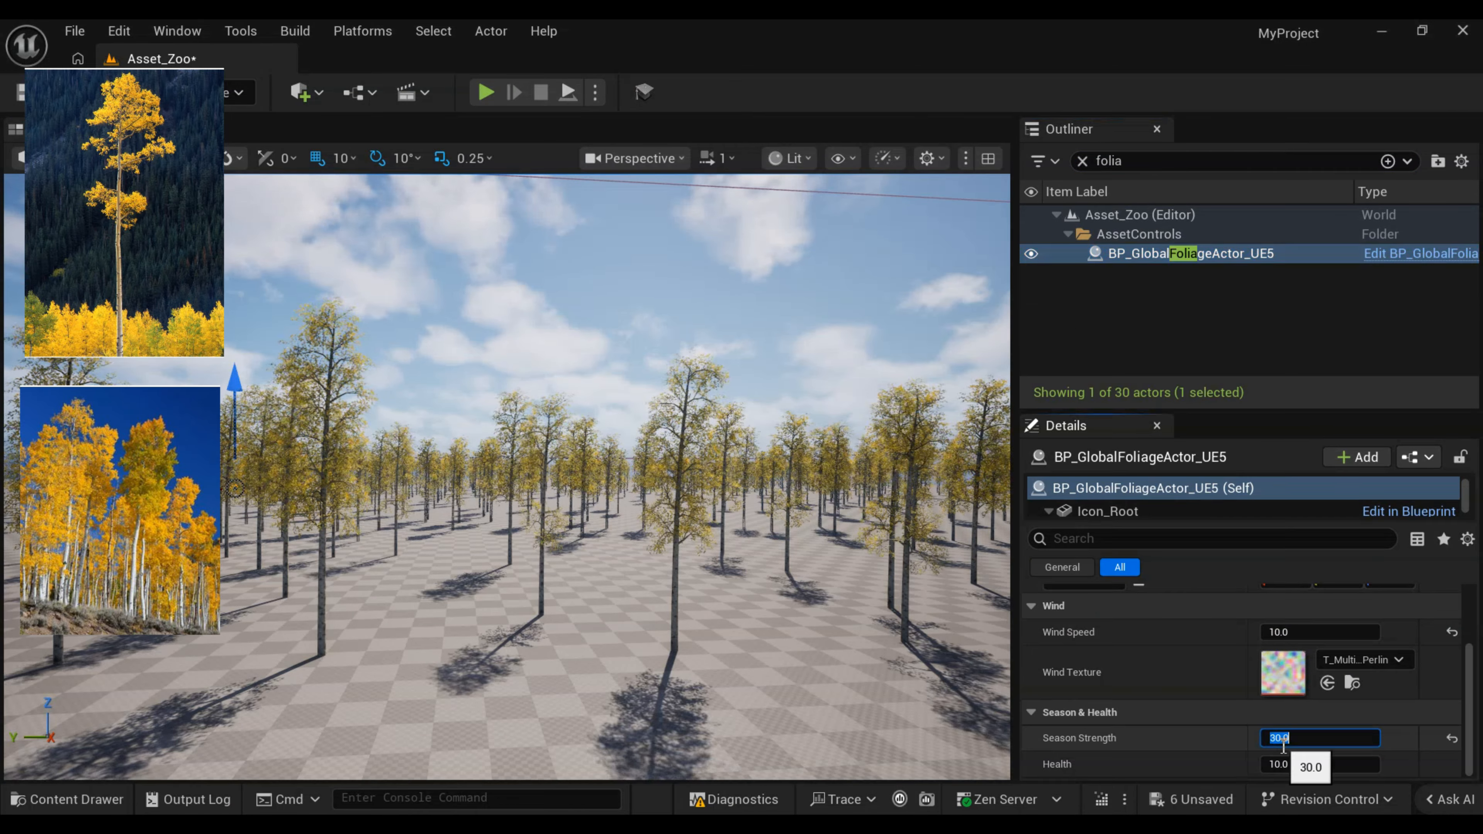
Lower the global foliage actor's Season Strength to 10 and view the trees up close.
right_click_drag(507, 476, 391, 444)
left_click_drag(1297, 738, 1268, 738)
left_click(1278, 739)
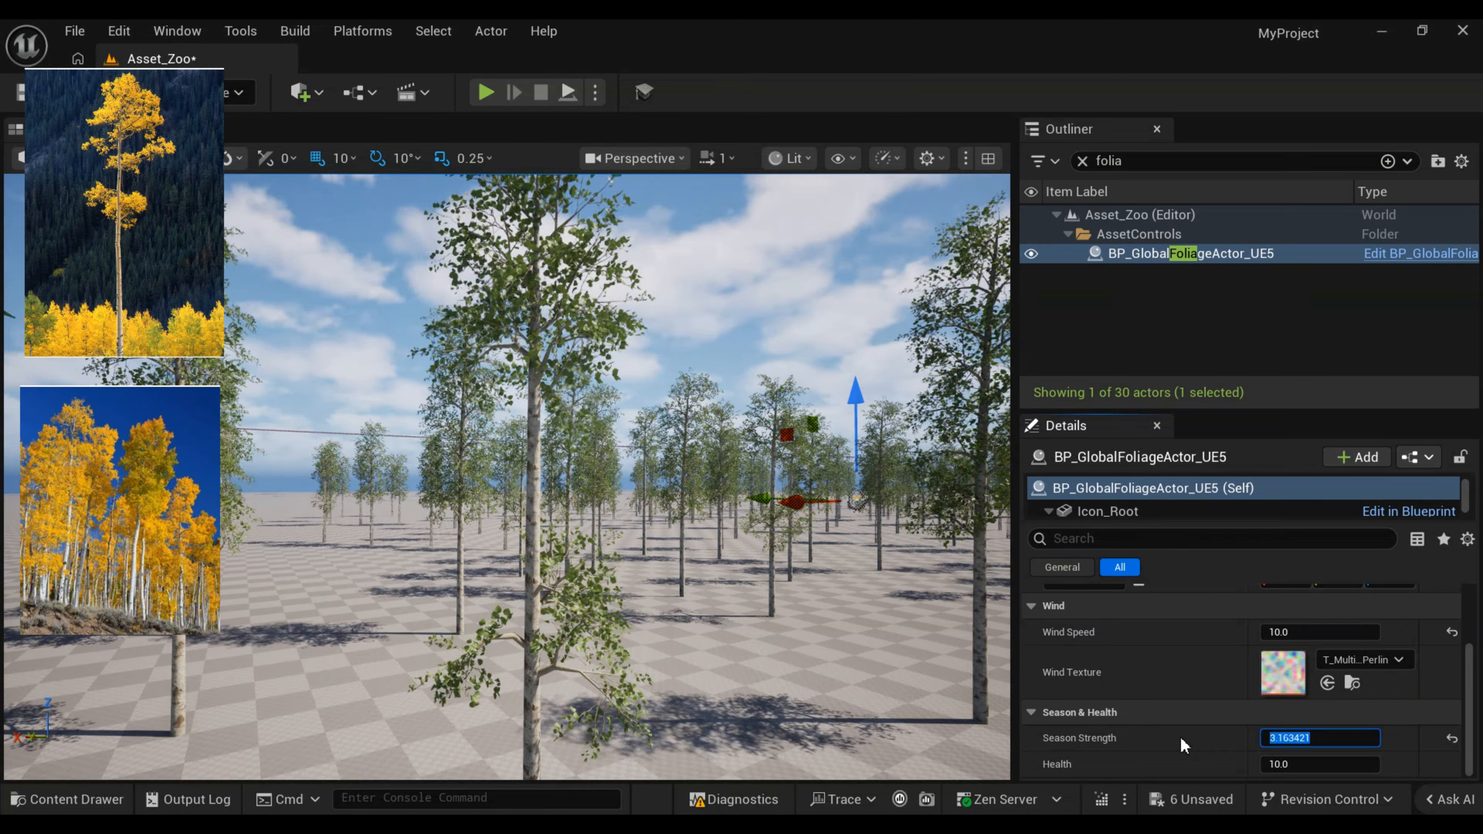
type("10")
key("Return")
right_click_drag(506, 476, 561, 462)
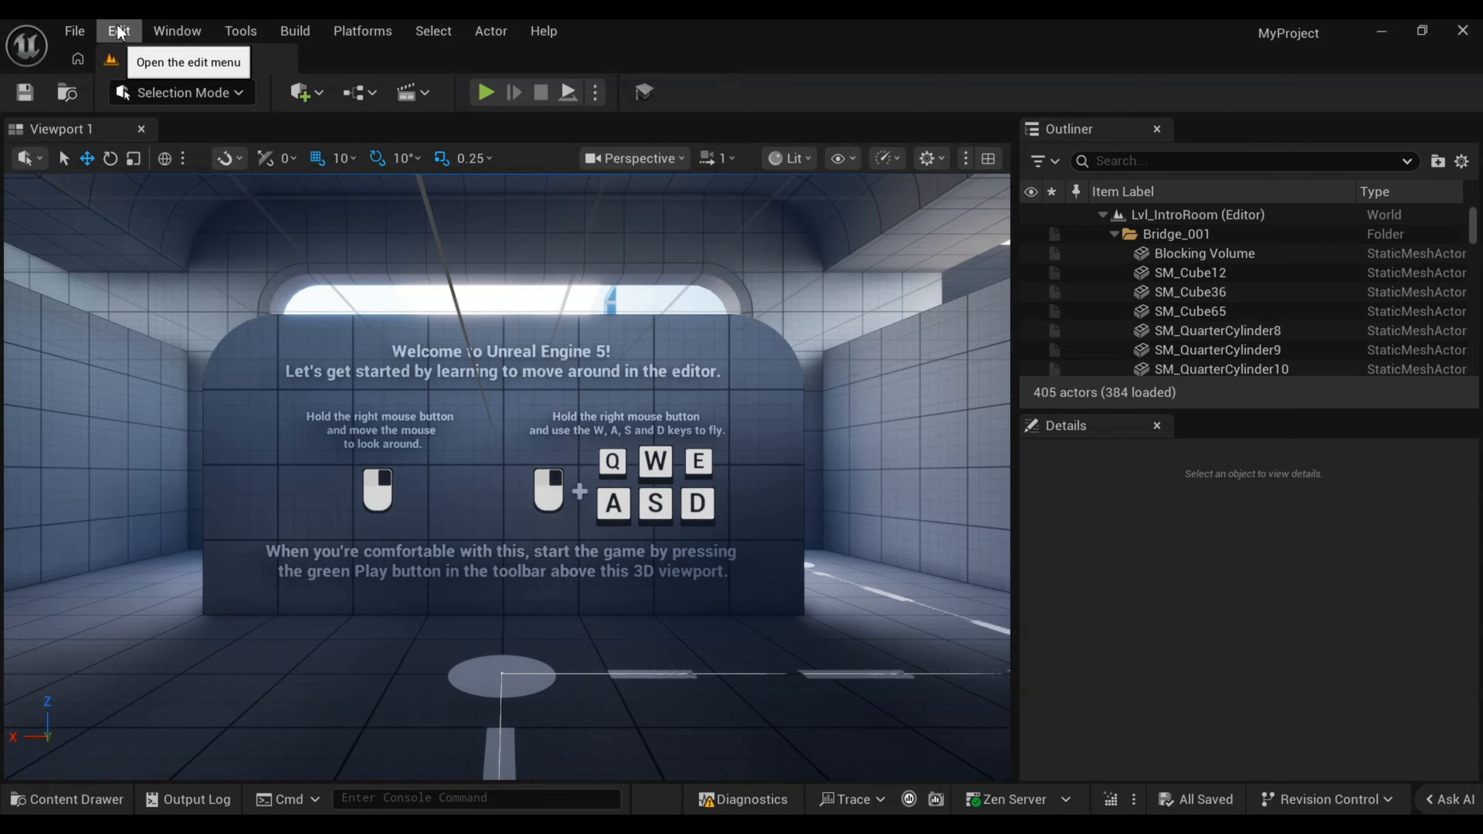
Search the plugins for "Procedural ve" and check whether the Procedural Vegetation Editor plugin is enabled.
left_click(120, 32)
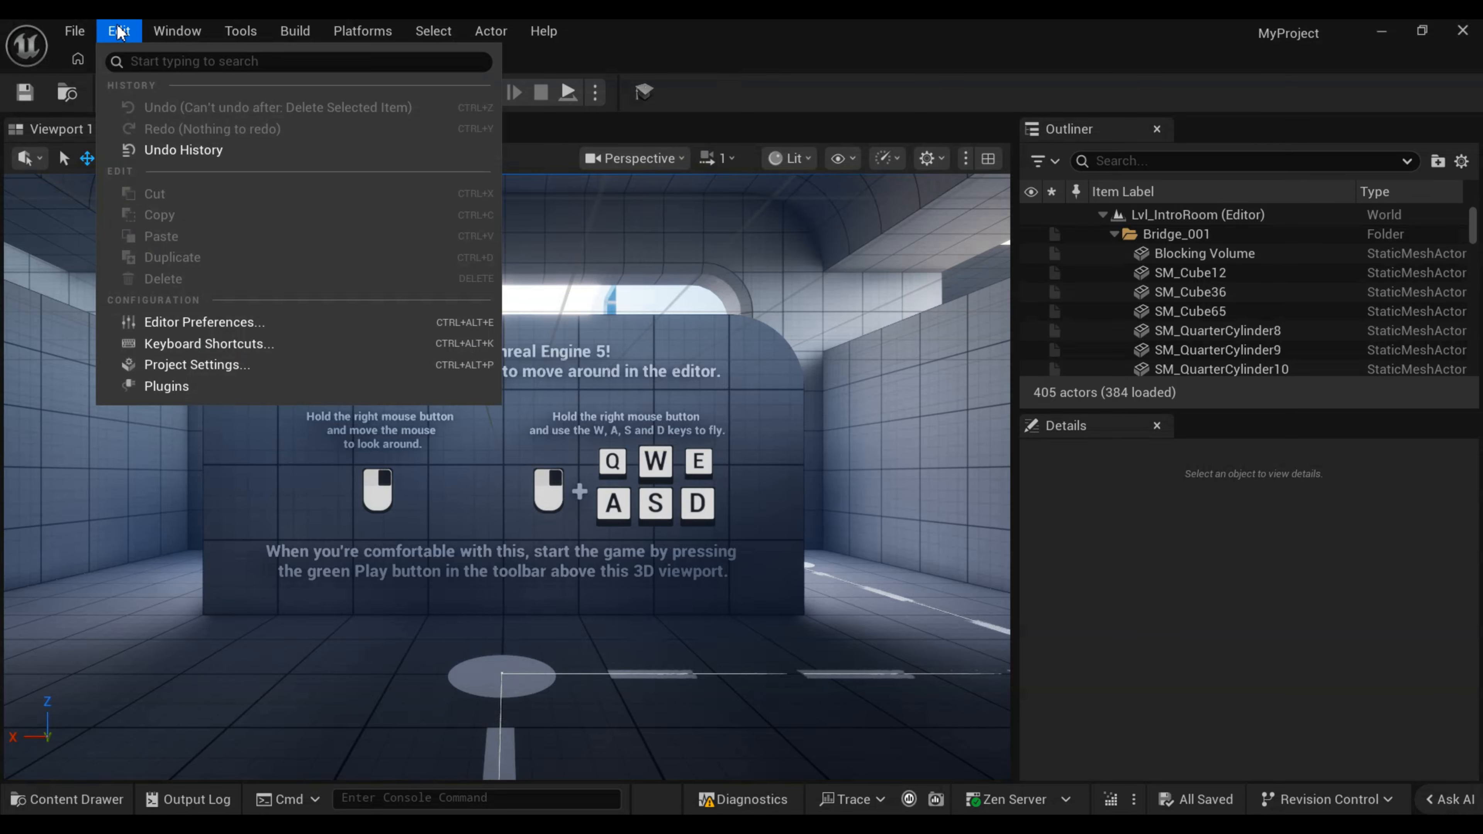
left_click(159, 388)
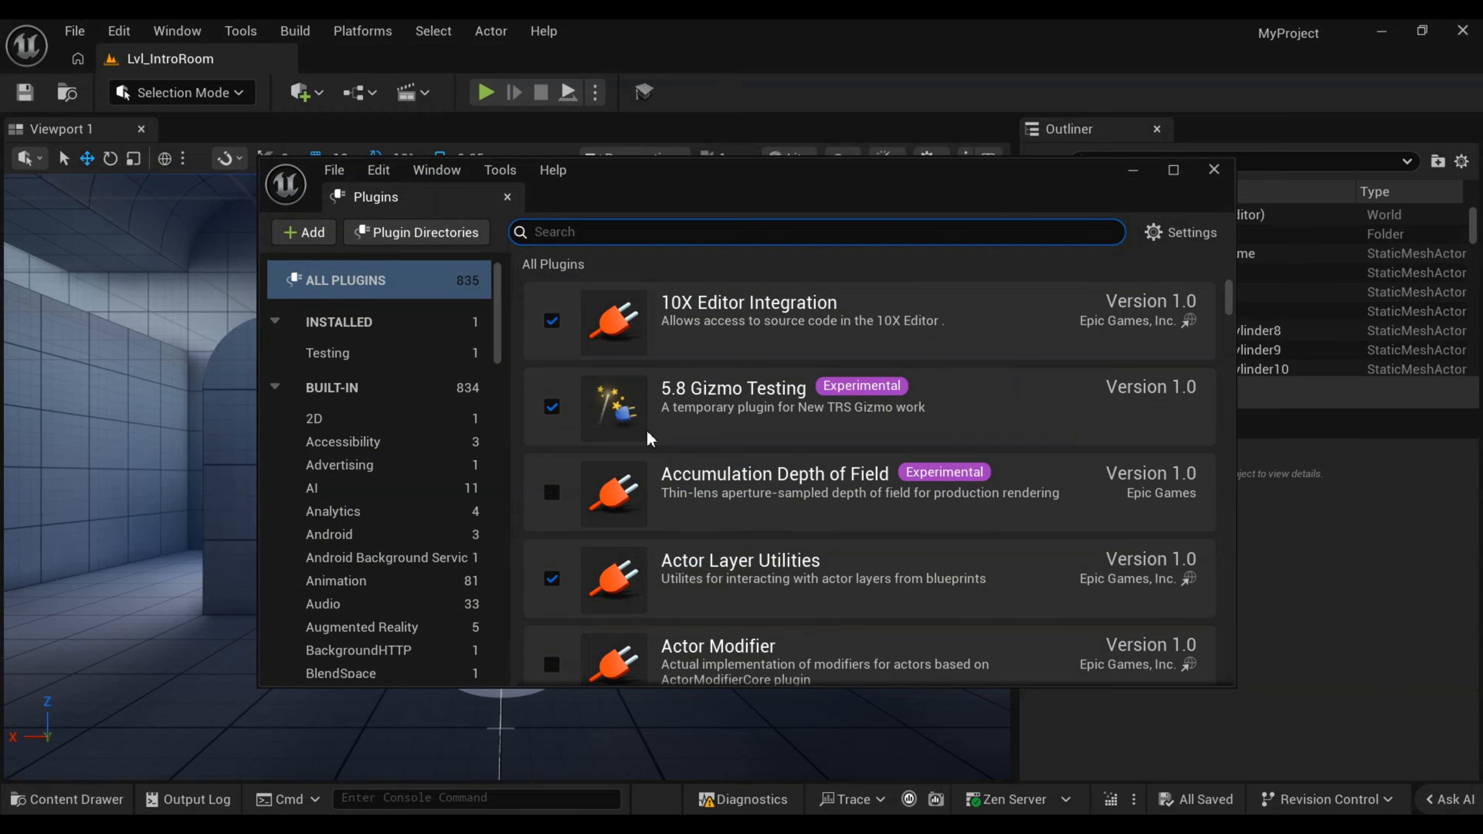
type("Procedural ")
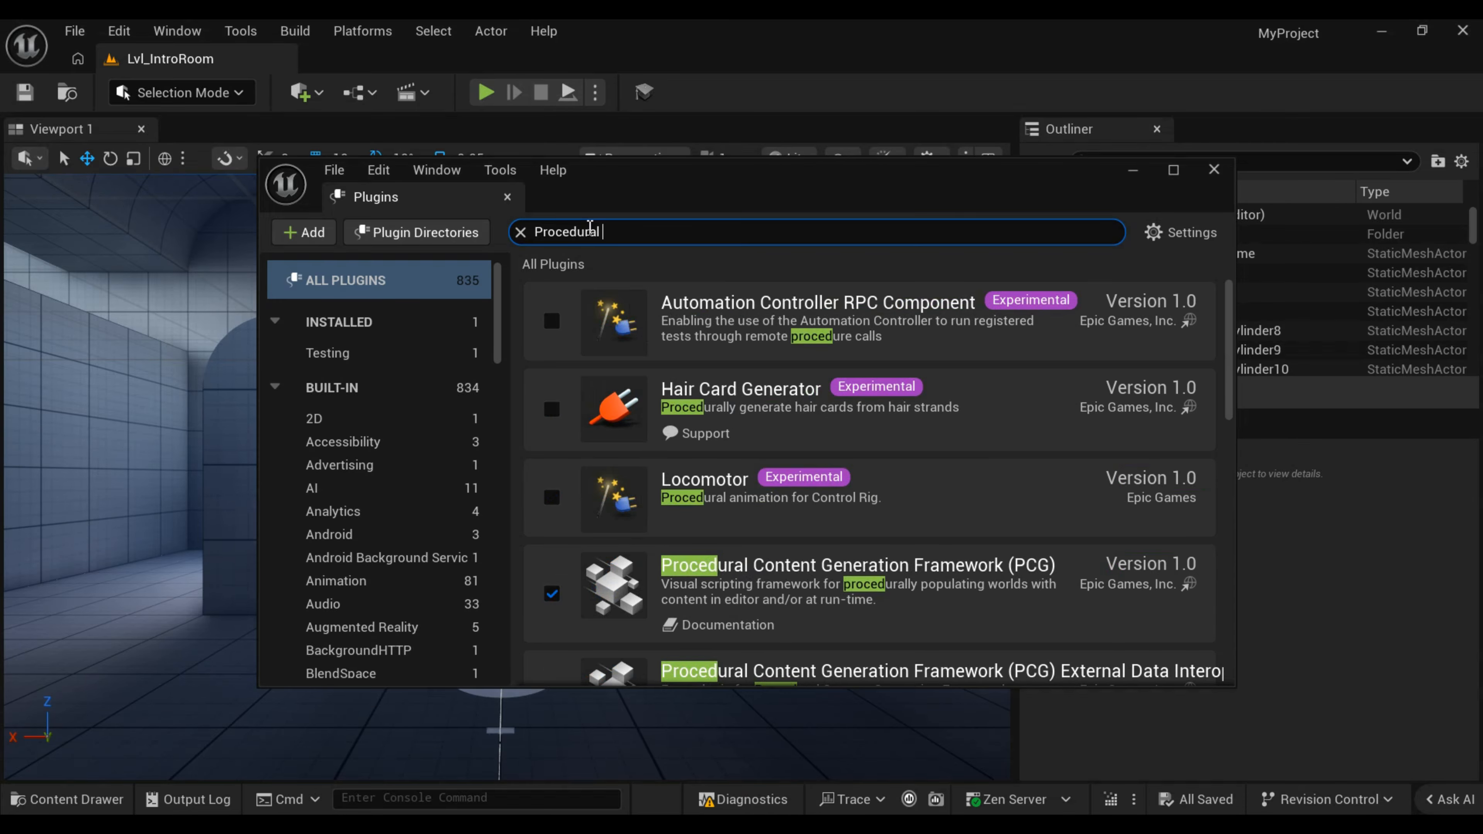
type("ve")
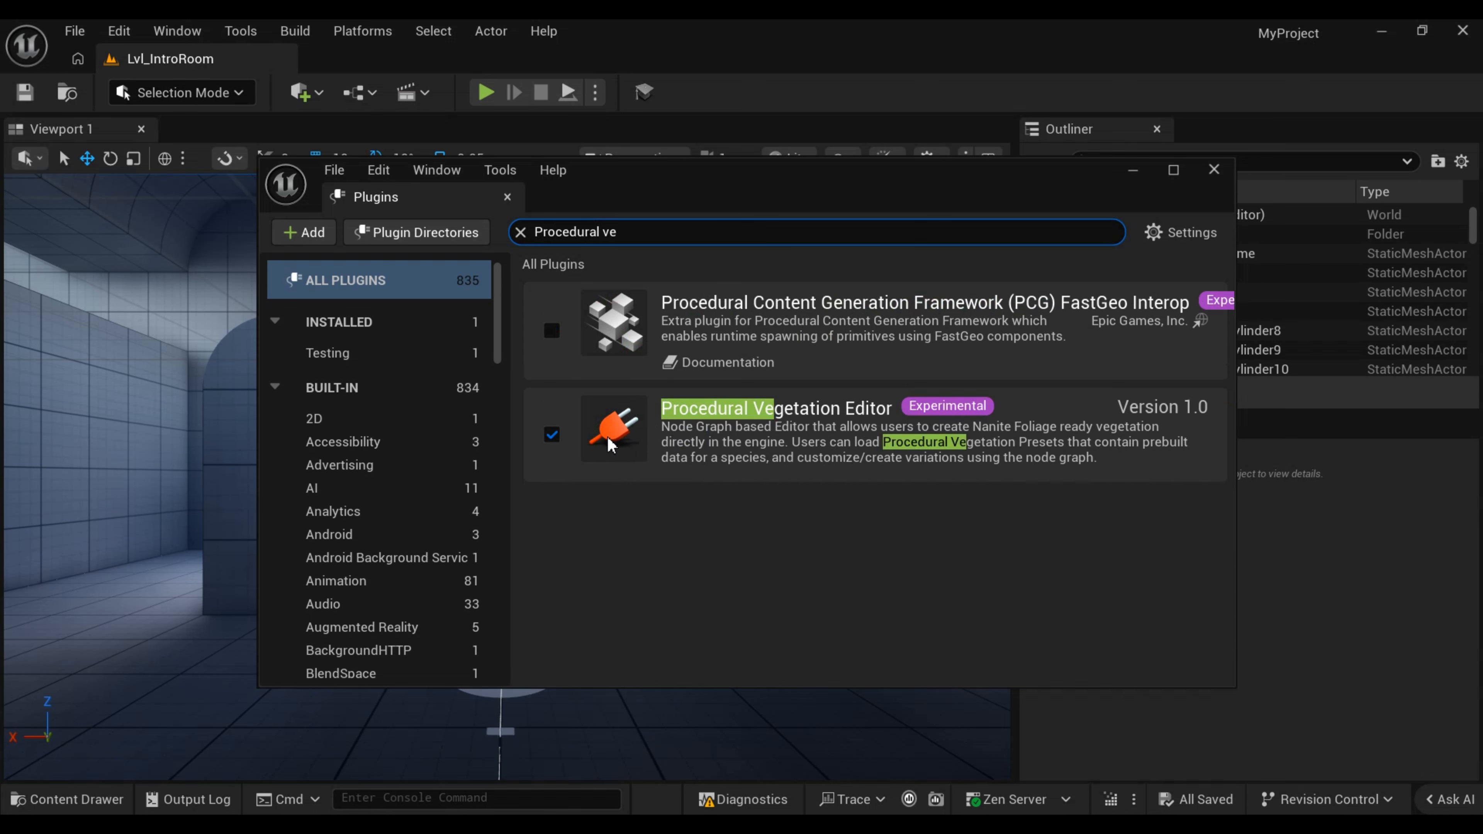
left_click(1215, 176)
Create a new Procedural Vegetation asset in the TreeTests Assets folder and open it.
left_click(69, 801)
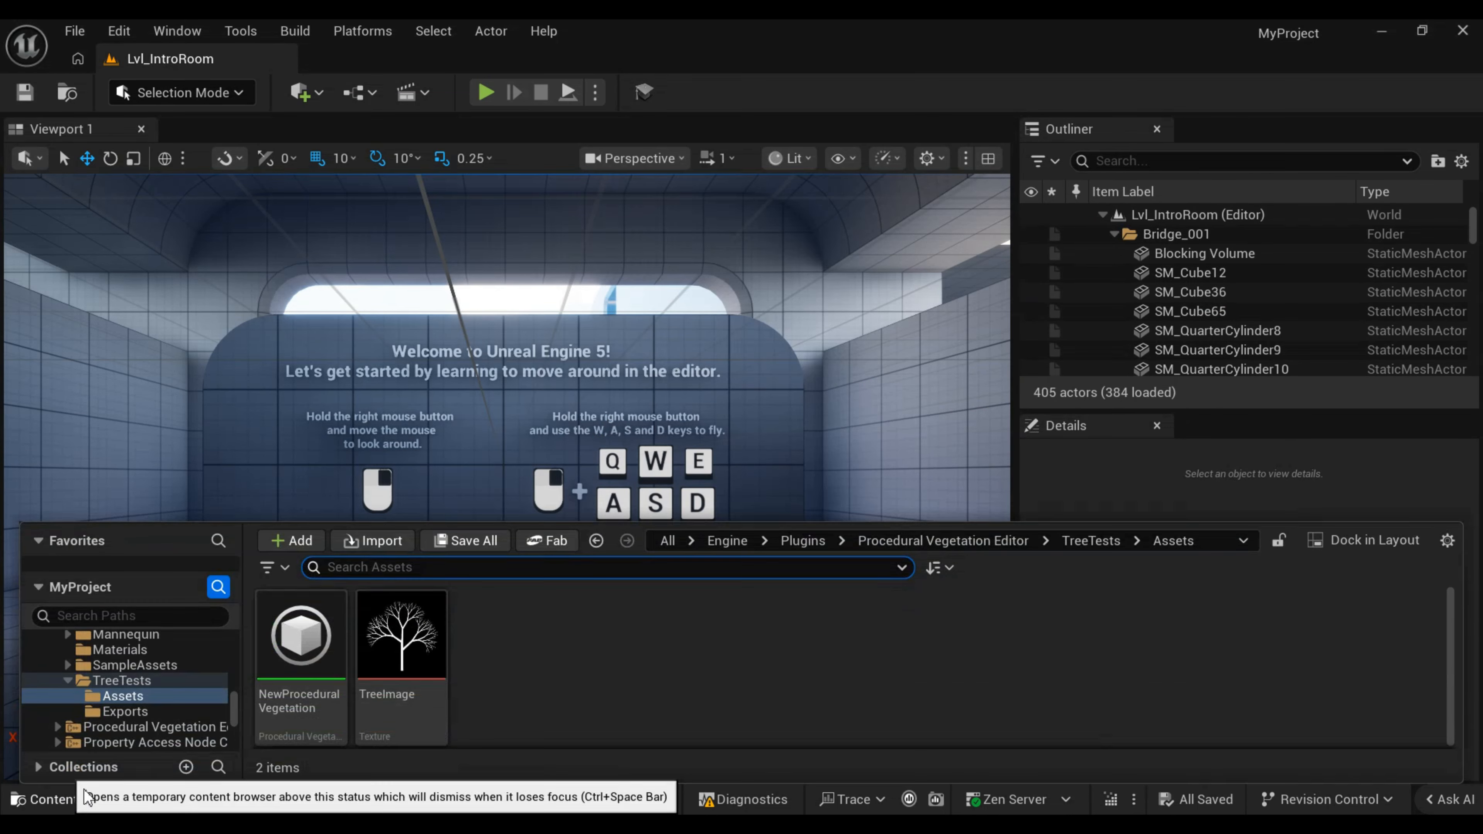
right_click(493, 672)
mouse_move(529, 599)
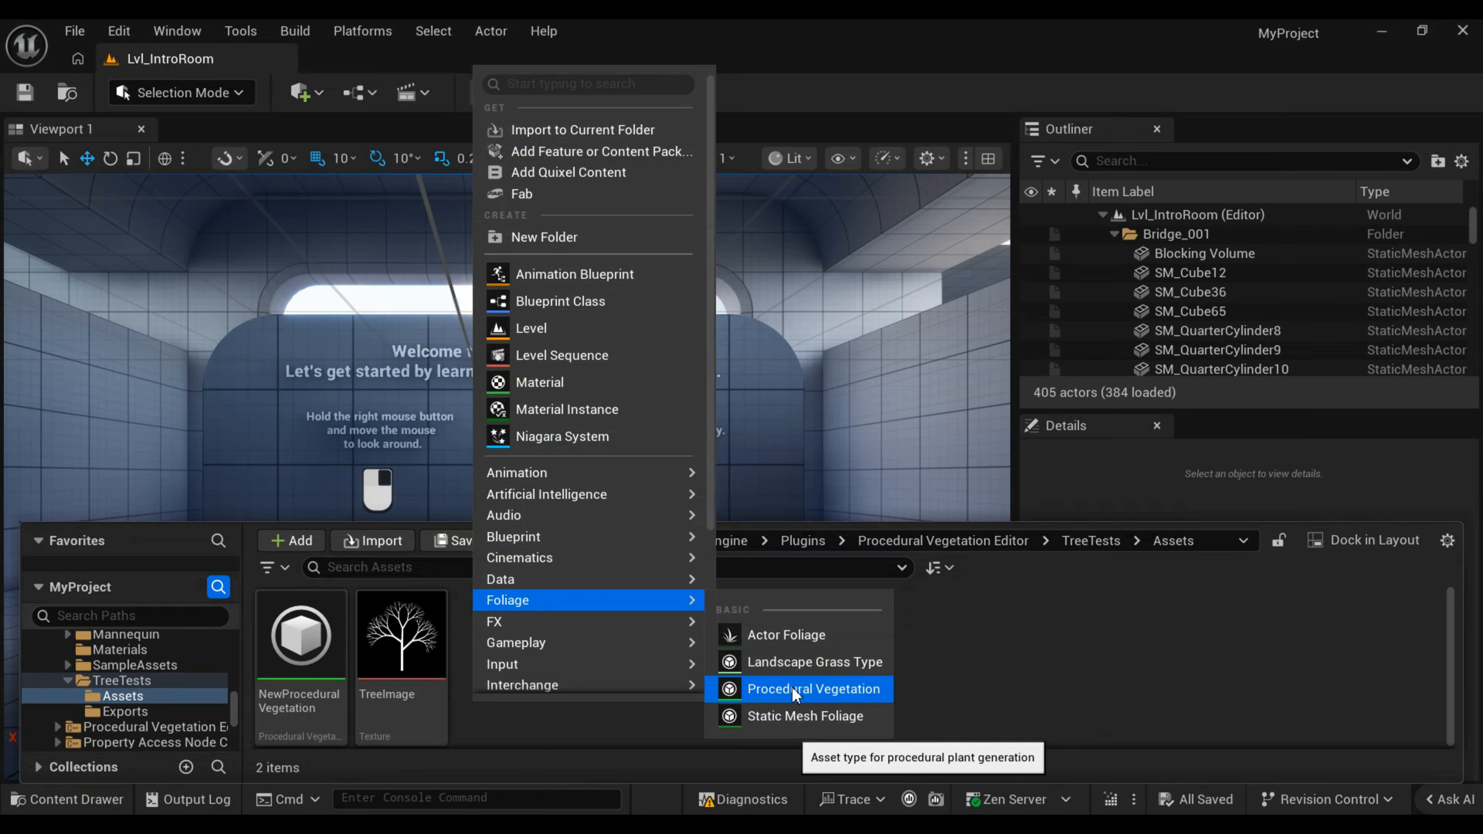
left_click(795, 695)
left_click(733, 260)
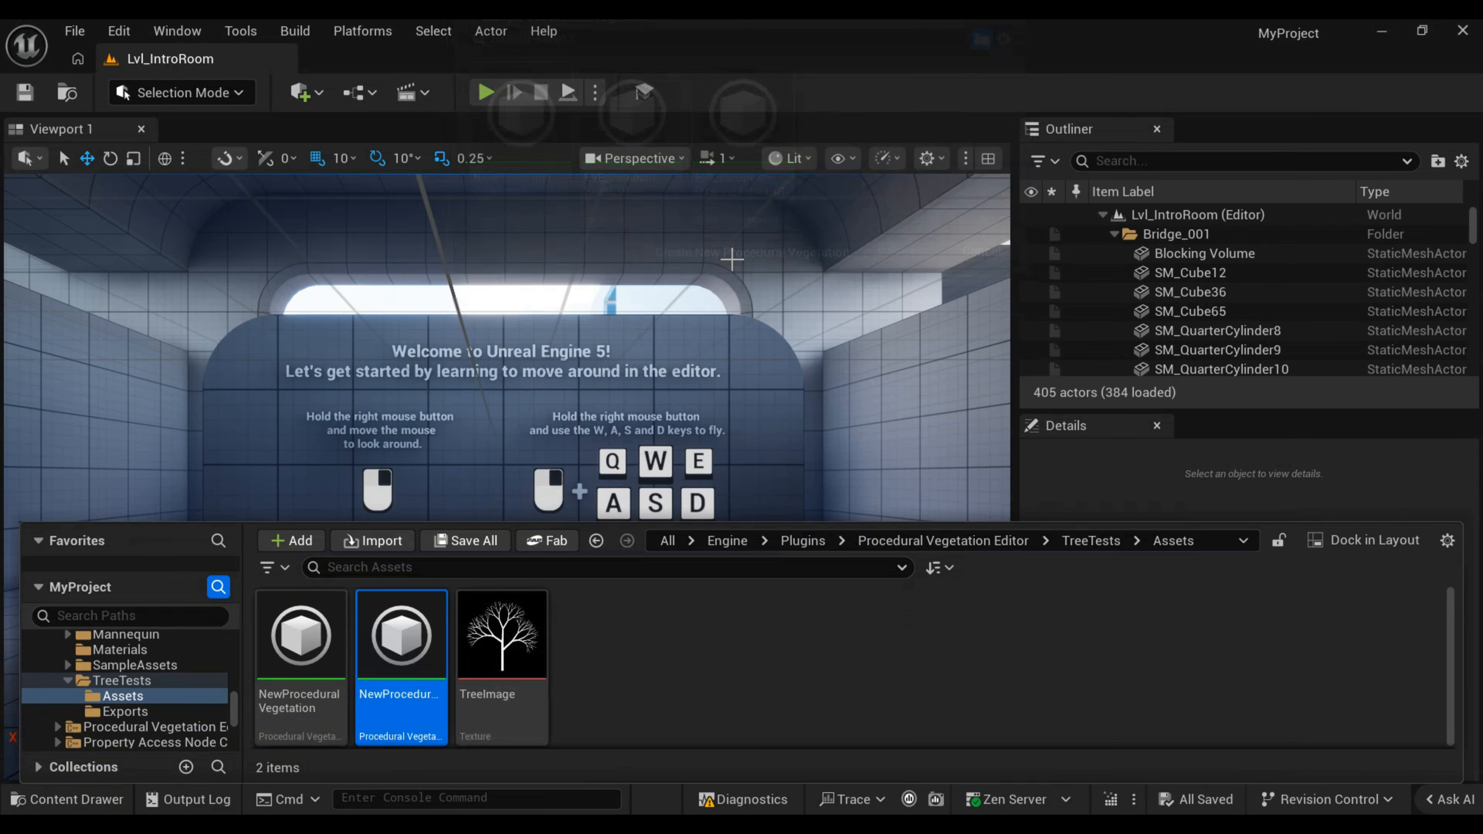
double_click(414, 643)
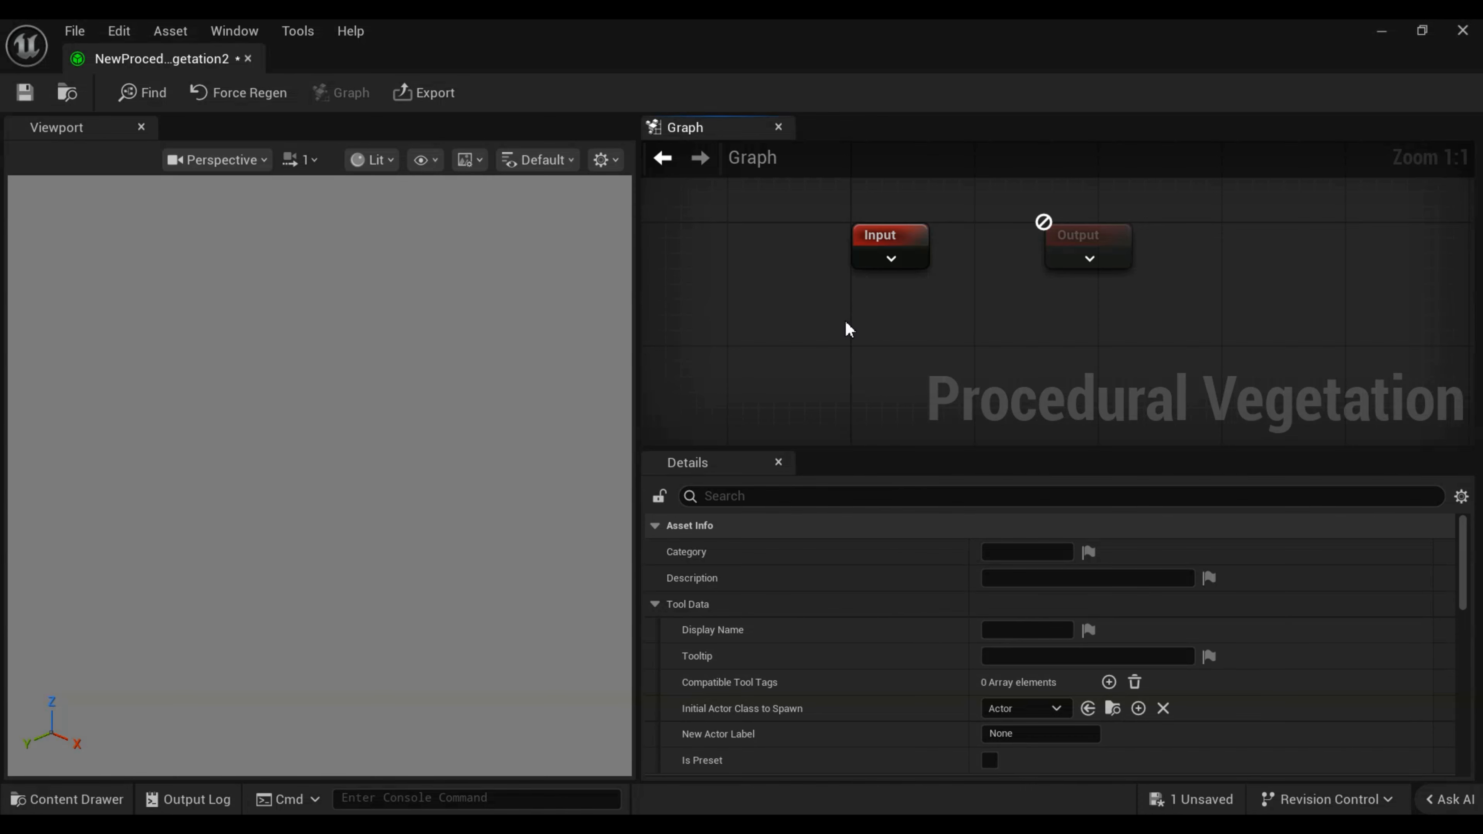
Add a Grower node to the empty vegetation graph and connect a Mesh Builder node to its output.
right_click(740, 323)
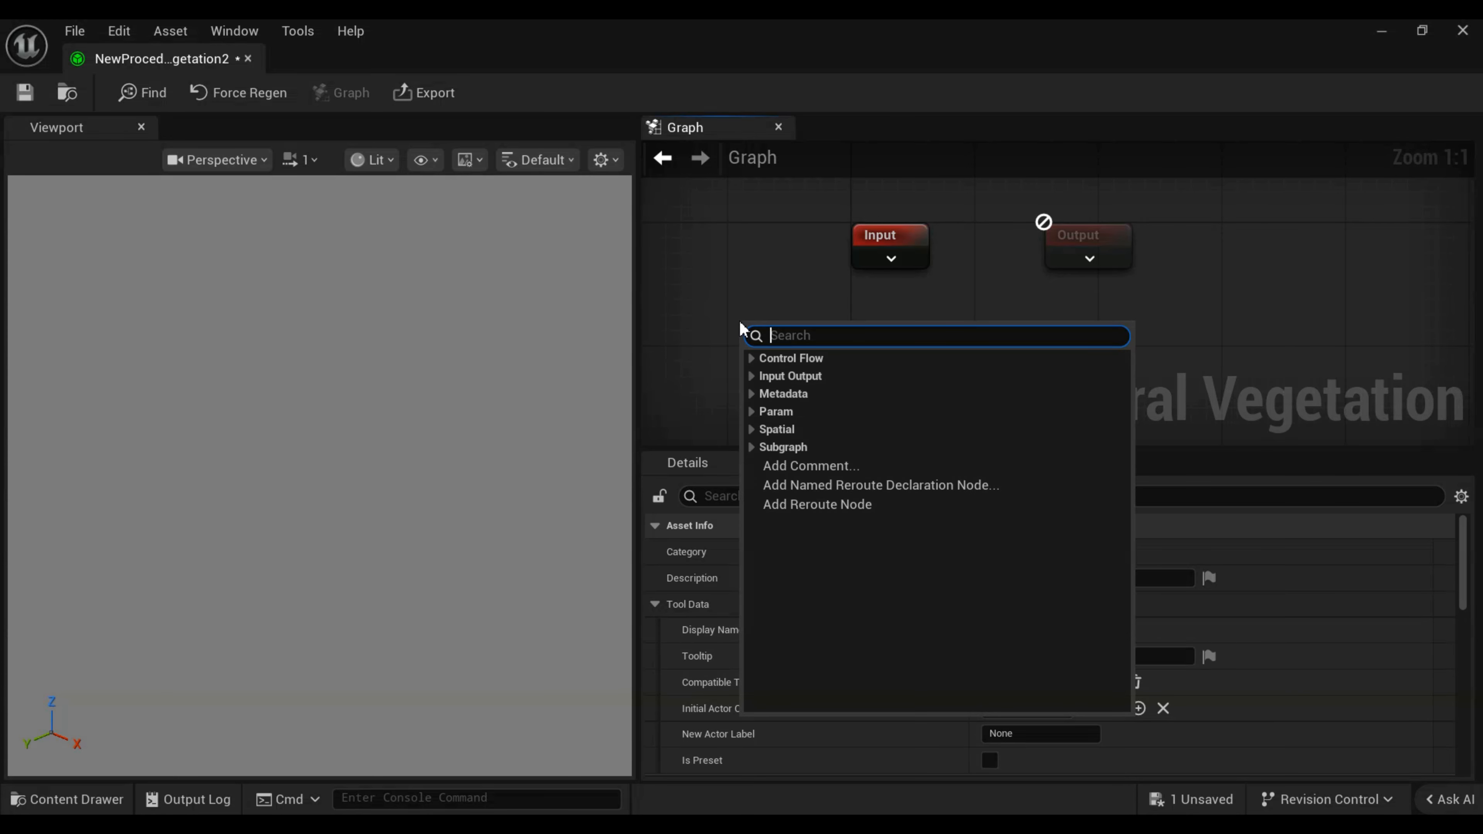
type("Grow")
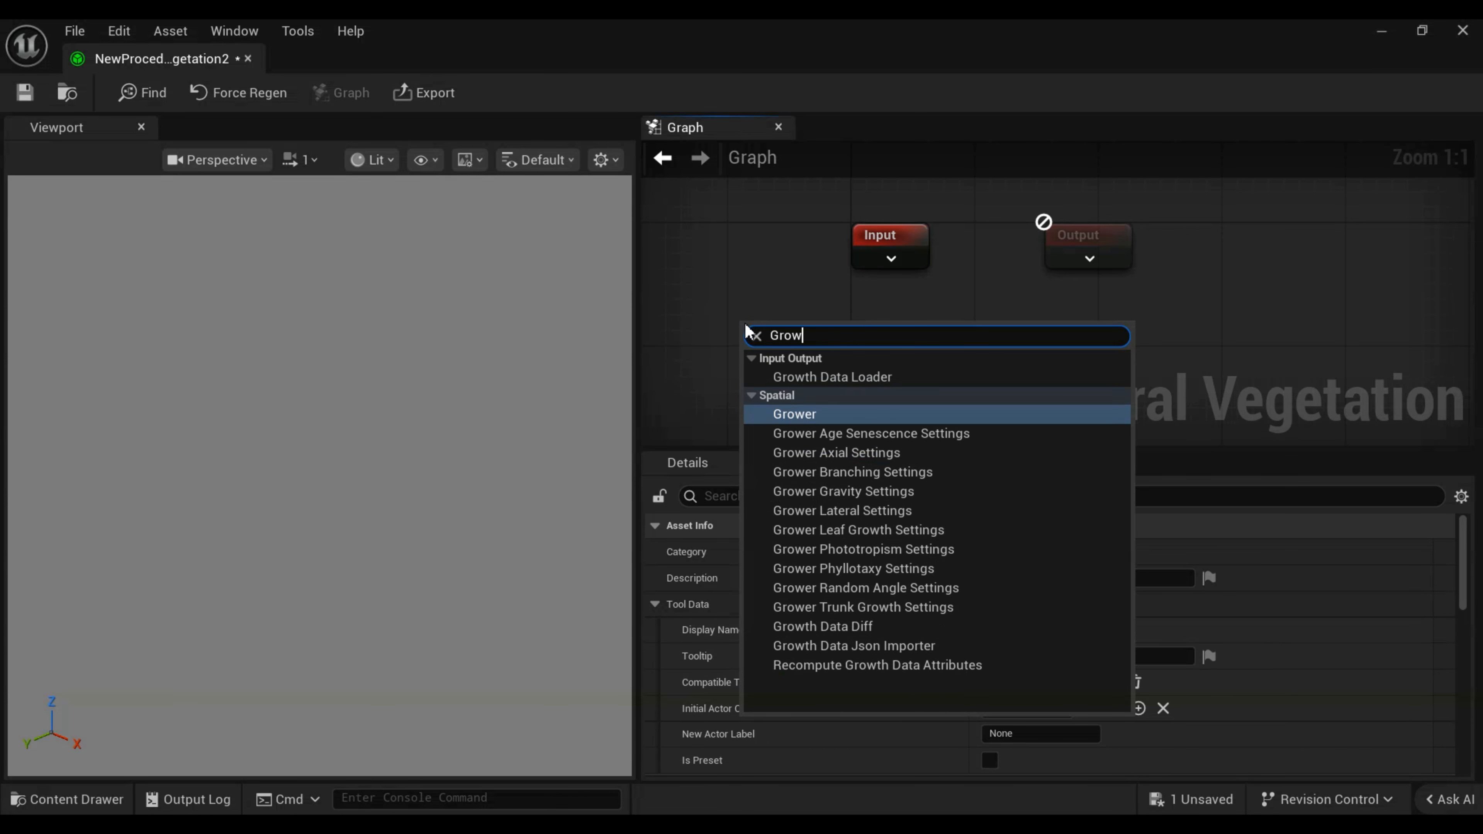
key("Return")
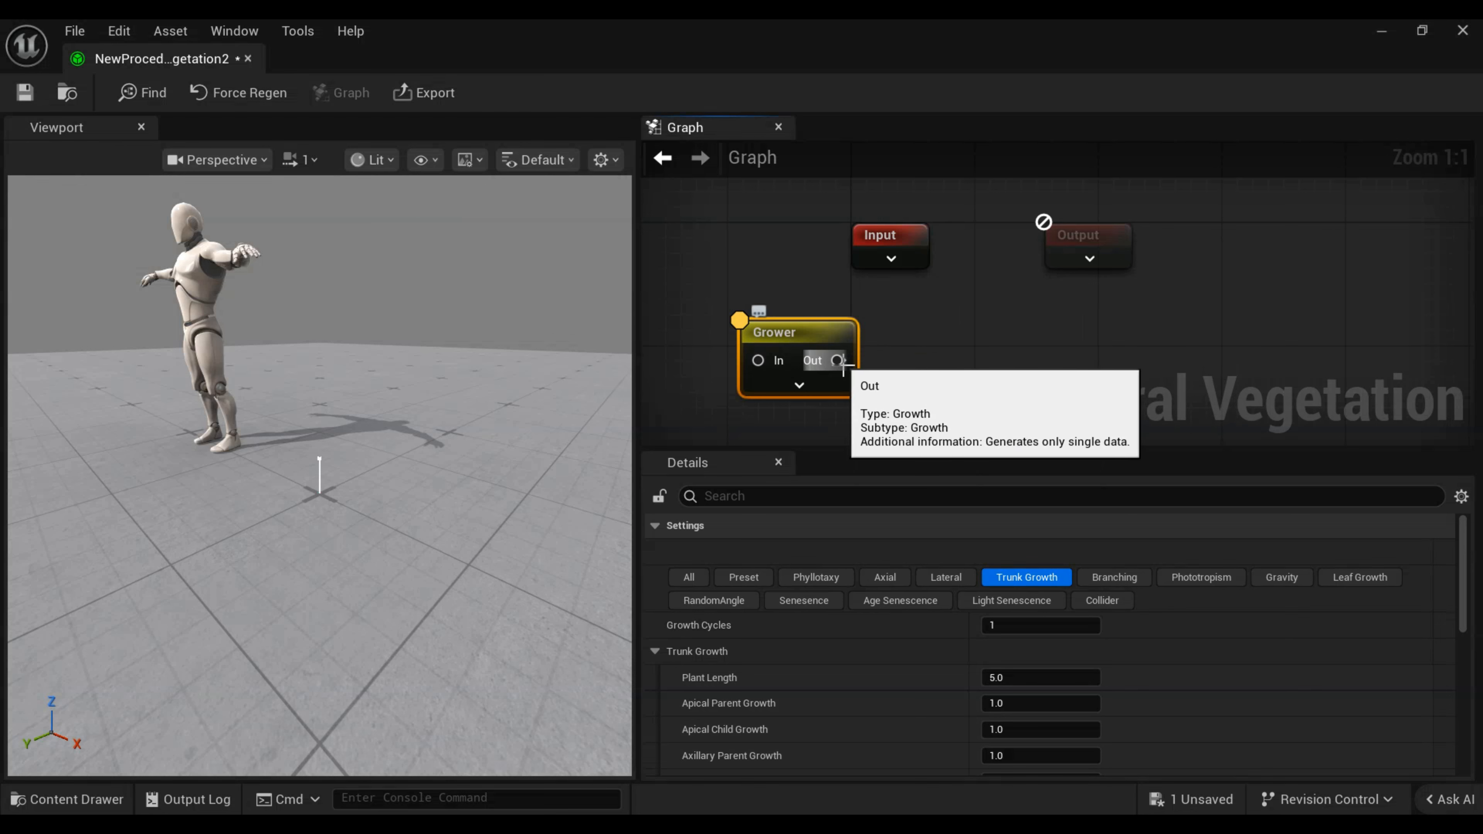
left_click_drag(838, 360, 967, 328)
left_click(951, 339)
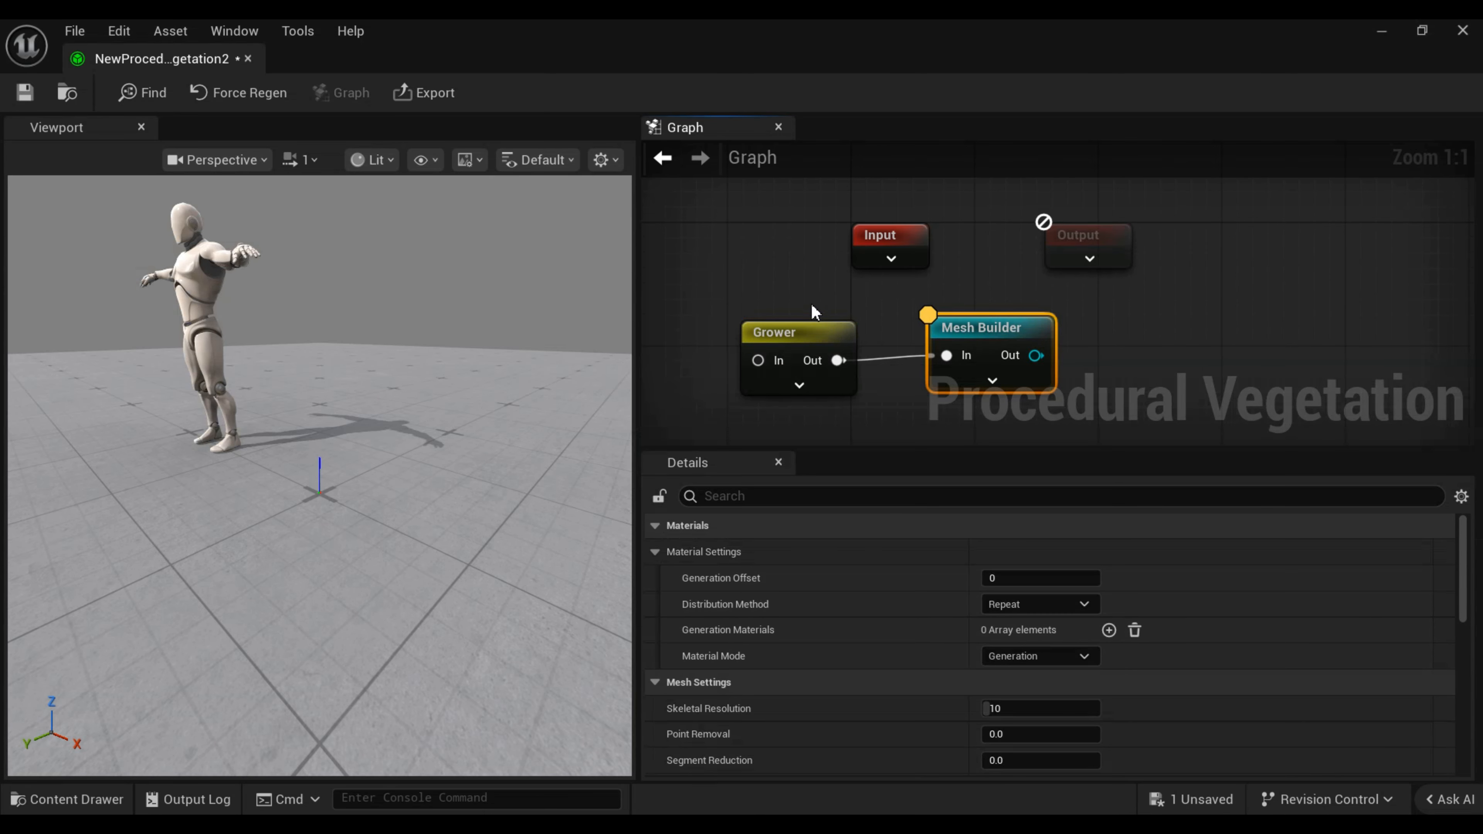
left_click(902, 280)
Set the Grower's Growth Cycles to 11 and preview the tree mesh from the Mesh Builder.
left_click(788, 342)
left_click(1026, 577)
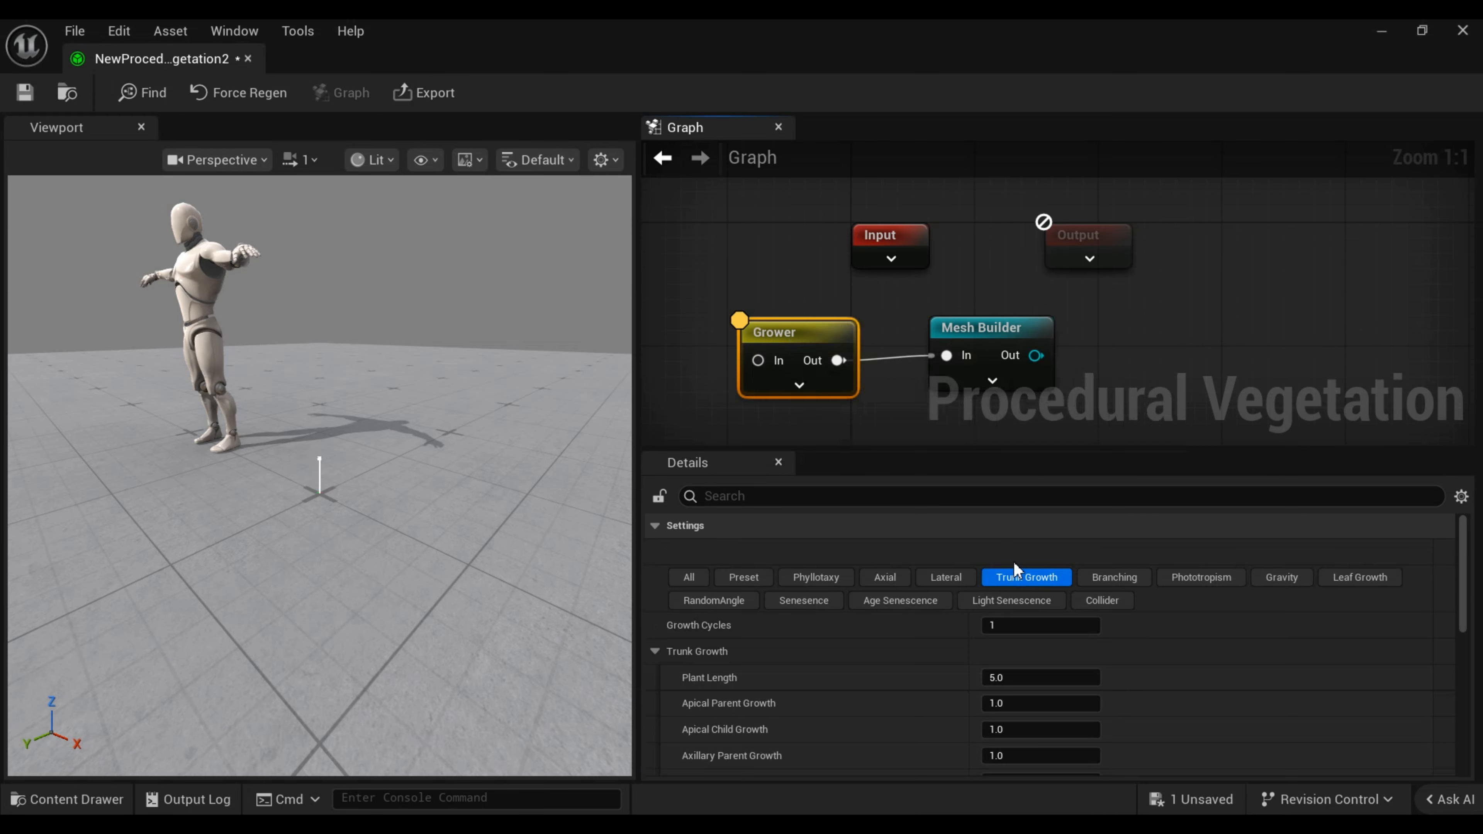
left_click(1004, 624)
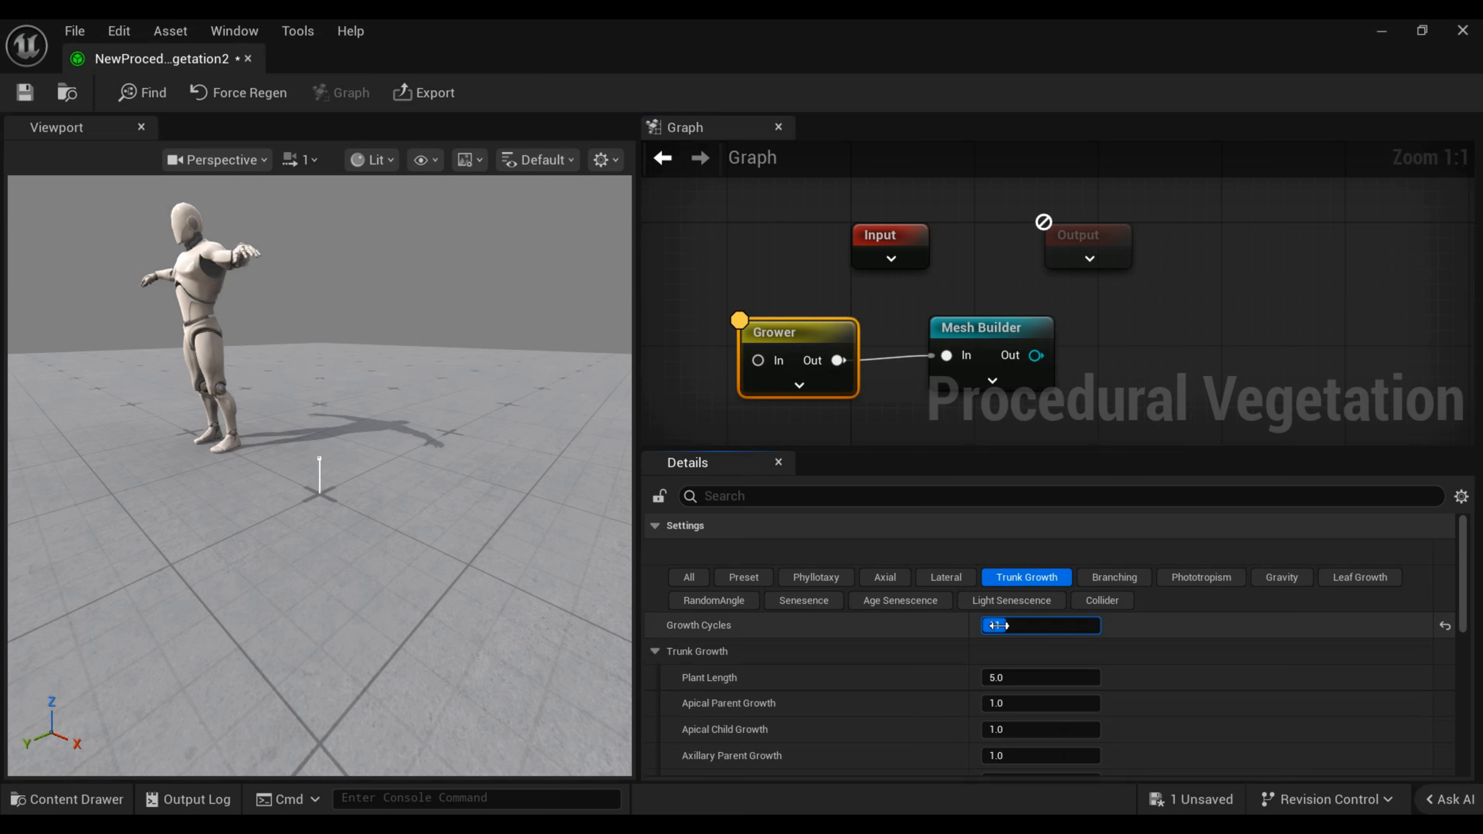
scroll(428, 461, "down", 5)
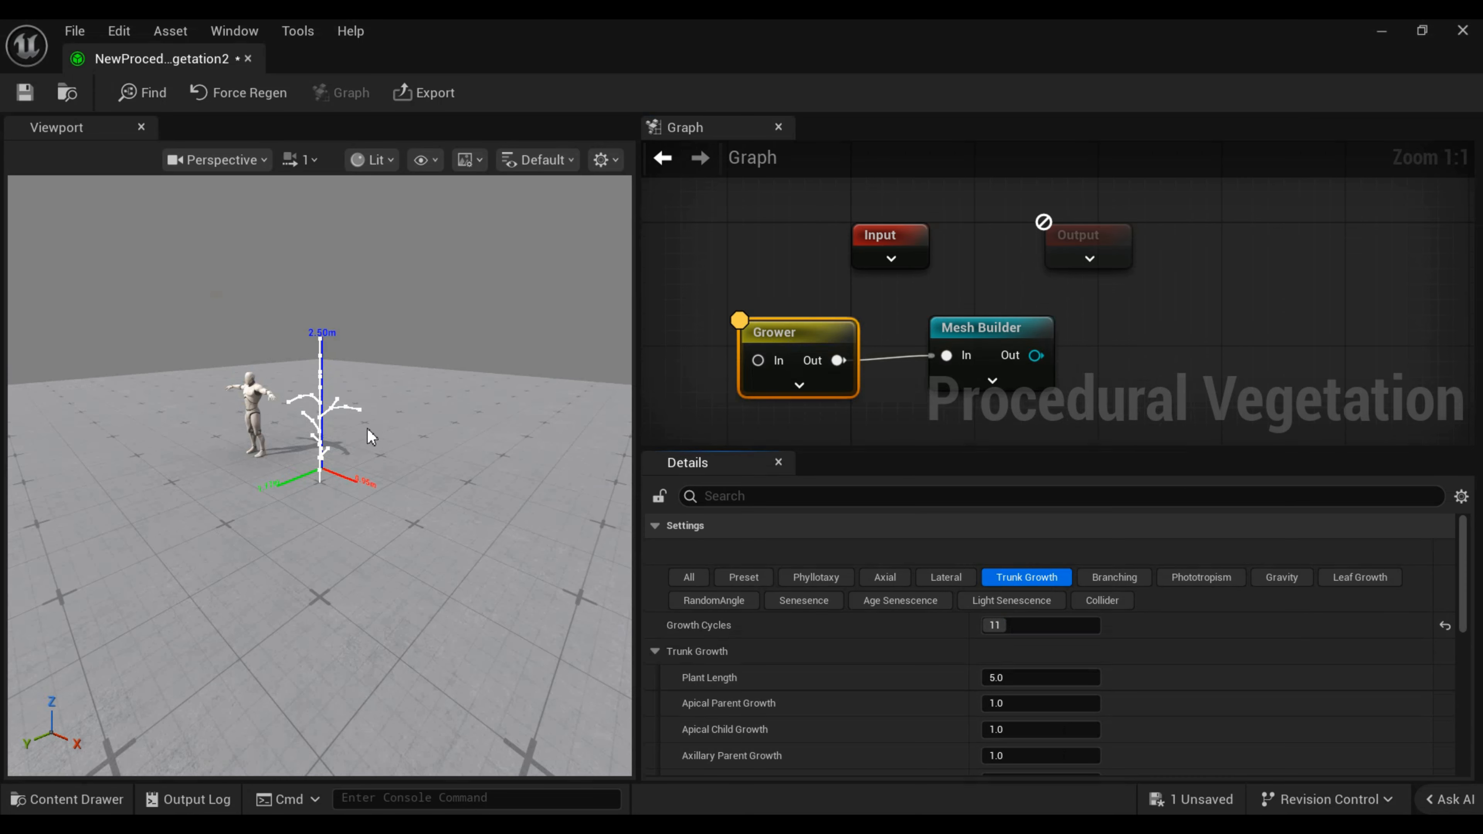
left_click_drag(367, 430, 539, 394)
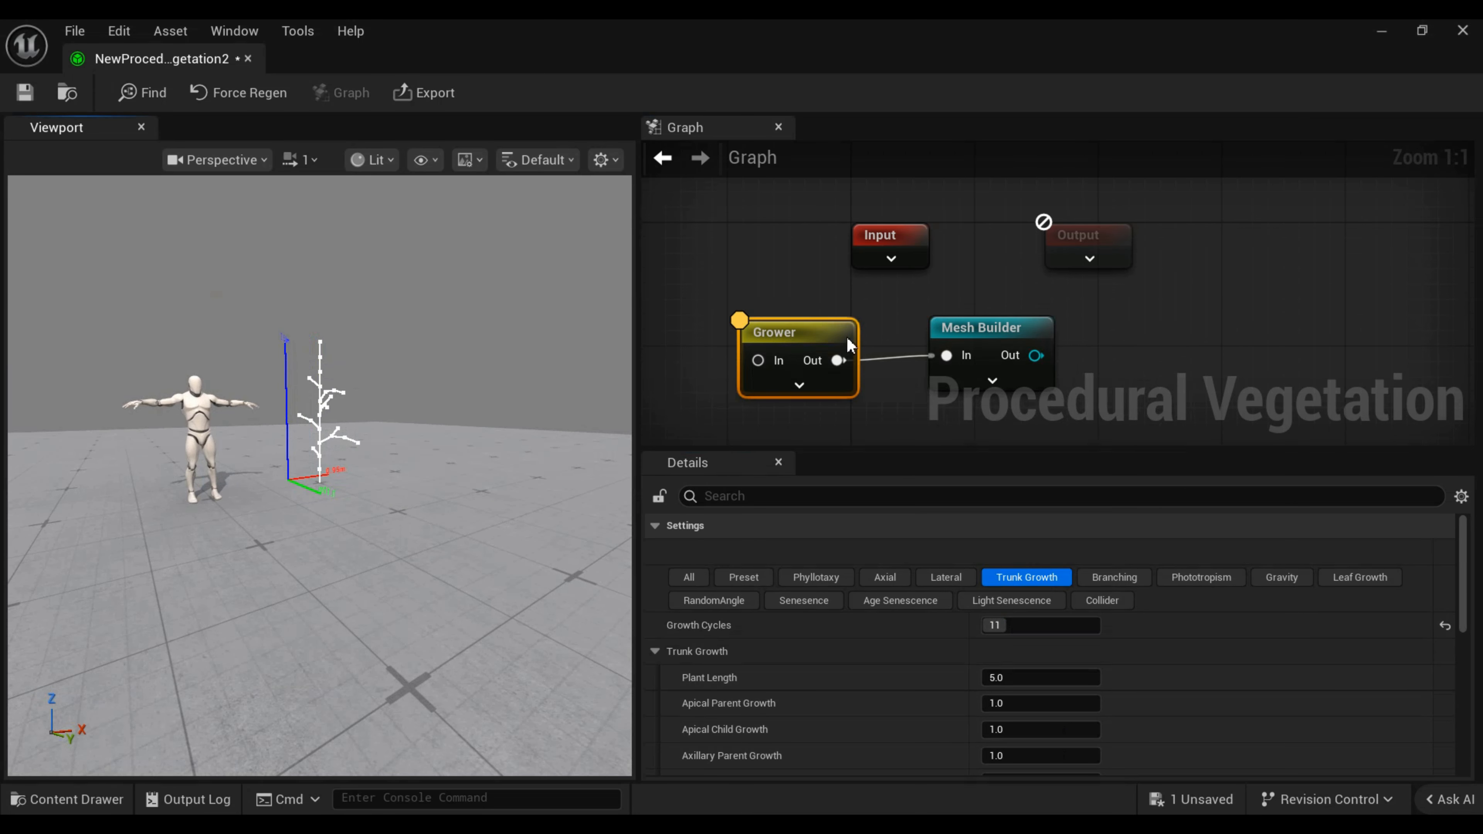
left_click(986, 330)
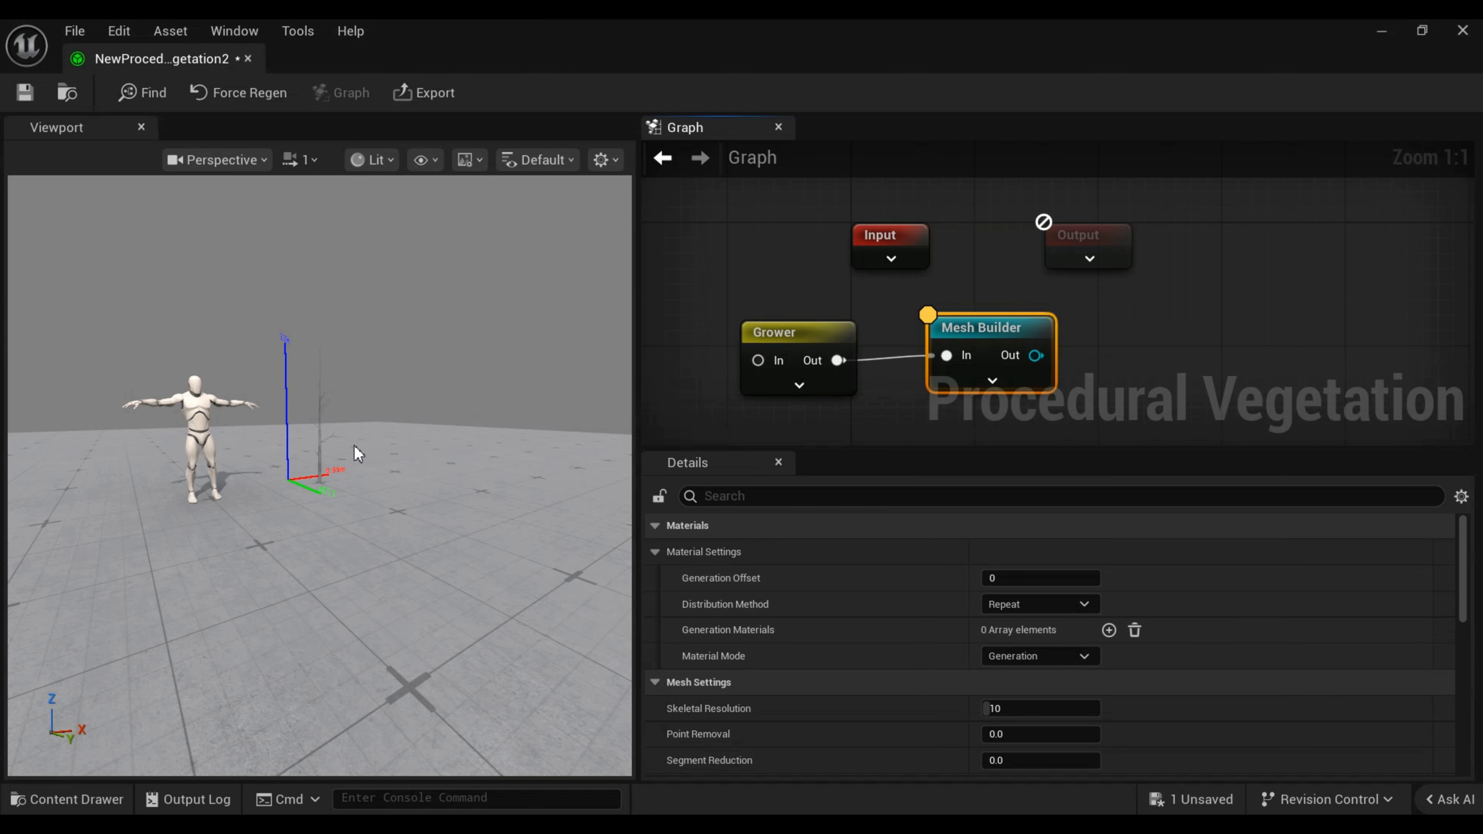
scroll(358, 454, "up", 5)
left_click_drag(373, 415, 380, 444)
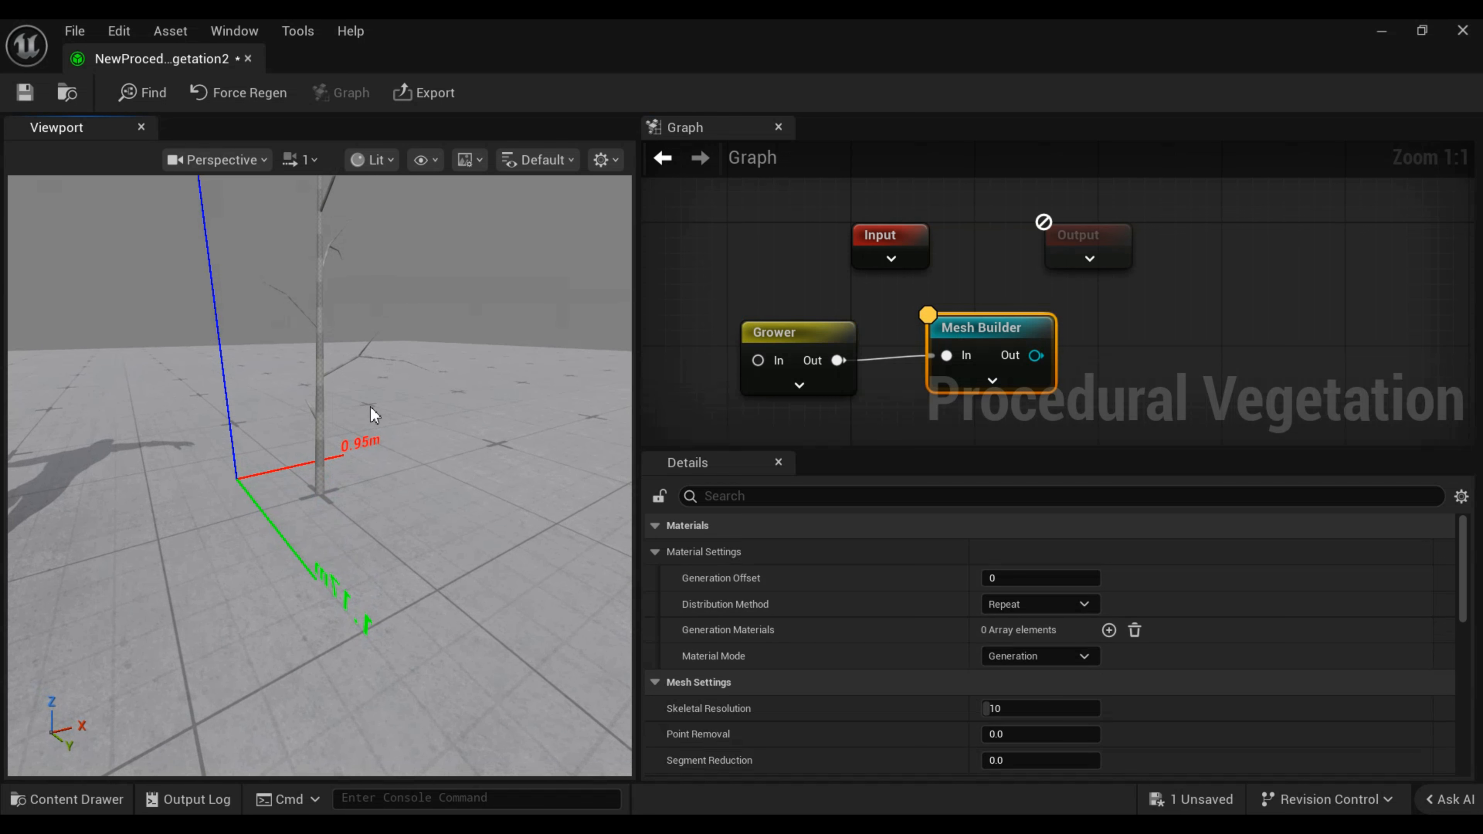
right_click_drag(374, 444, 369, 407)
Add a Foliage Distributor node connected to the Mesh Builder's output and line it up with that node.
left_click_drag(1036, 355, 1140, 343)
type("Fol")
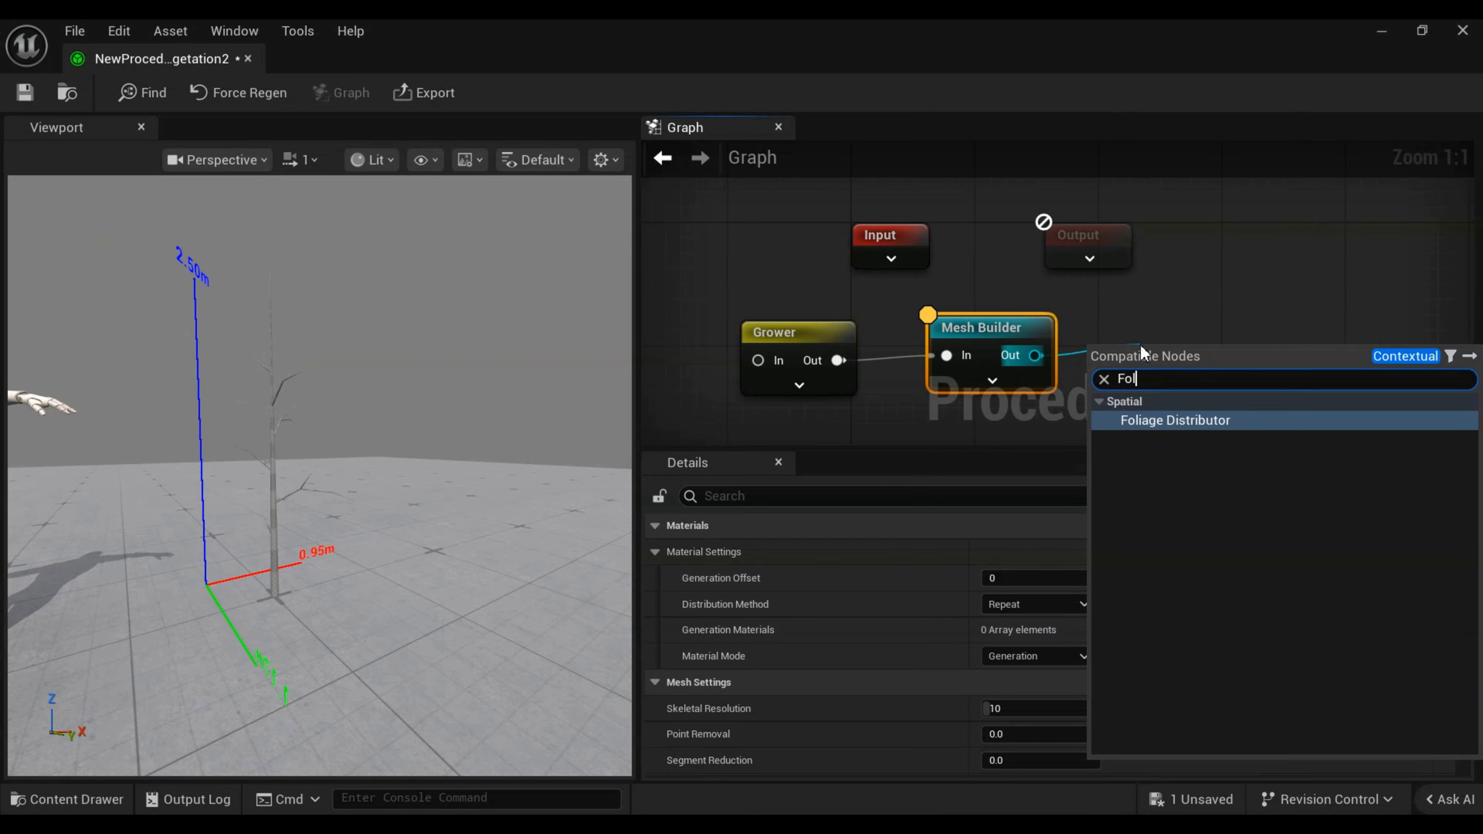
key("Return")
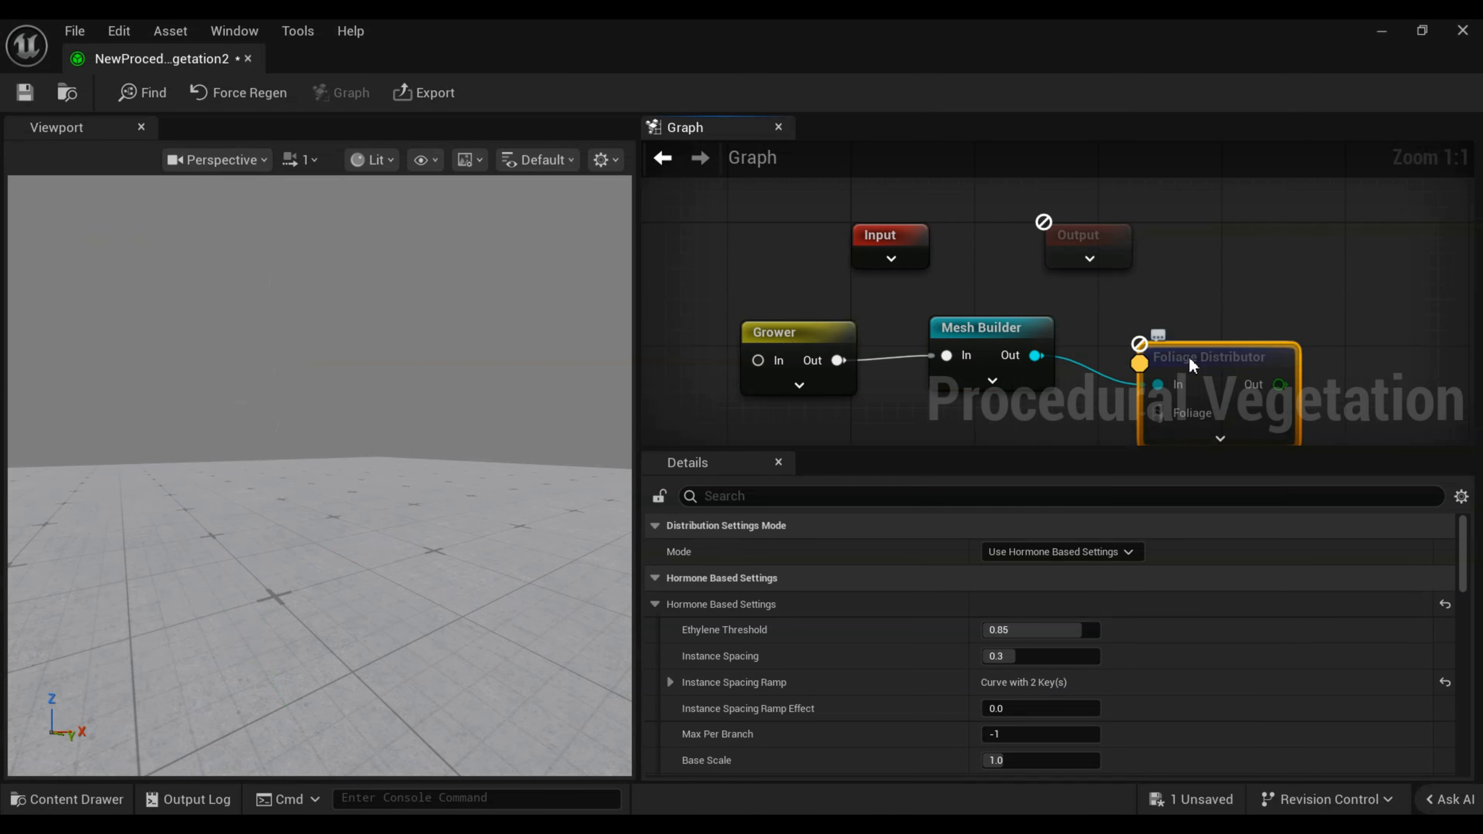
left_click_drag(1184, 347, 1180, 331)
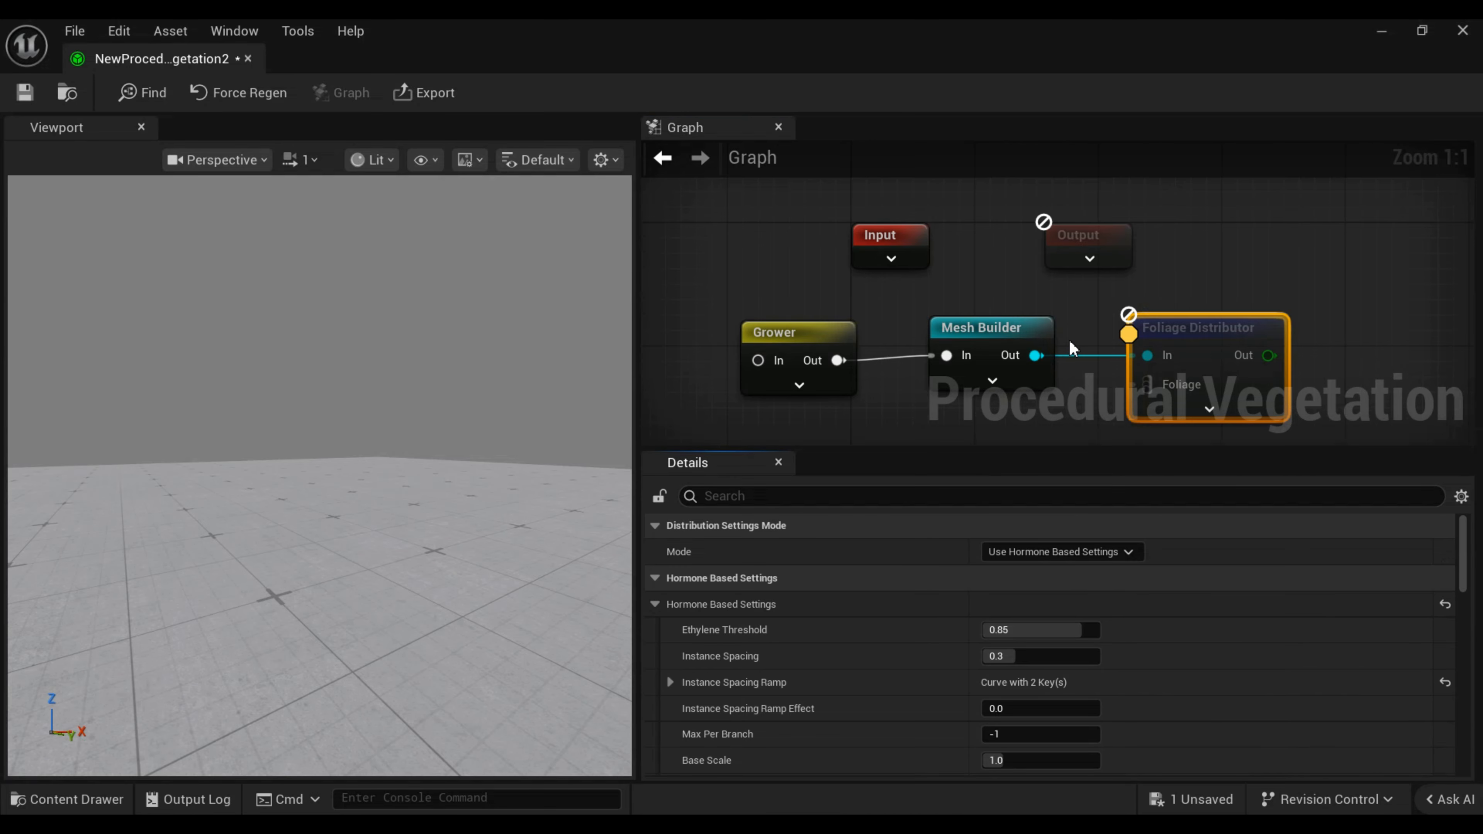
right_click_drag(1195, 248, 1198, 178)
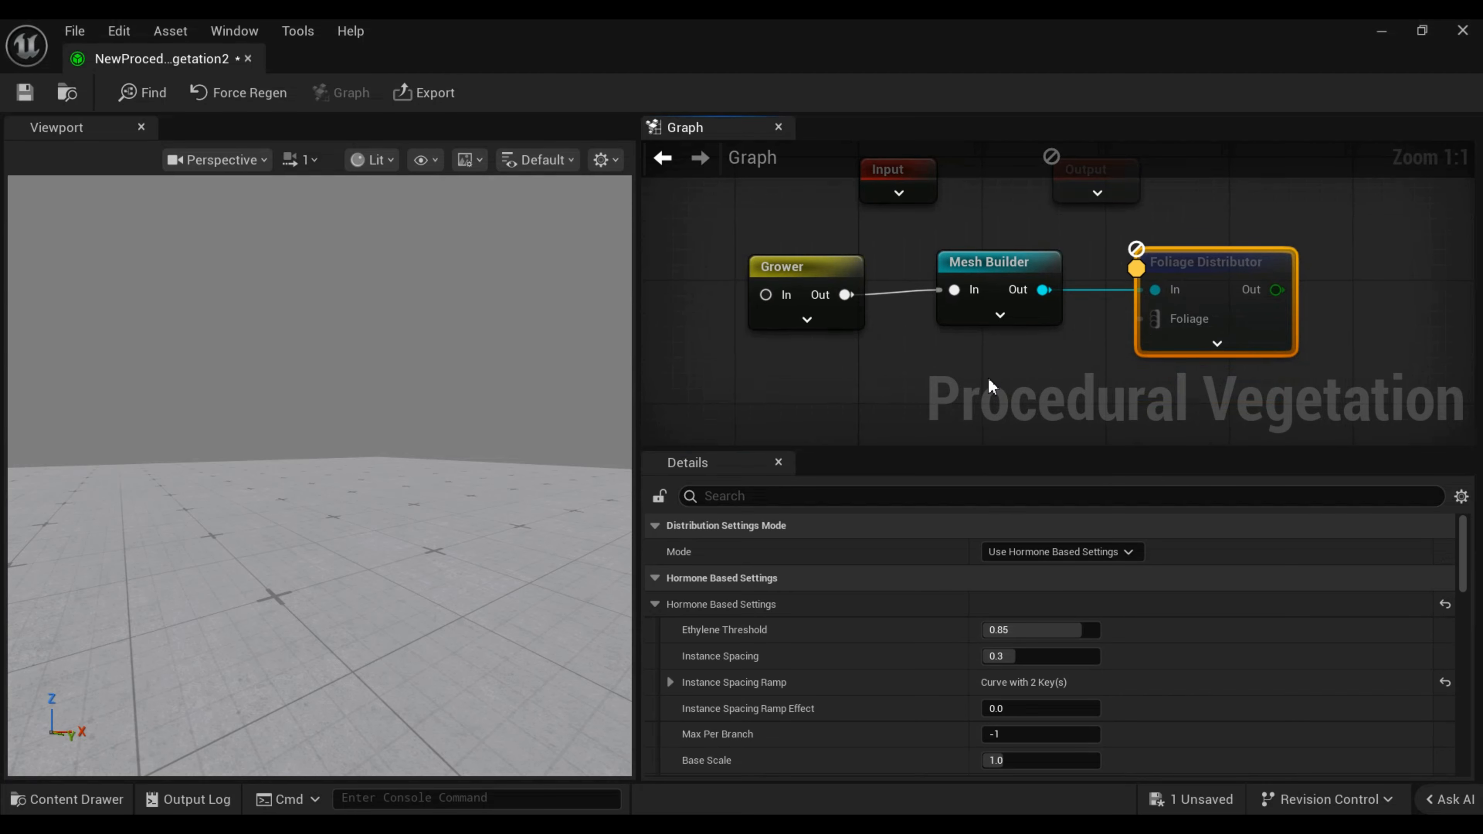
Add a Foliage Palette node below the Mesh Builder and connect its output to the Foliage Distributor's Foliage input.
right_click(934, 368)
type("Foli")
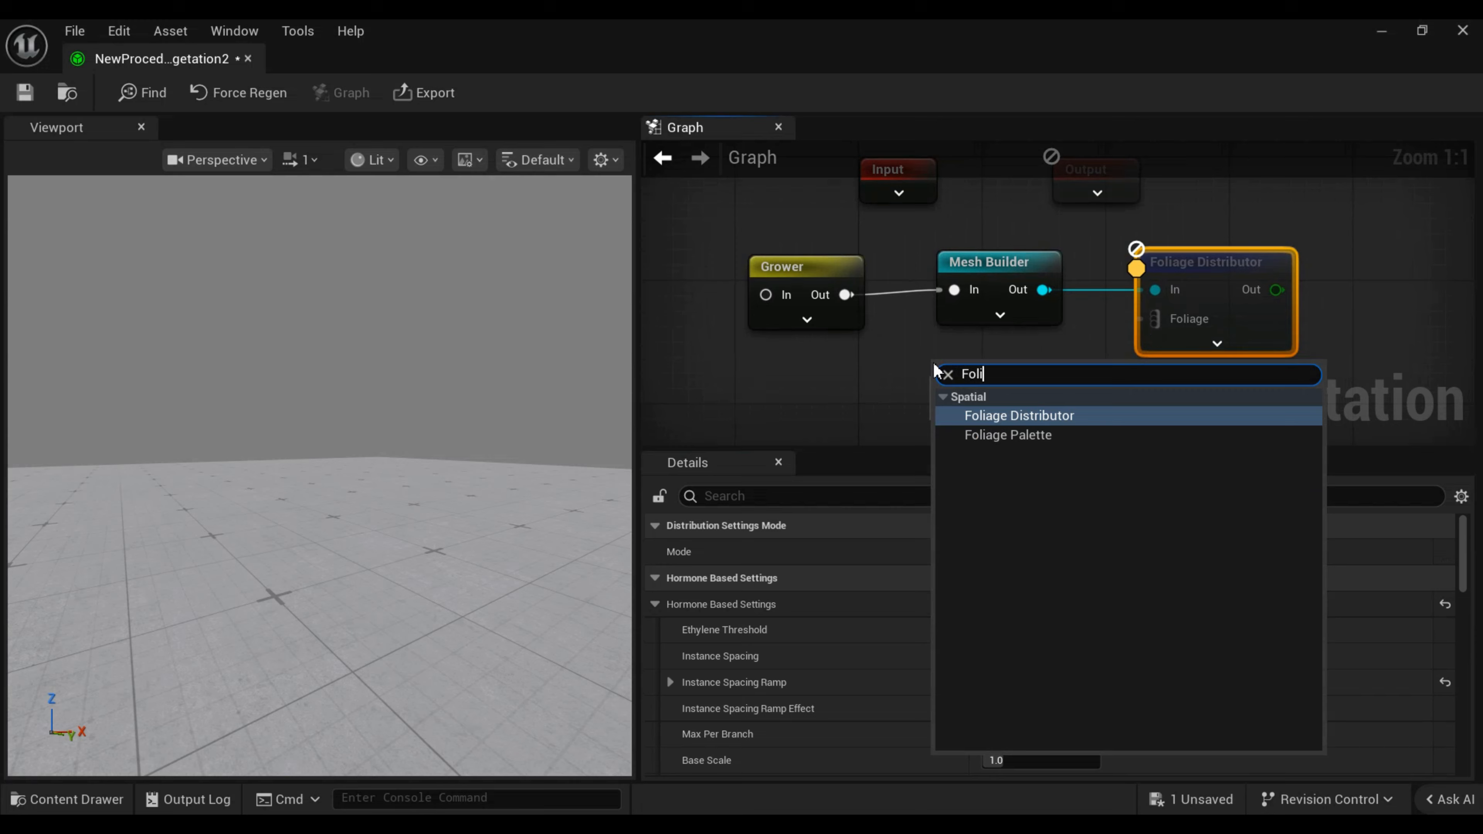
key("Down")
key("Return")
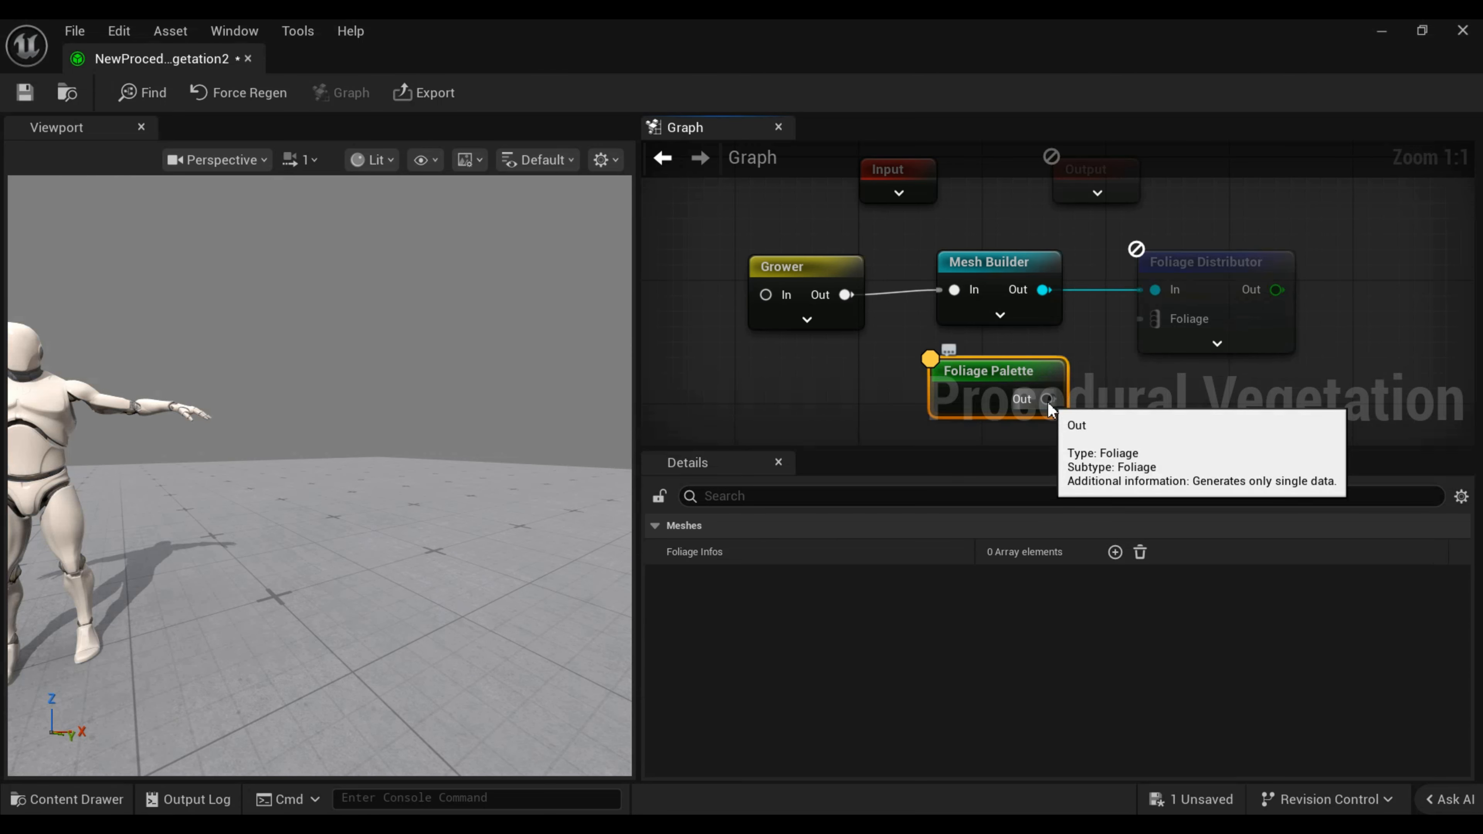
left_click_drag(1047, 401, 1158, 316)
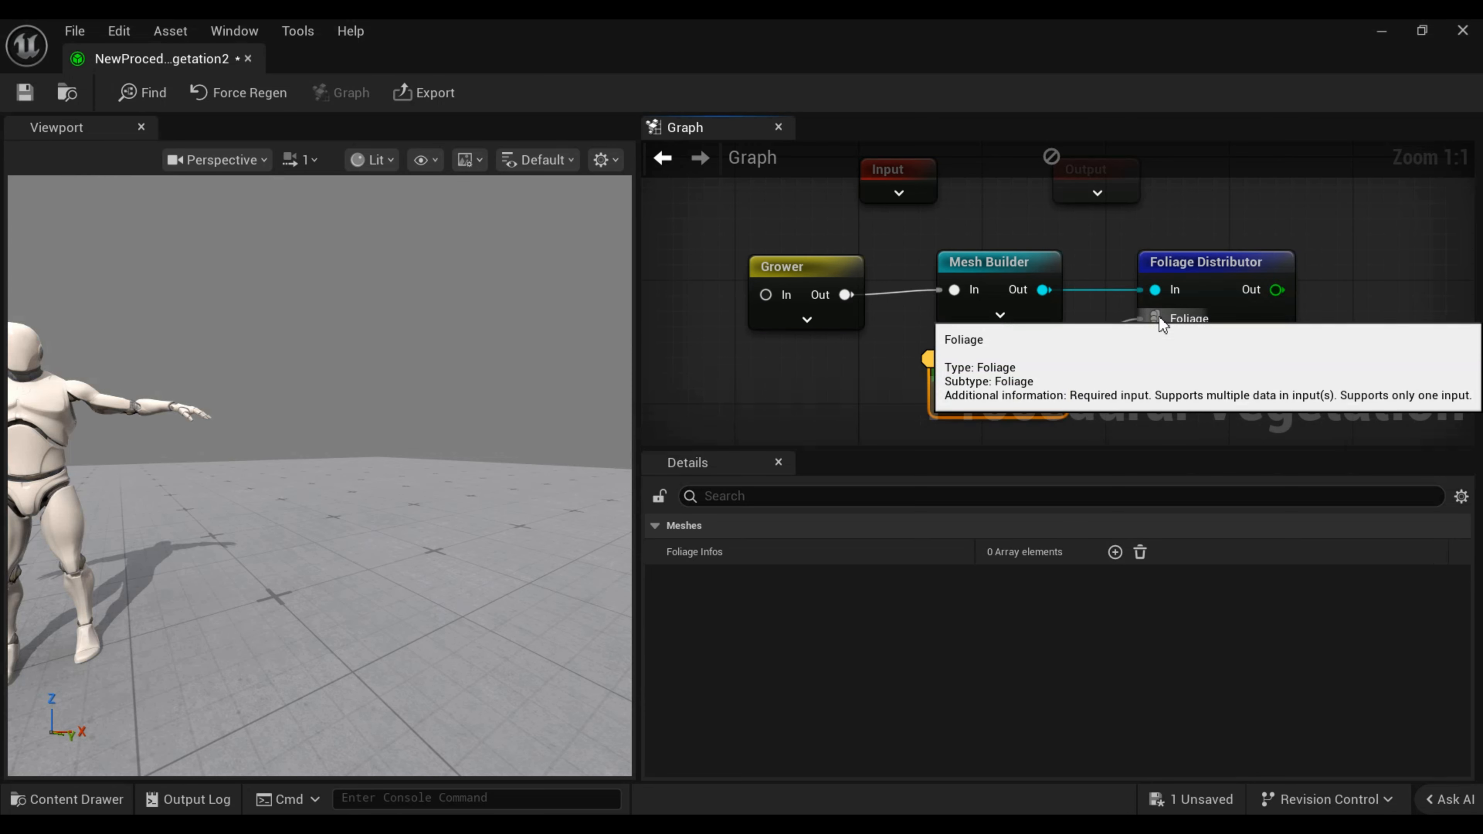
Add one Foliage Infos entry to the palette and assign Aspen_Twig_L_01 from the Tree_European_QuakingAspen_01 Instances folder as its mesh.
left_click(1115, 552)
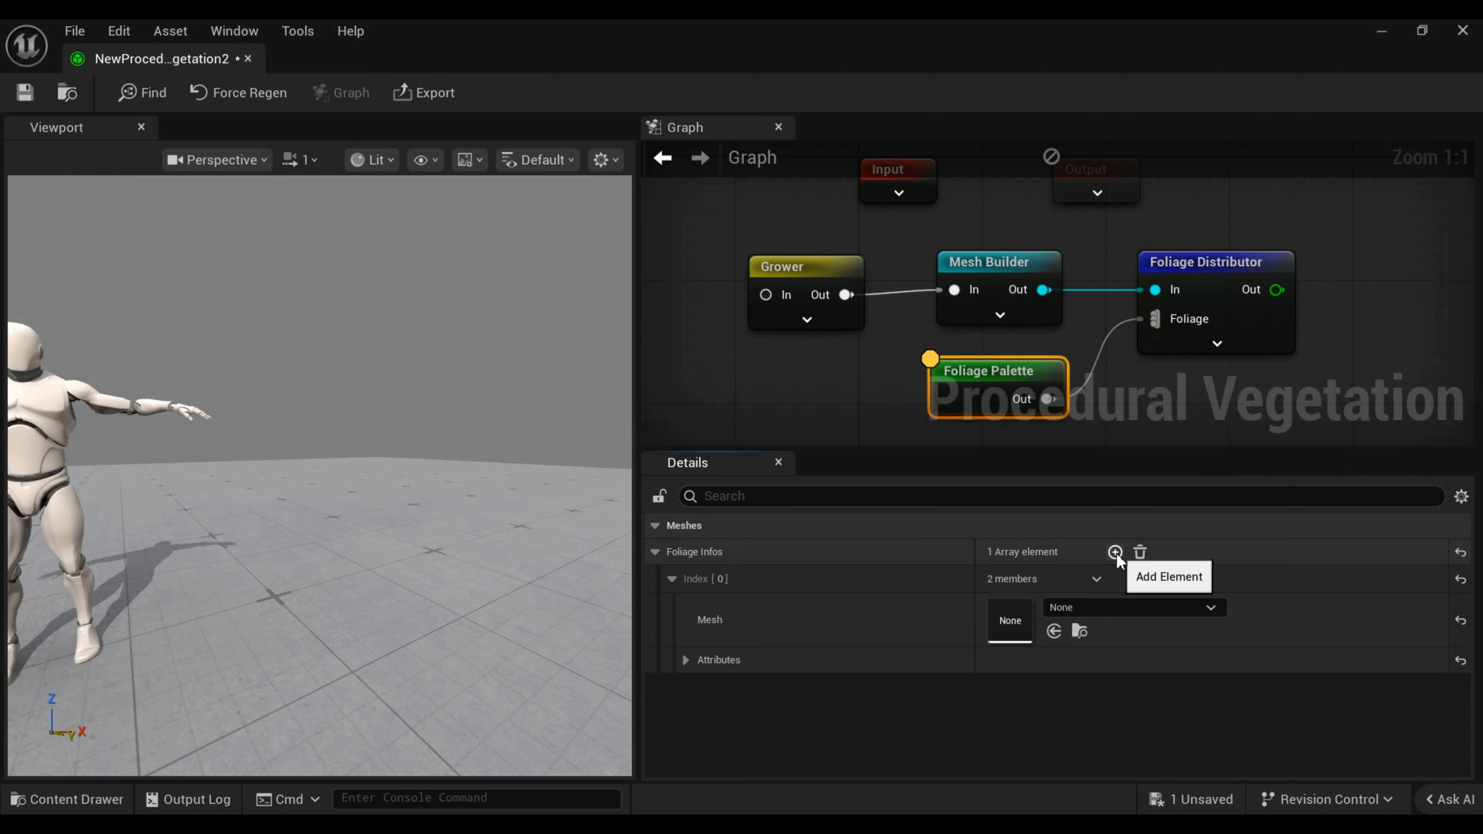
left_click(88, 800)
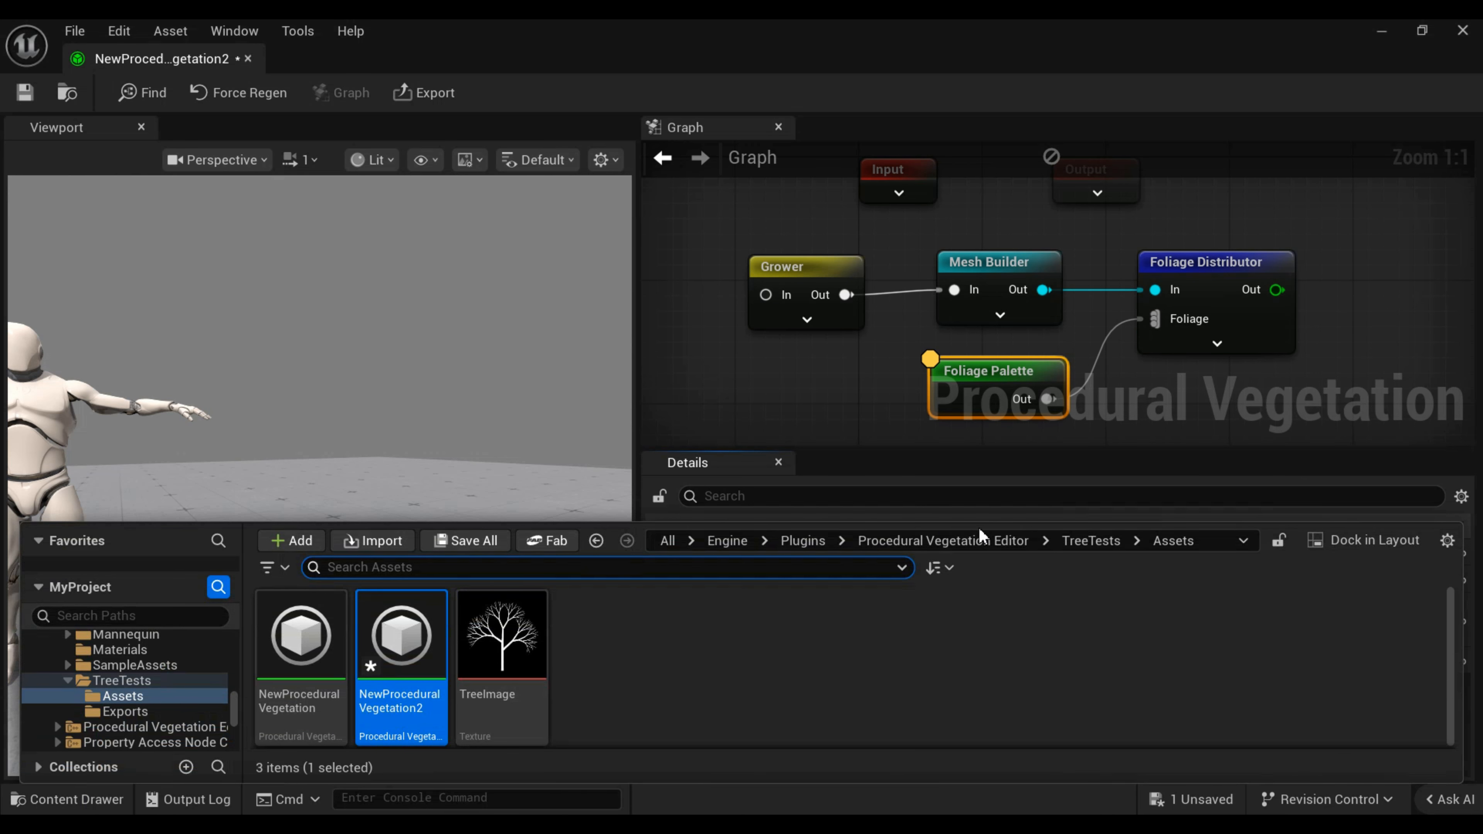
left_click(957, 540)
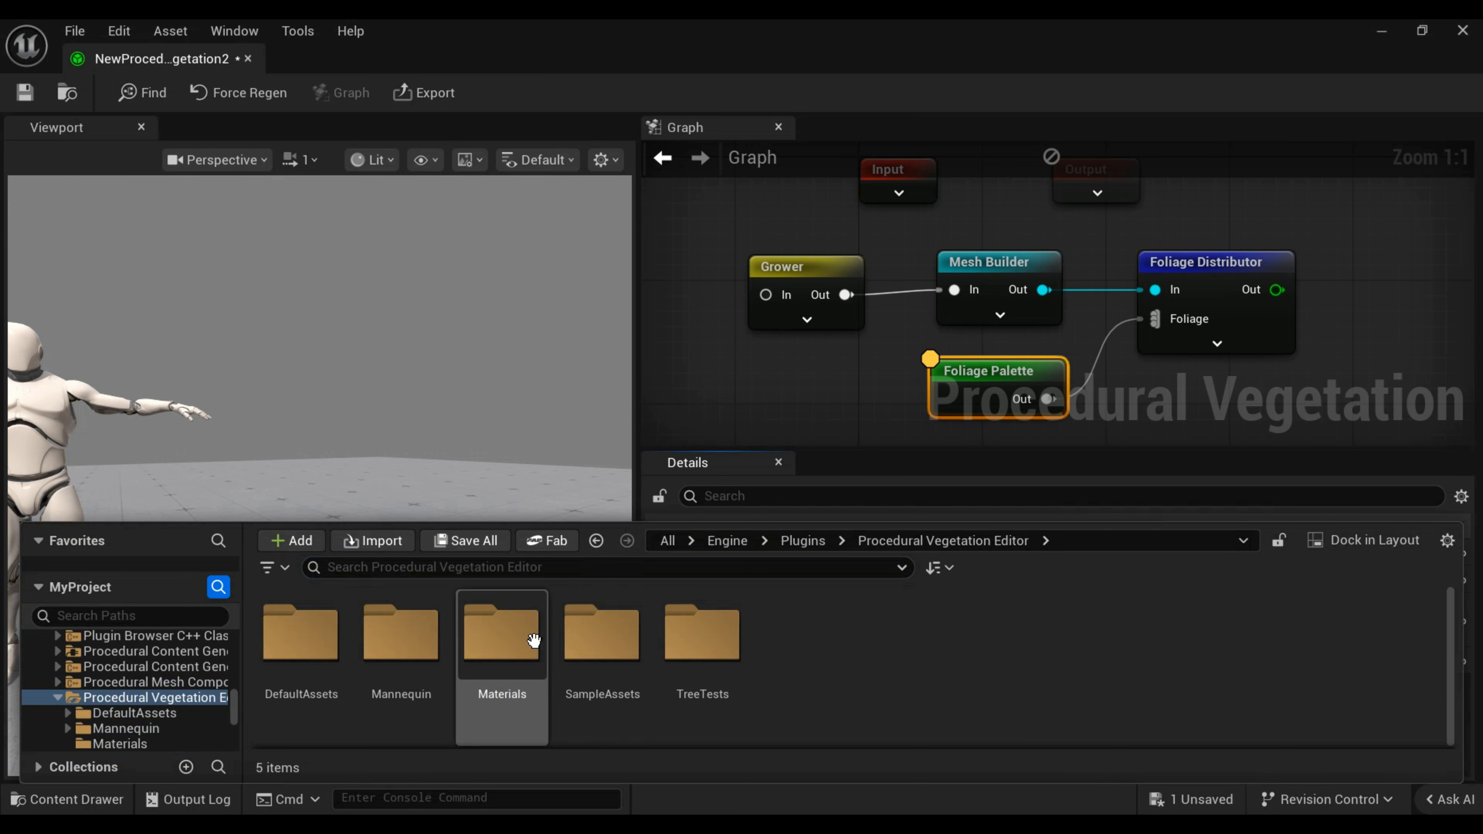
double_click(607, 632)
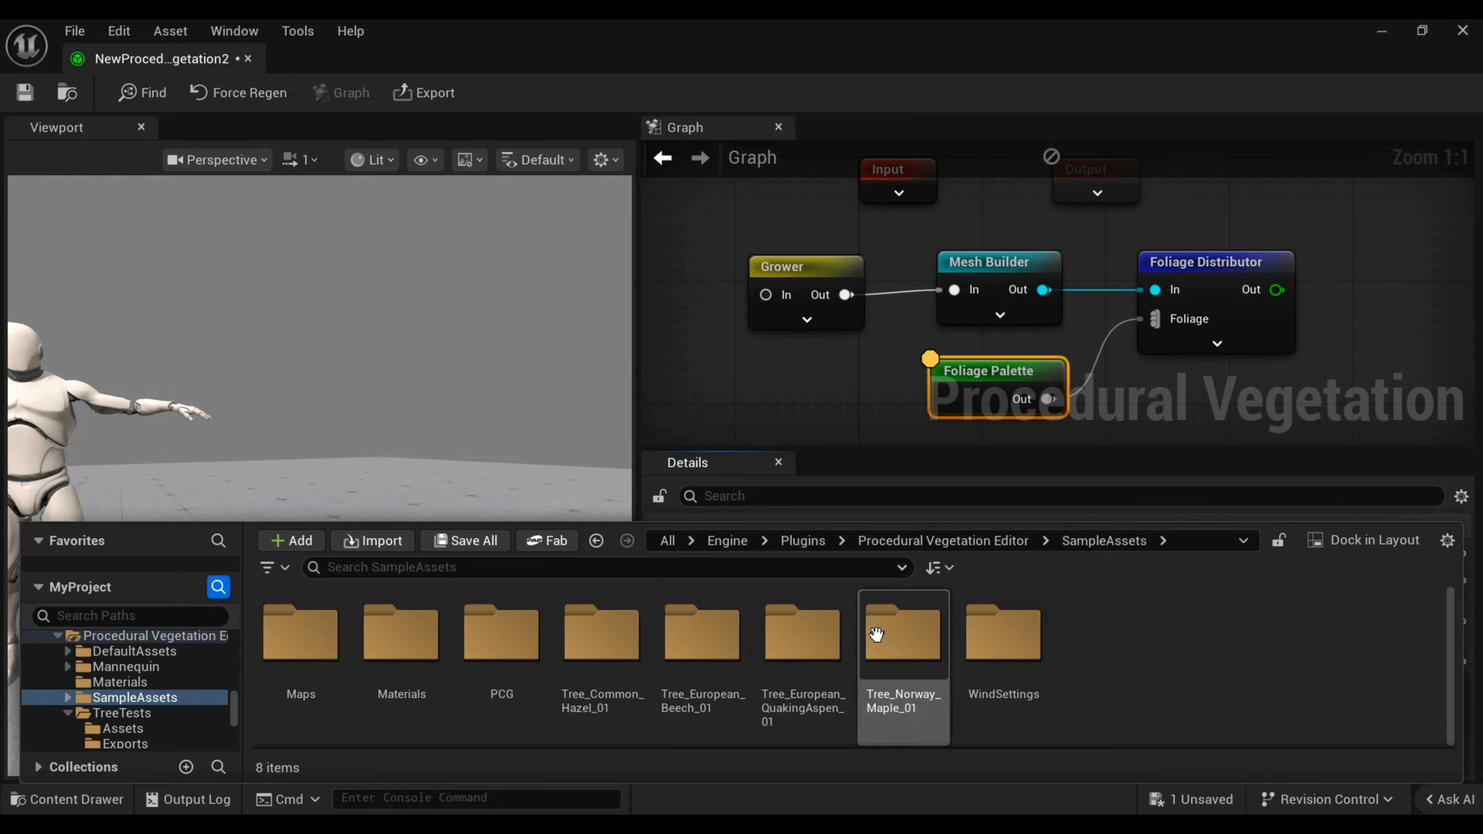
double_click(804, 636)
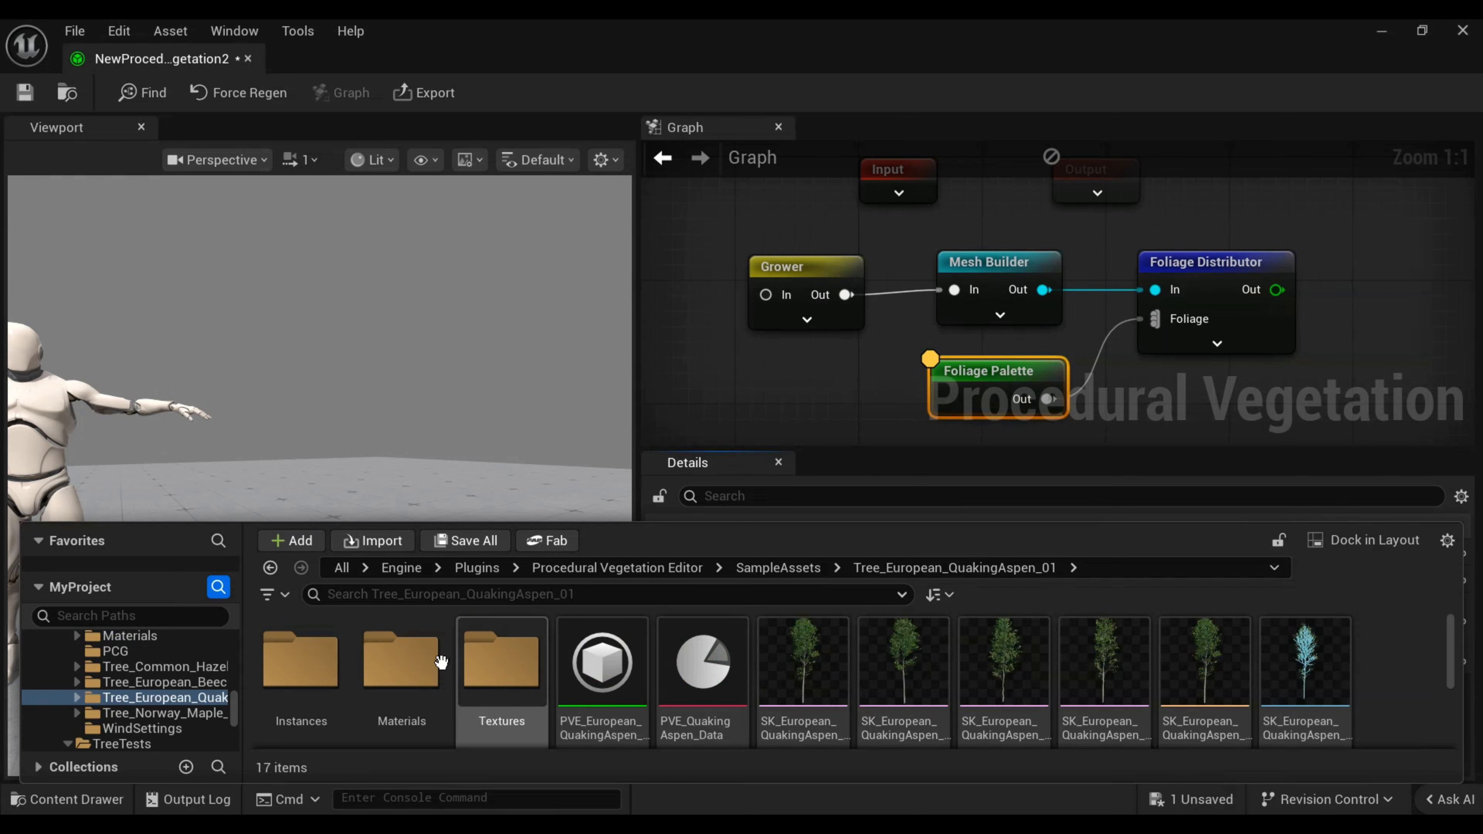
double_click(303, 657)
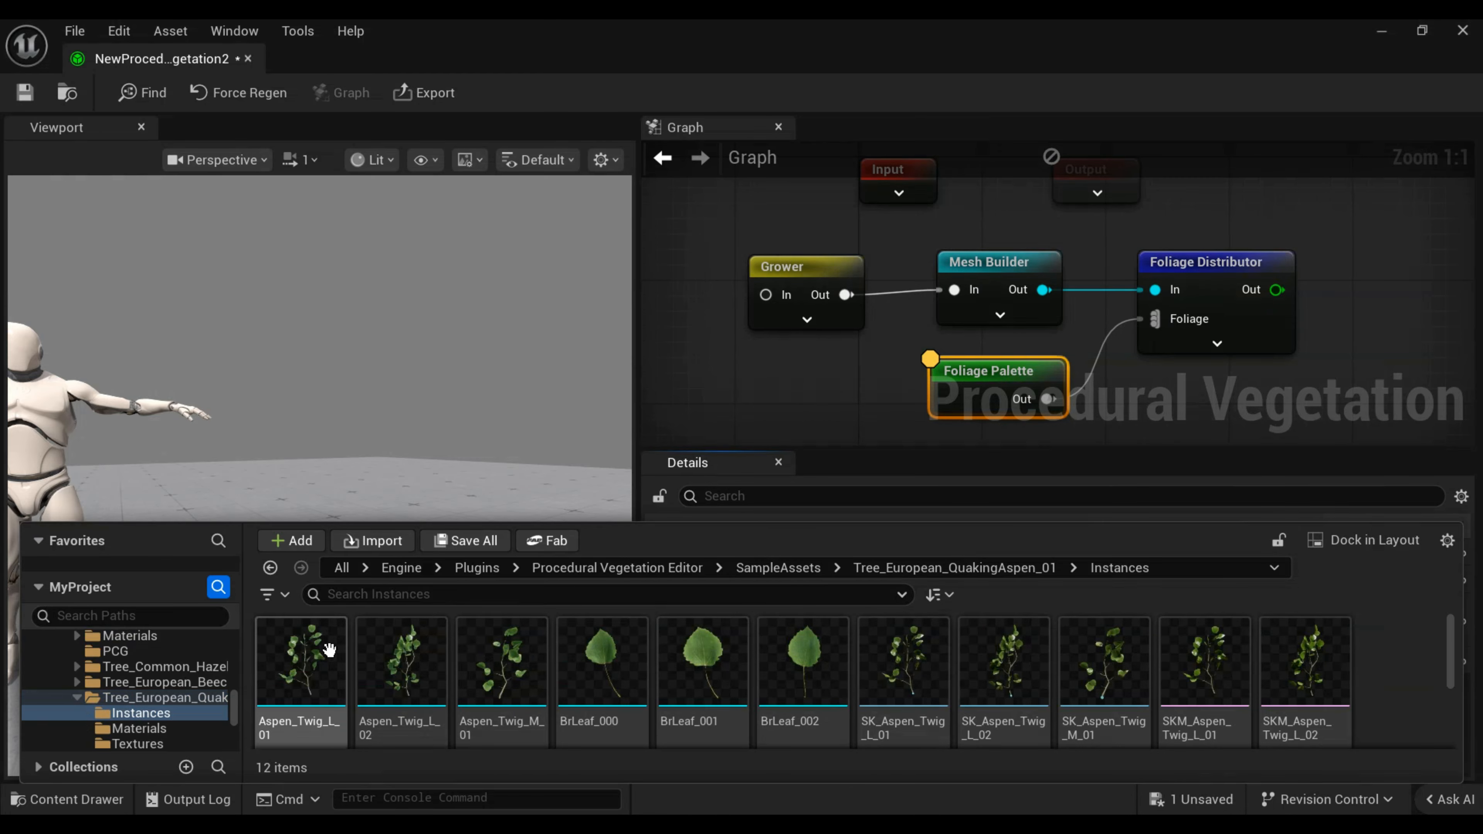
left_click_drag(412, 628, 1064, 609)
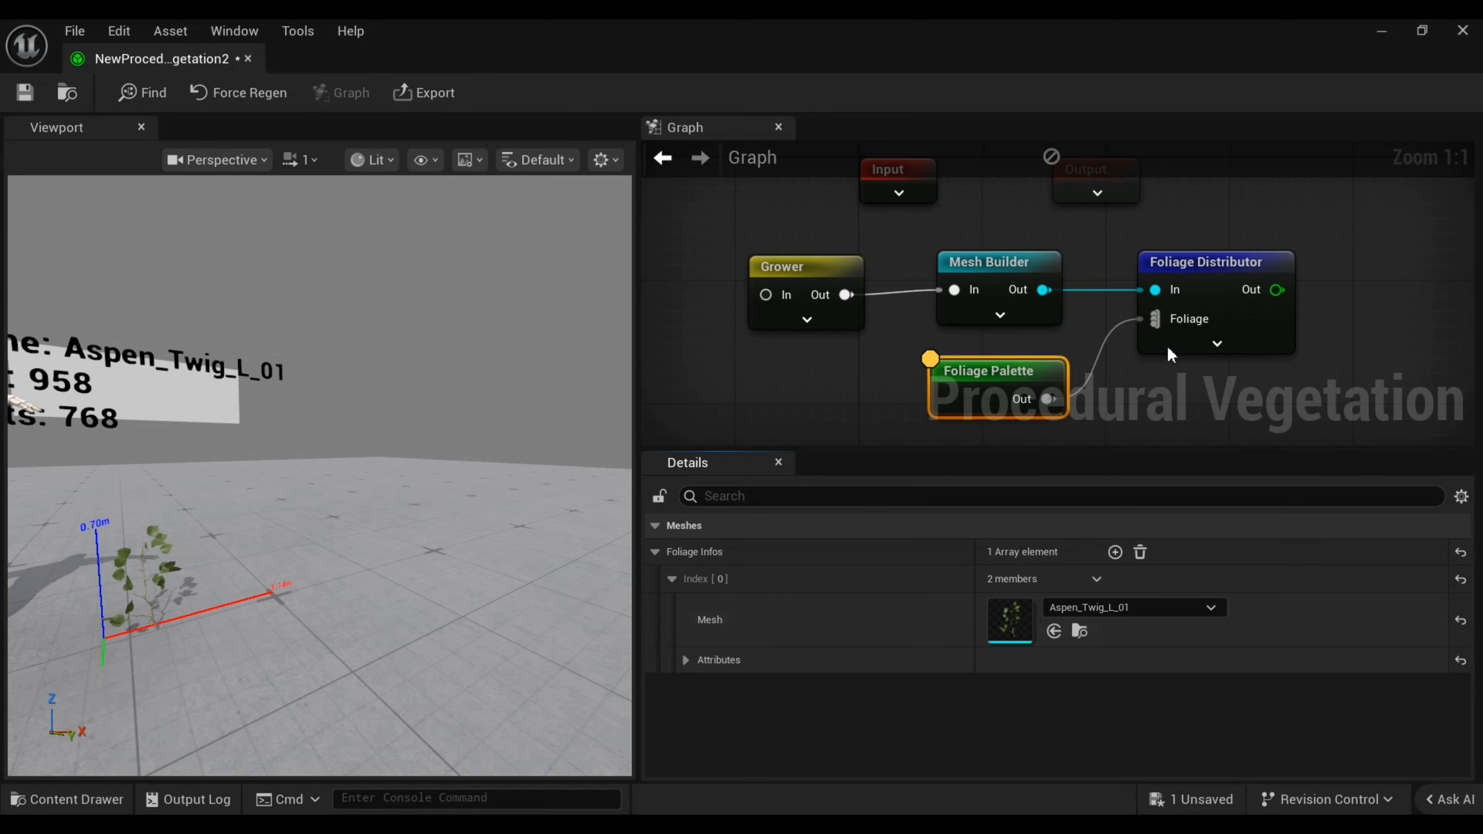
Preview the Foliage Distributor's output and examine the leafy tree from near and far.
left_click(1406, 261)
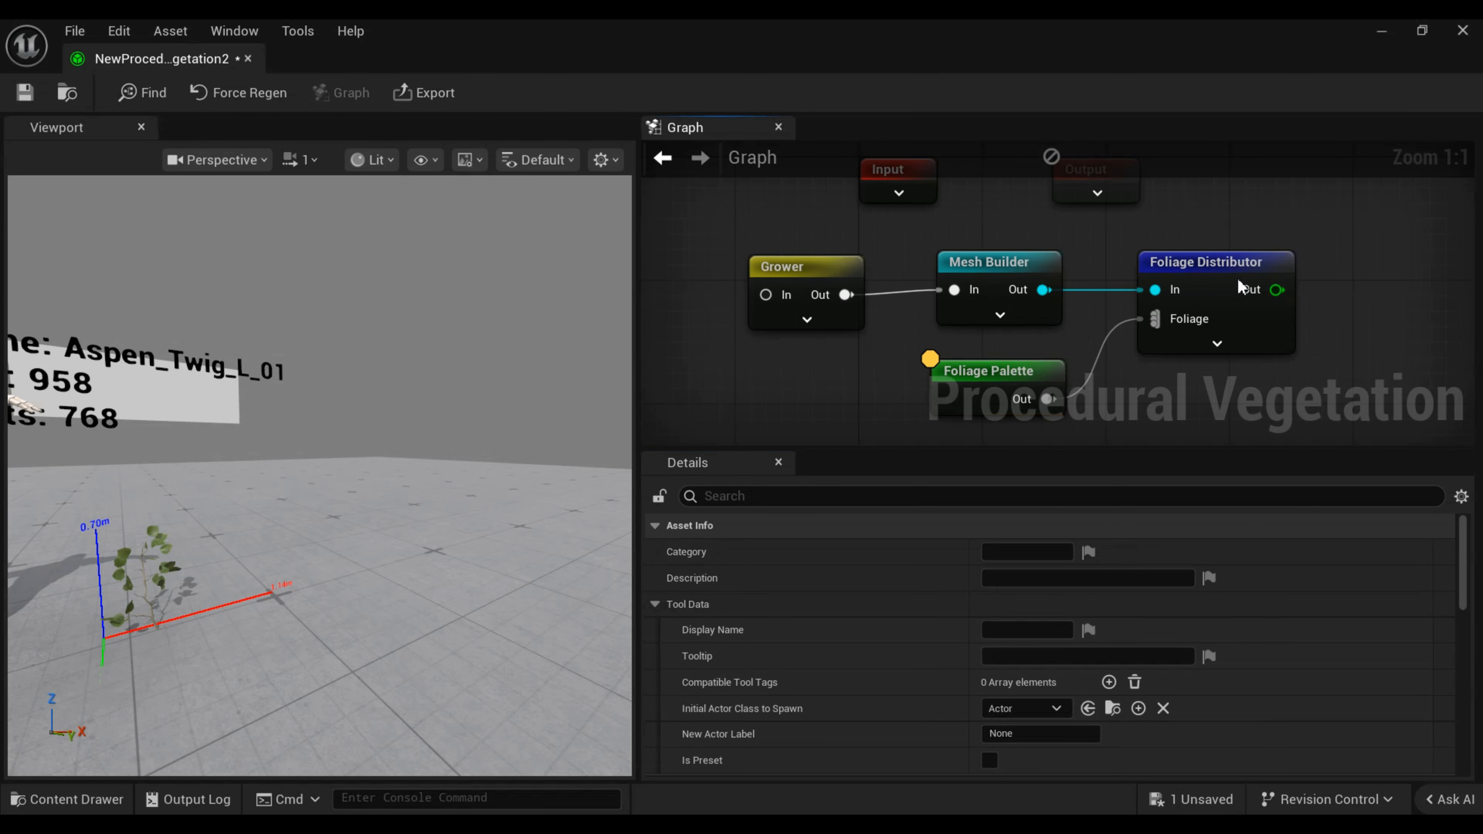
left_click(1232, 268)
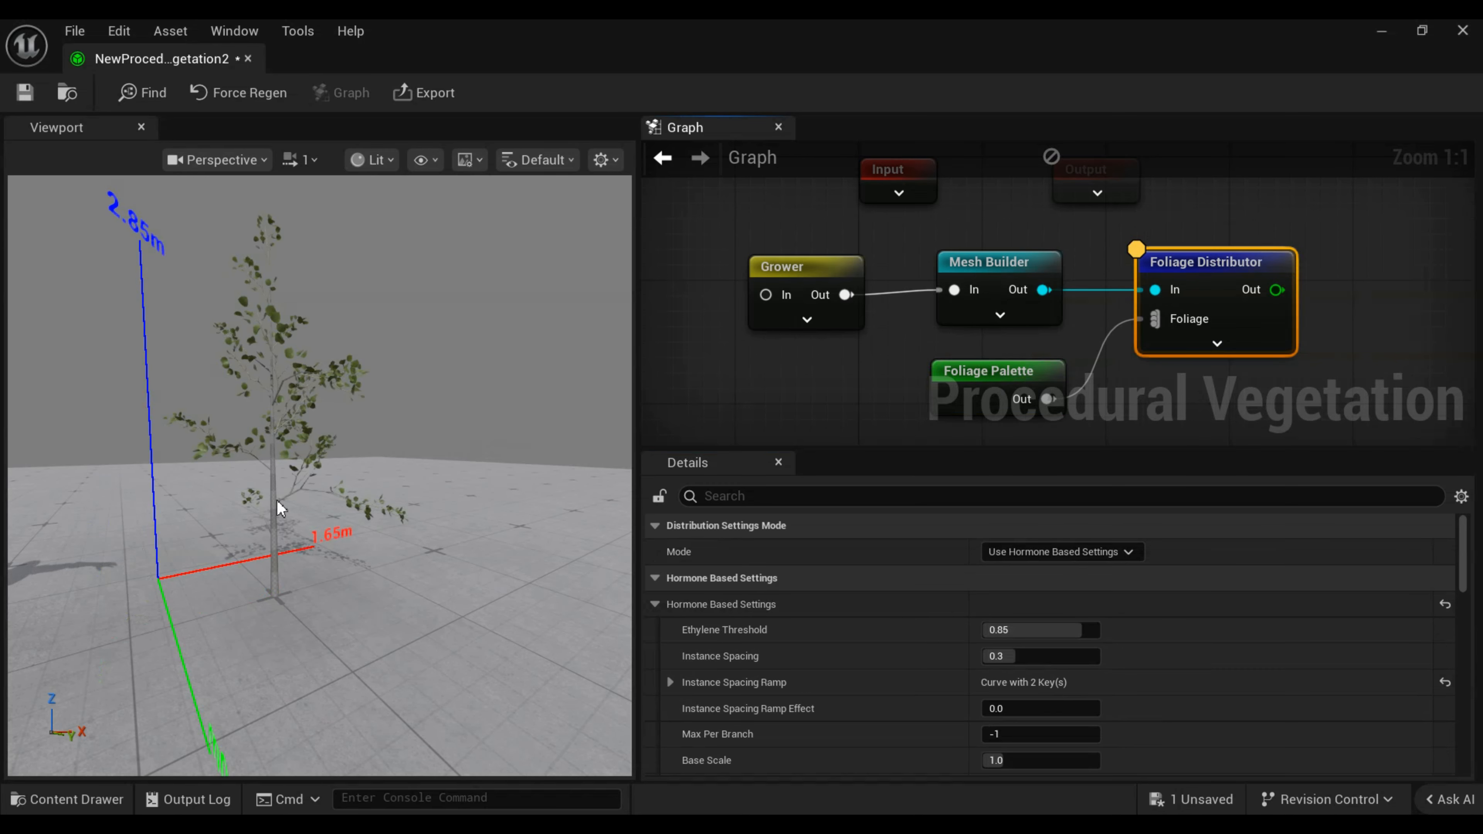
scroll(270, 498, "up", 4)
scroll(271, 498, "down", 9)
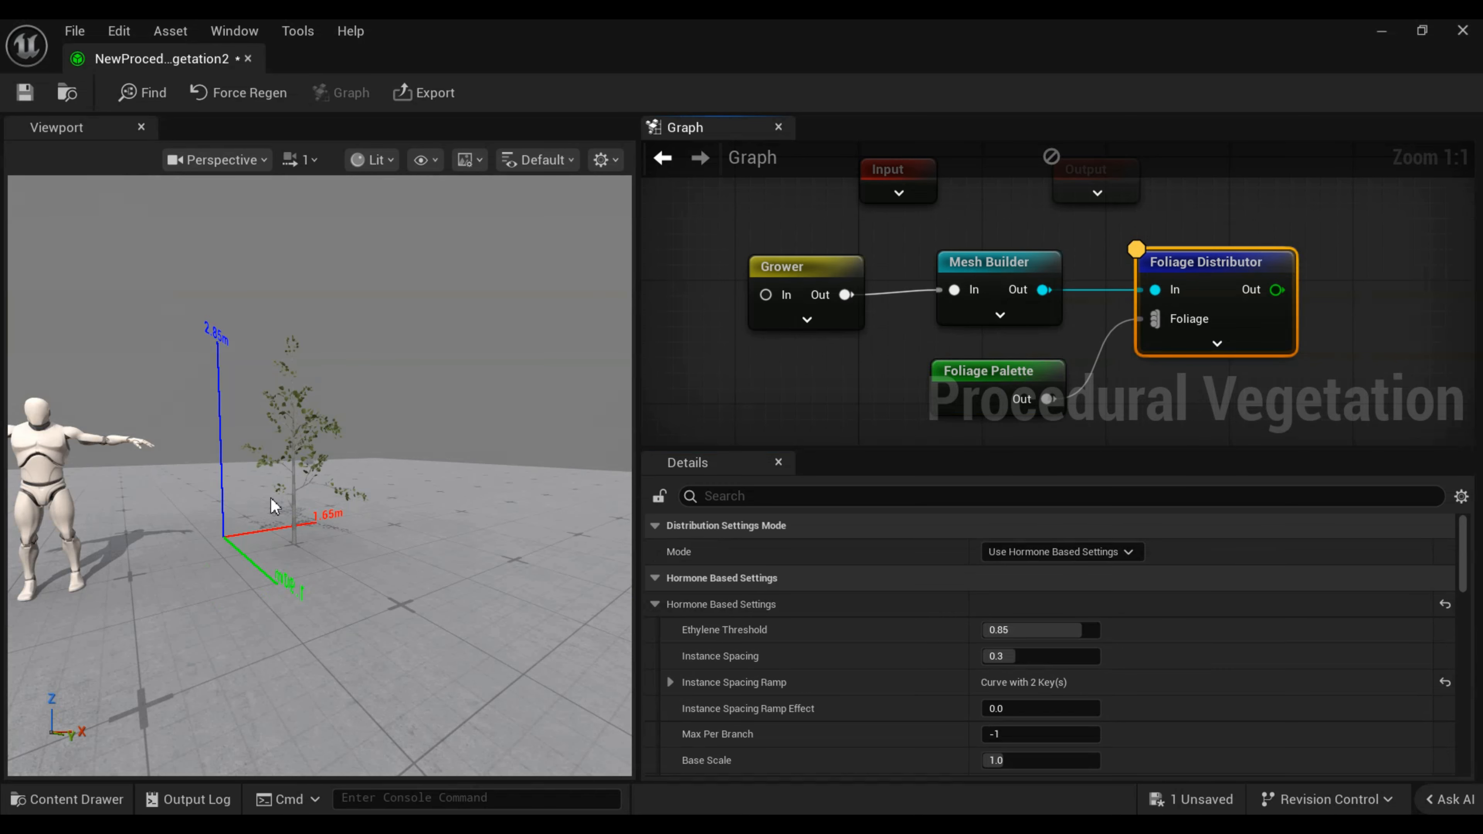
scroll(269, 495, "up", 5)
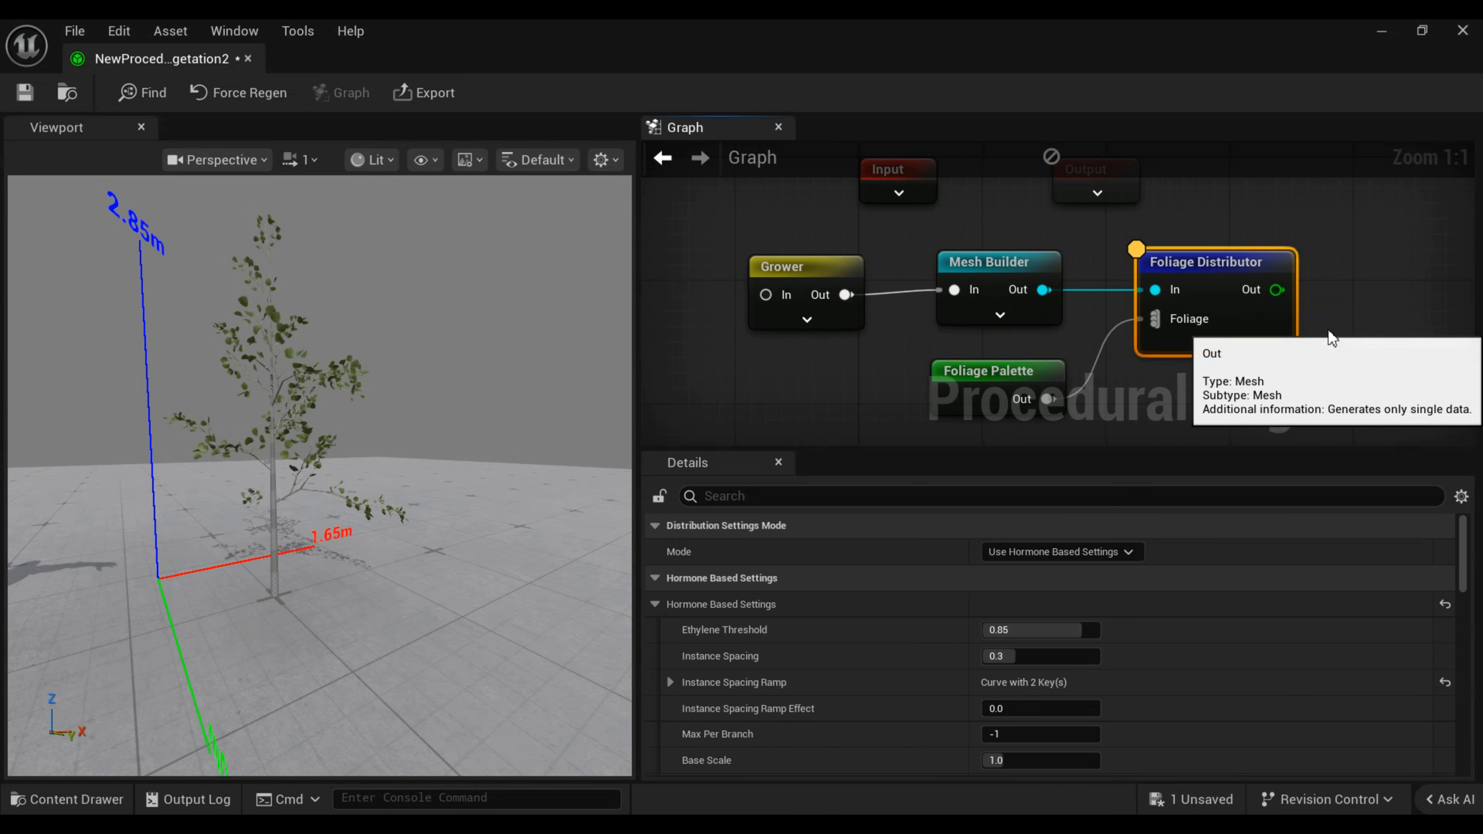
Compare the tree previews of the Grower, Mesh Builder and Foliage Distributor nodes in order.
right_click_drag(1327, 329, 1326, 270)
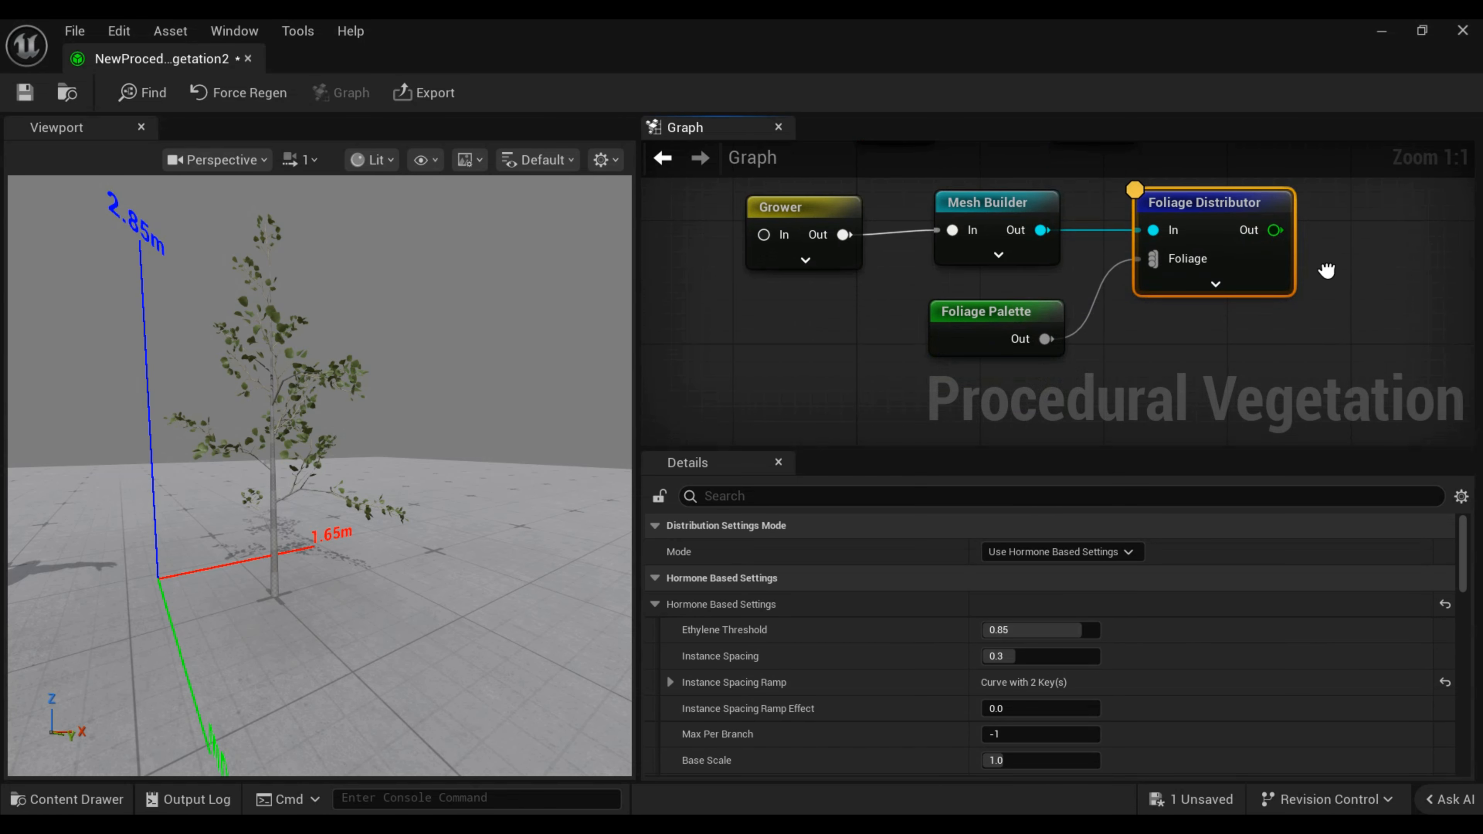
left_click(771, 208)
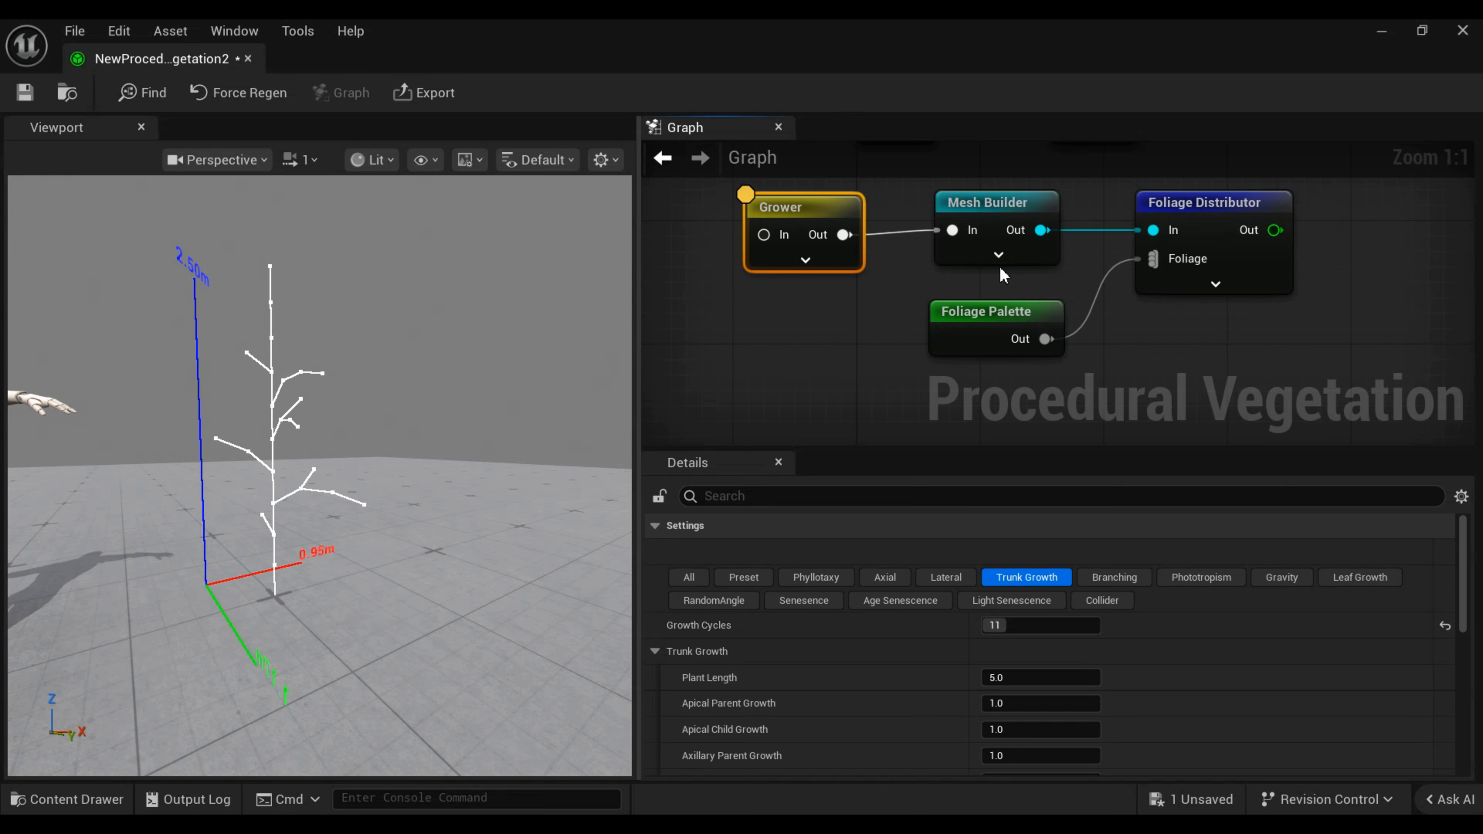
left_click(1005, 205)
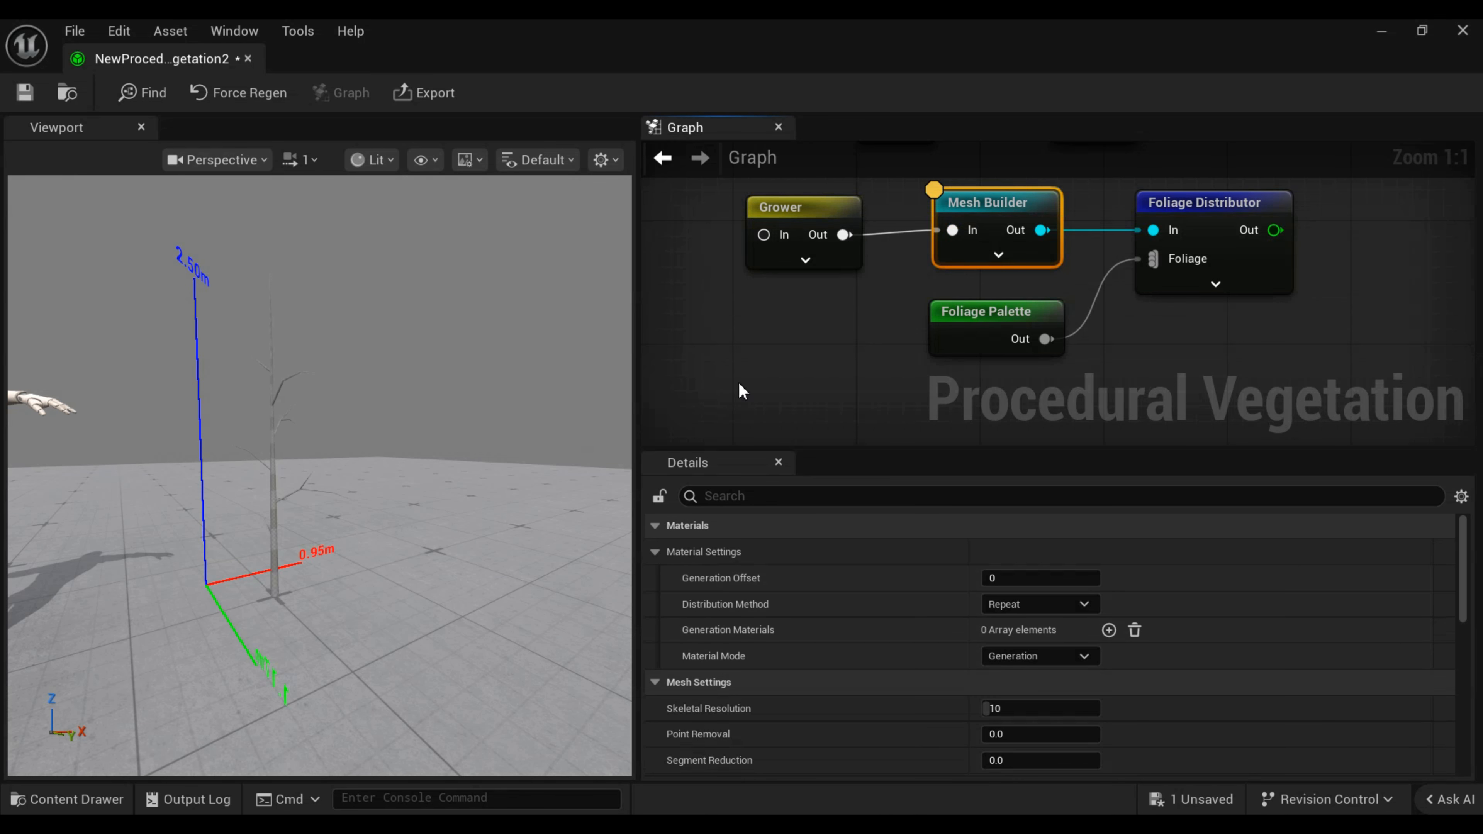
left_click(1213, 202)
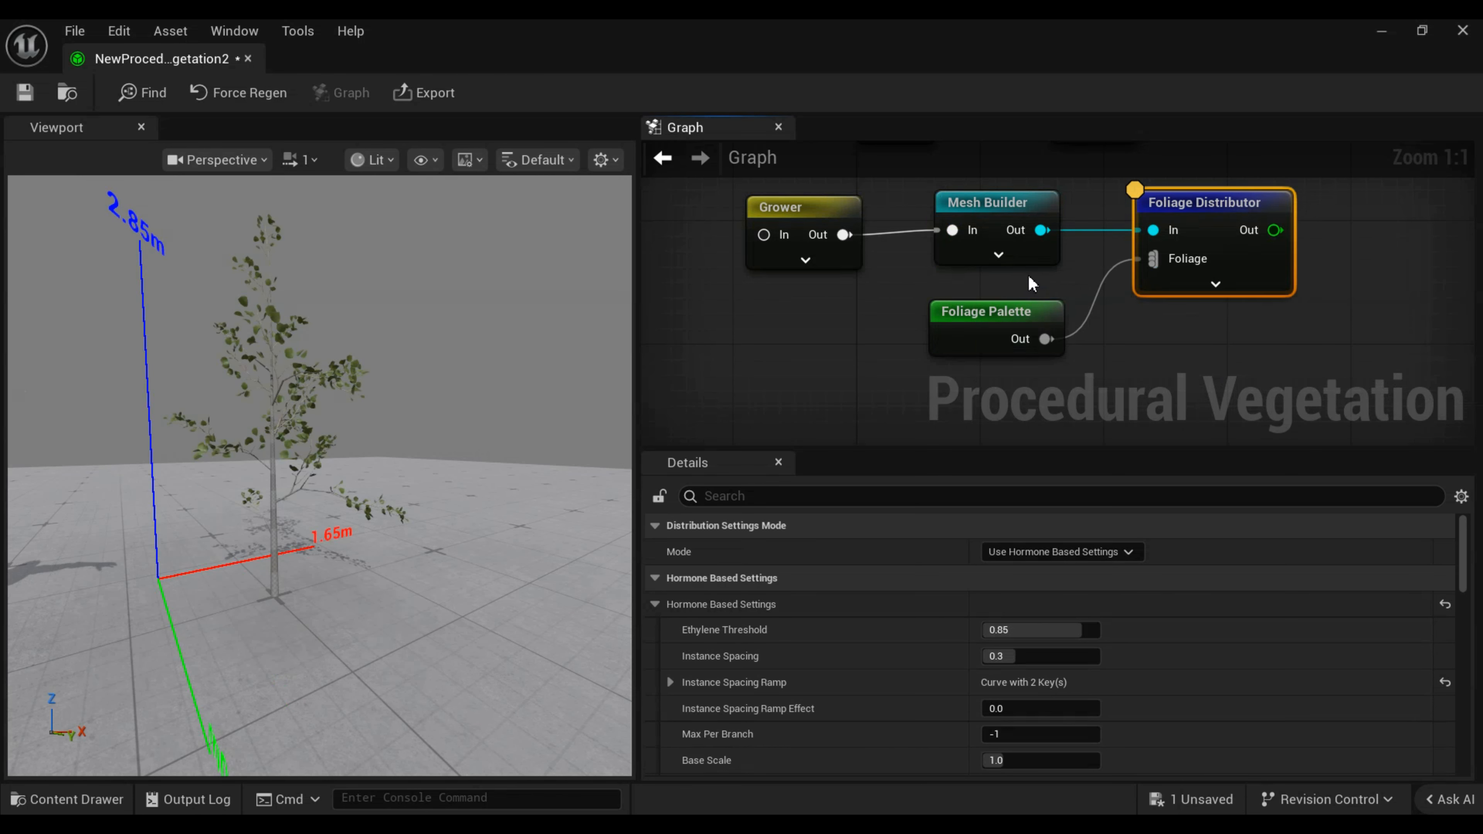
Add one Generation Materials entry to the Mesh Builder and assign MI_European_QuakingAspen_Bark_01 from the aspen sample's Materials folder.
left_click(1007, 203)
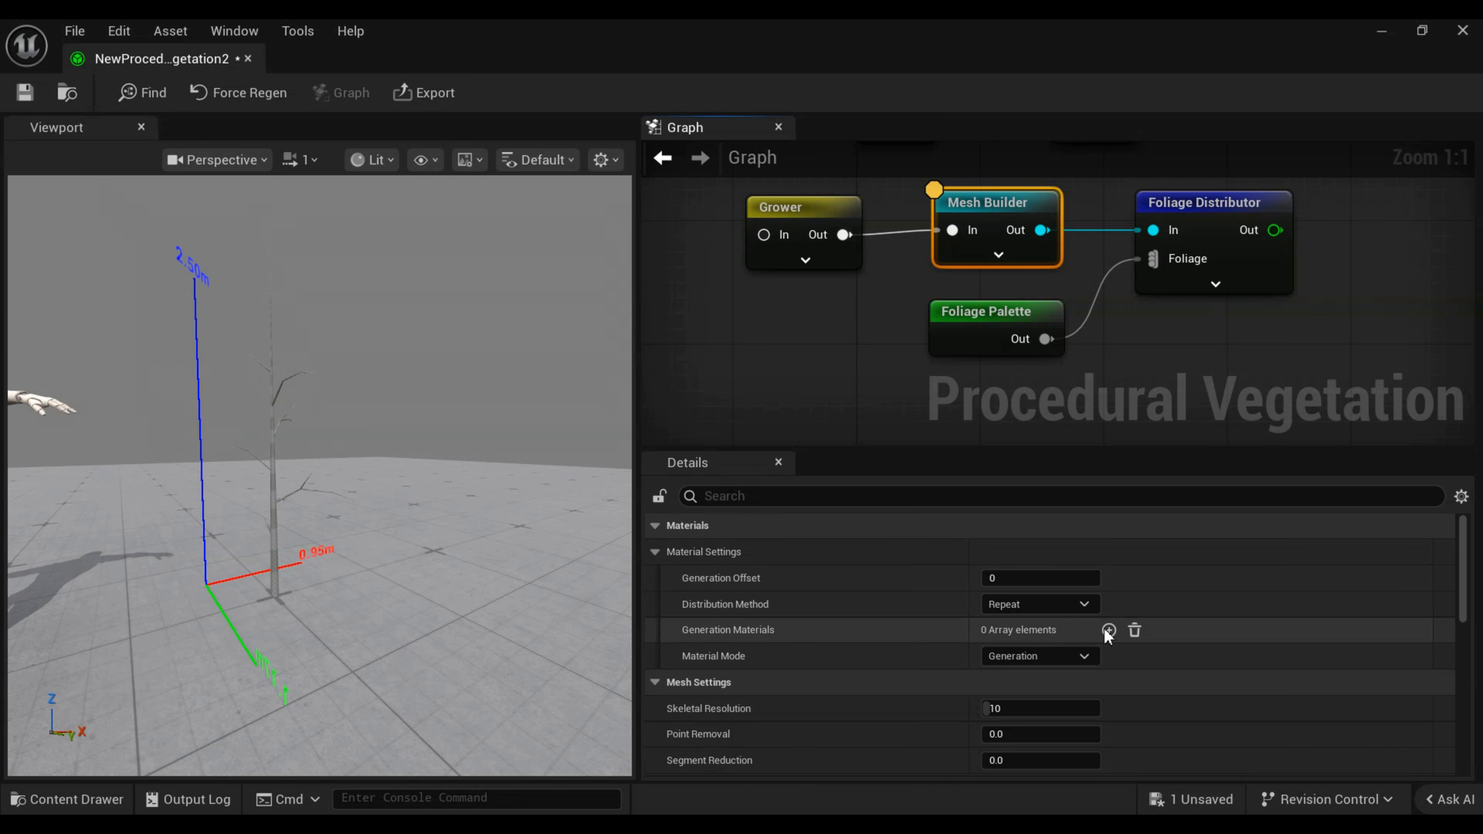
left_click(1108, 630)
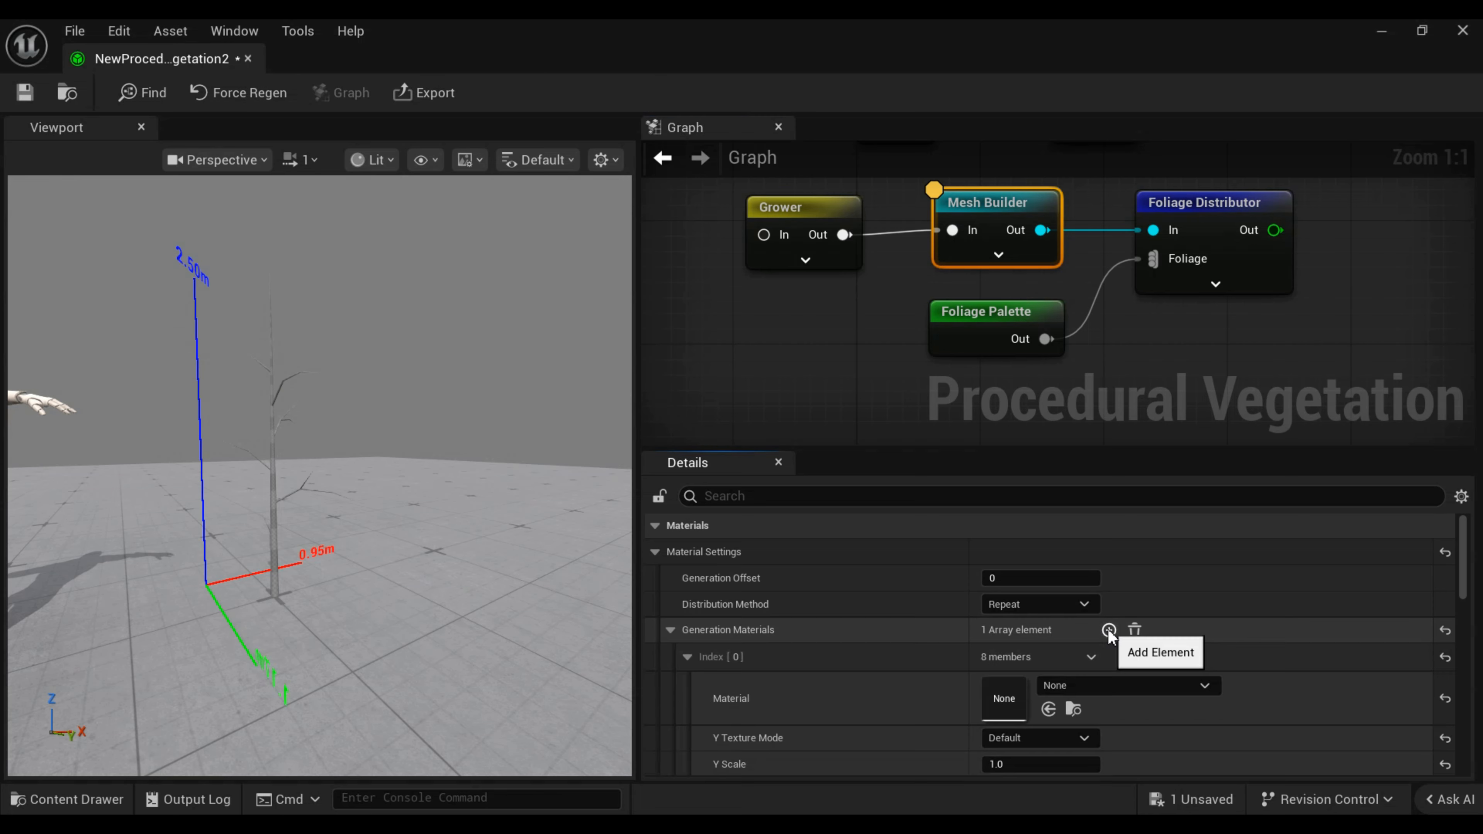
scroll(1194, 651, "down", 3)
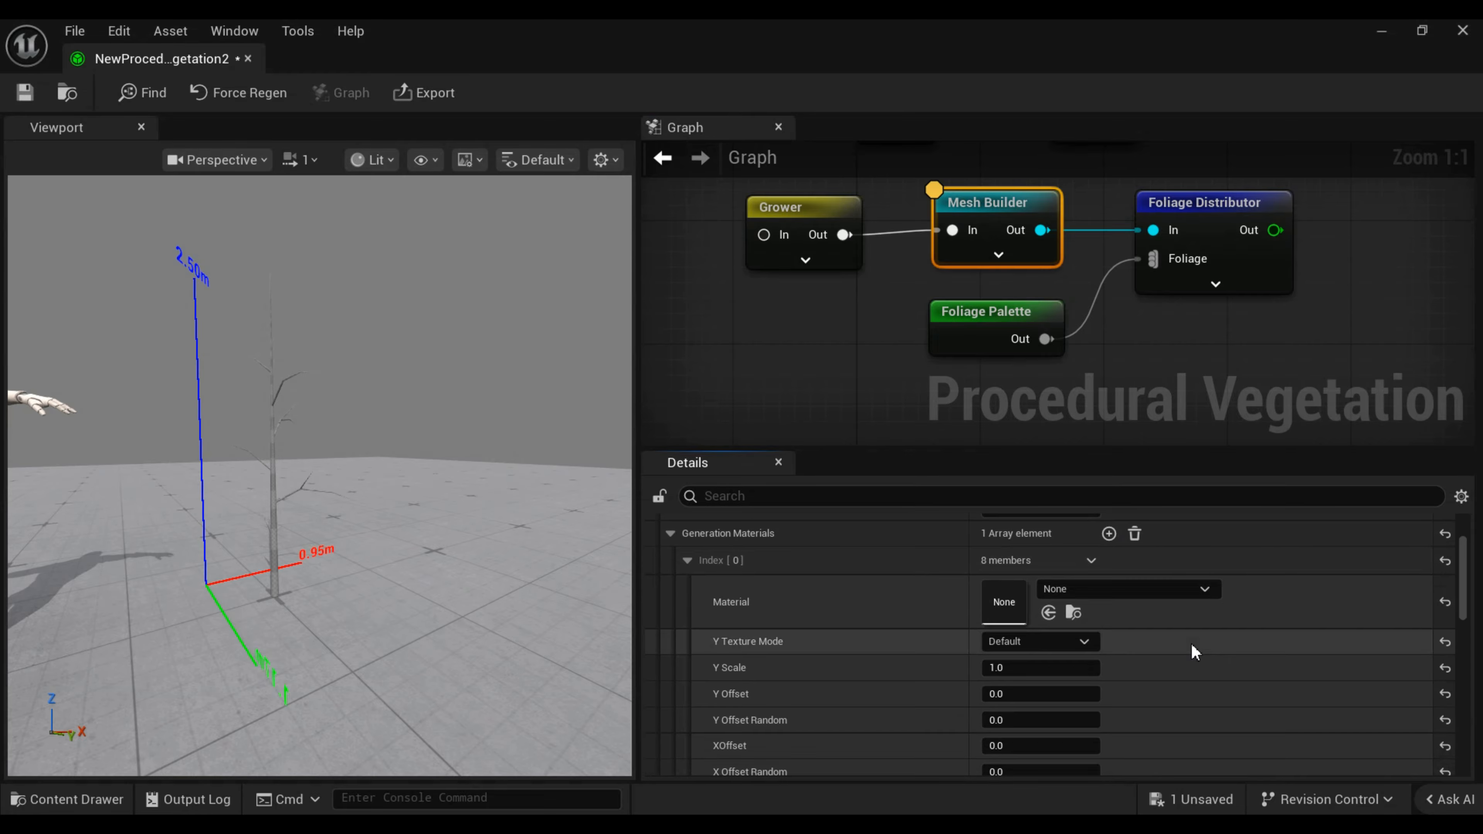
left_click(88, 799)
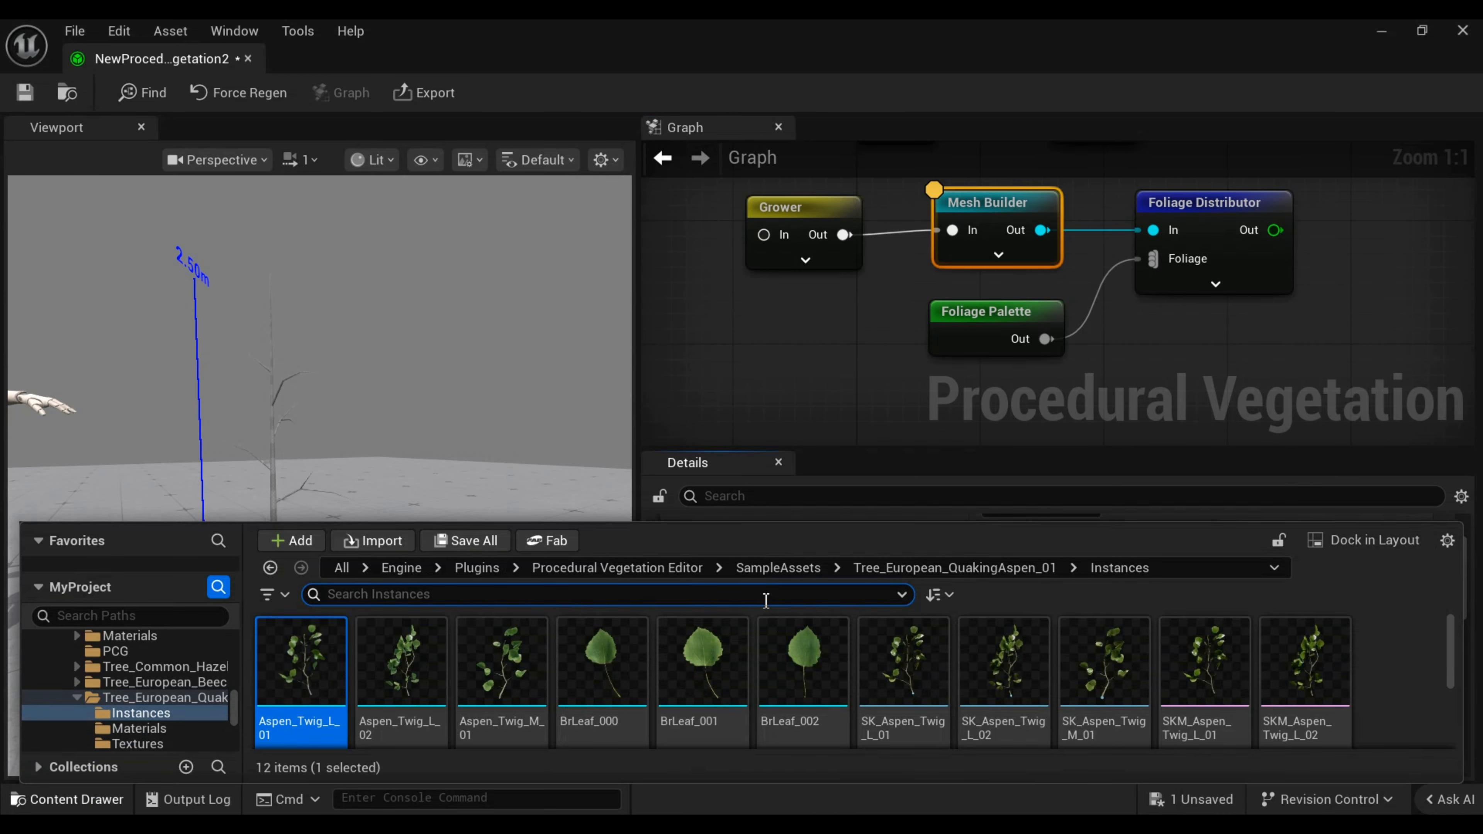
left_click(926, 576)
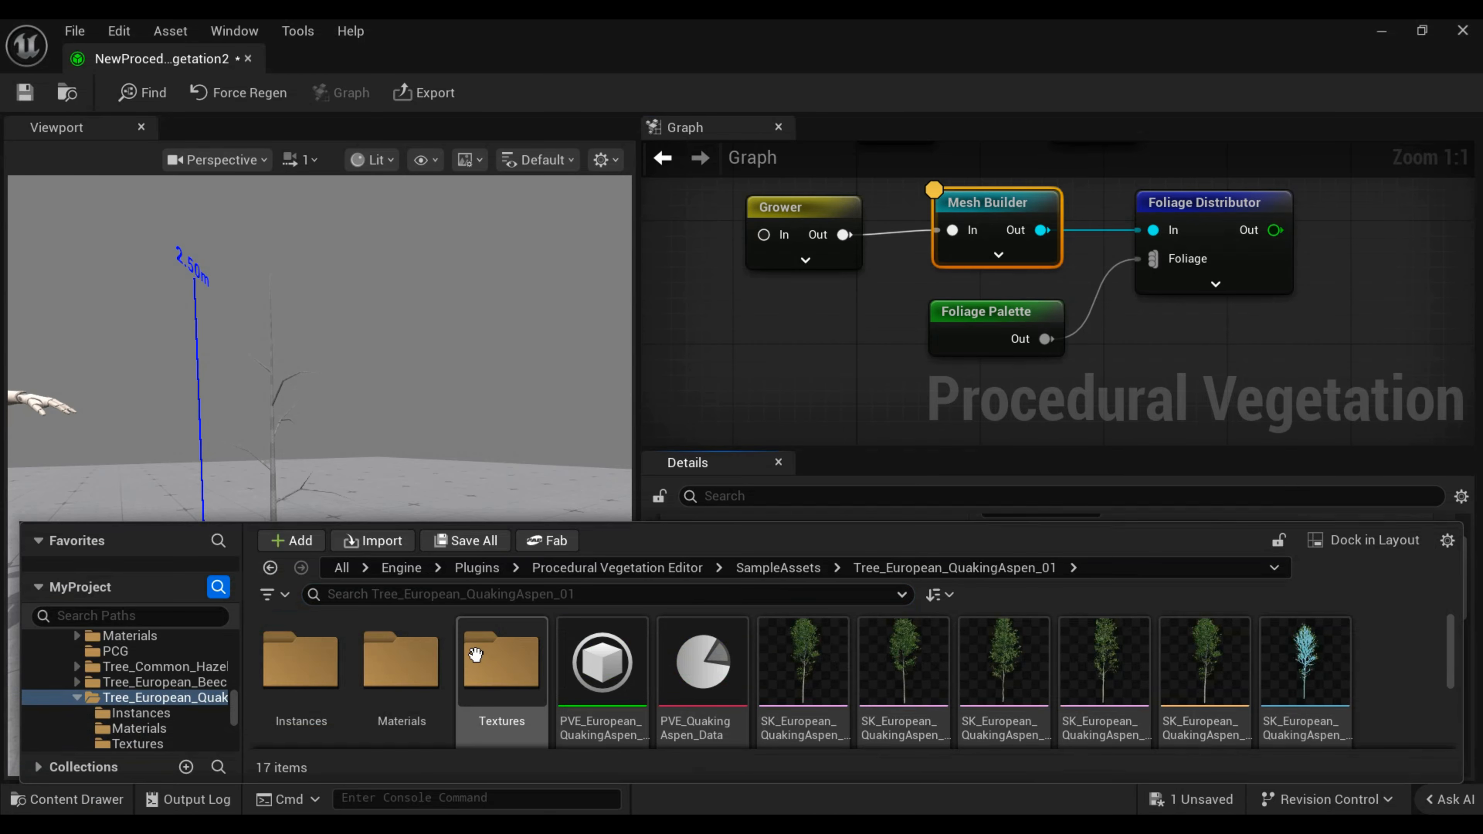
double_click(425, 657)
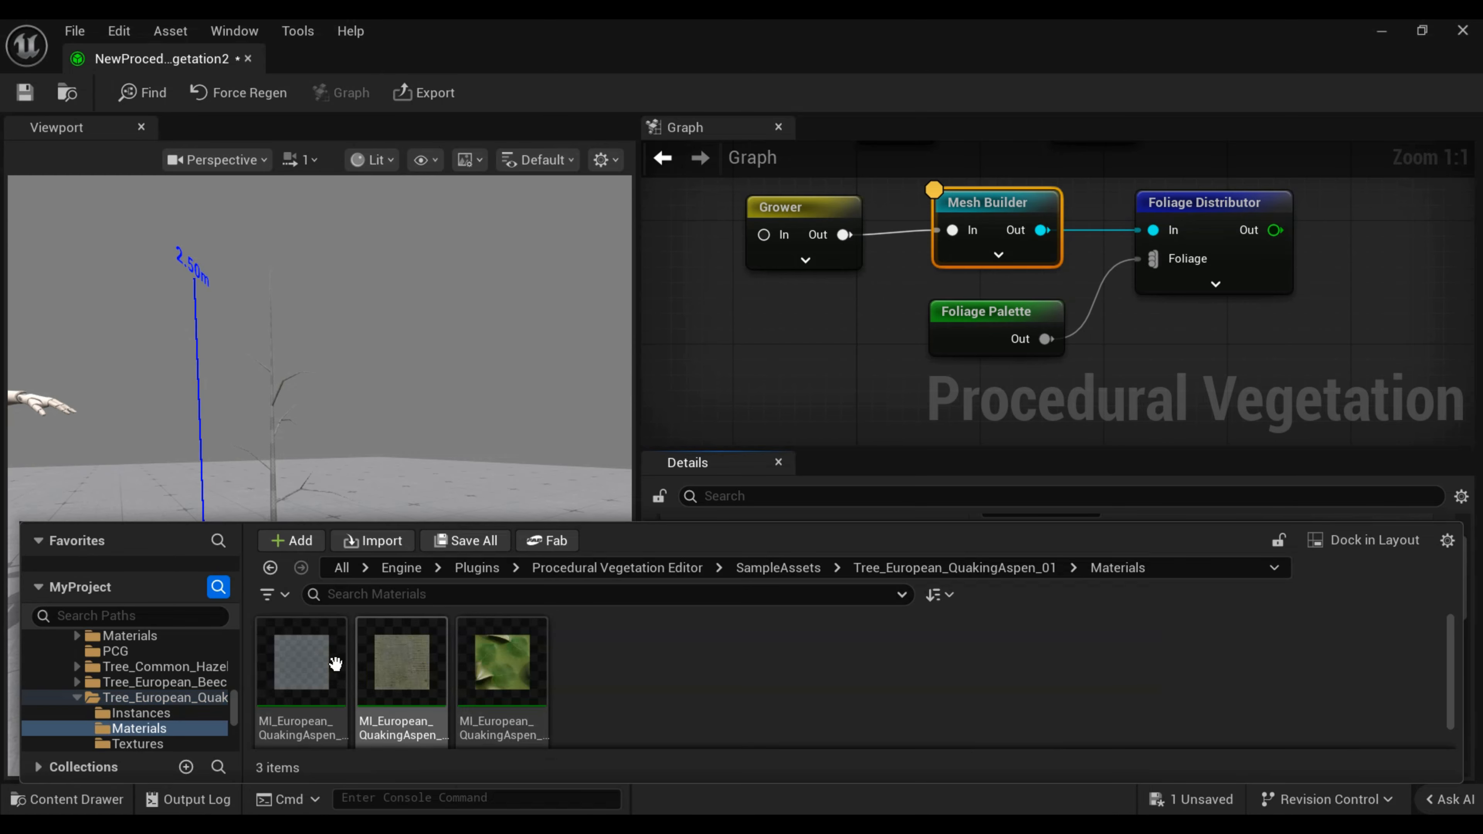
mouse_move(315, 670)
left_click_drag(315, 670, 1022, 587)
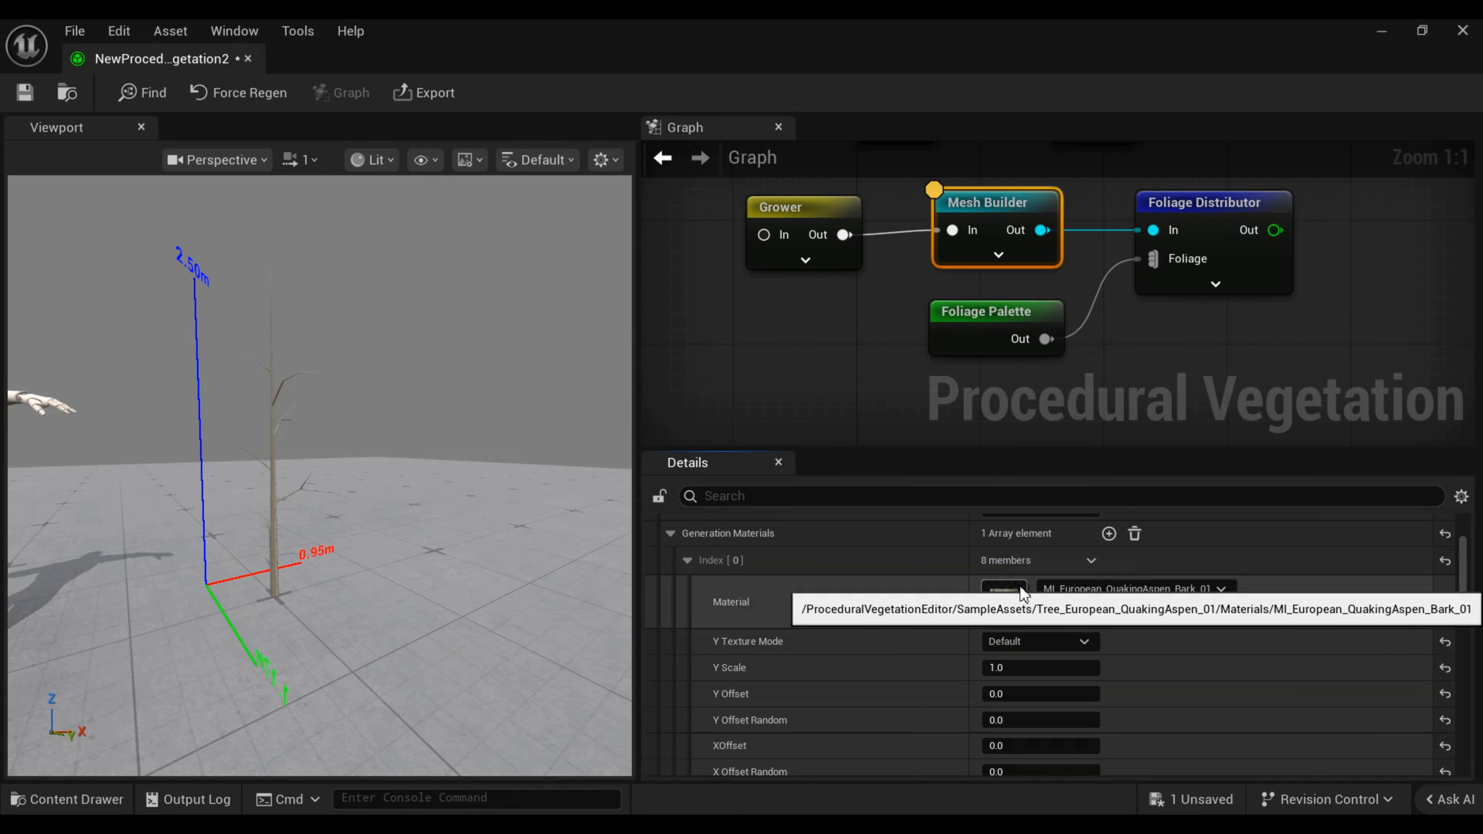
Examine the bark material on the trunk and branches up close.
right_click_drag(320, 476, 338, 522)
key("w")
key("s")
key("w")
key("w")
key("s")
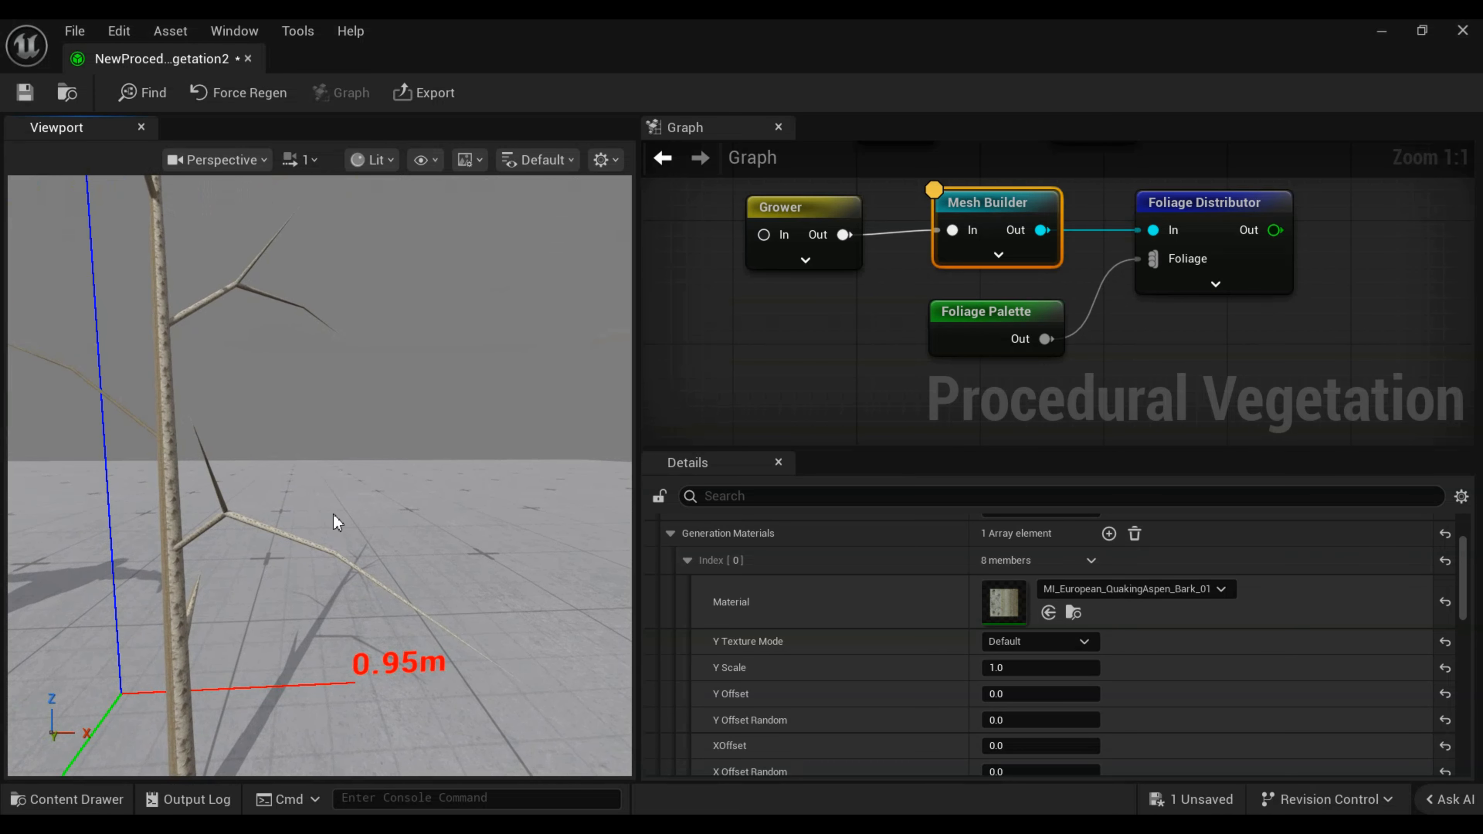
Set the viewport camera speed to 0.33 and view the trunk's bark texture from closer in.
left_click(299, 167)
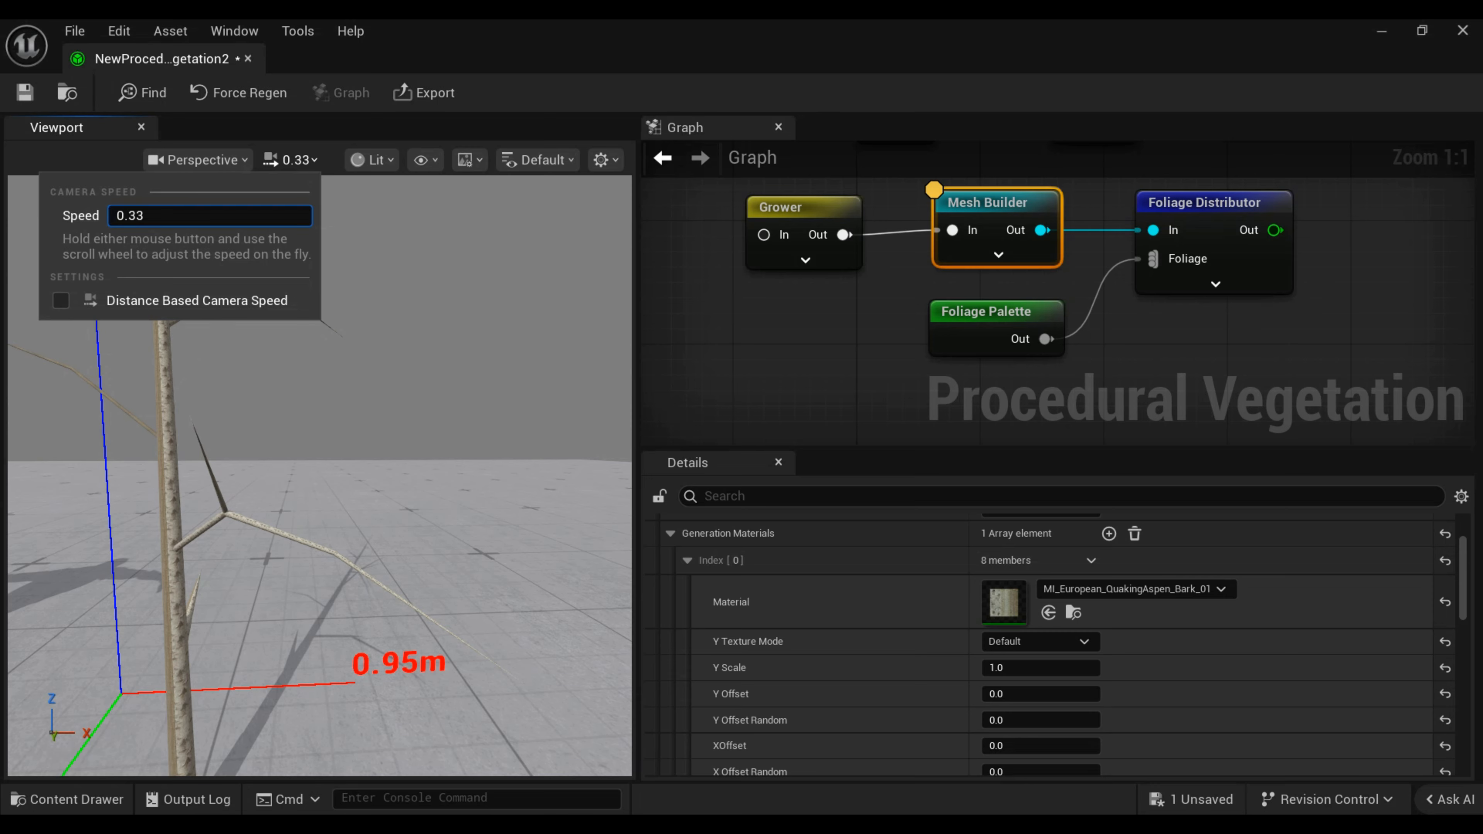
left_click(380, 136)
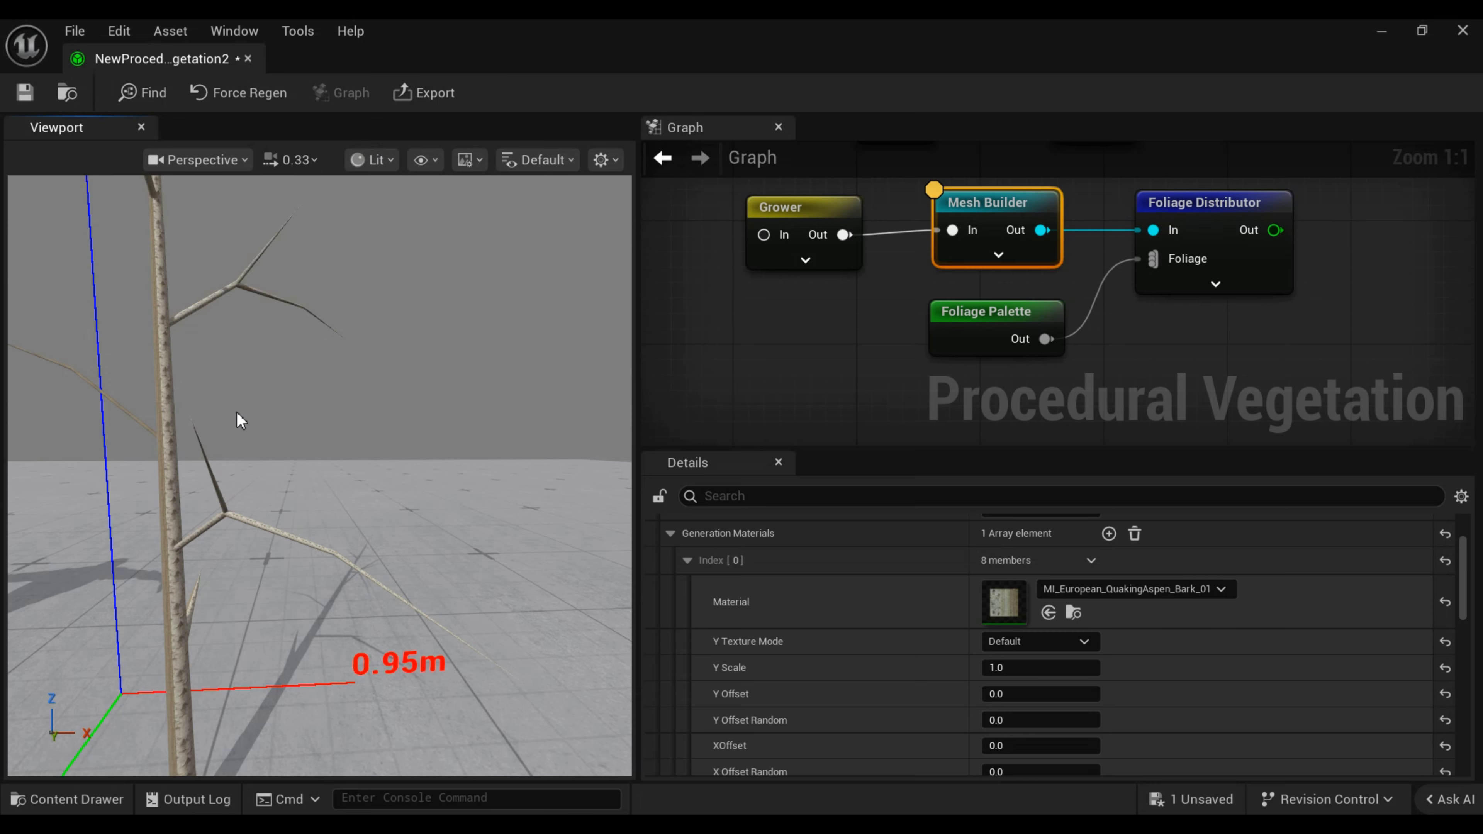
right_click_drag(320, 476, 386, 496)
right_click_drag(319, 476, 240, 419)
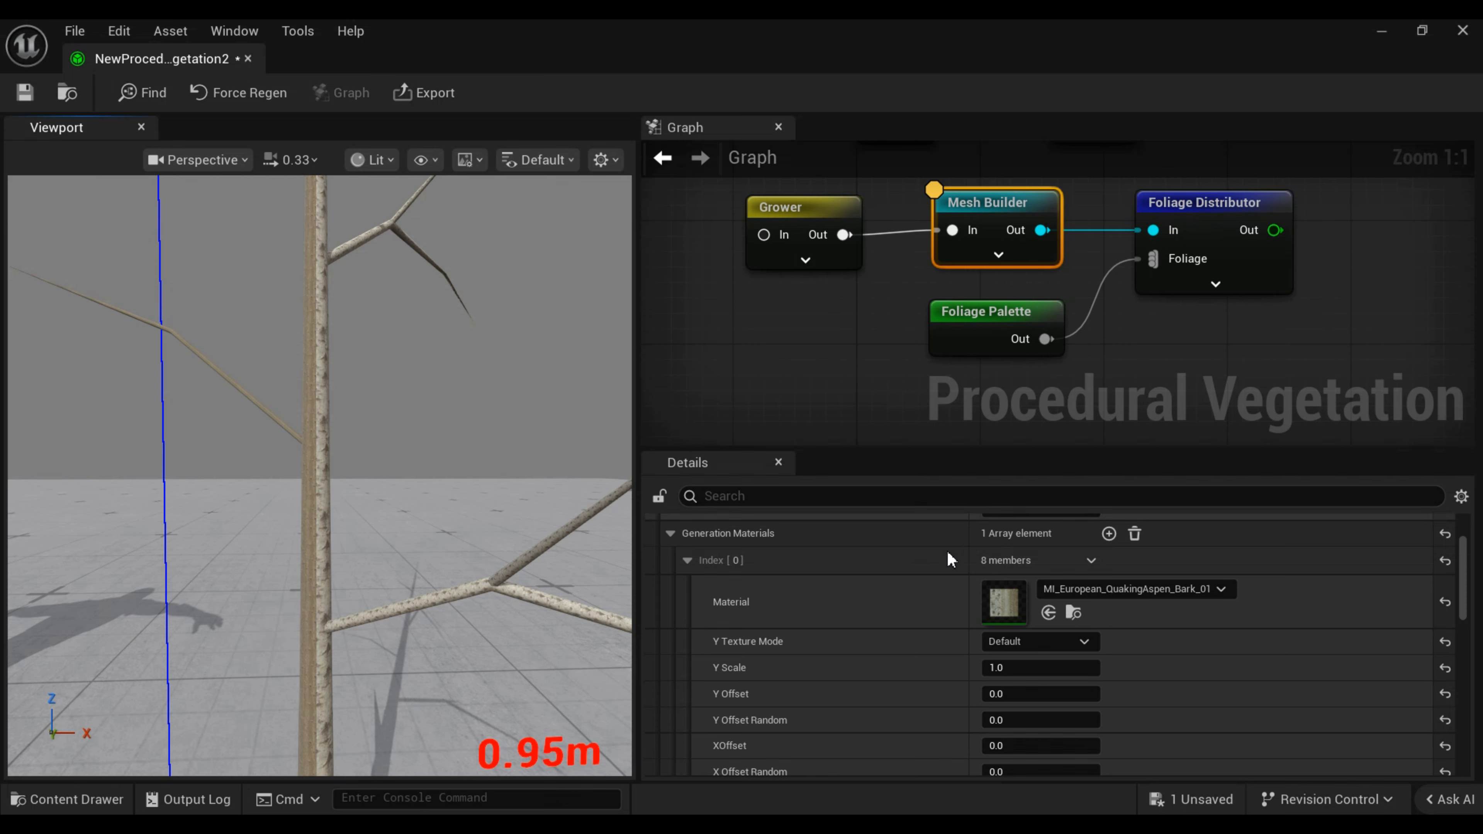
Copy the first generation material's X Range Min, 0.003785, from the PVE_European_QuakingAspen_01 sample into the new tree's bark material.
scroll(1277, 630, "down", 3)
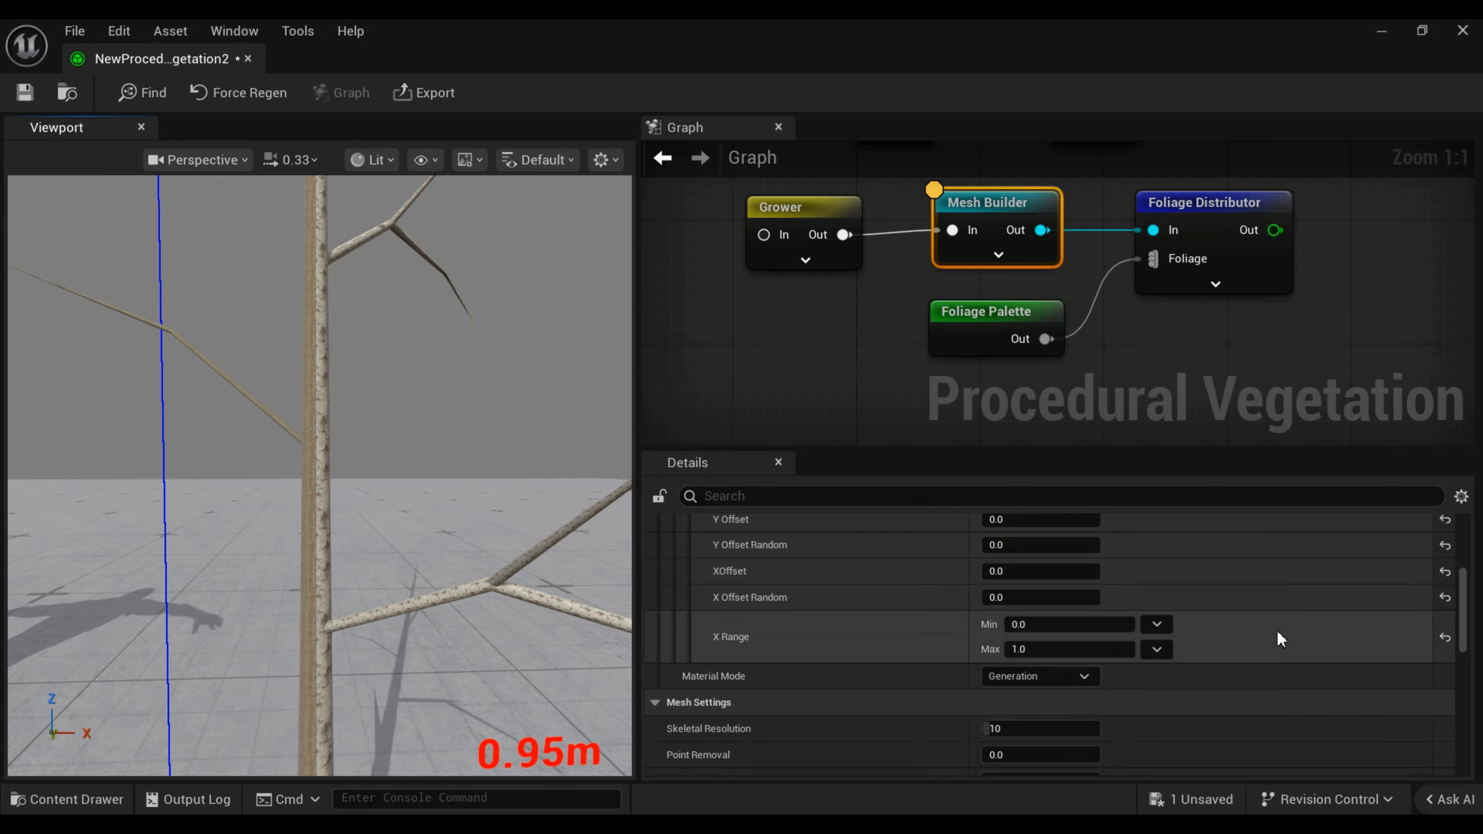
left_click(69, 799)
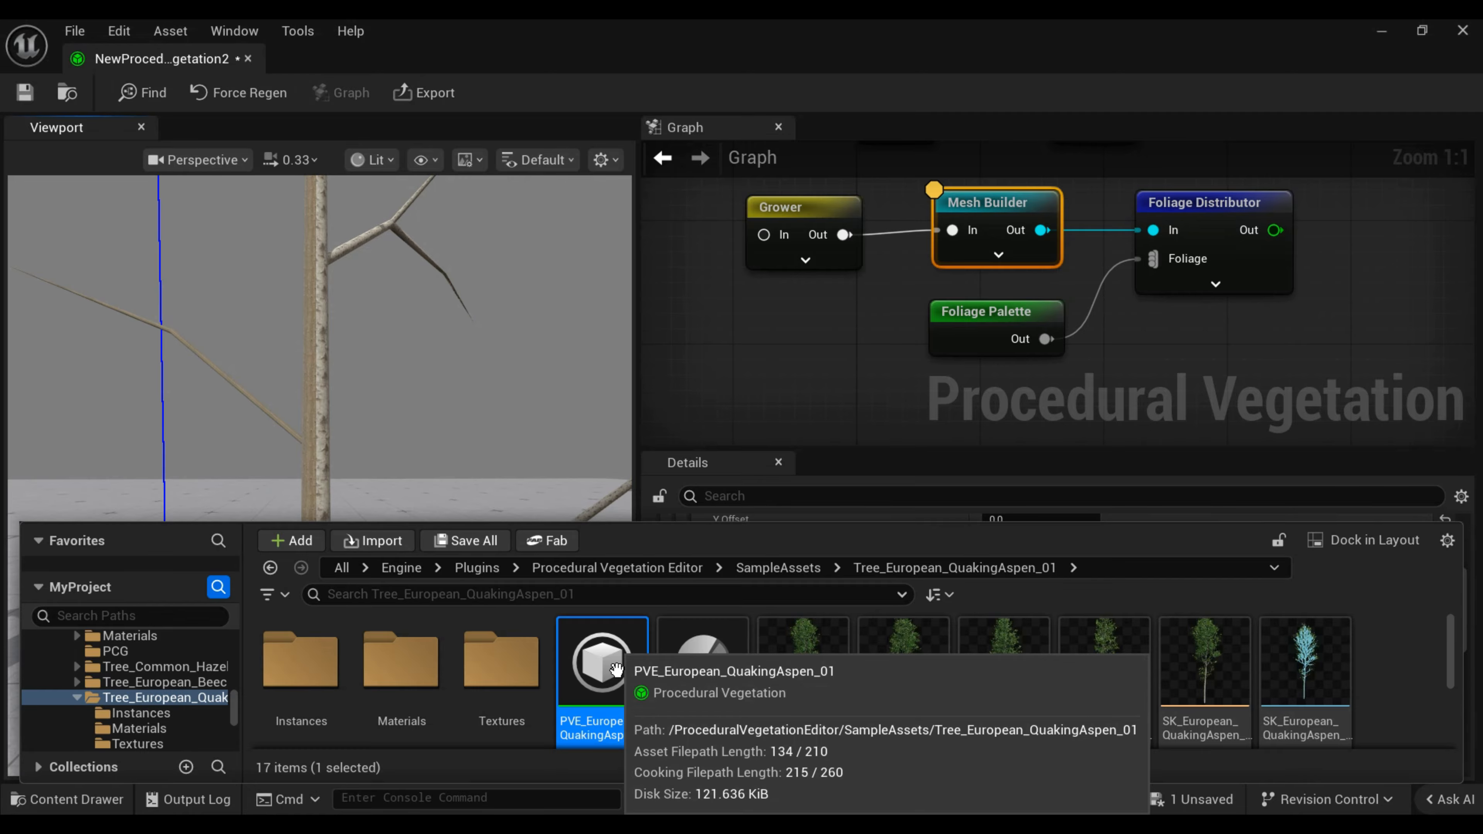
double_click(603, 665)
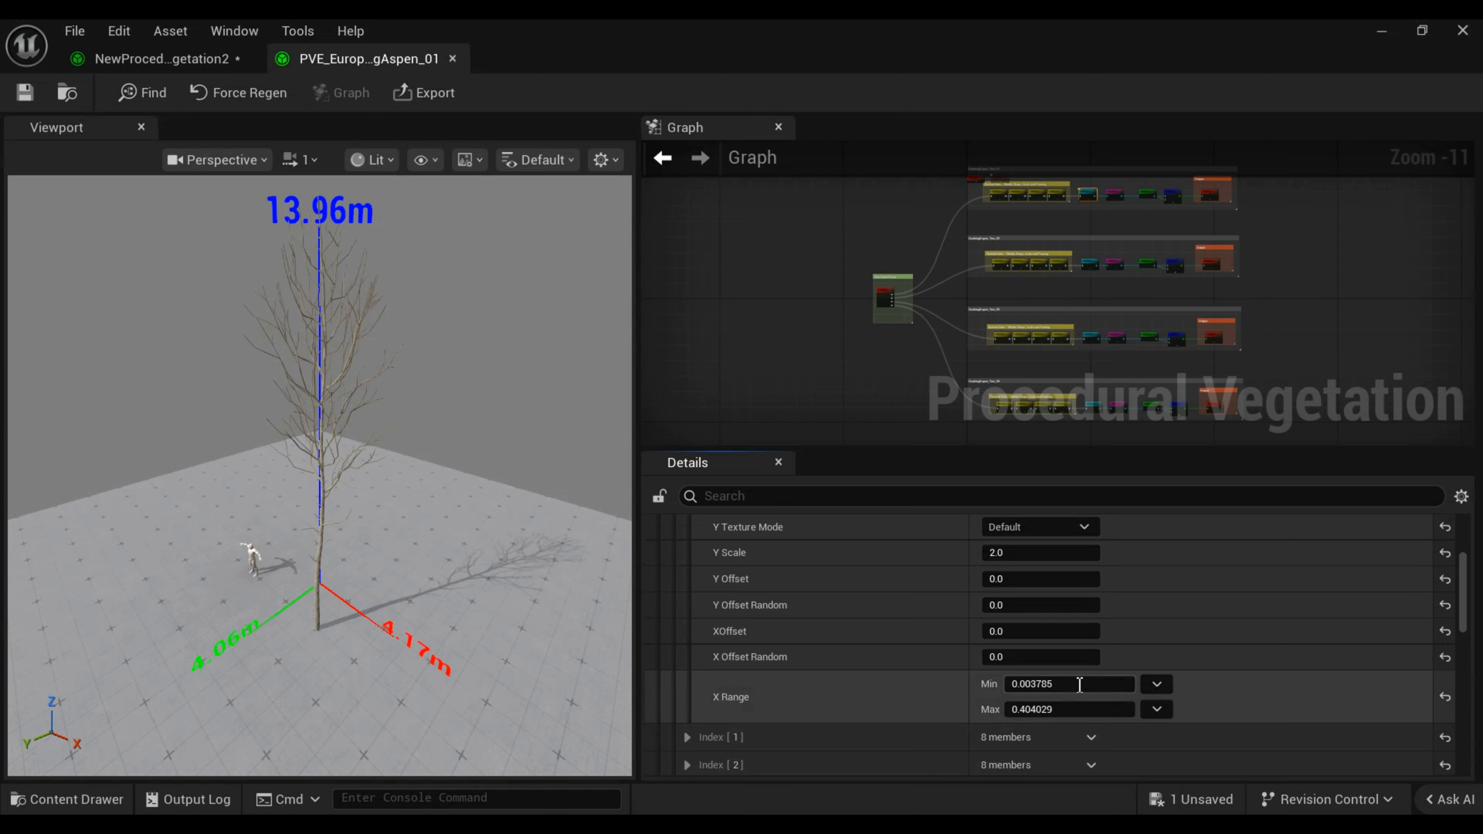
left_click(1082, 685)
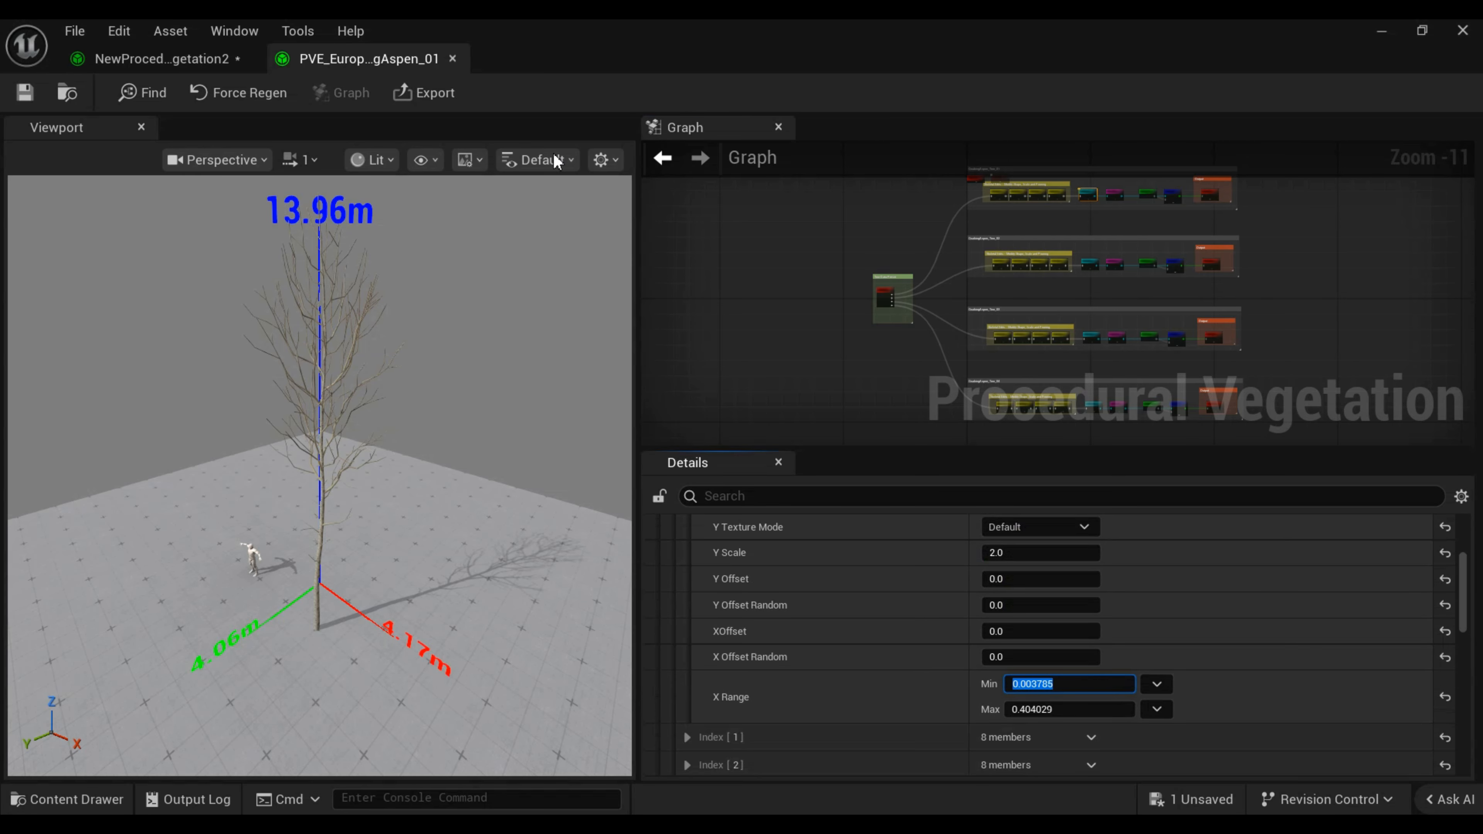
left_click(211, 60)
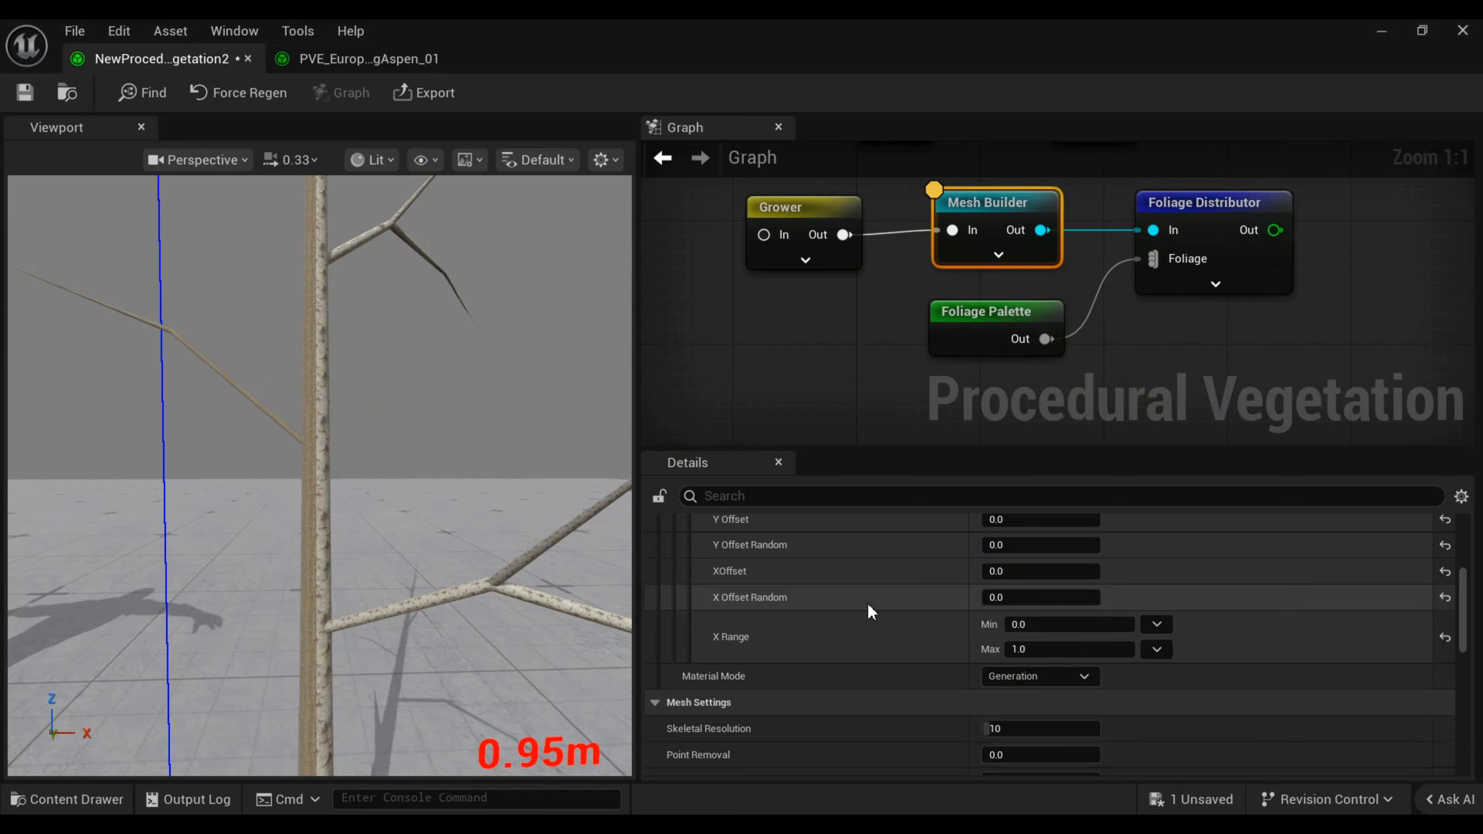
left_click(1039, 625)
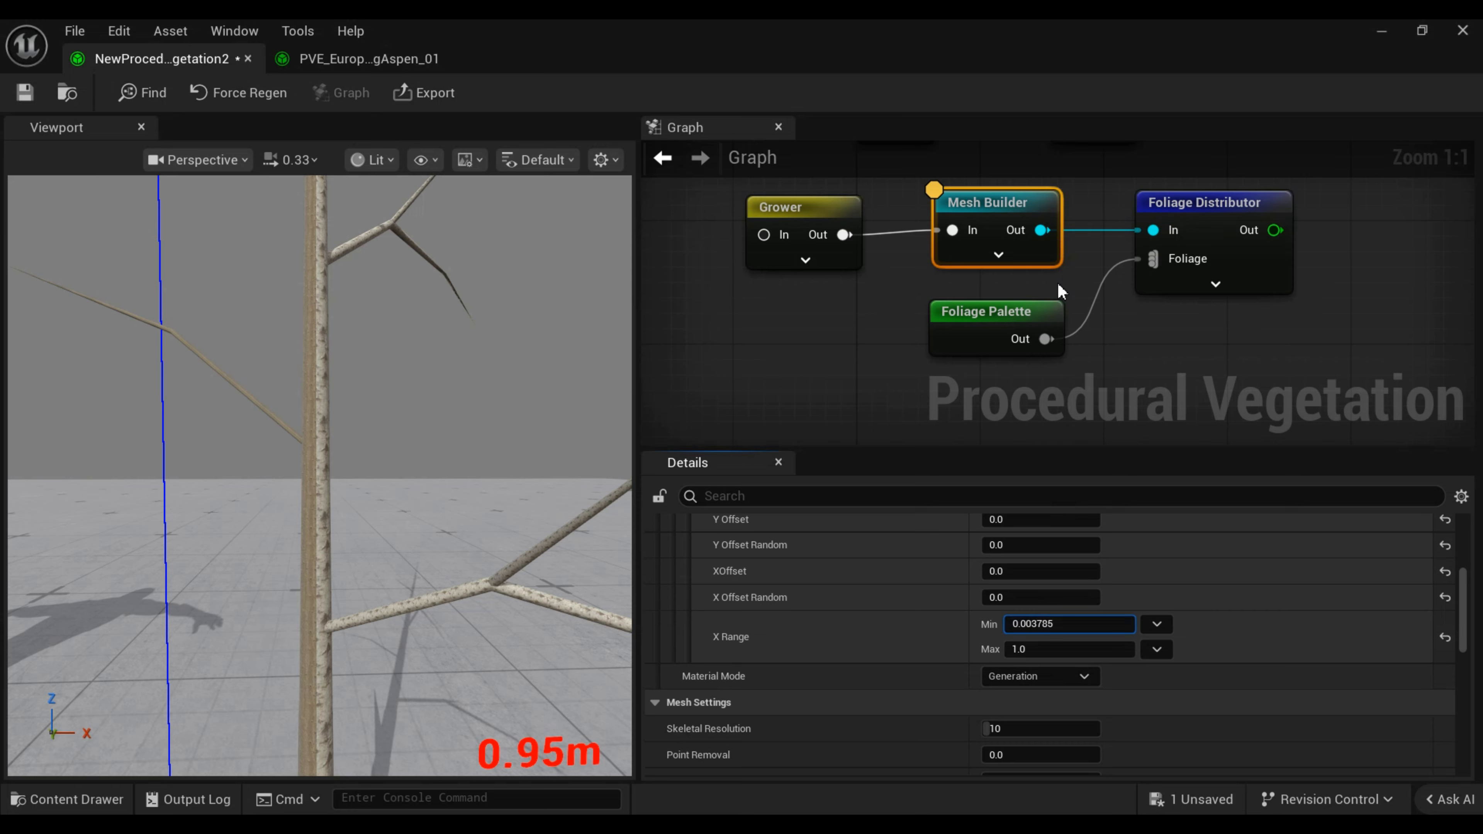
Copy the first generation material's X Range Max, 0.404029, from the PVE_European_QuakingAspen_01 sample into the new tree's first bark material.
left_click(383, 84)
left_click(355, 65)
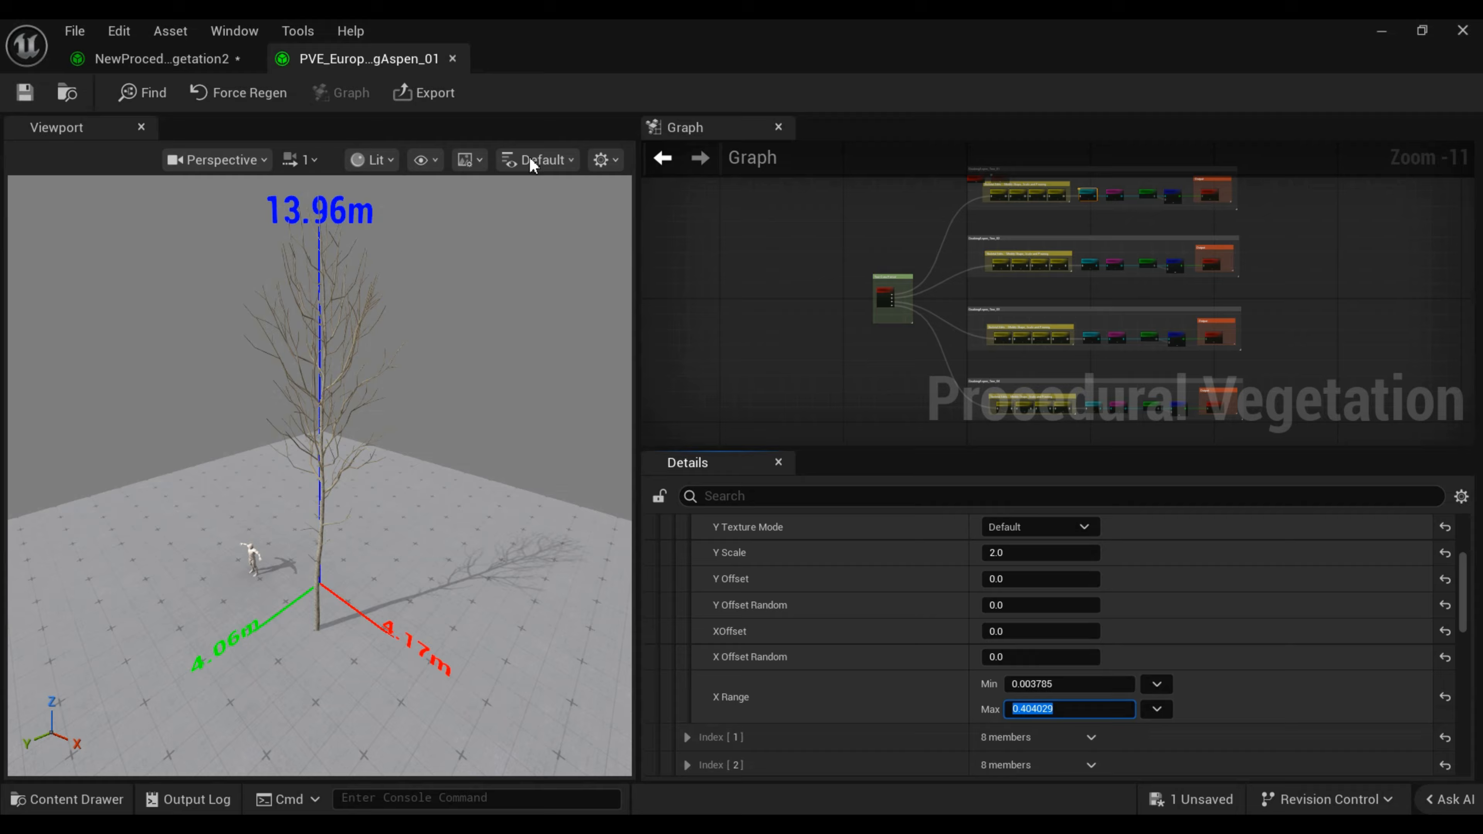
left_click(141, 59)
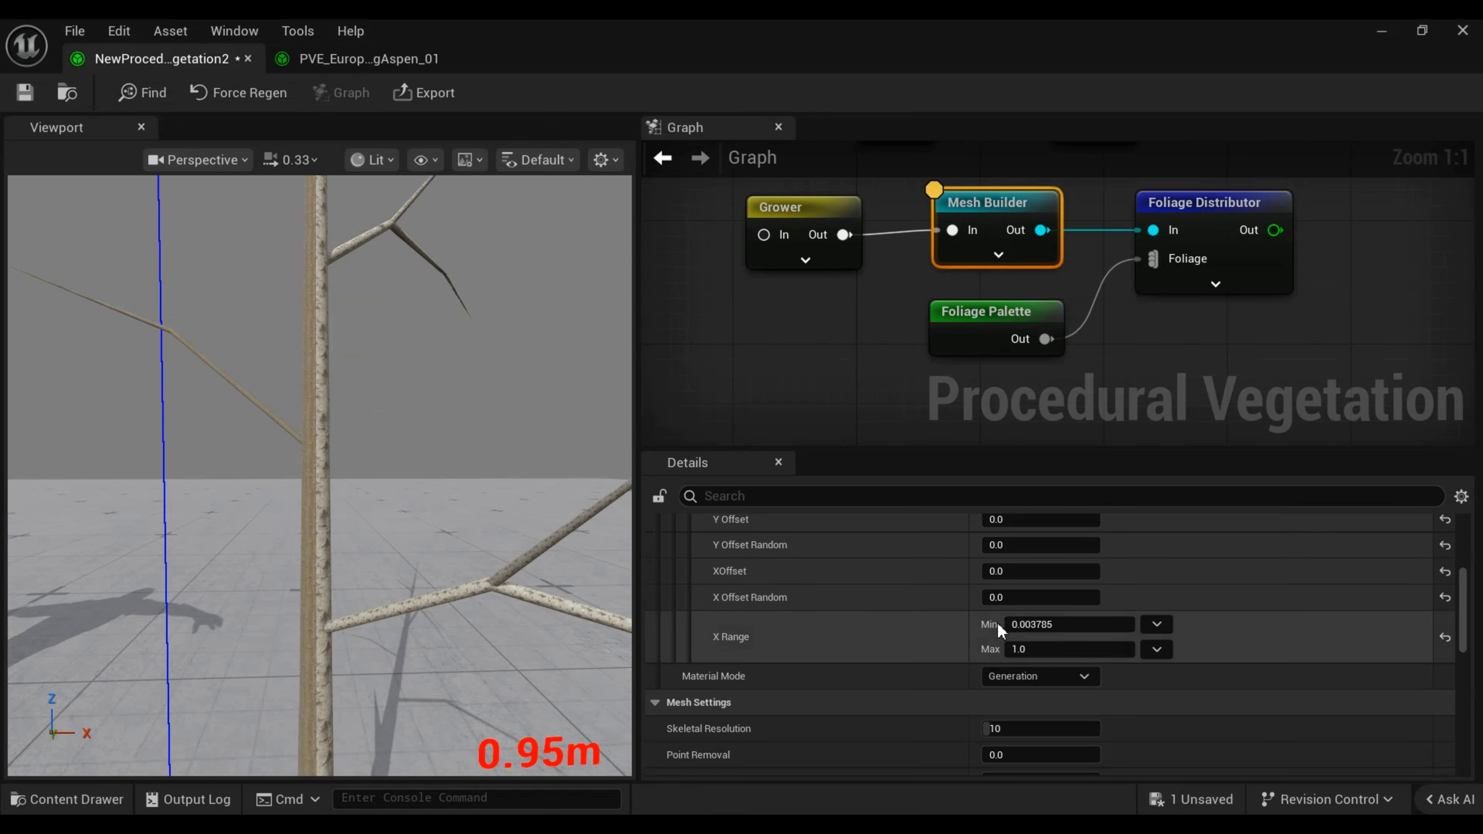
left_click(1041, 649)
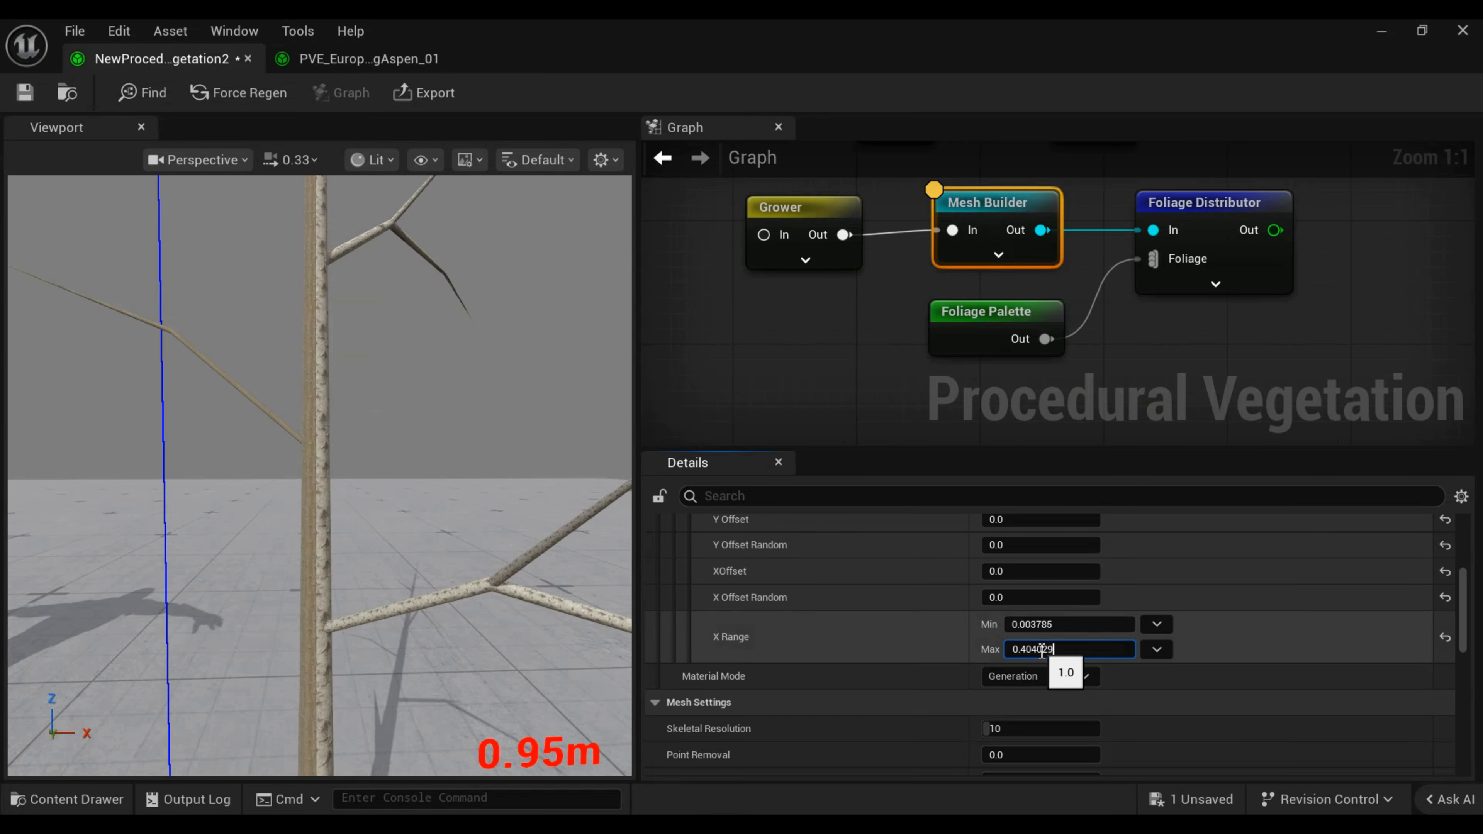
key("Return")
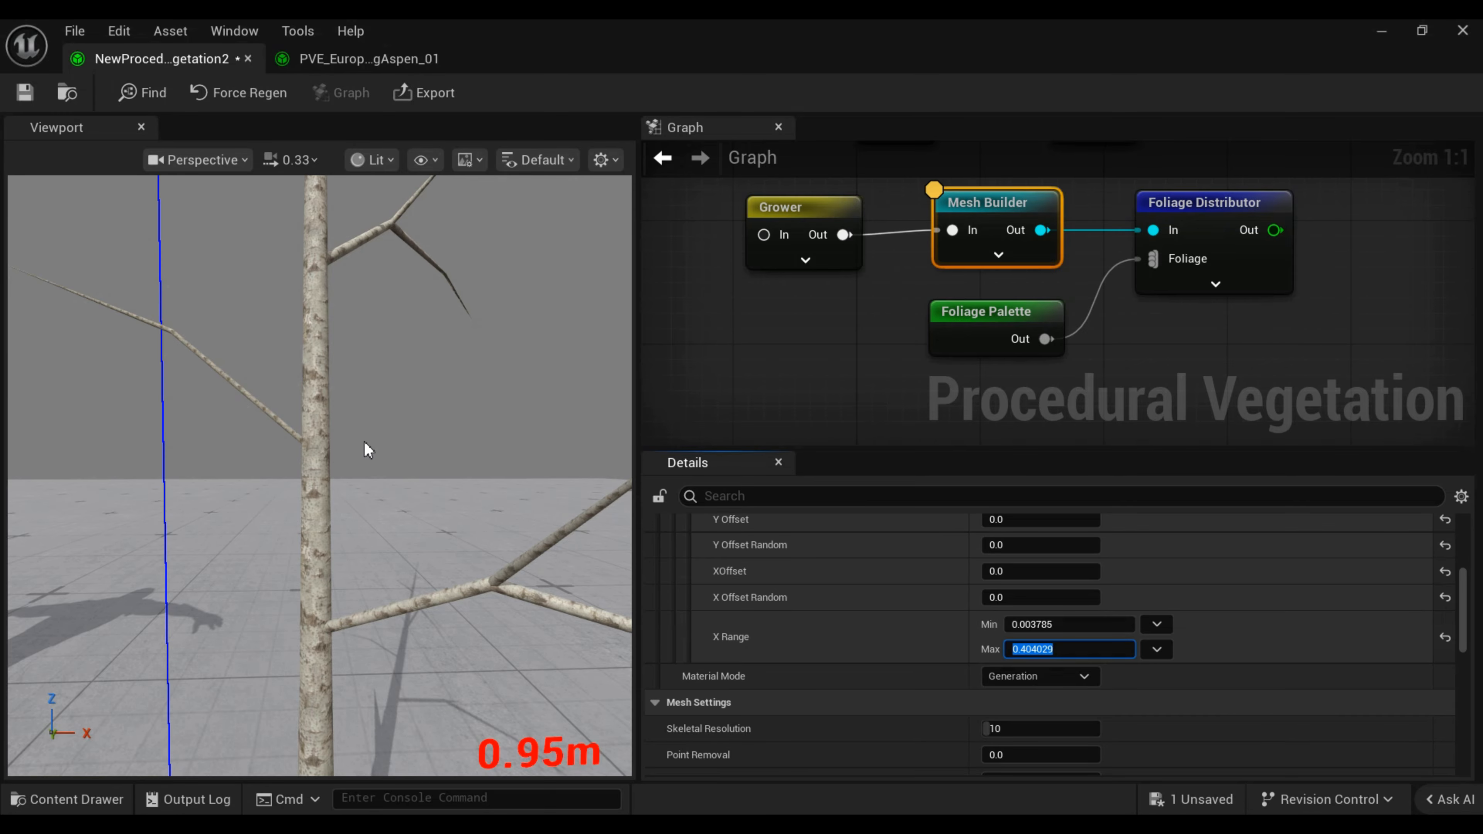
right_click_drag(350, 444, 317, 500)
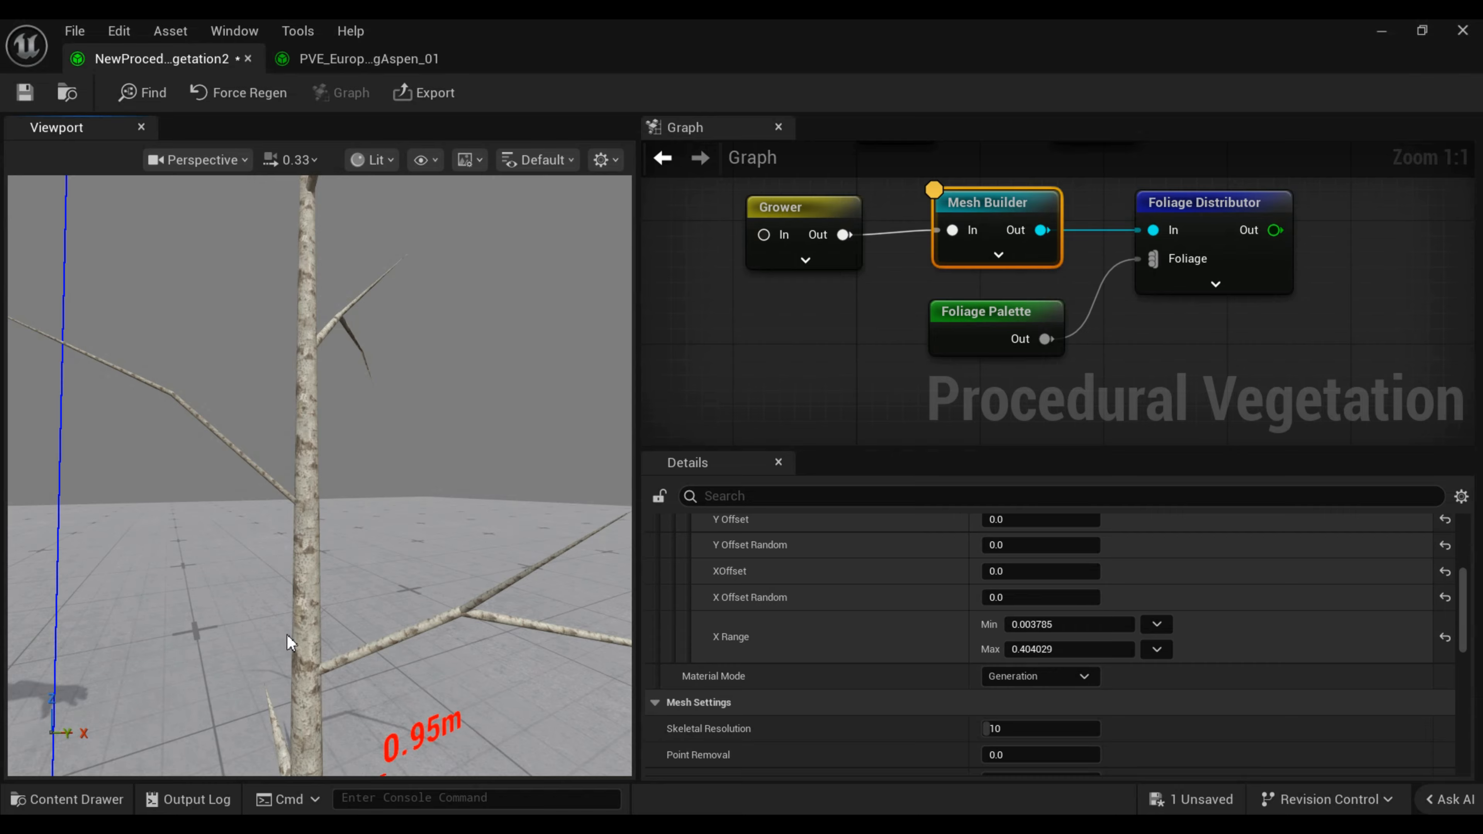
right_click_drag(287, 636, 303, 641)
right_click_drag(170, 650, 170, 650)
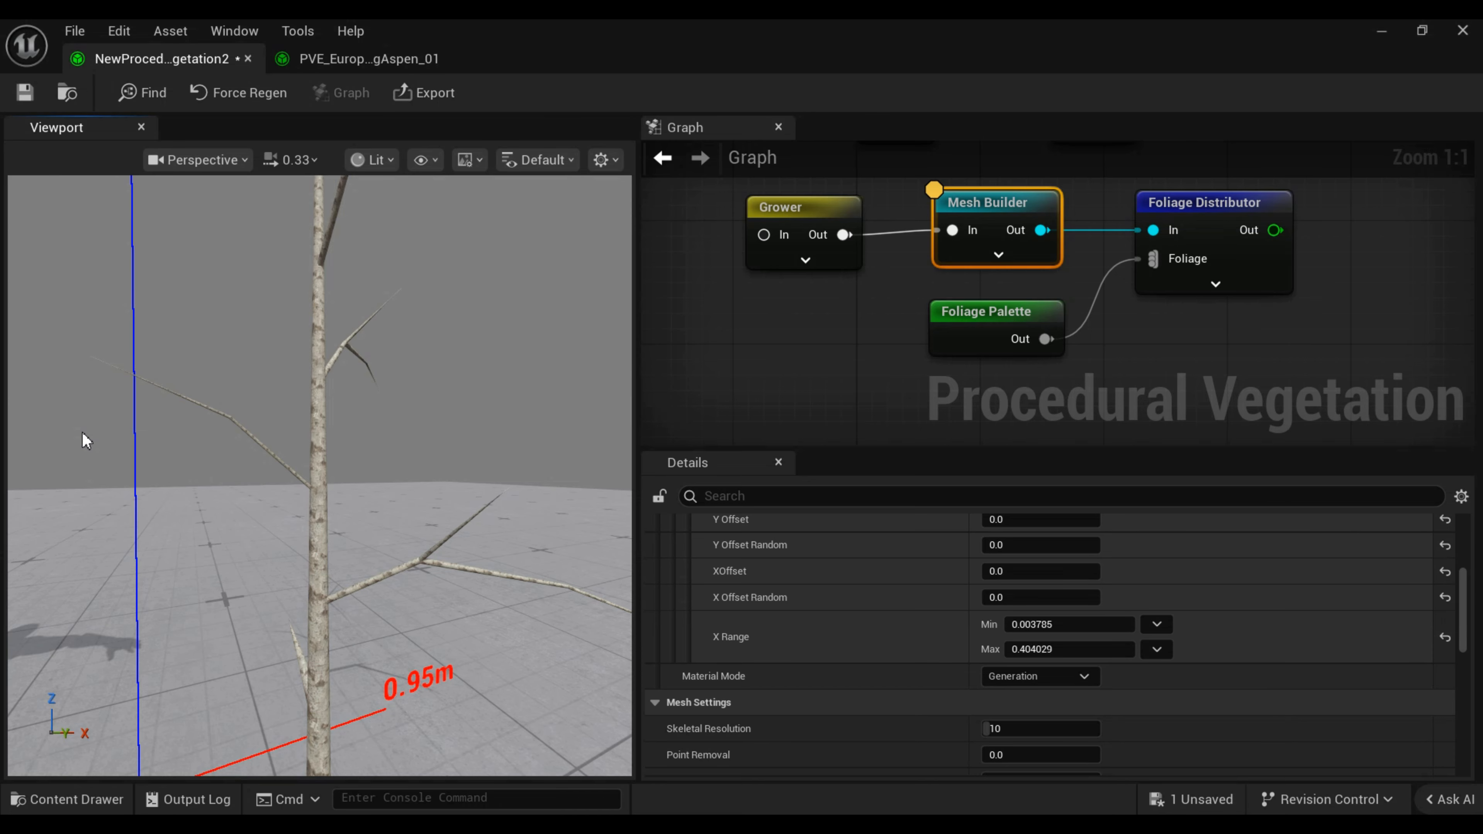
key("alt+Tab")
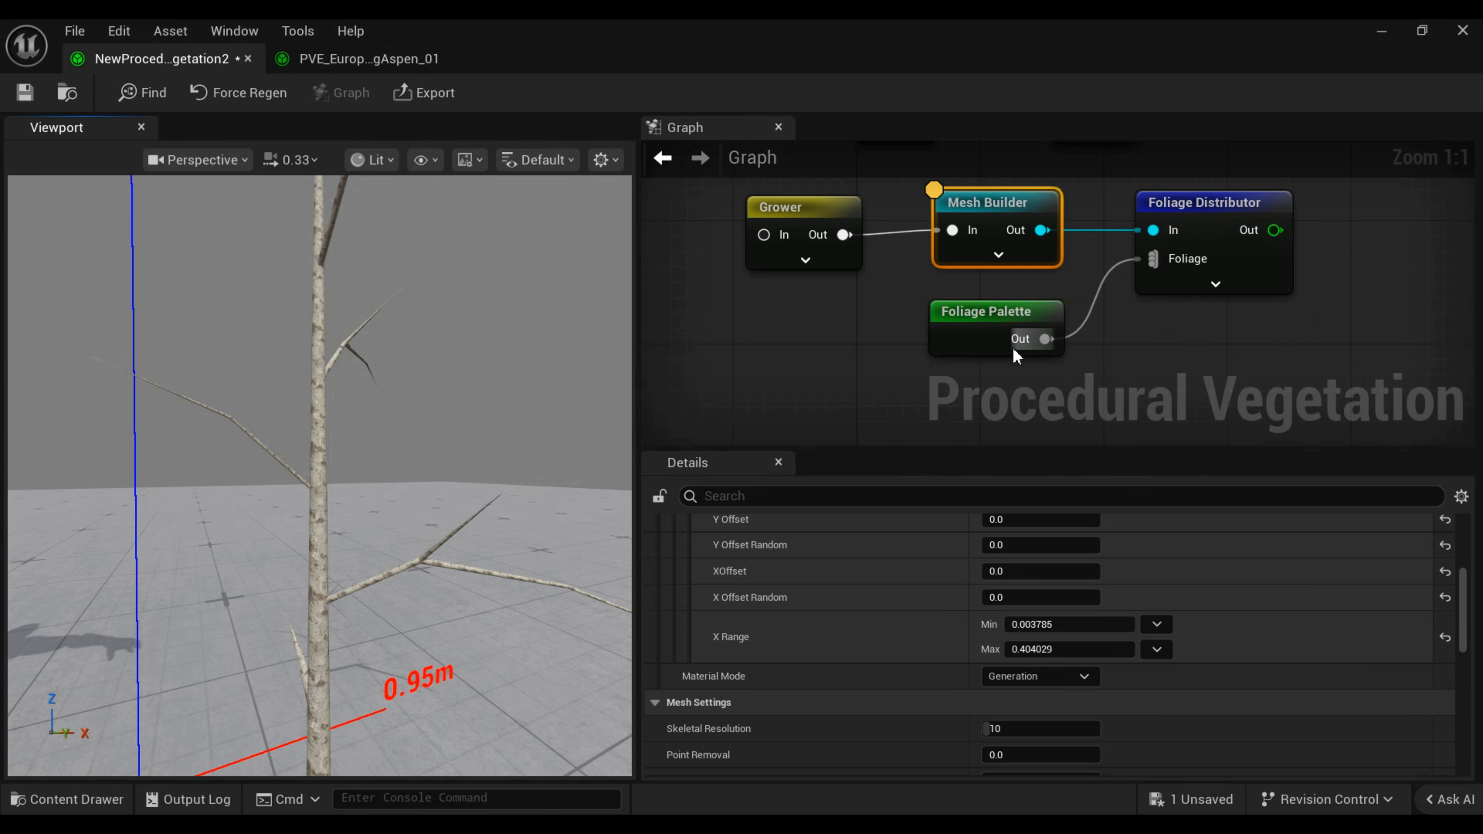
Check the sample's second generation material settings and add a second Generation Materials entry to the new tree's Mesh Builder.
left_click(383, 51)
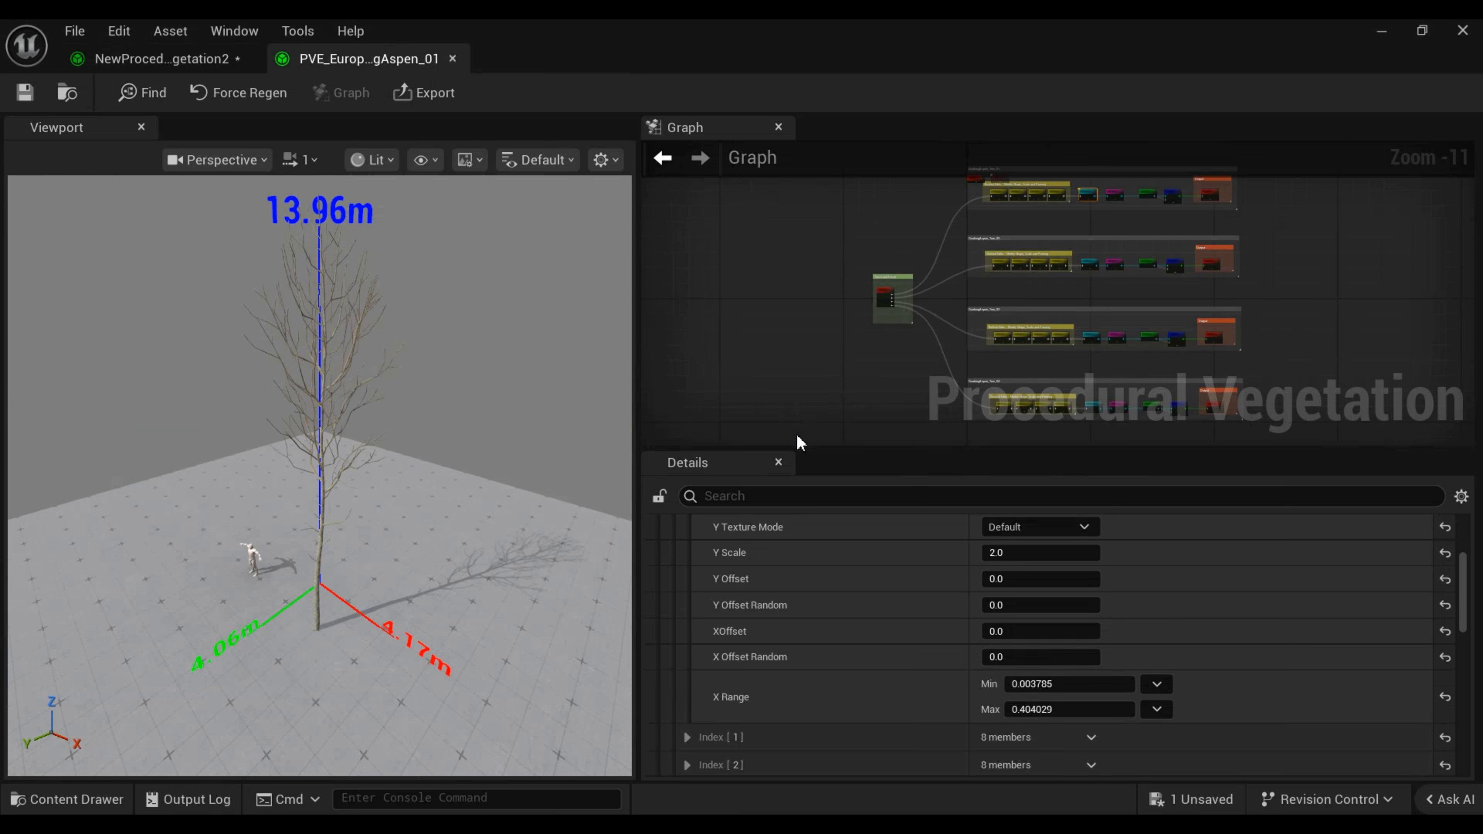
left_click(687, 738)
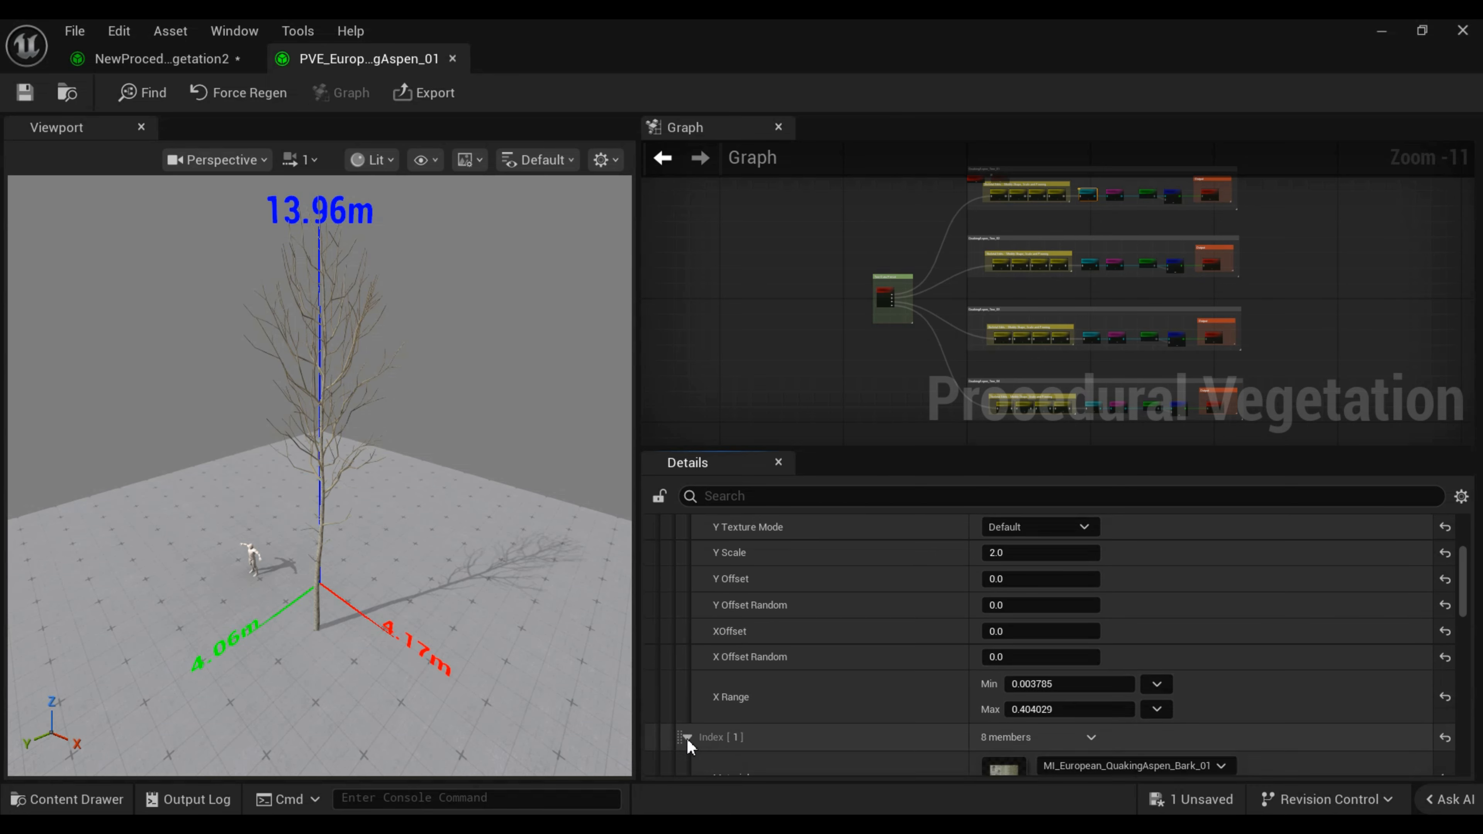
scroll(844, 738, "down", 5)
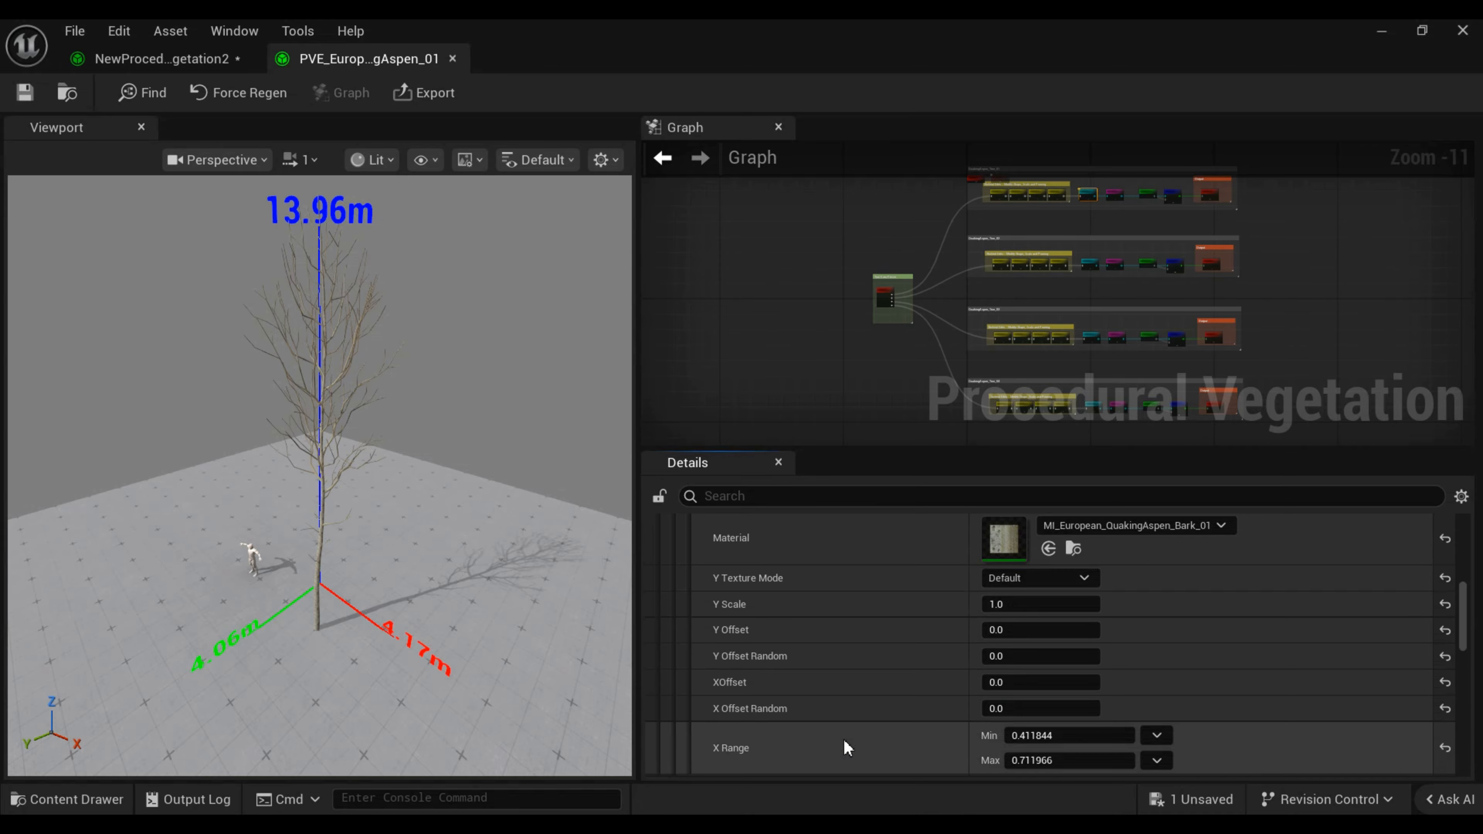
left_click(146, 56)
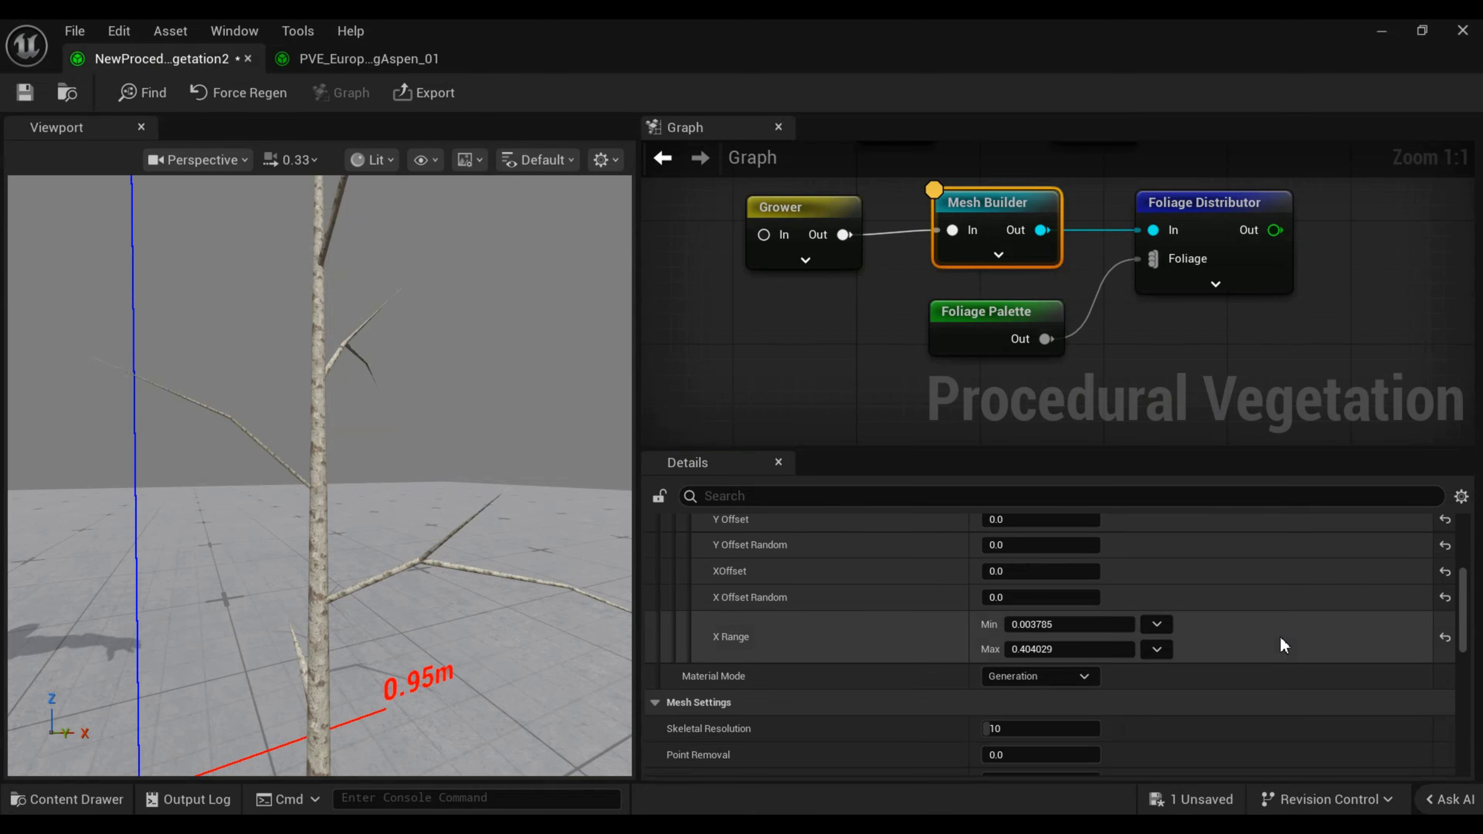
scroll(1279, 634, "up", 3)
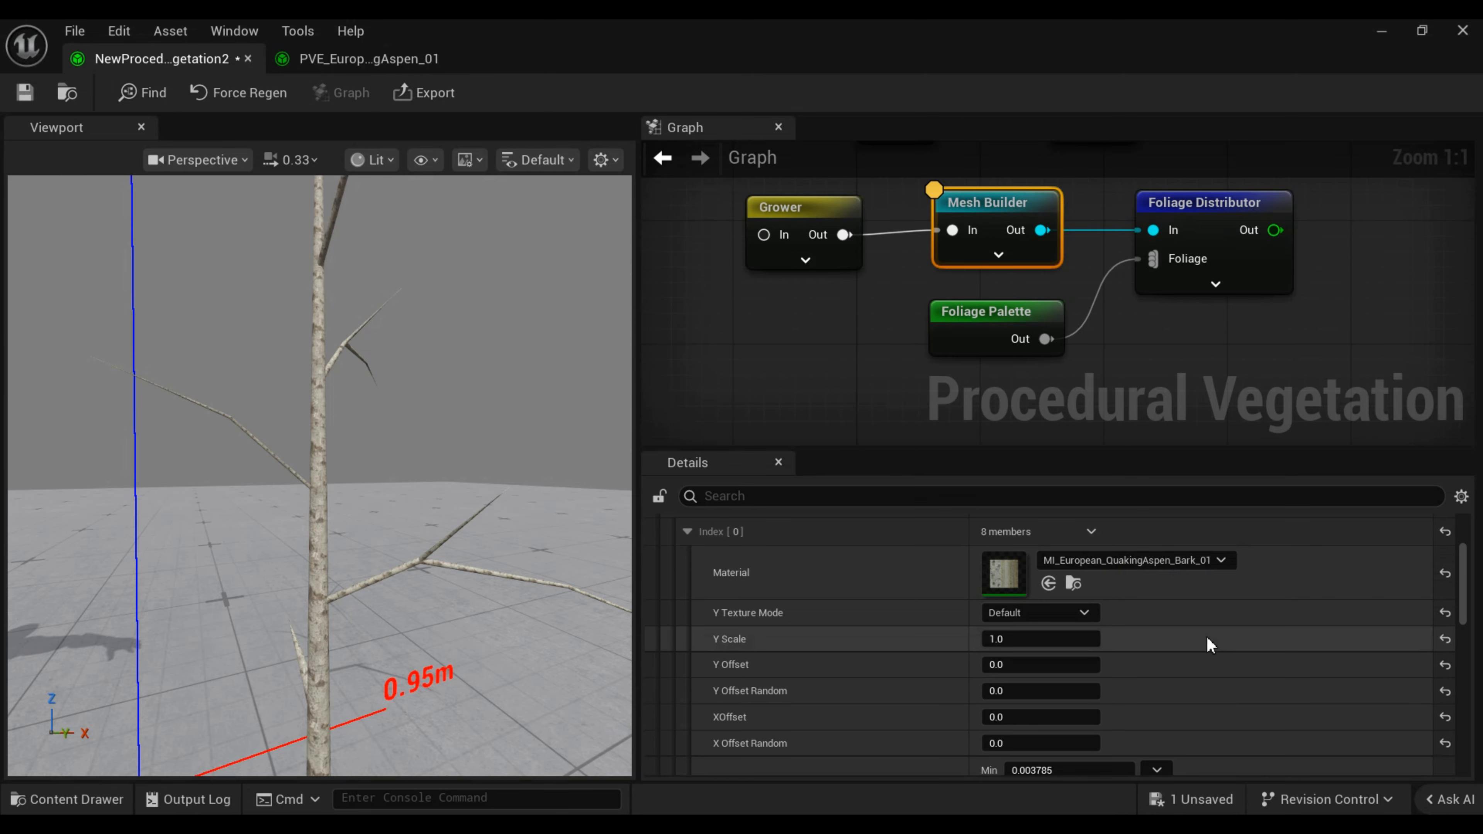
scroll(1112, 605, "up", 3)
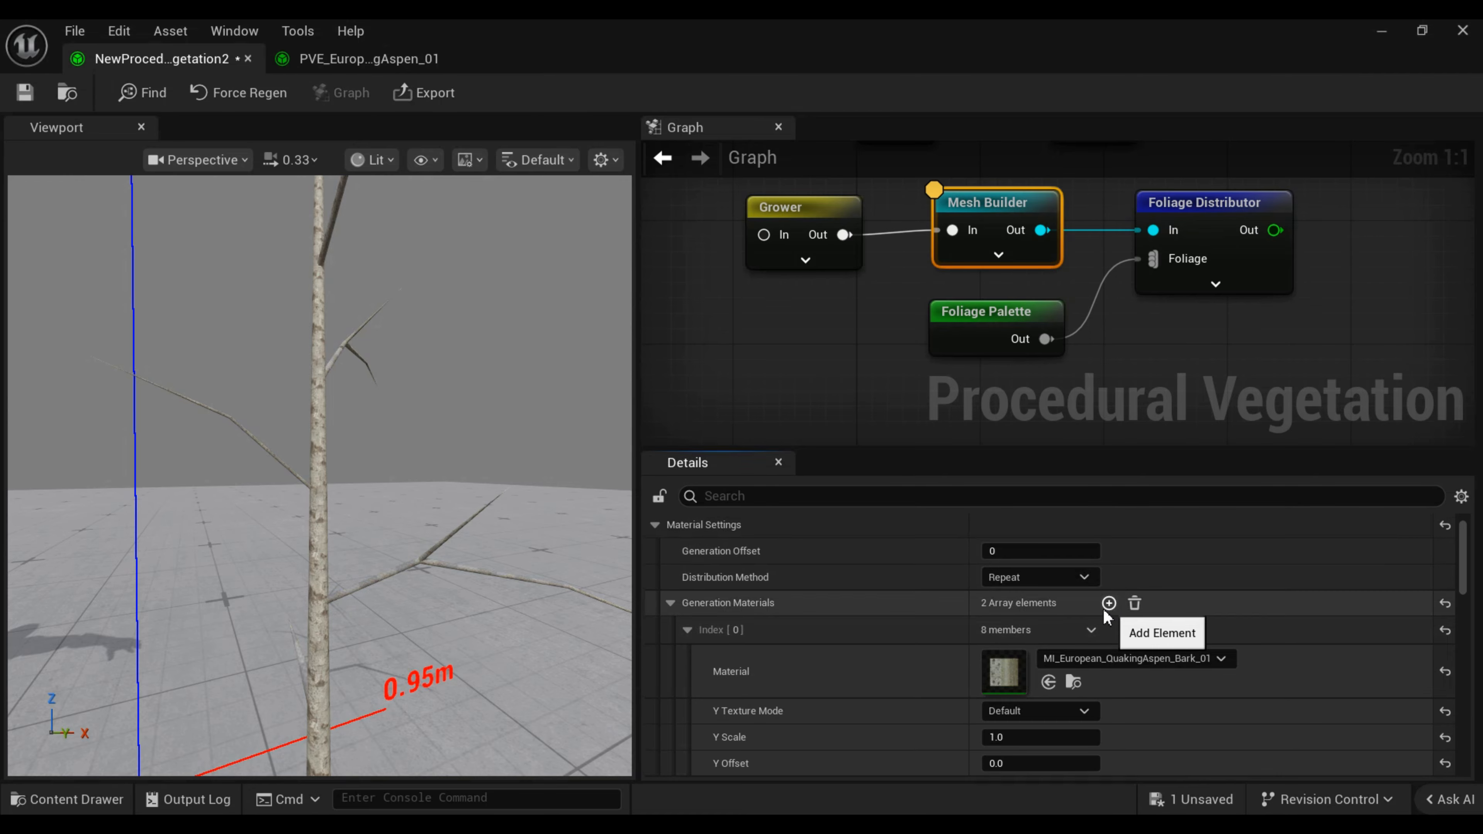
left_click(1110, 607)
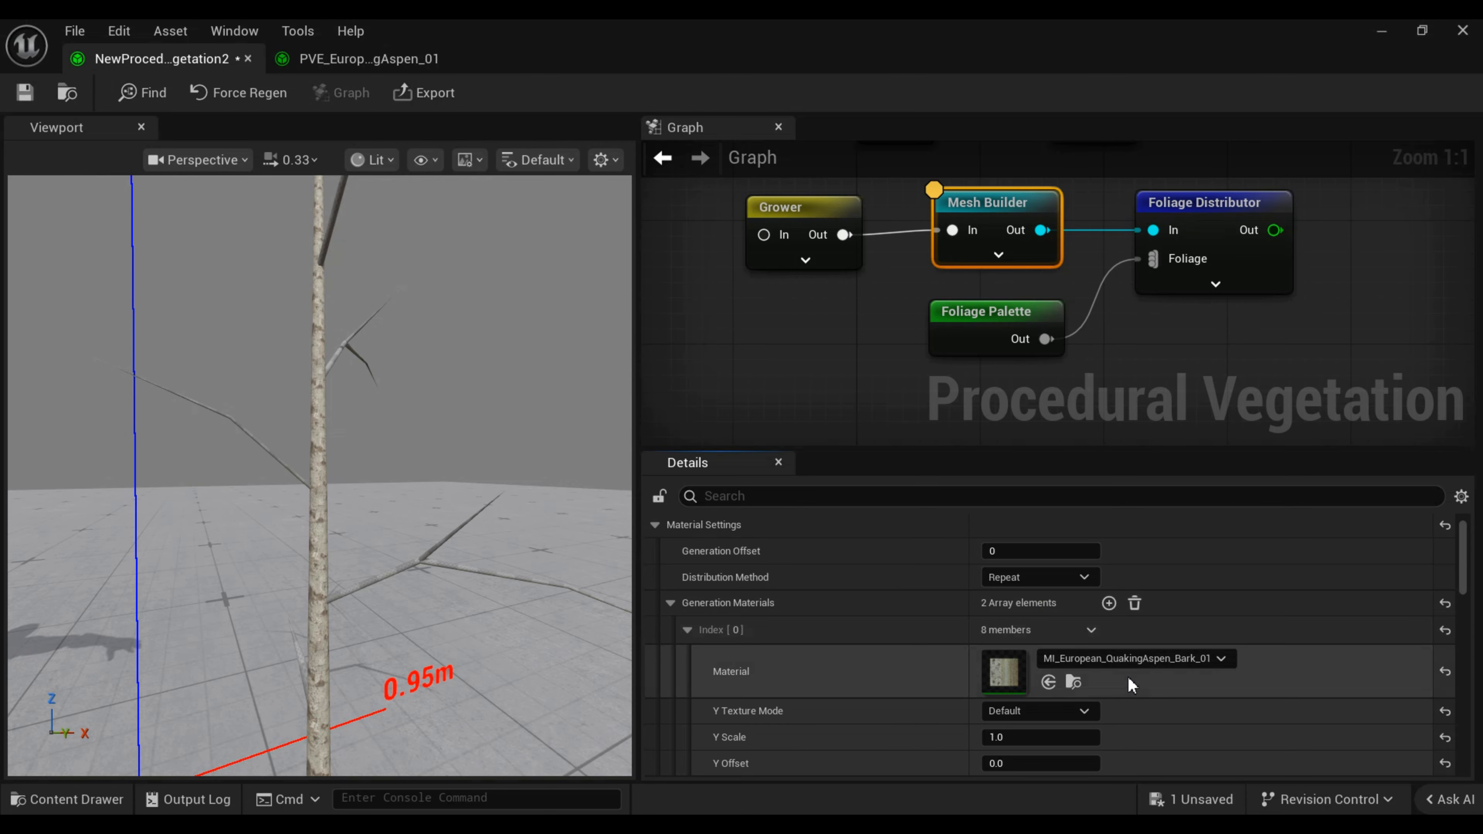
Assign MI_European_QuakingAspen_Bark_01 from the aspen sample's Materials folder to the second Generation Materials entry.
scroll(1128, 676, "down", 7)
scroll(1127, 677, "down", 4)
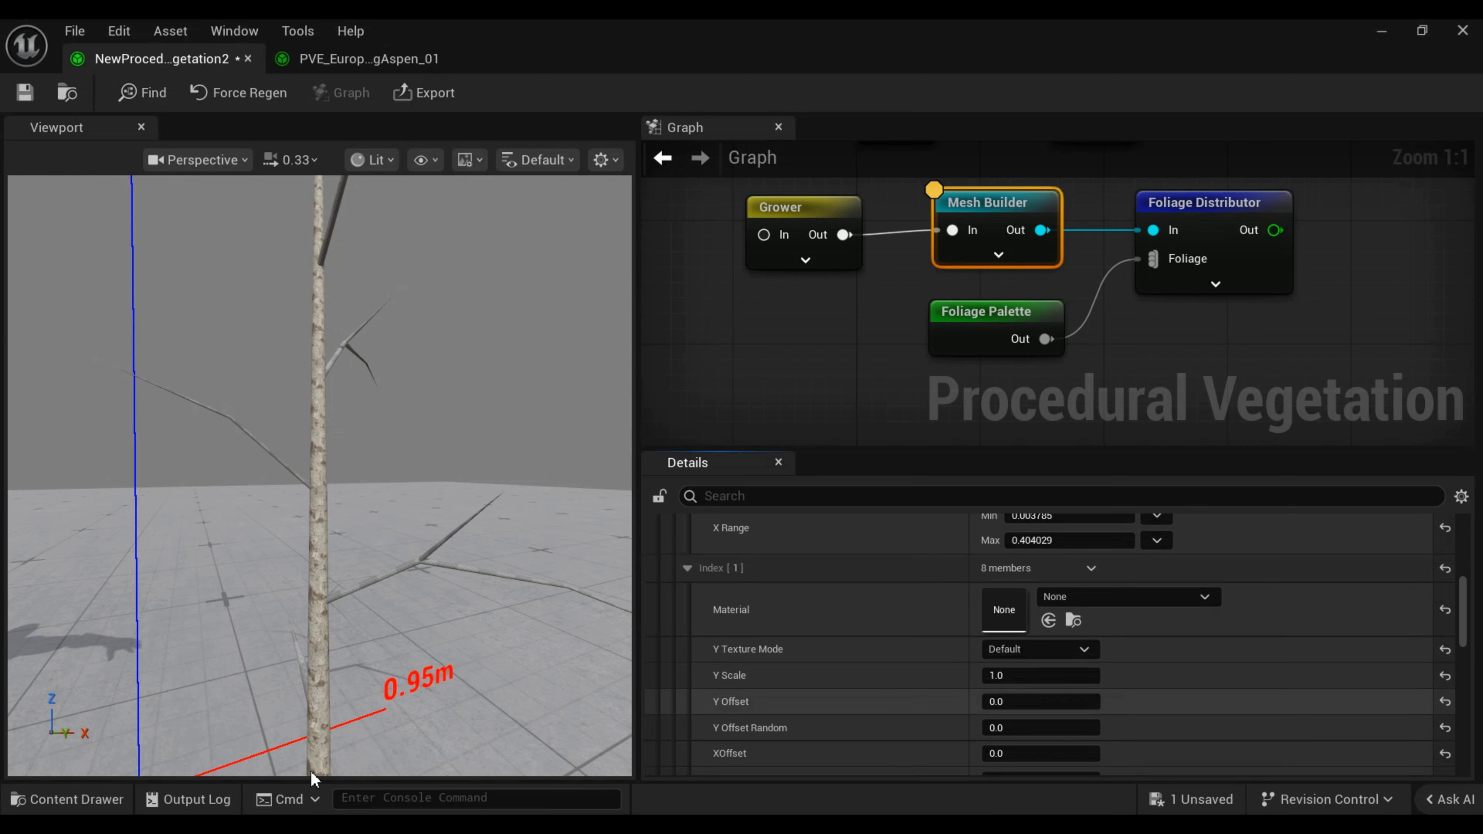
left_click(91, 800)
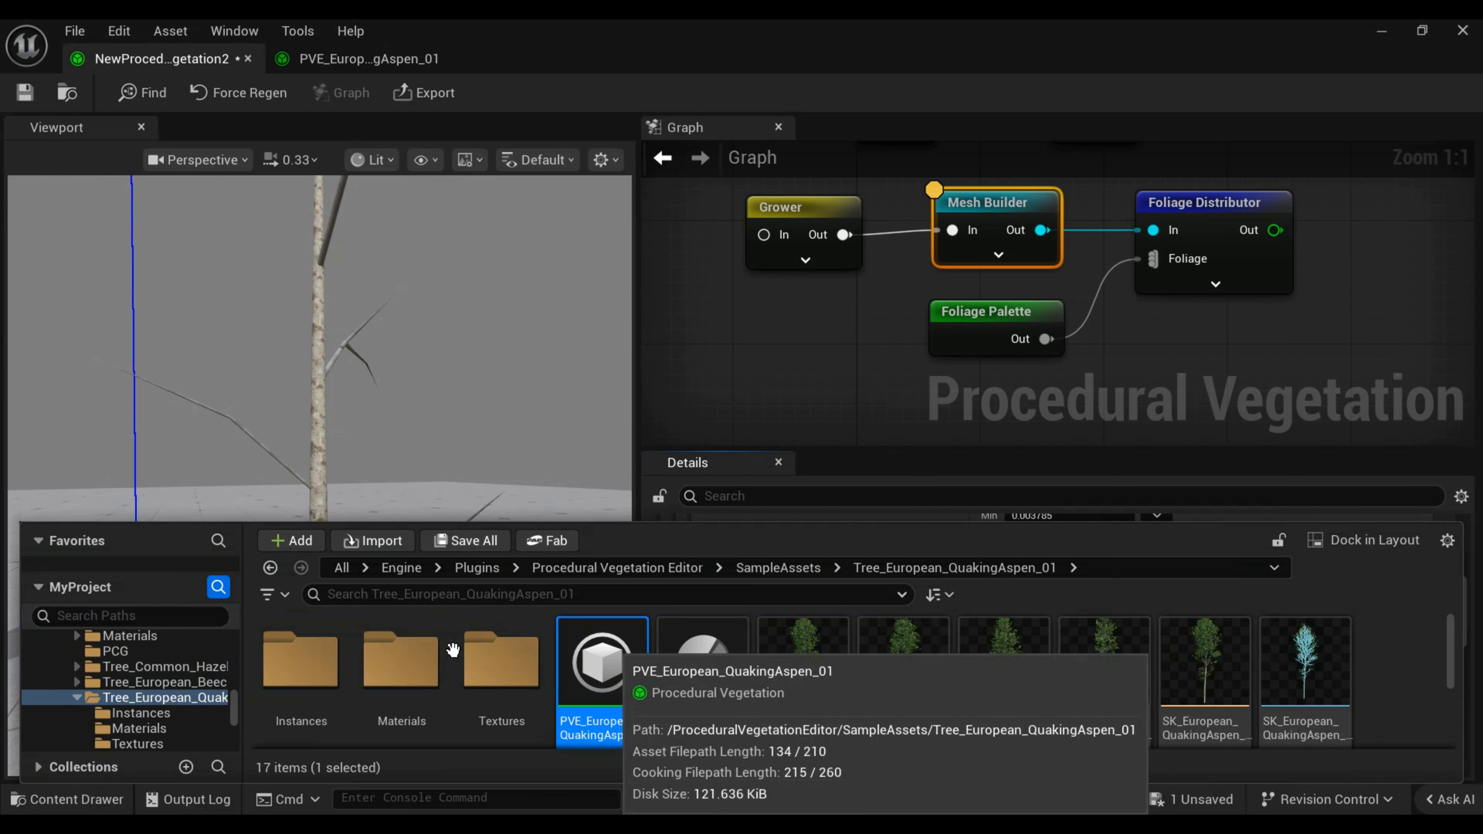
double_click(435, 654)
left_click_drag(318, 660, 1058, 607)
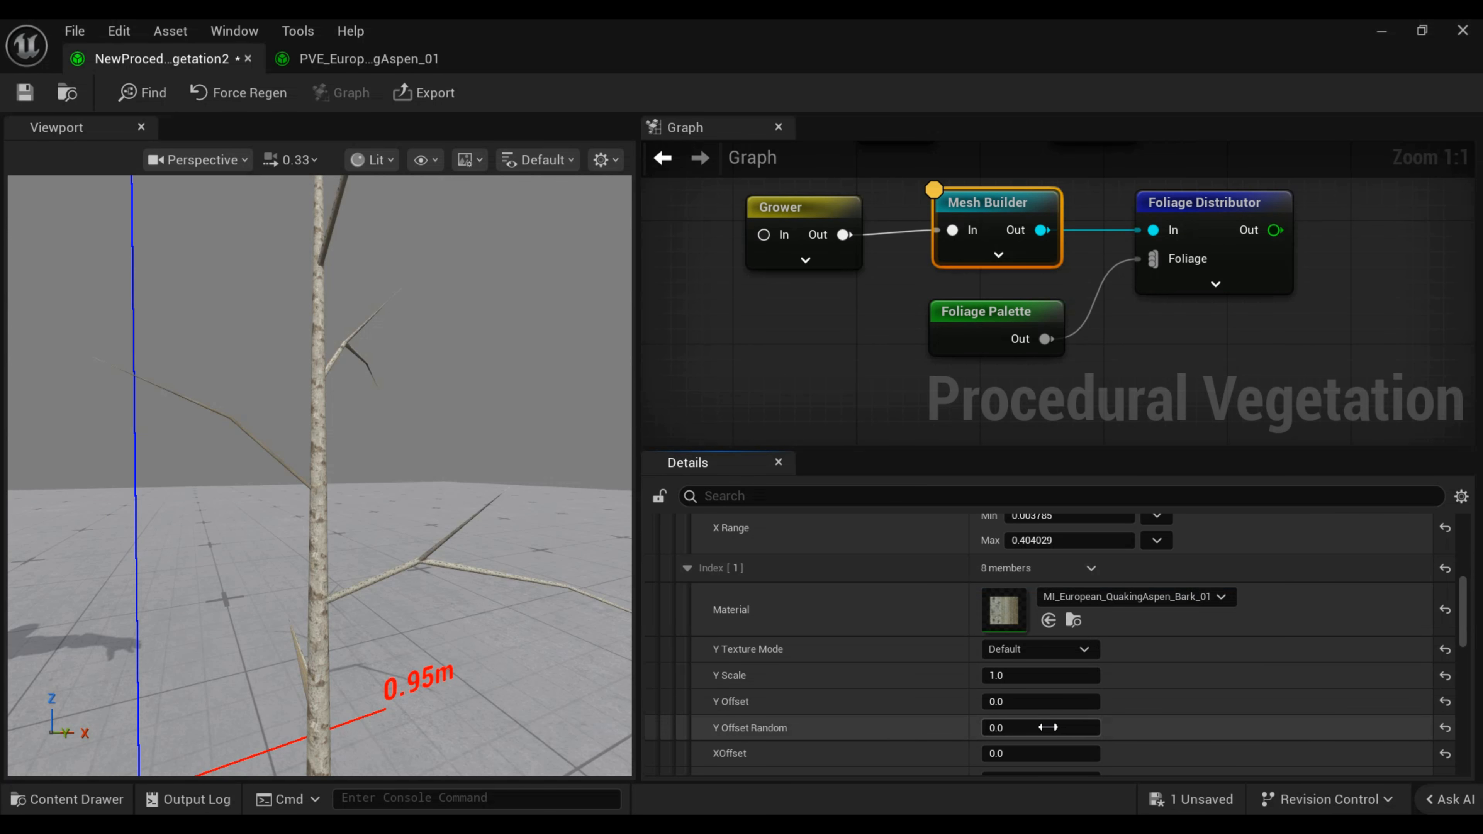
Copy the second generation material's X Range Min, 0.411844, from the aspen sample into the new tree's second material entry.
scroll(1050, 724, "down", 3)
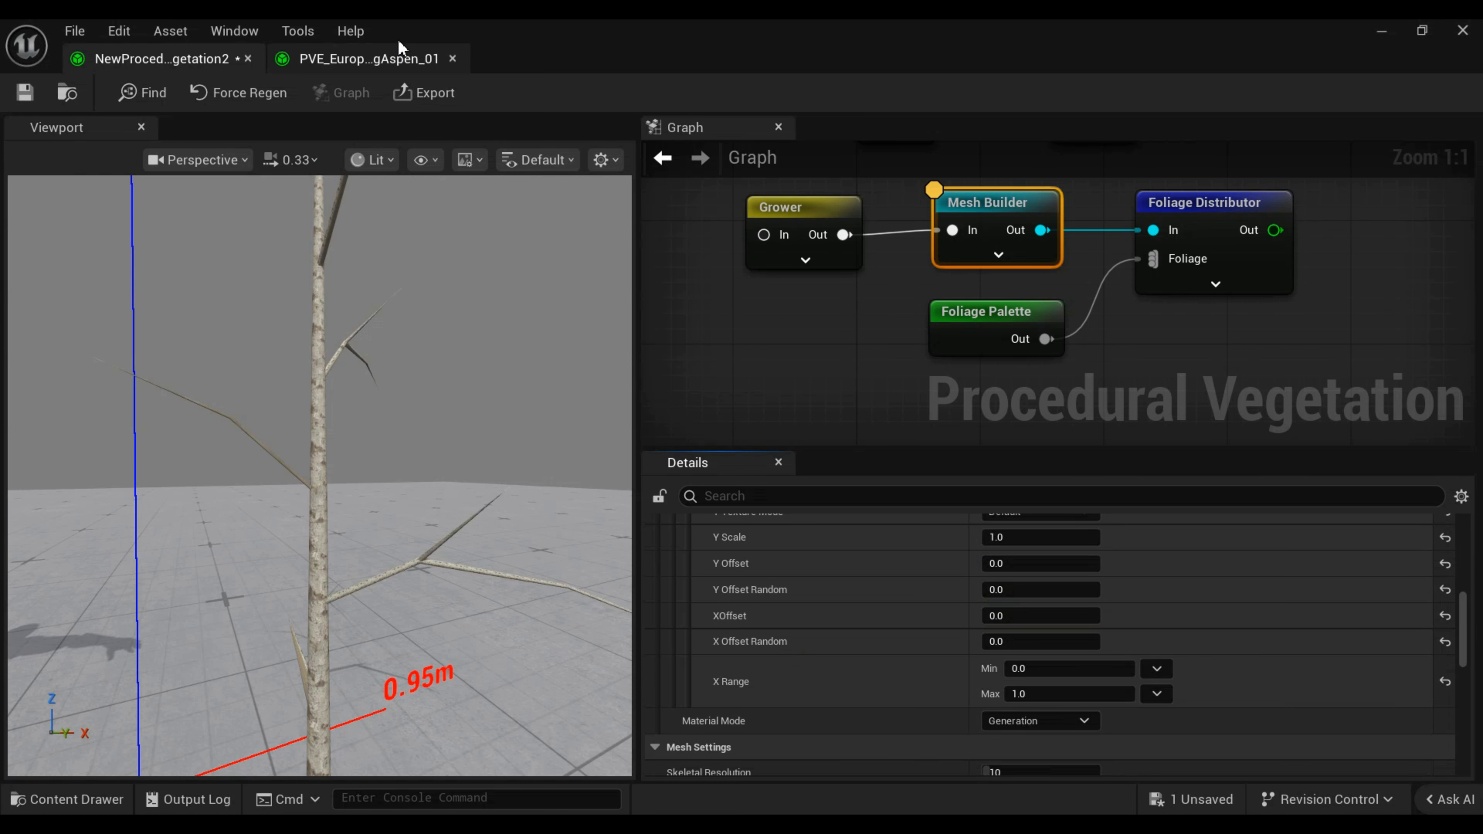
left_click(390, 60)
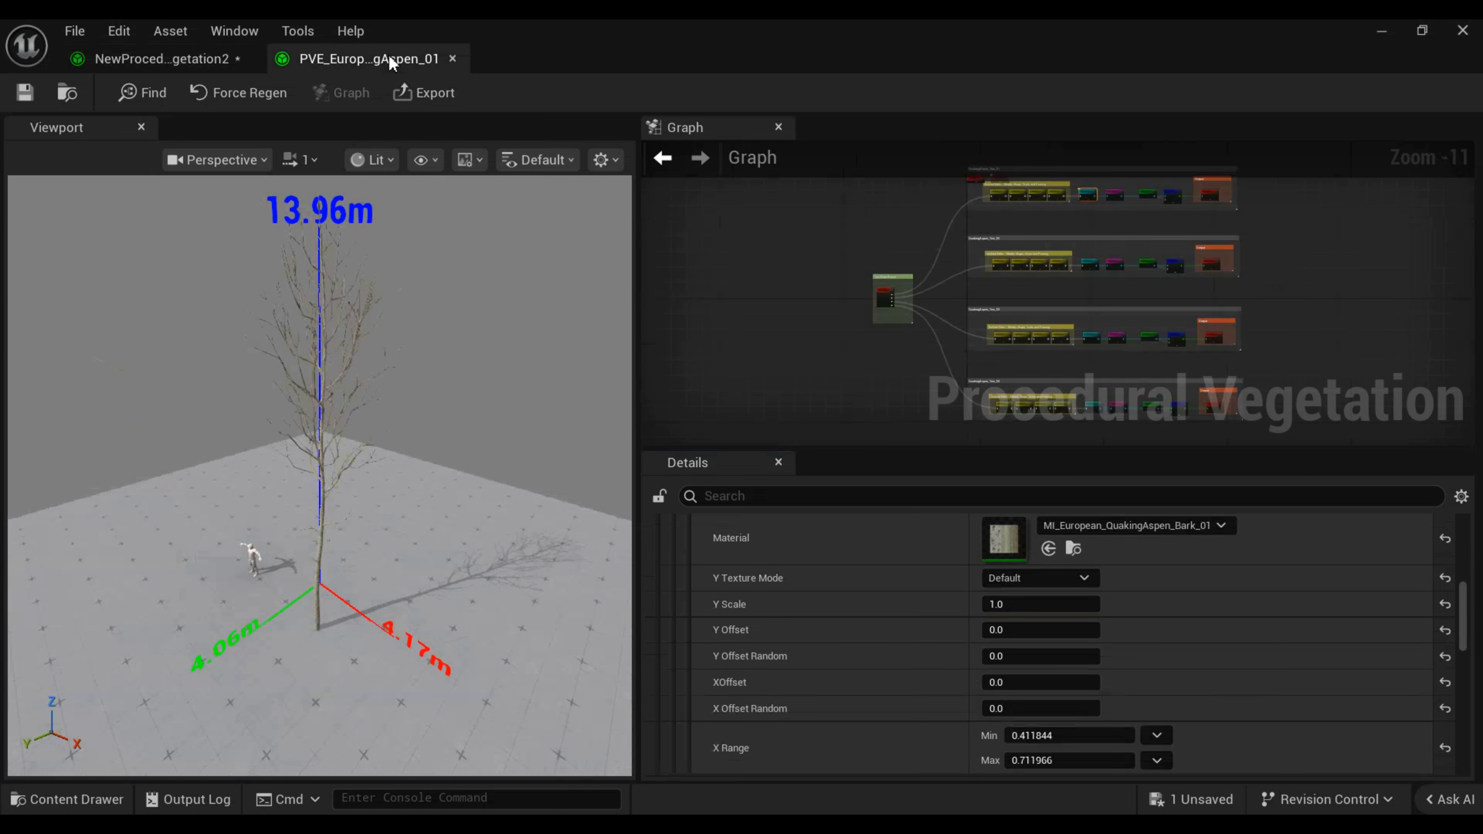
left_click(1063, 737)
key("ctrl+c")
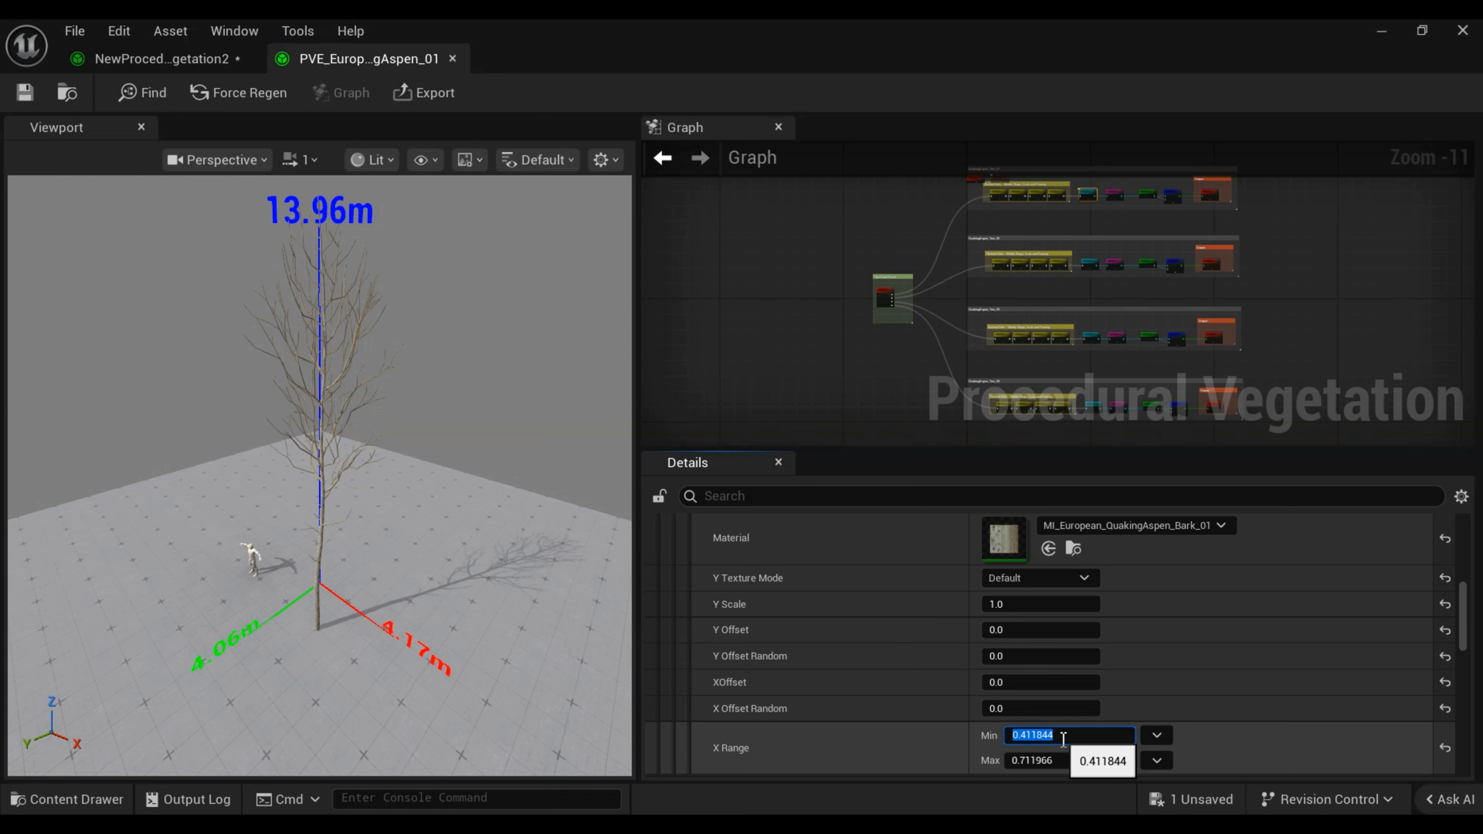
scroll(1217, 639, "up", 1)
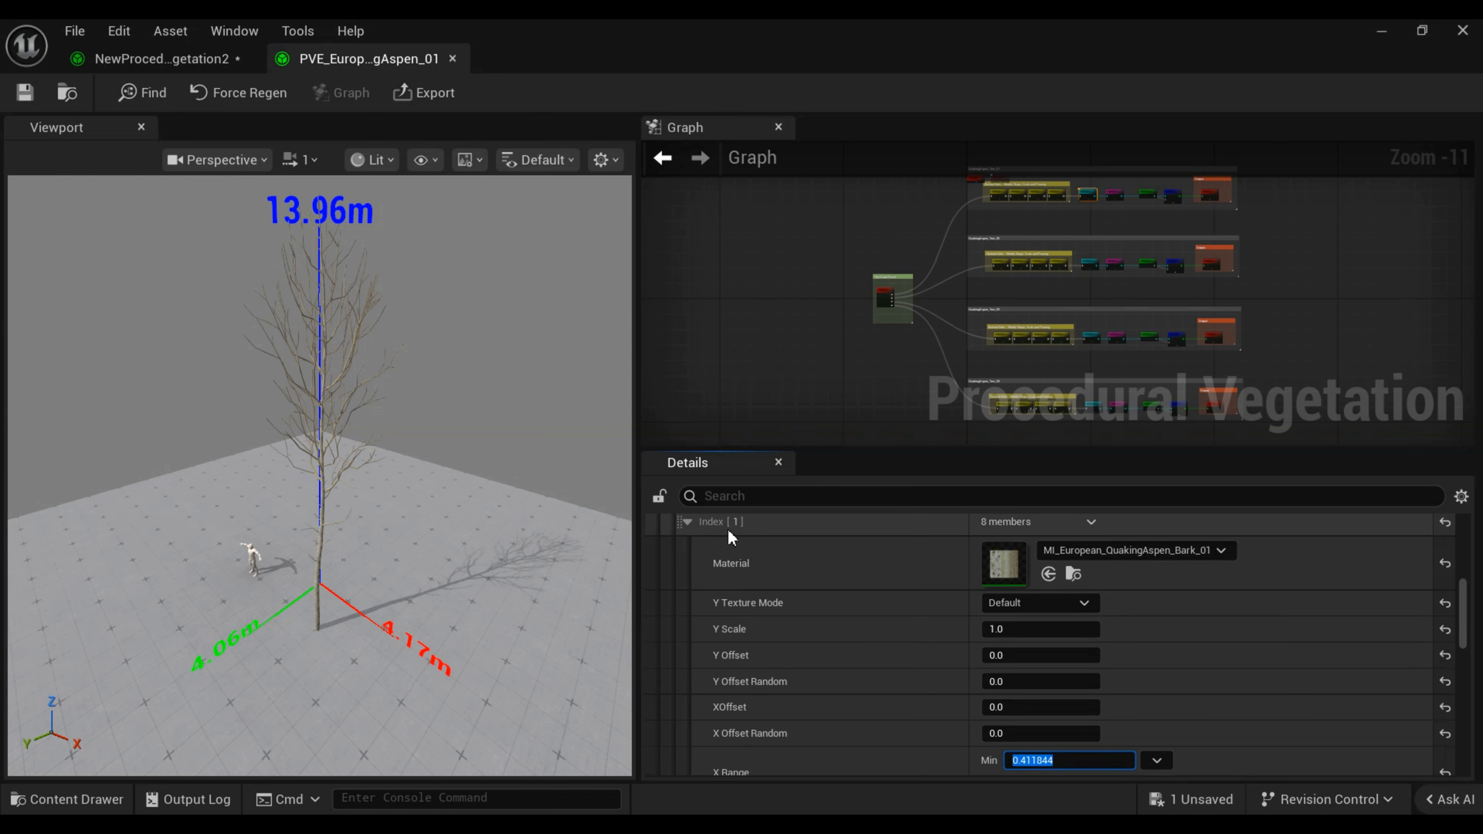
left_click(201, 56)
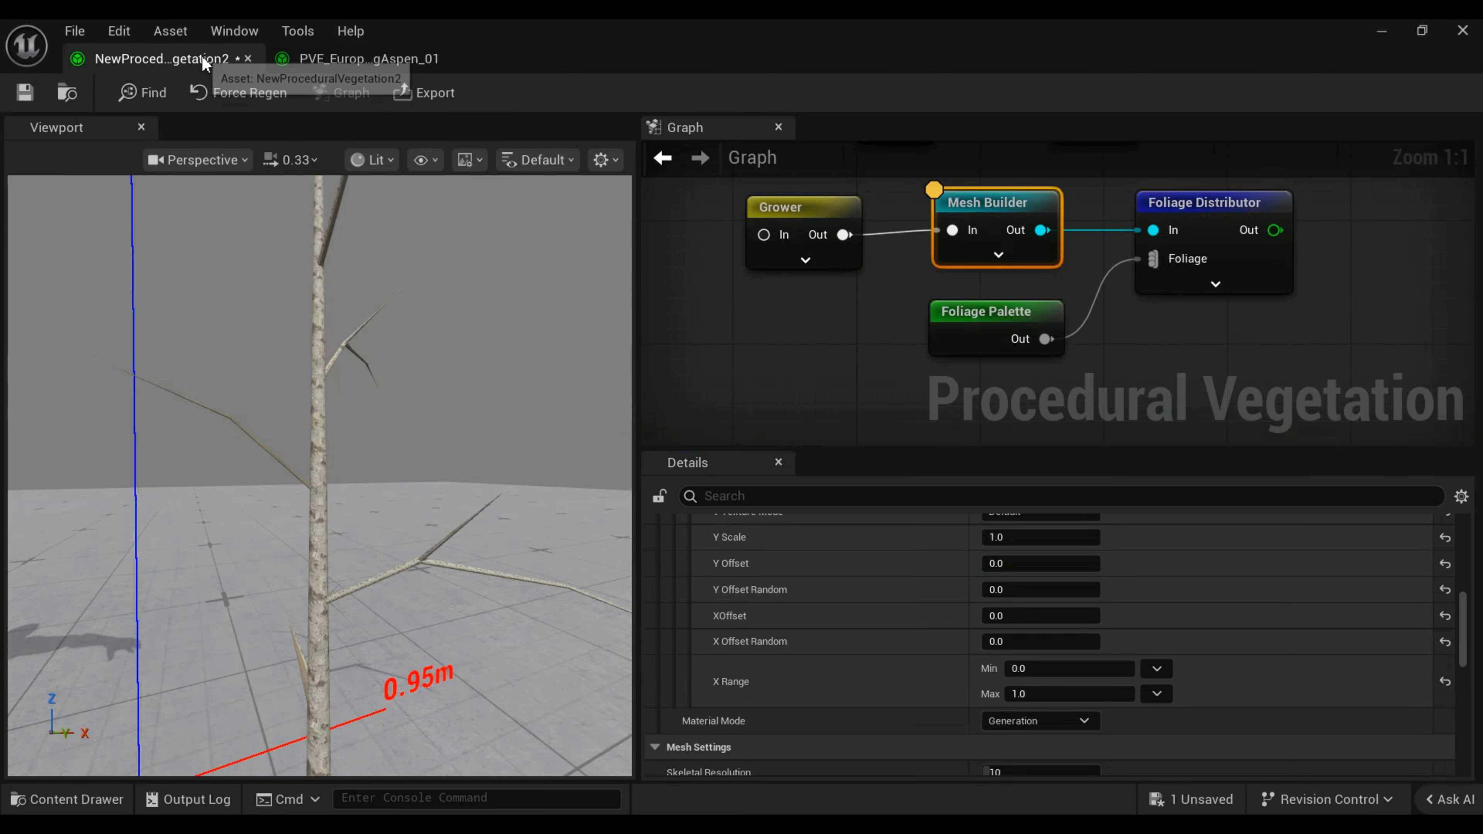
left_click(1060, 667)
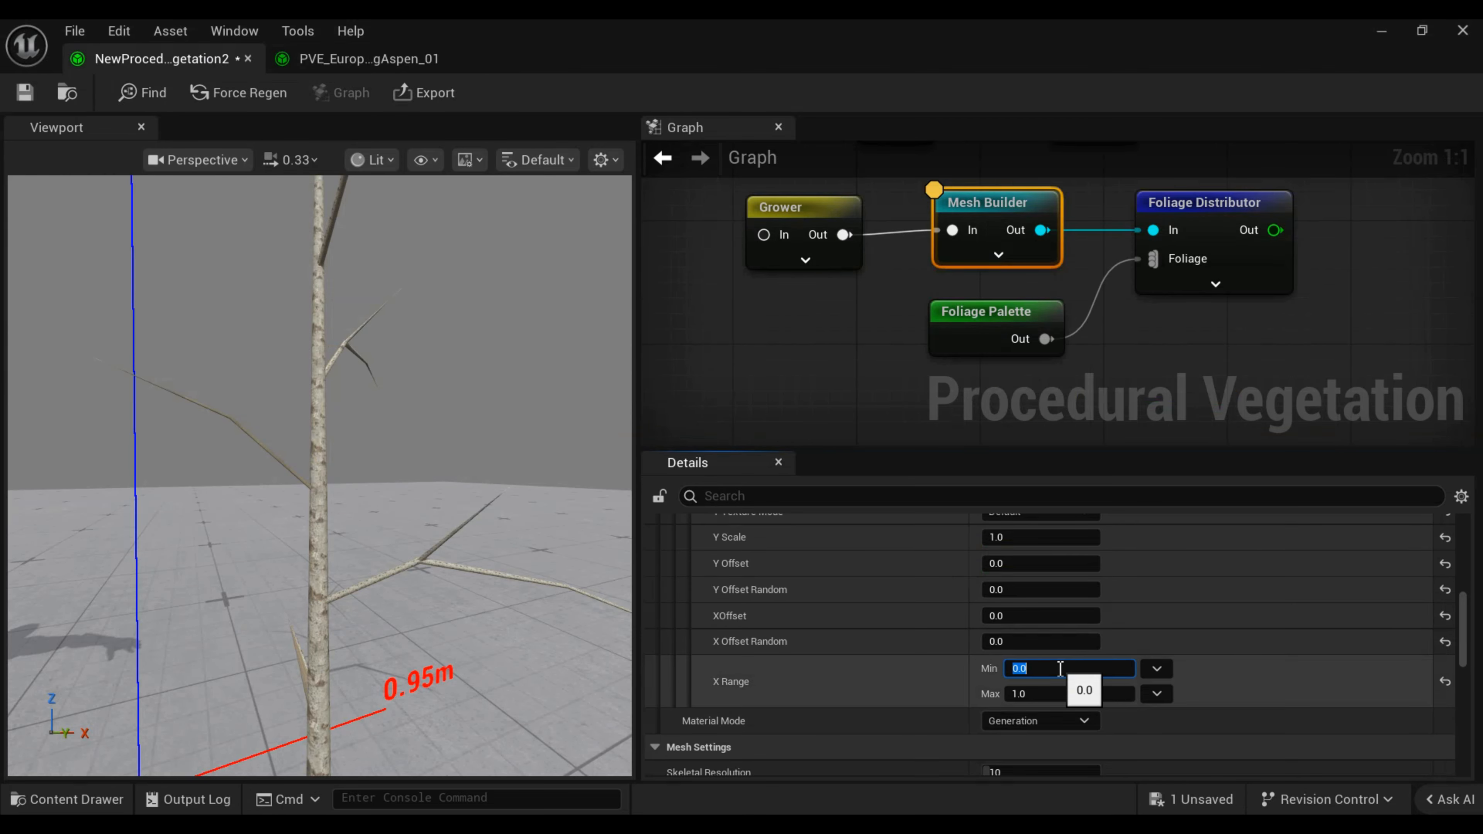
key("ctrl+v")
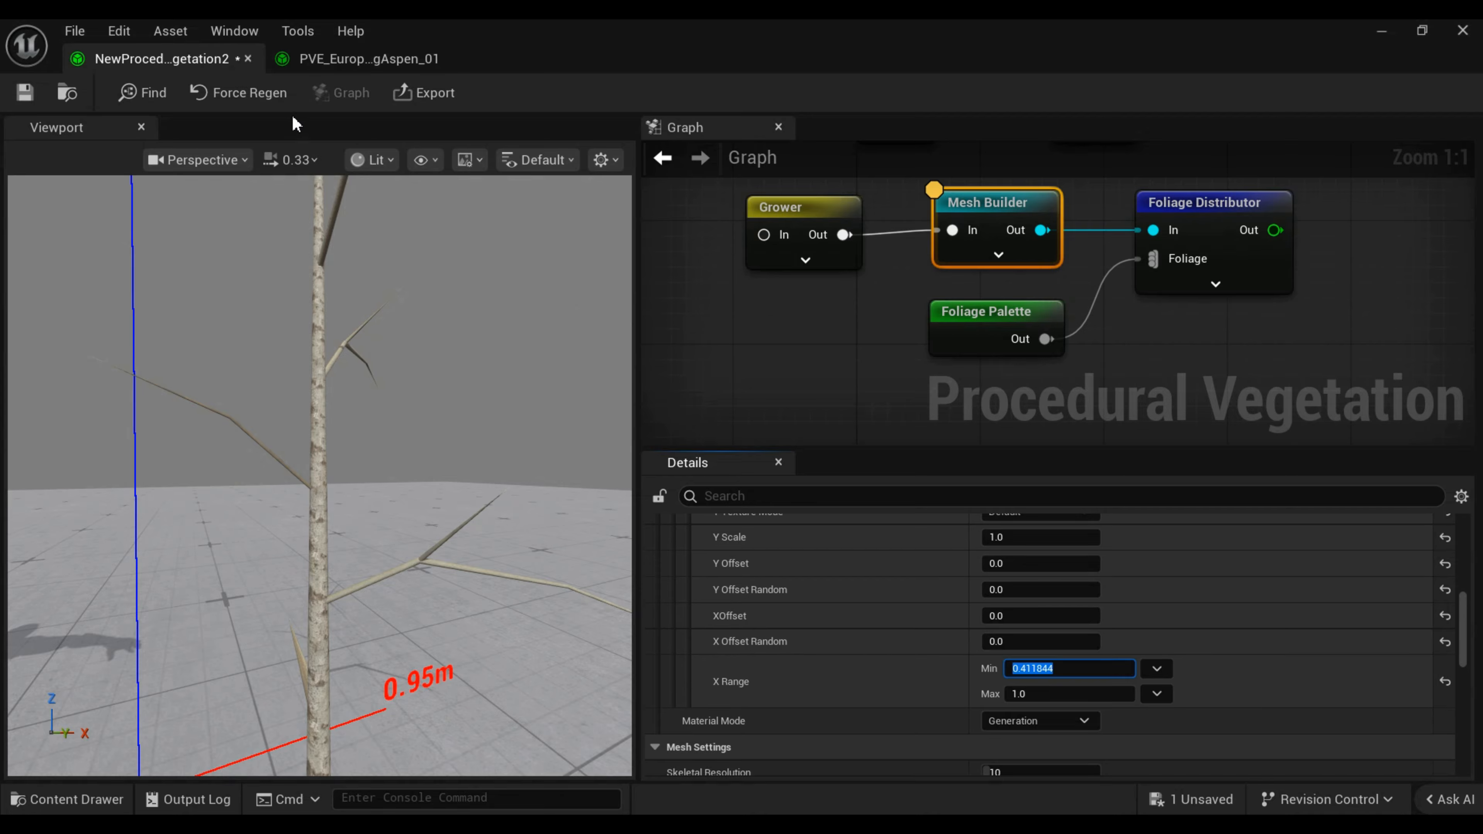
Copy the second generation material's X Range Max, 0.711966, from the aspen sample into the new tree's second material entry.
left_click(344, 53)
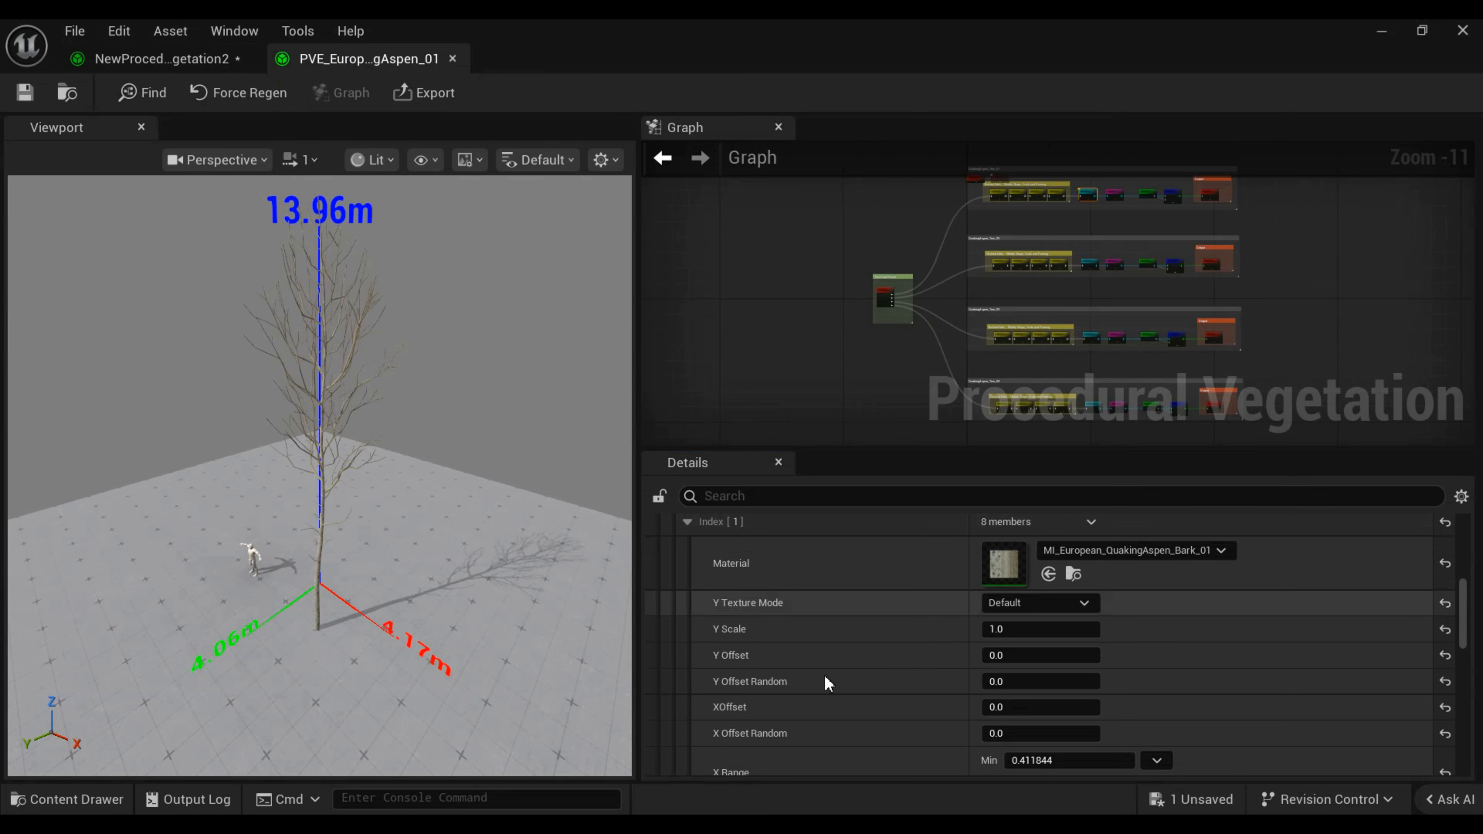
scroll(808, 771, "down", 3)
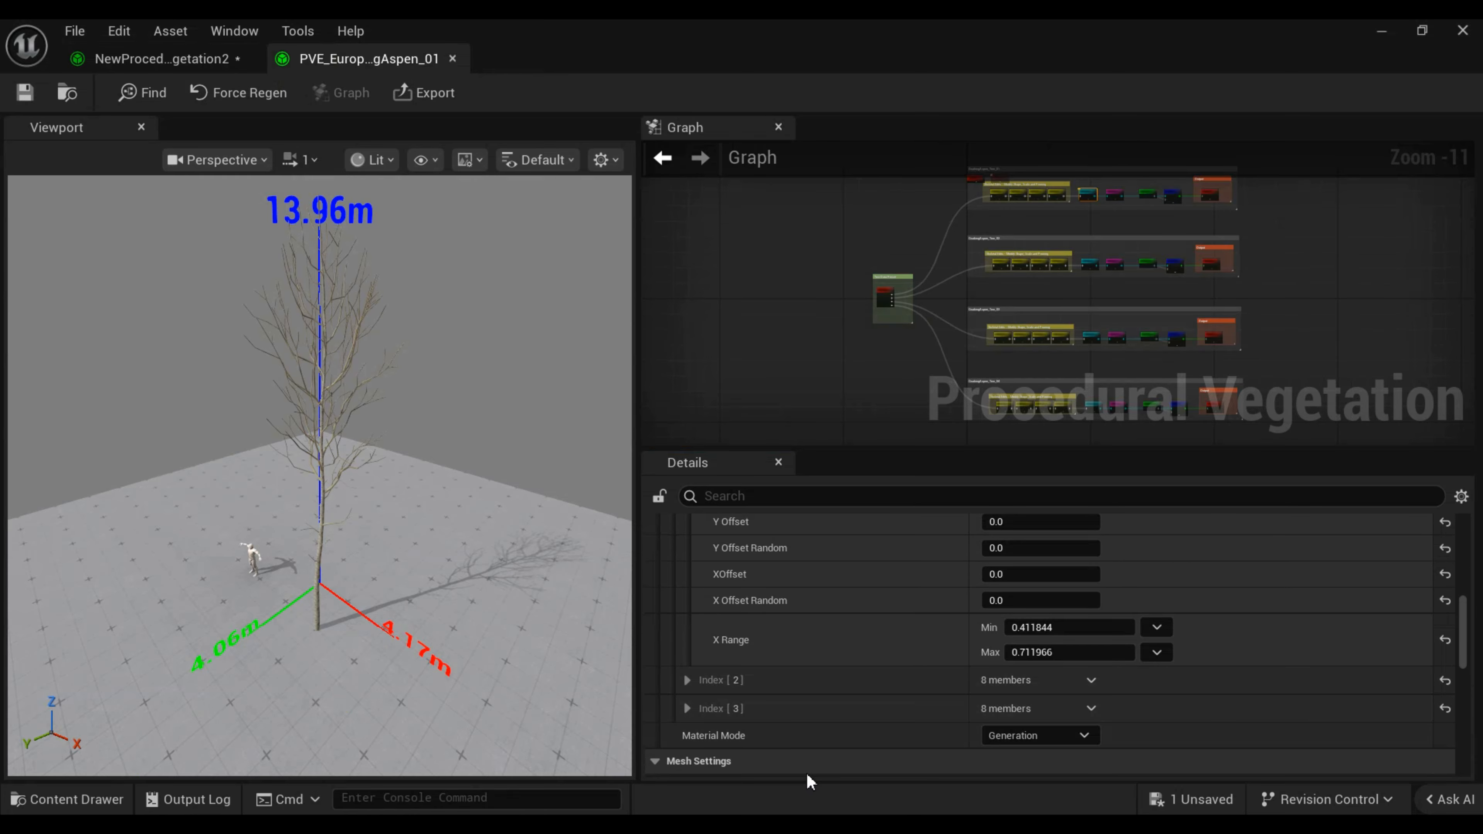
left_click(809, 653)
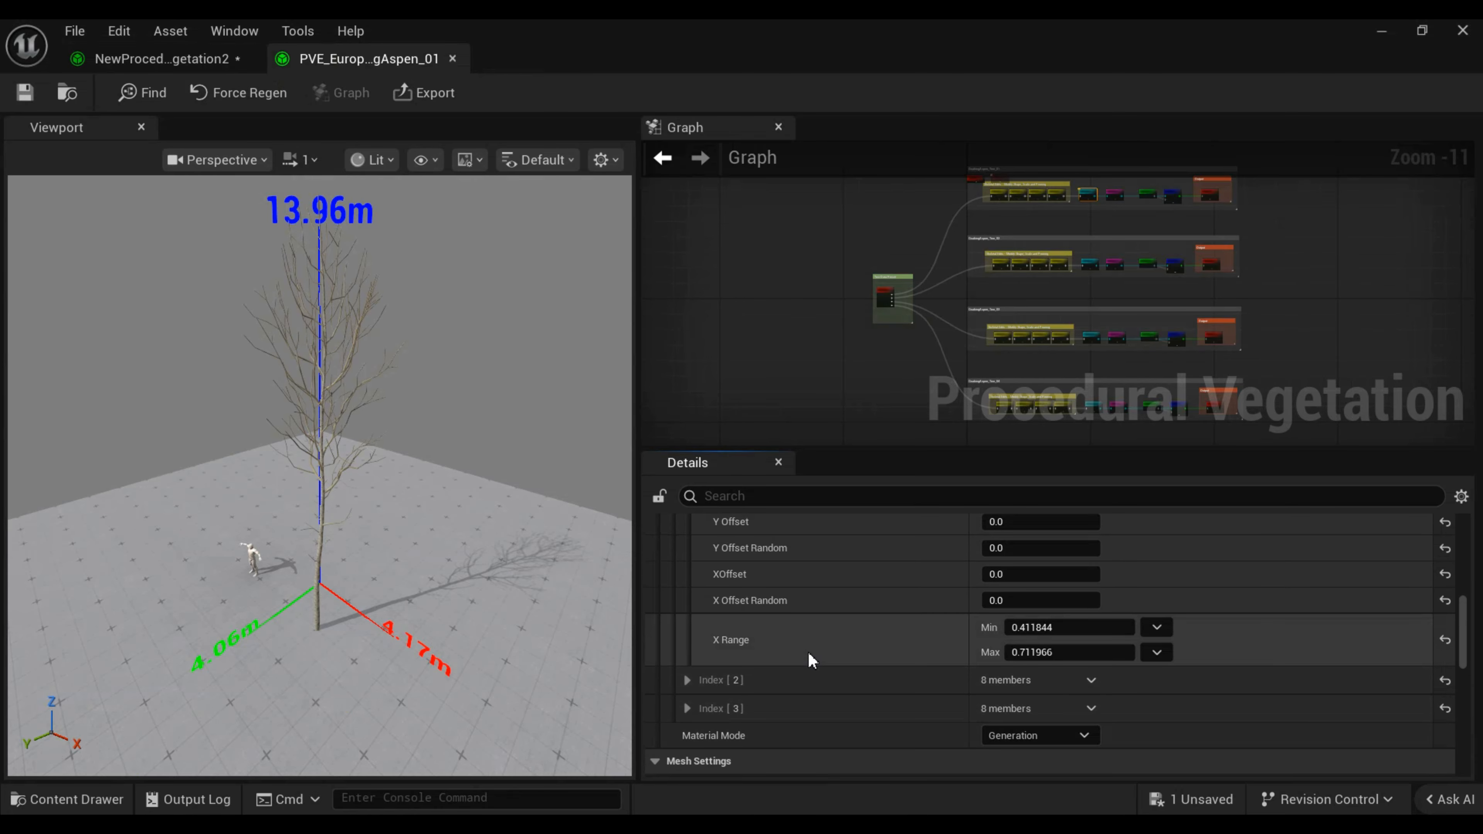
left_click(1065, 653)
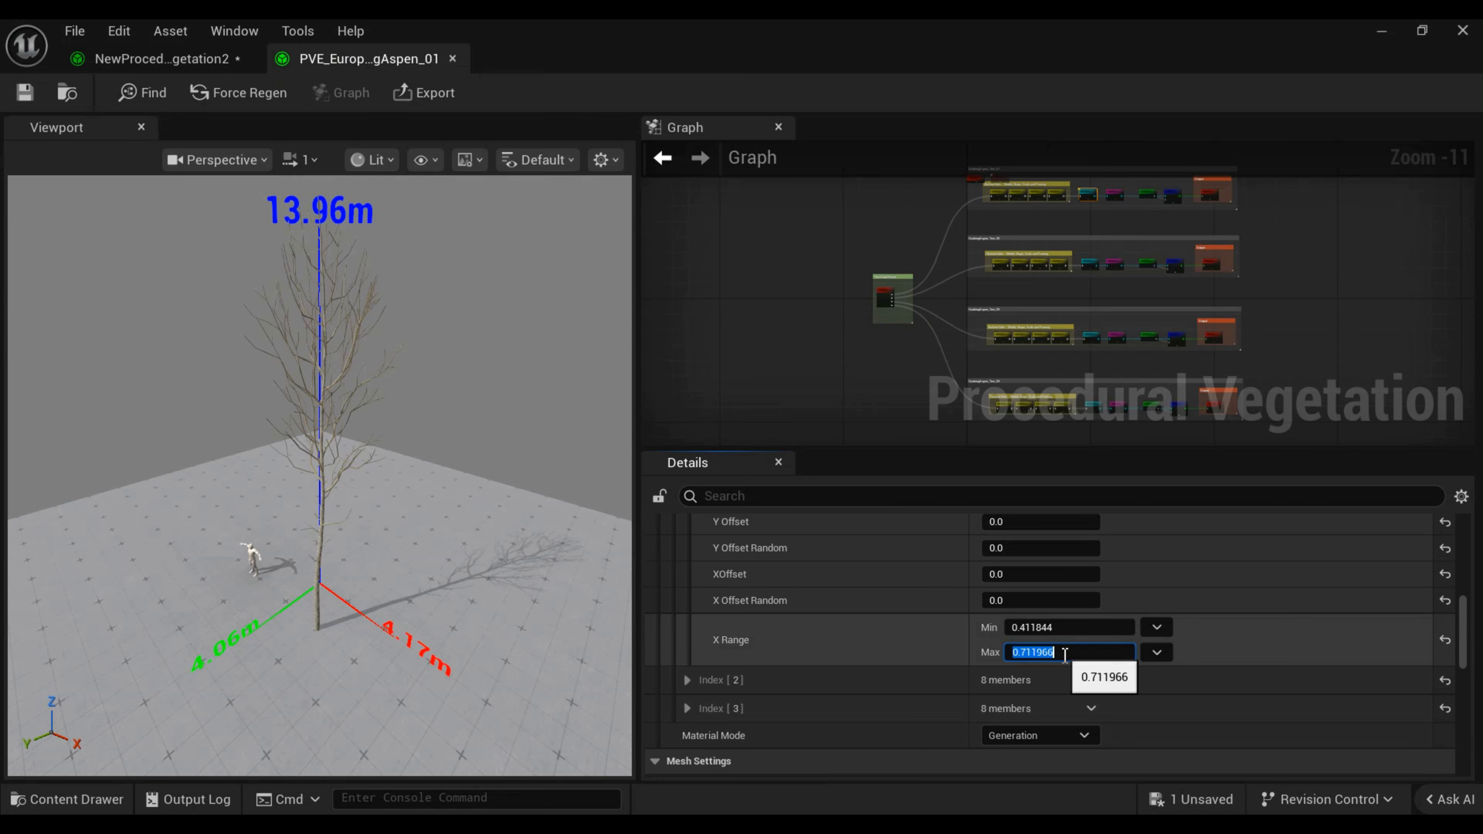
left_click(179, 57)
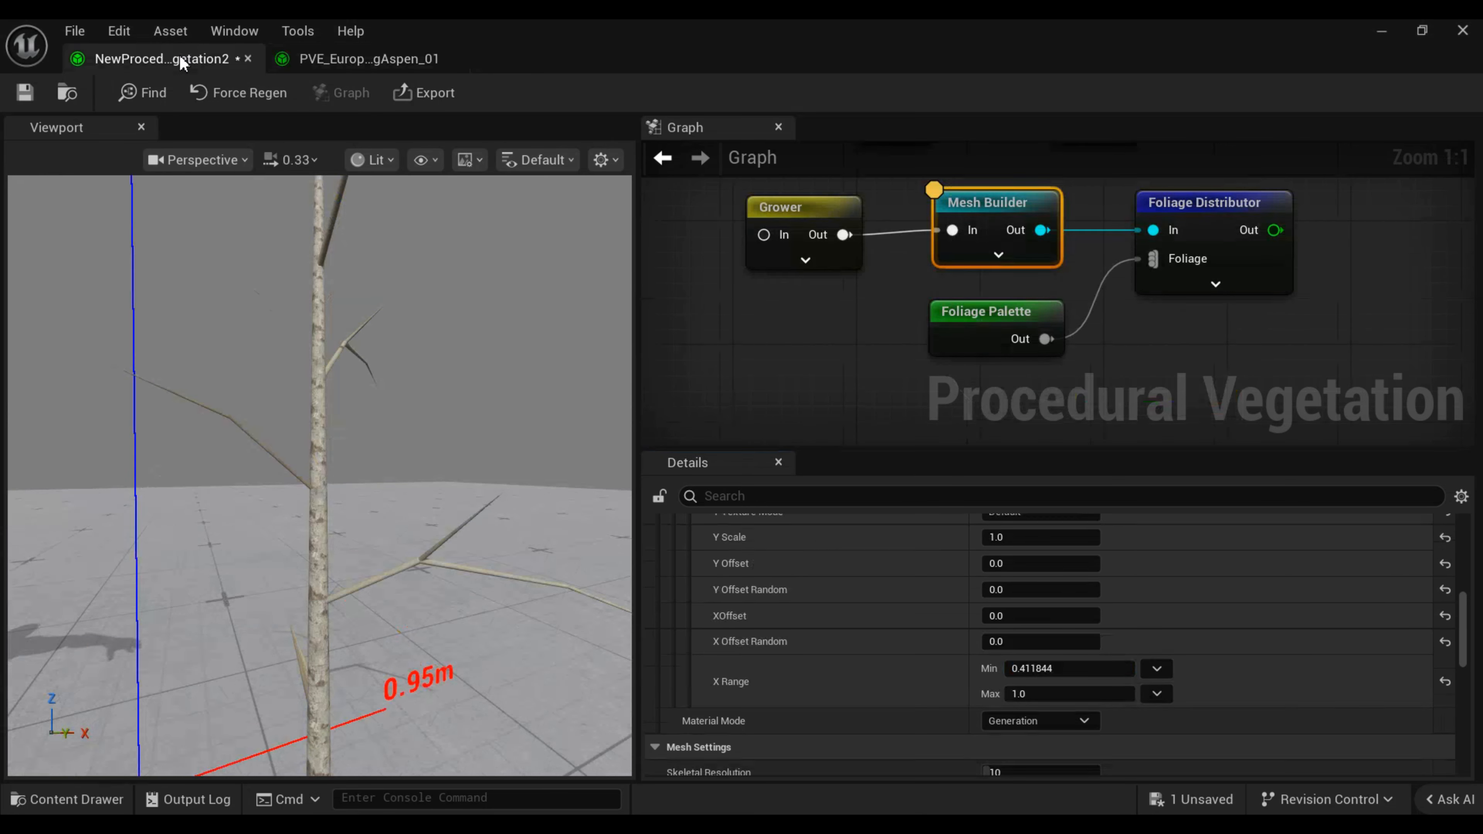
left_click(1027, 693)
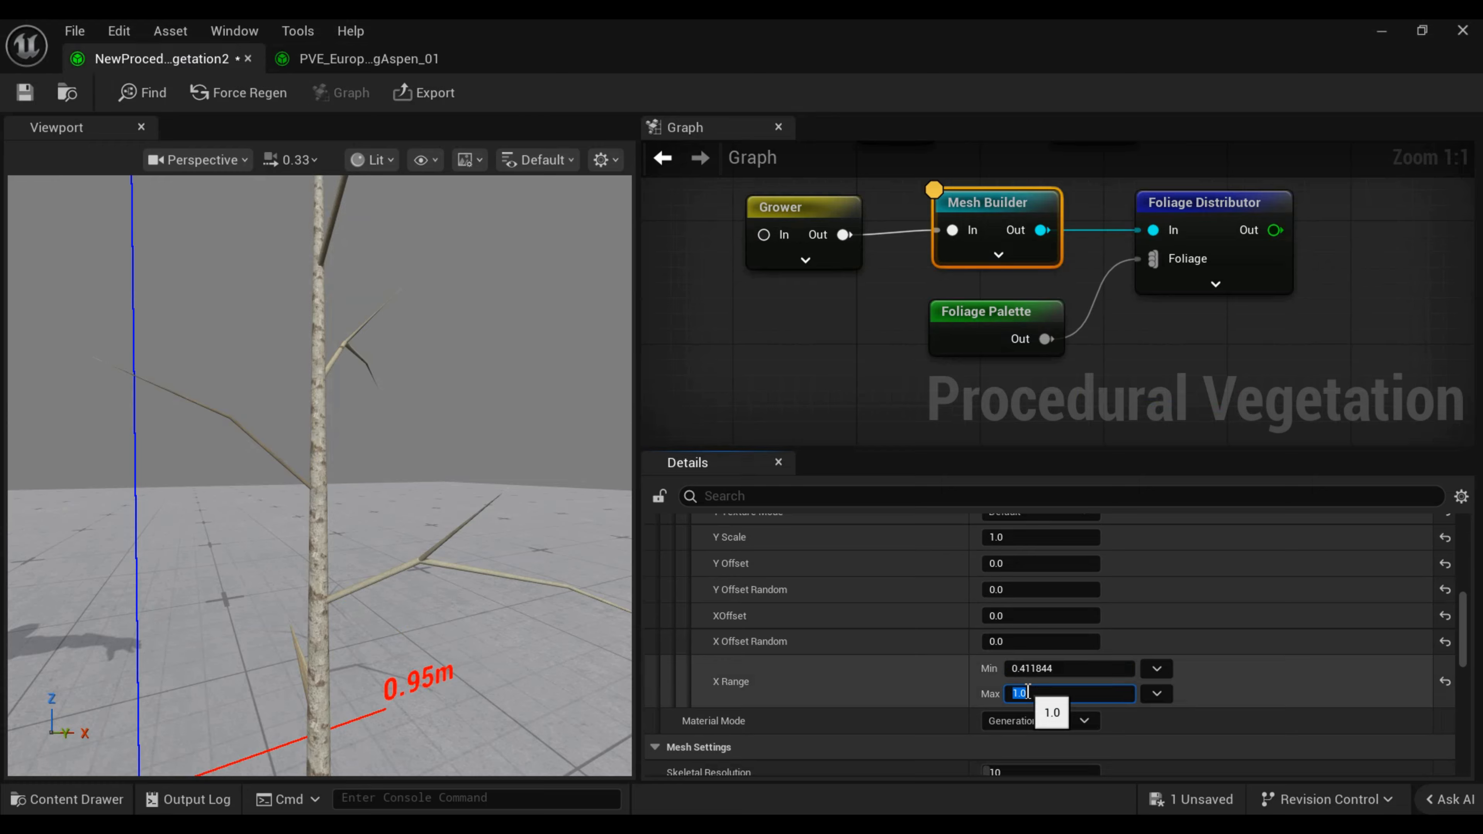
key("Return")
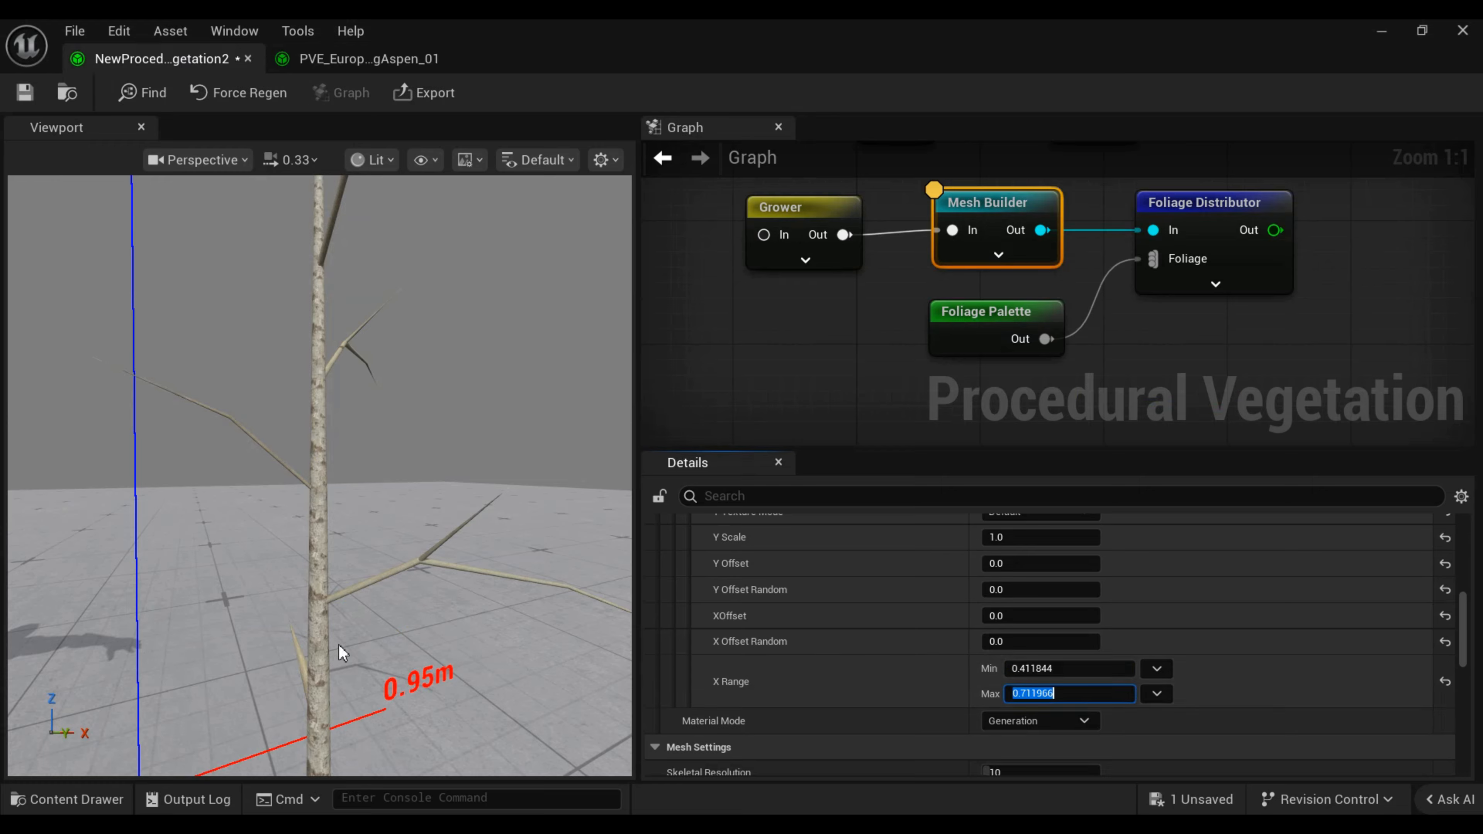
Examine the bark from farther back and preview the outputs of the Grower, Mesh Builder and Foliage Distributor nodes in turn.
mouse_move(376, 633)
right_mouse_down()
mouse_move(386, 663)
mouse_move(414, 645)
mouse_move(390, 641)
mouse_move(390, 658)
mouse_move(380, 639)
right_mouse_up()
key("w")
key("s")
key("w")
key("e")
key("s")
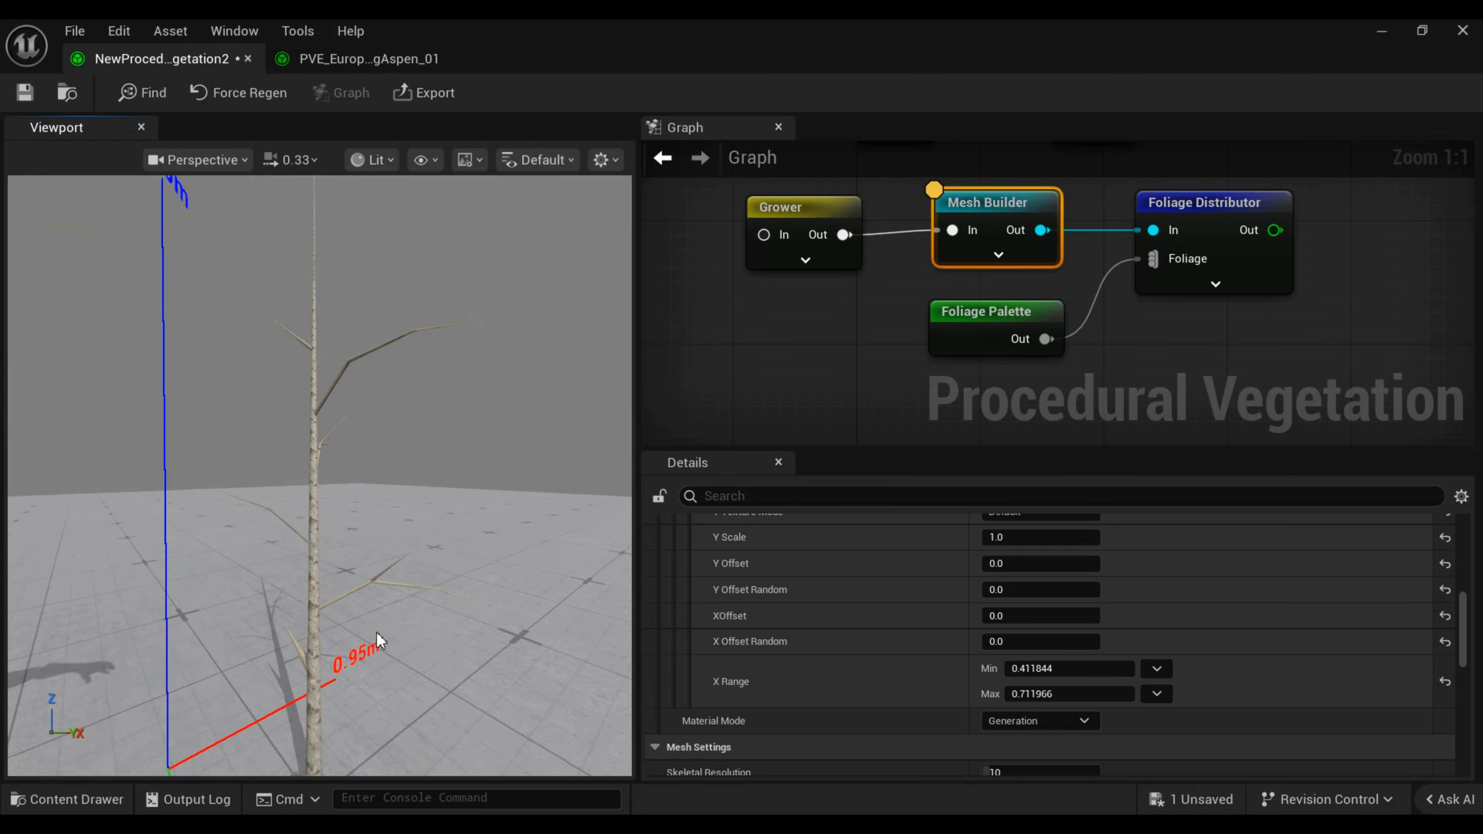
left_click(815, 214)
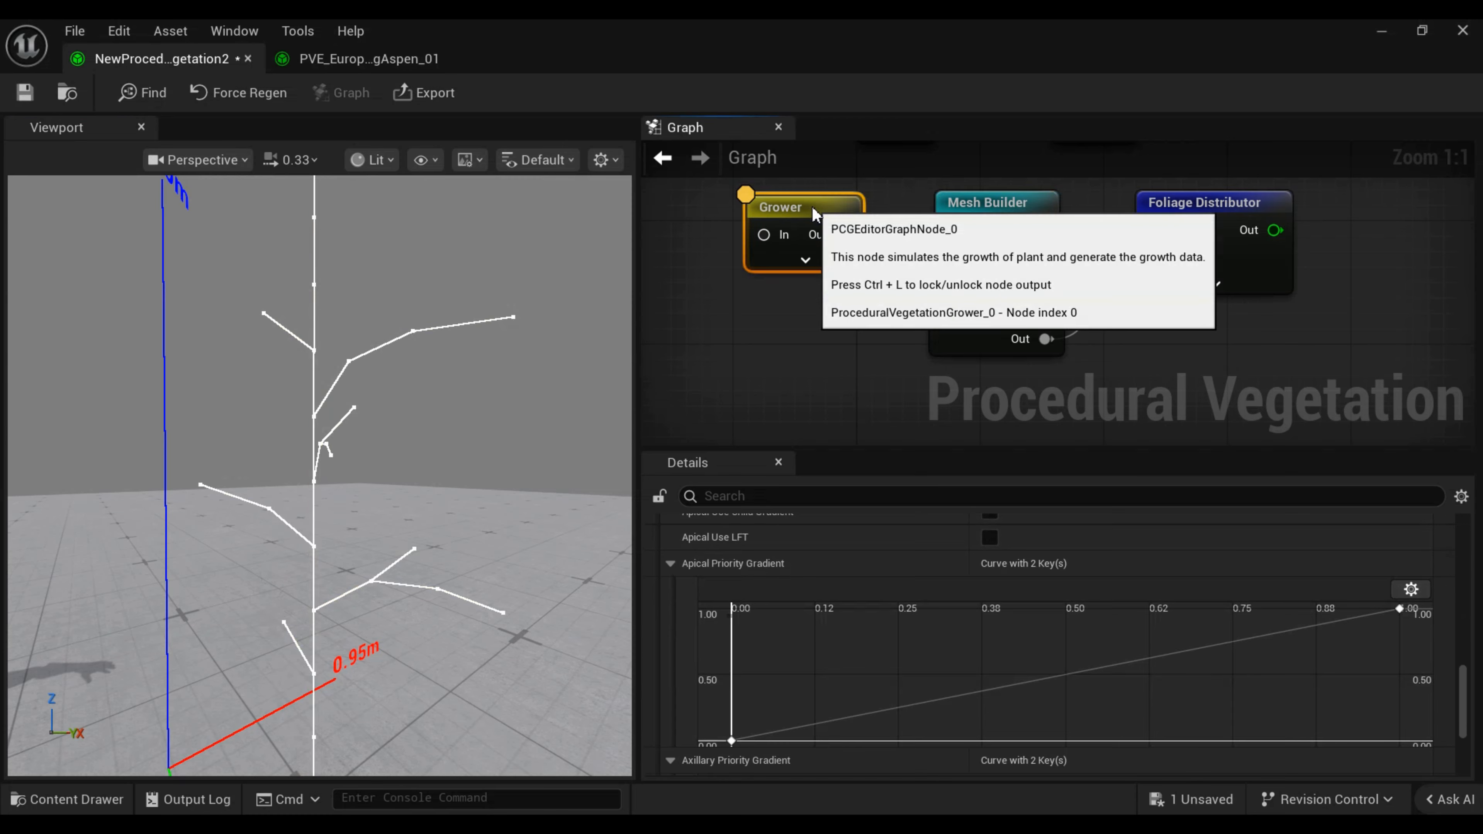
left_click(1032, 210)
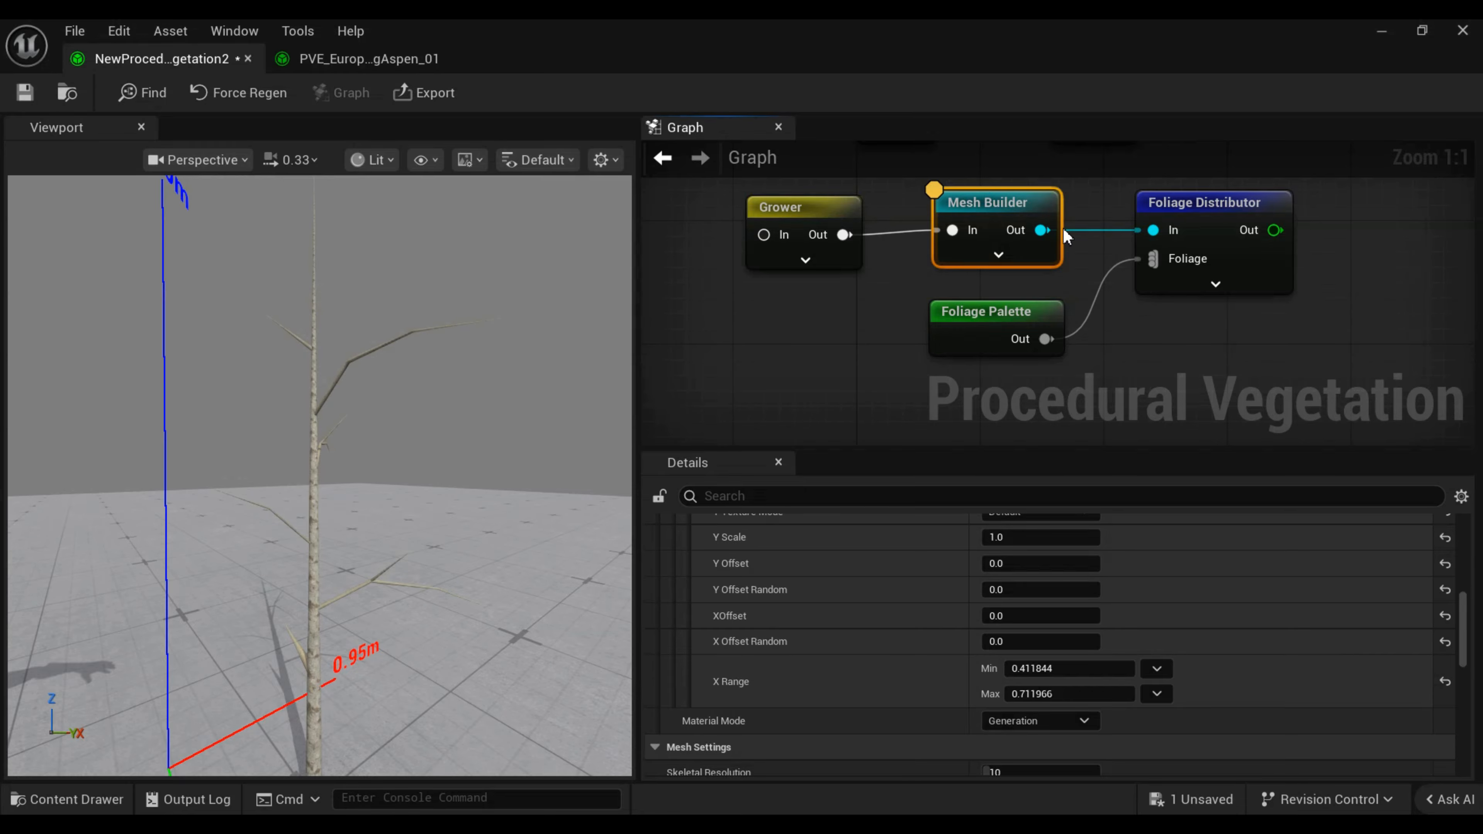
left_click(1205, 203)
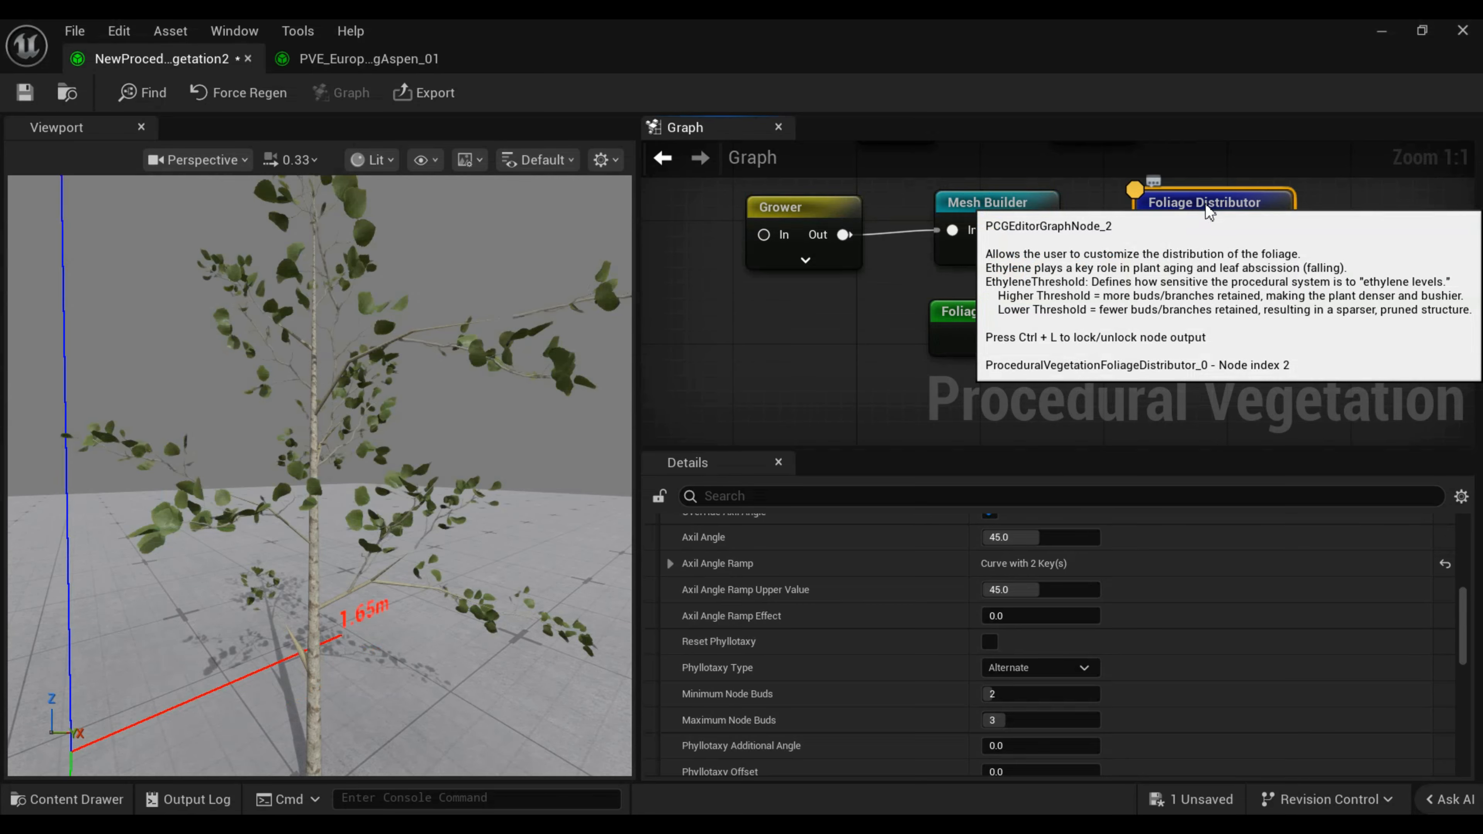
Preview the outputs of the Foliage Palette and Foliage Distributor, and examine the leafy tree from near and far.
left_click(1002, 314)
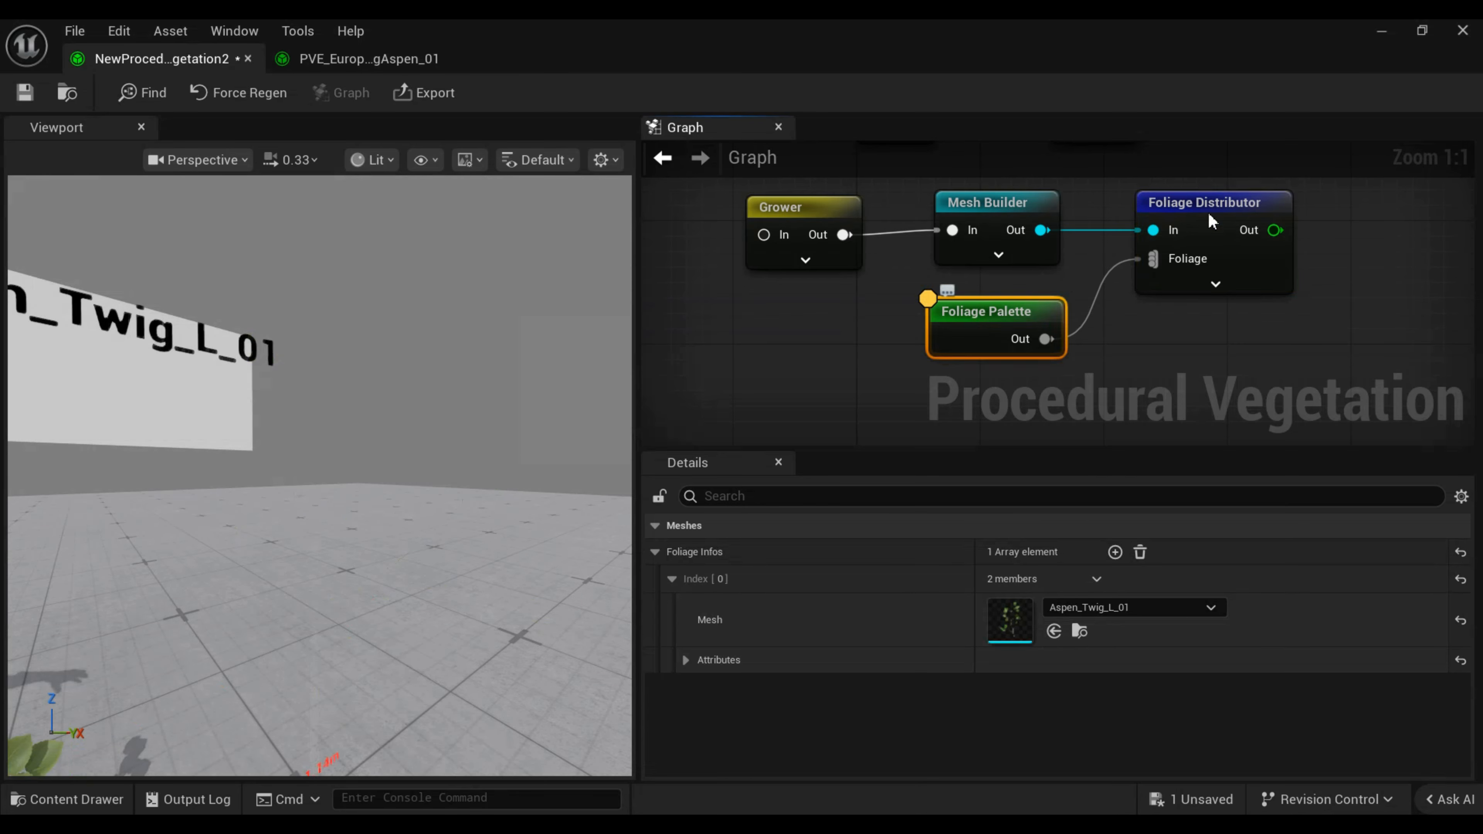
left_click(1241, 202)
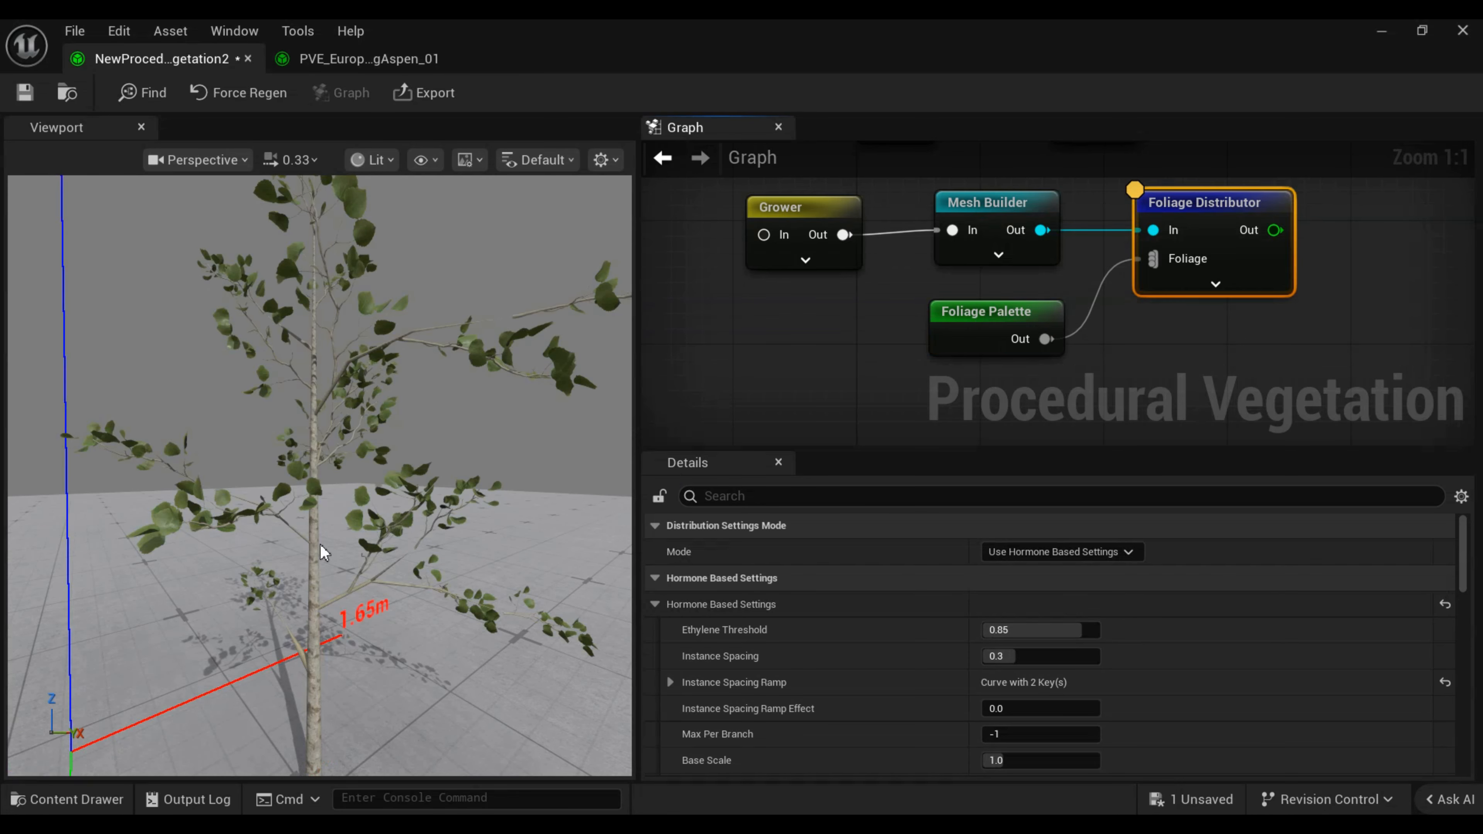
mouse_move(321, 546)
right_mouse_down()
mouse_move(365, 575)
mouse_move(313, 543)
mouse_move(330, 537)
right_mouse_up()
key("s")
key("w")
key("s")
key("w")
key("s")
Try the Alternate and Opposite phyllotaxy types on the Grower node to compare their branch arrangements.
left_click(780, 207)
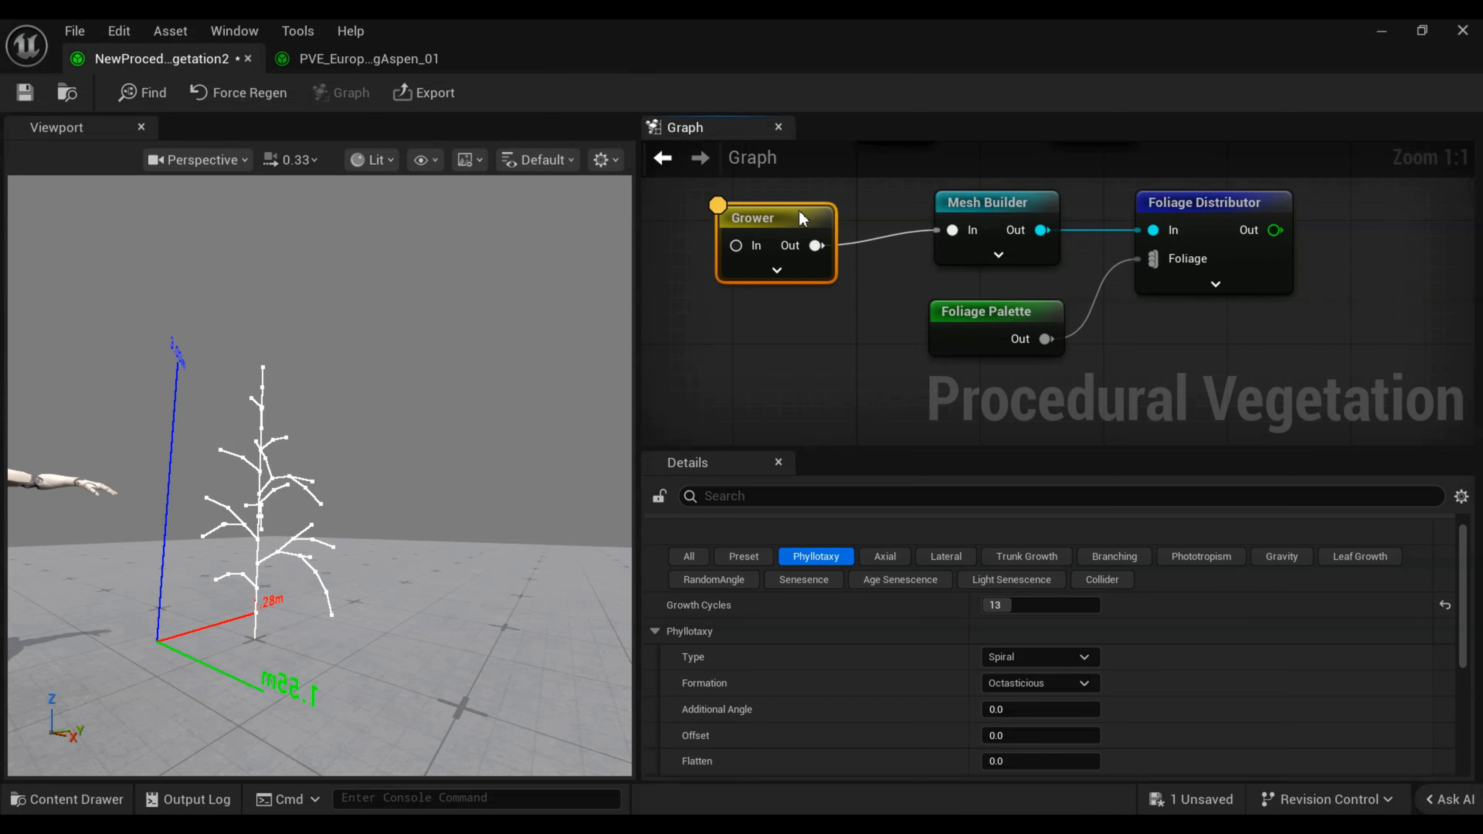
left_click_drag(373, 456, 600, 462, "alt")
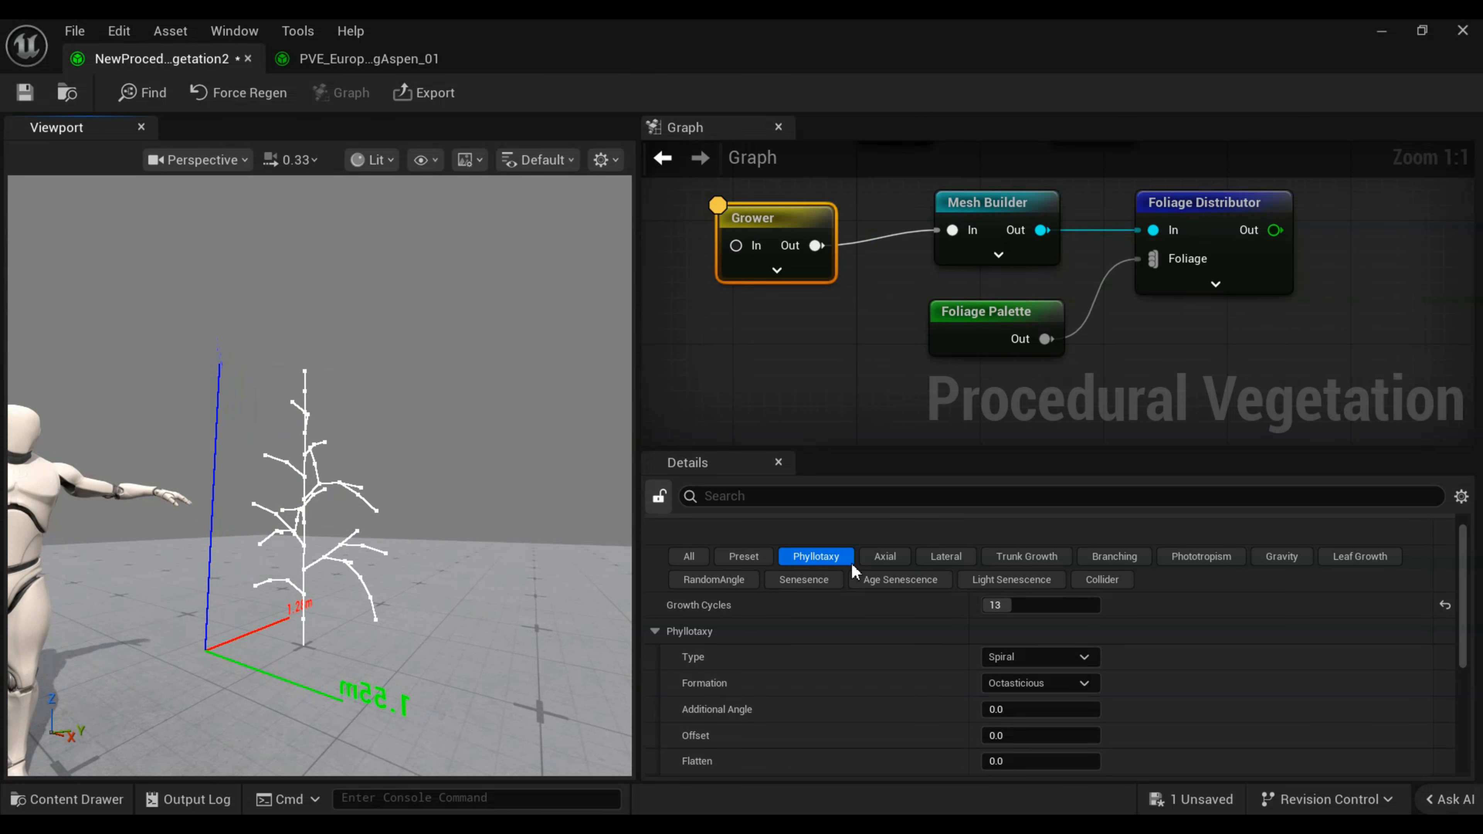
left_click(1070, 663)
left_click(941, 676)
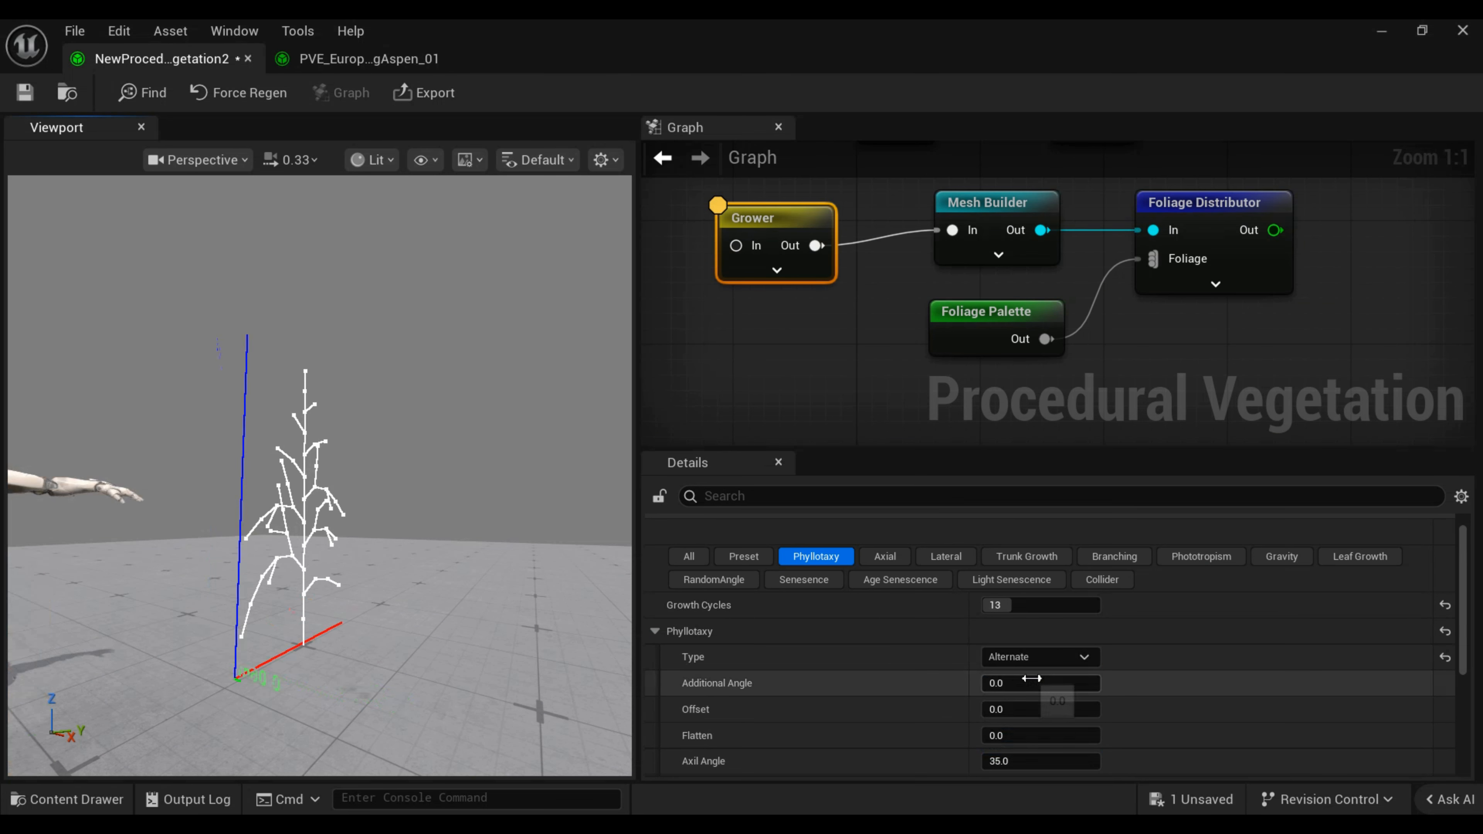
left_click(1056, 661)
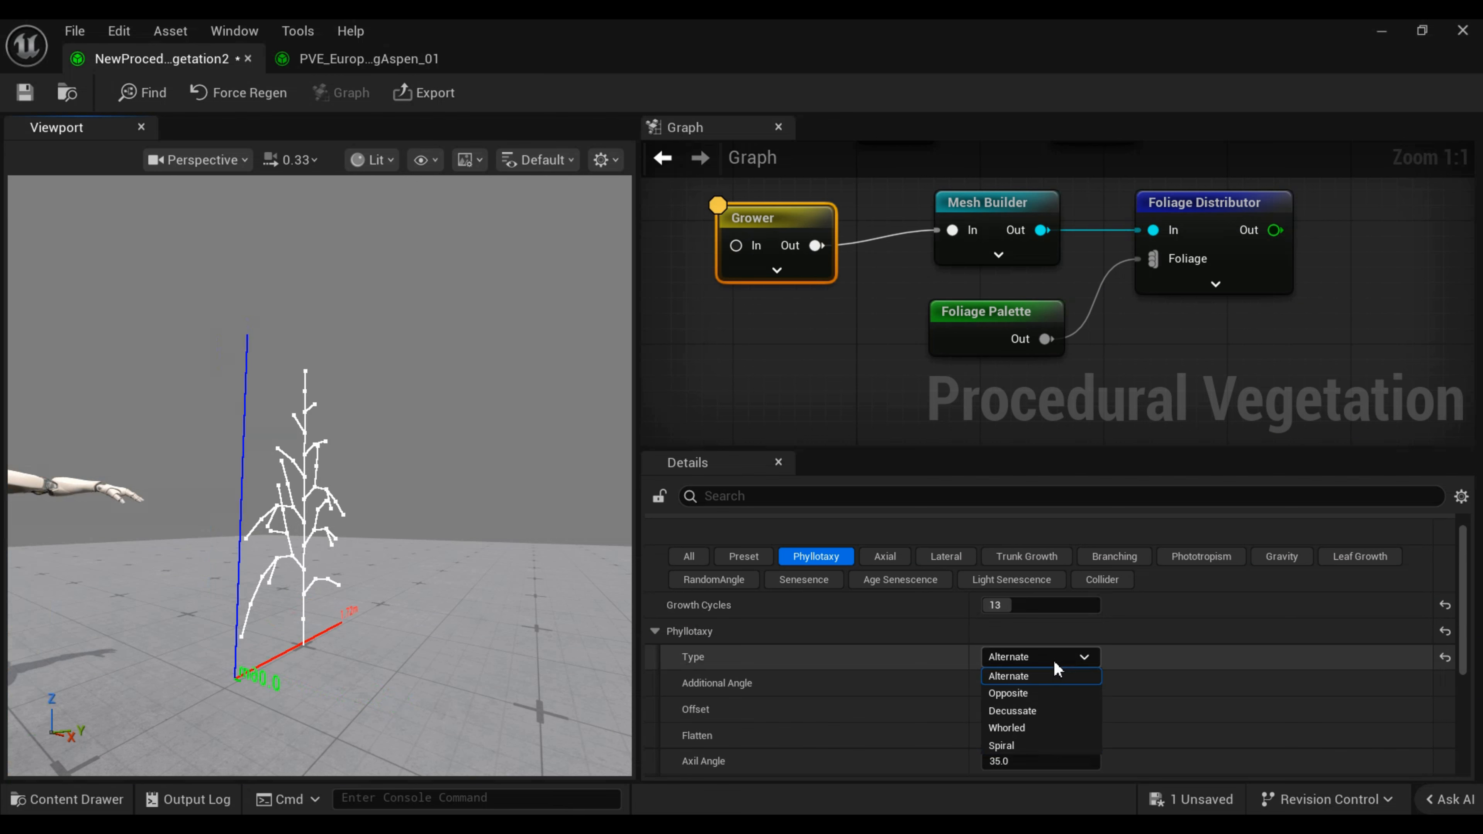
left_click(1053, 700)
key("alt+Tab")
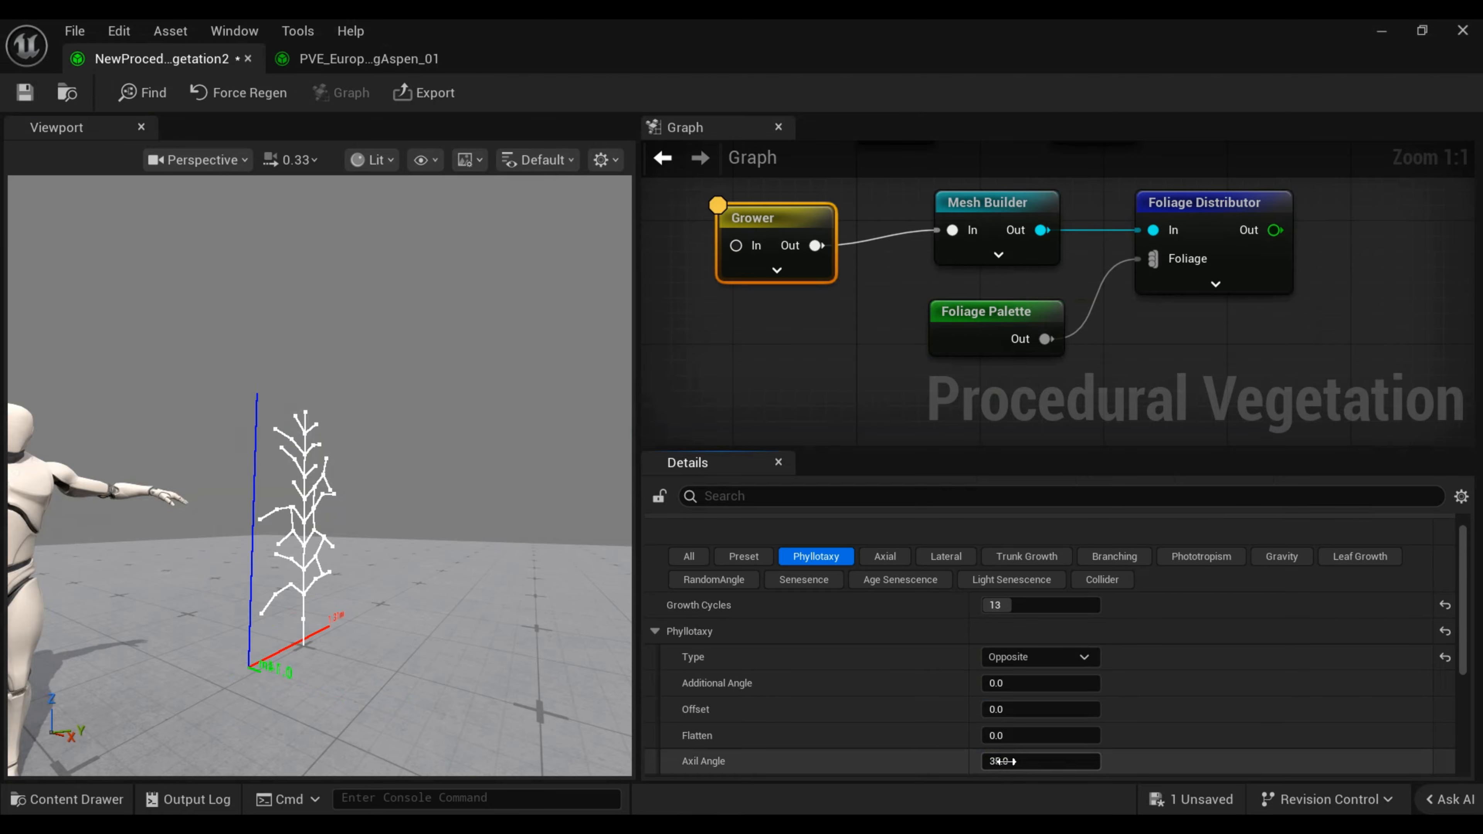
Try a Grower Axil Angle of 30.582659, and reset both the angle and the phyllotaxy type to their defaults.
left_click_drag(1027, 761, 1017, 761)
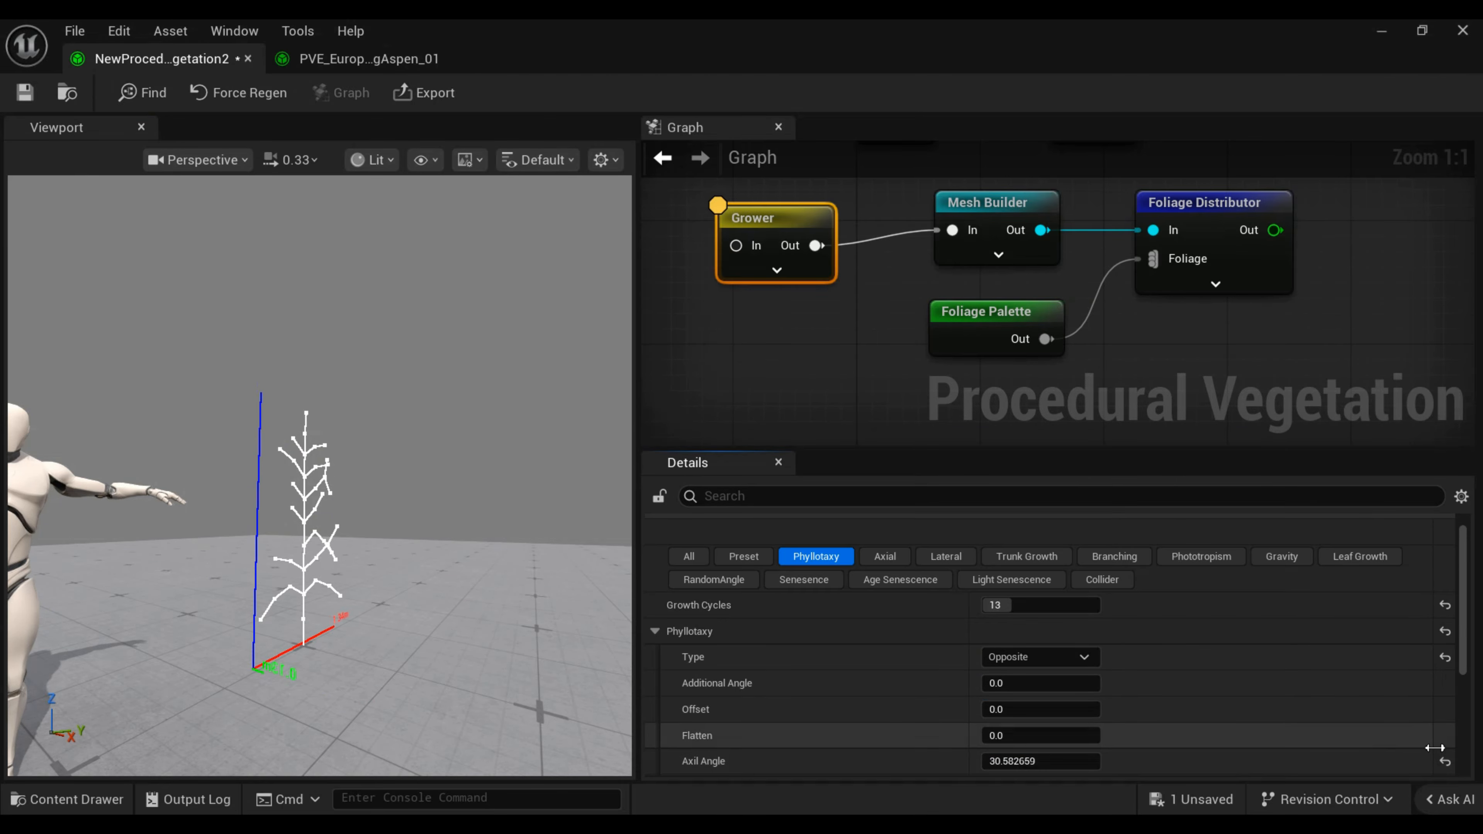
left_click(1445, 761)
left_click(1445, 658)
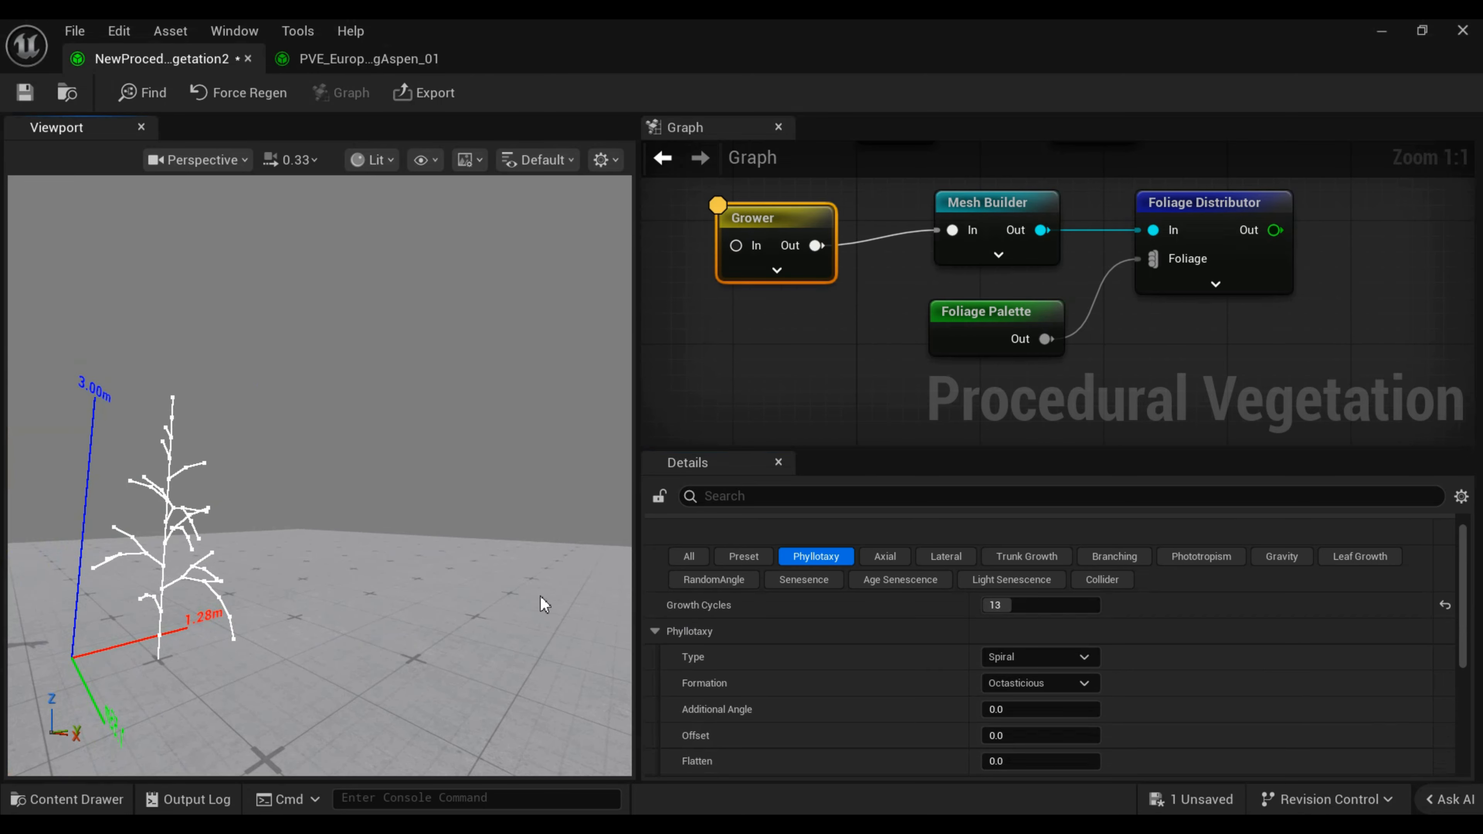
Try Axial Elongation values of 0.38632 and 1.0 on the Grower, and reset the parameter to its default.
left_click(891, 558)
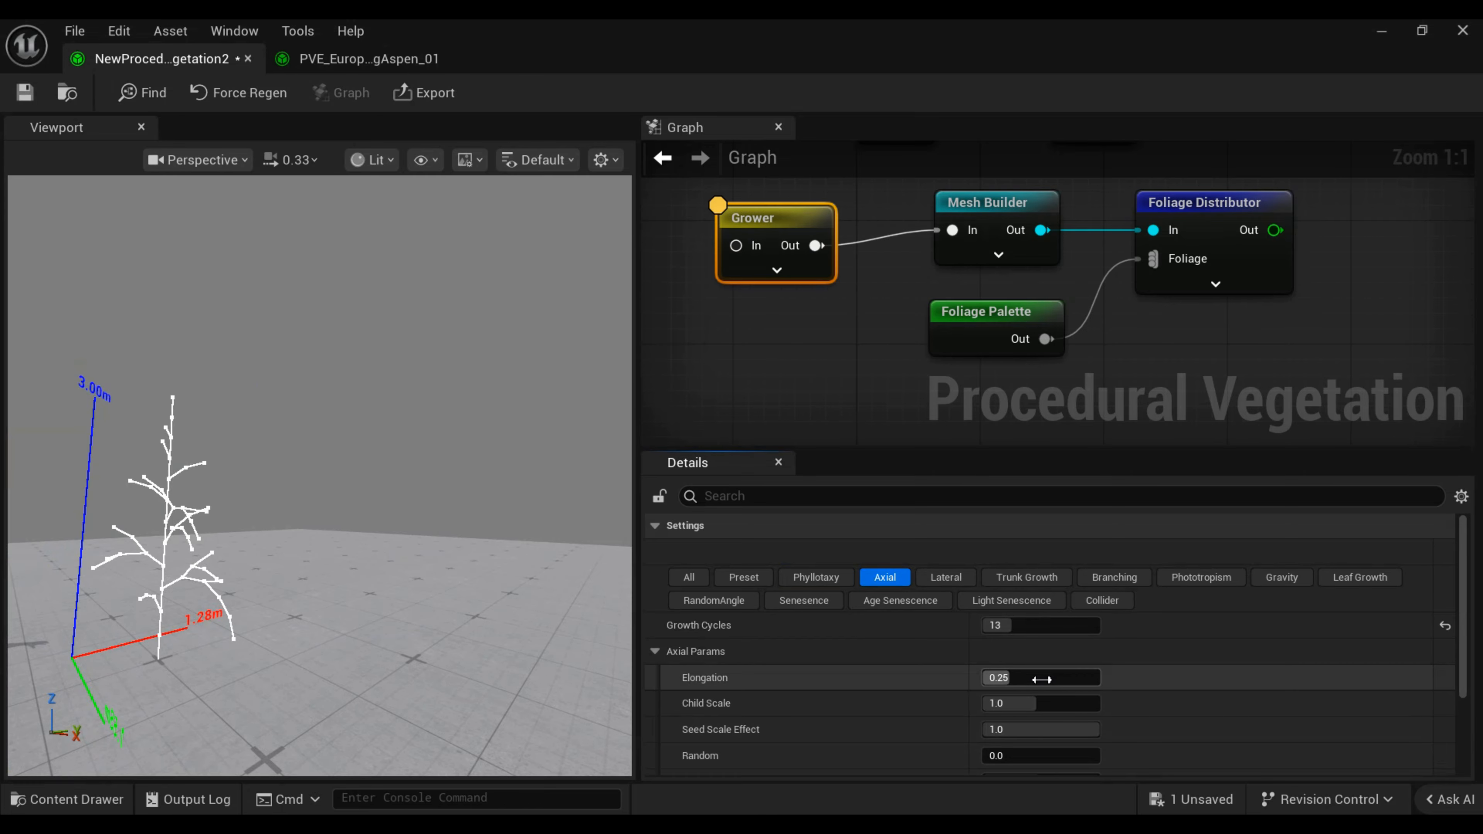
left_click(1007, 678)
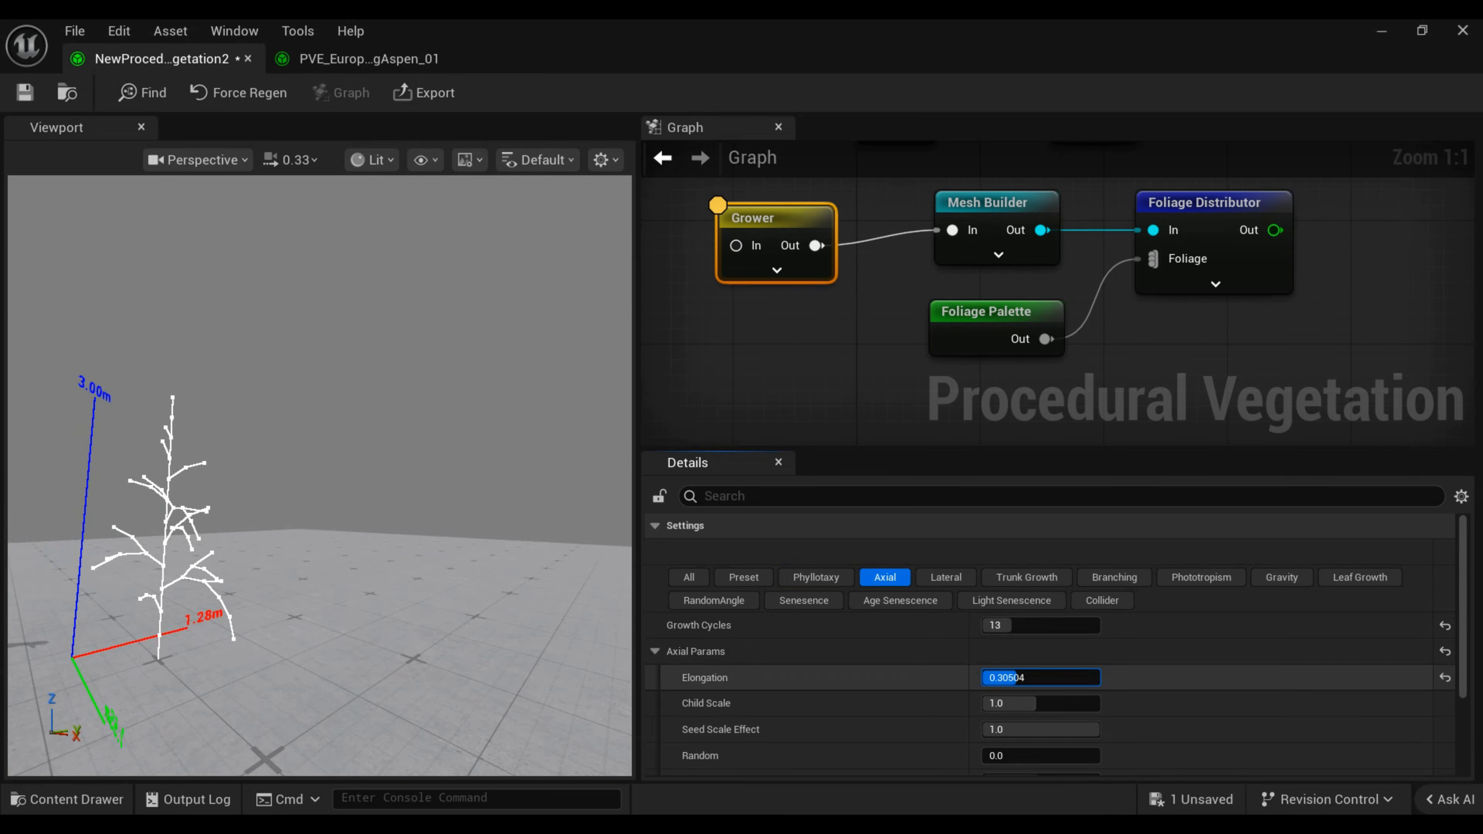
left_click_drag(1012, 677, 1038, 677)
left_click(1039, 679)
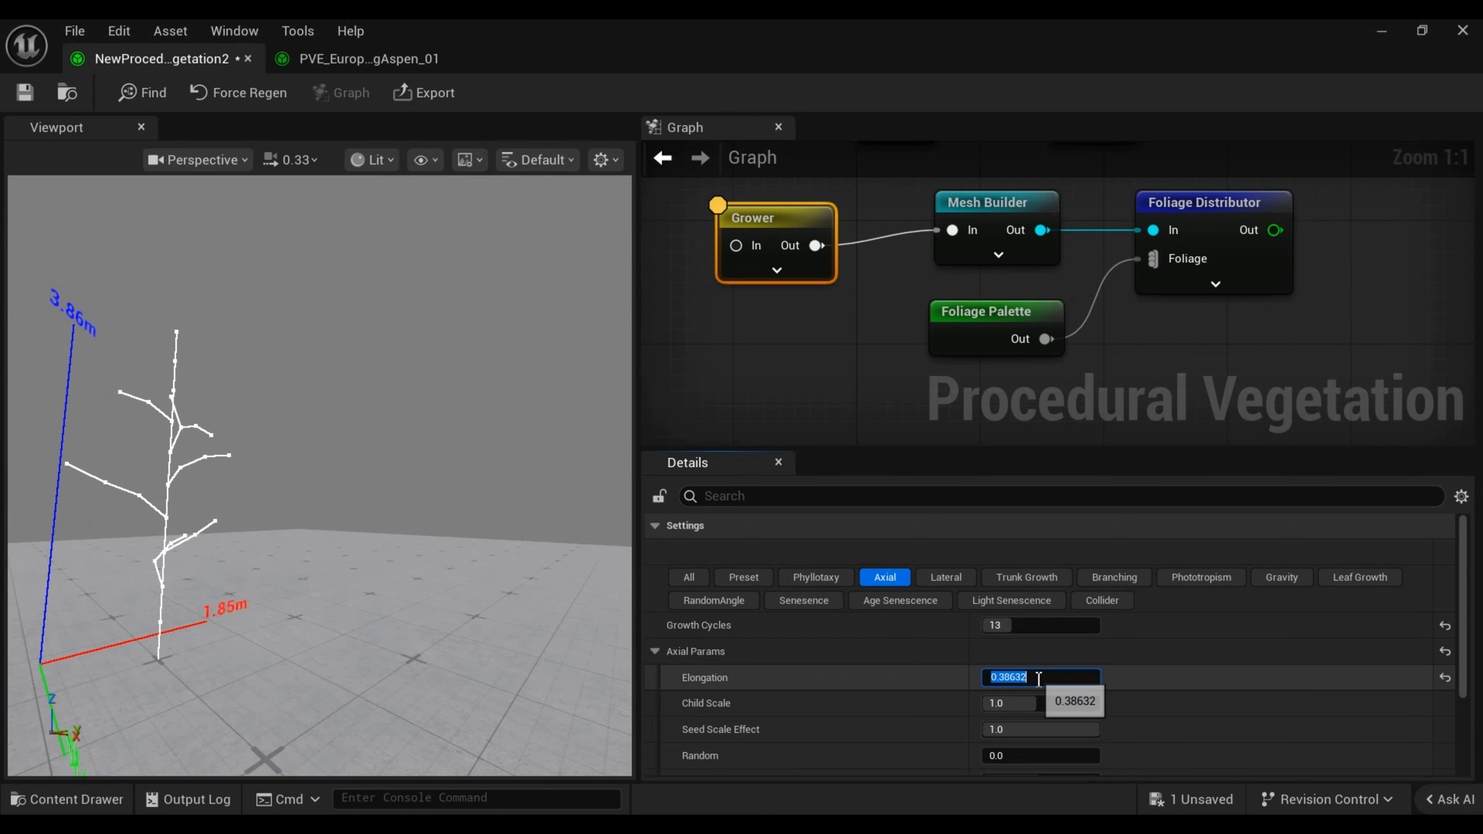
type("1")
key("Return")
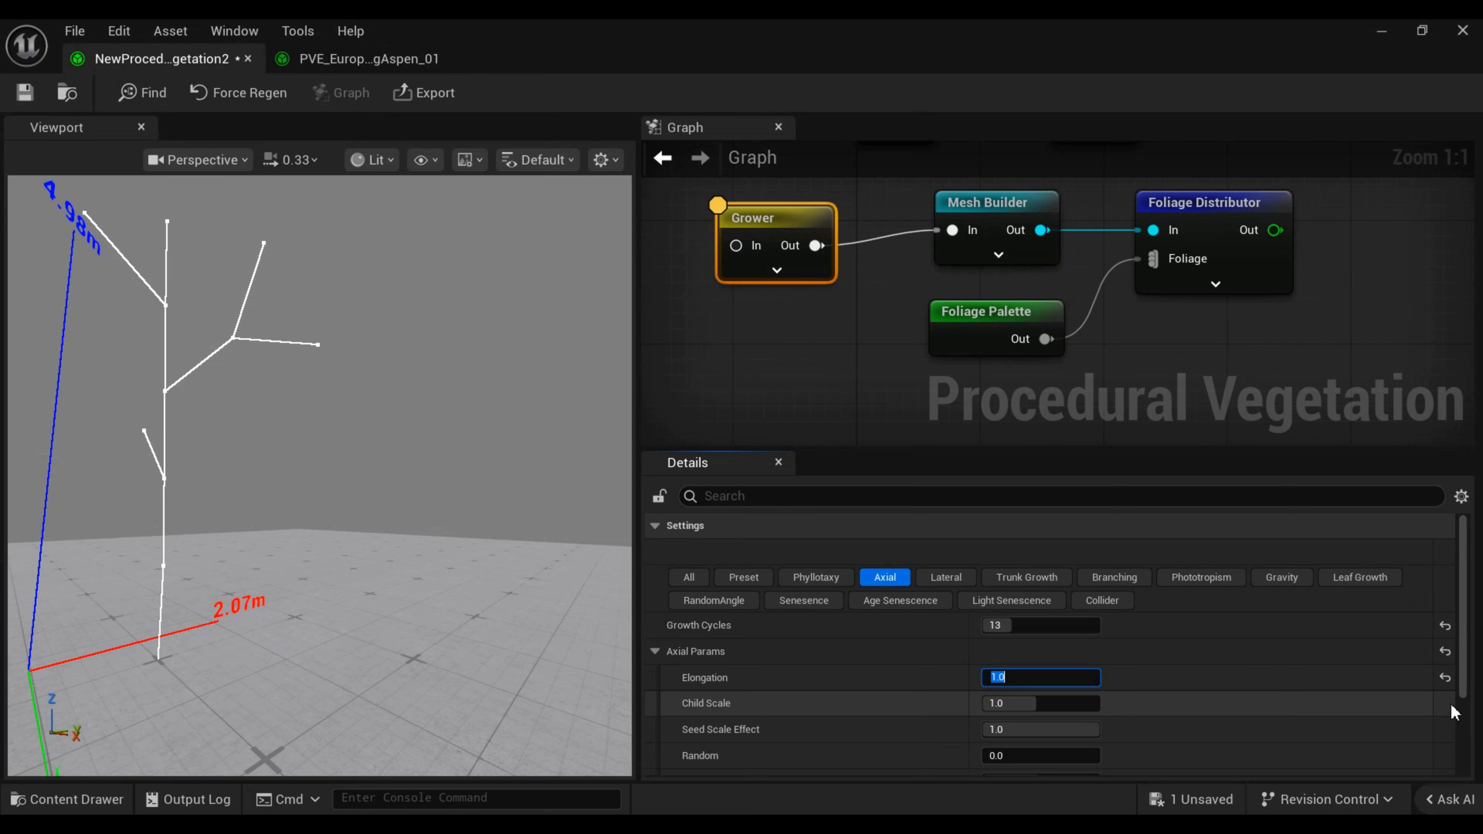
left_click(1444, 677)
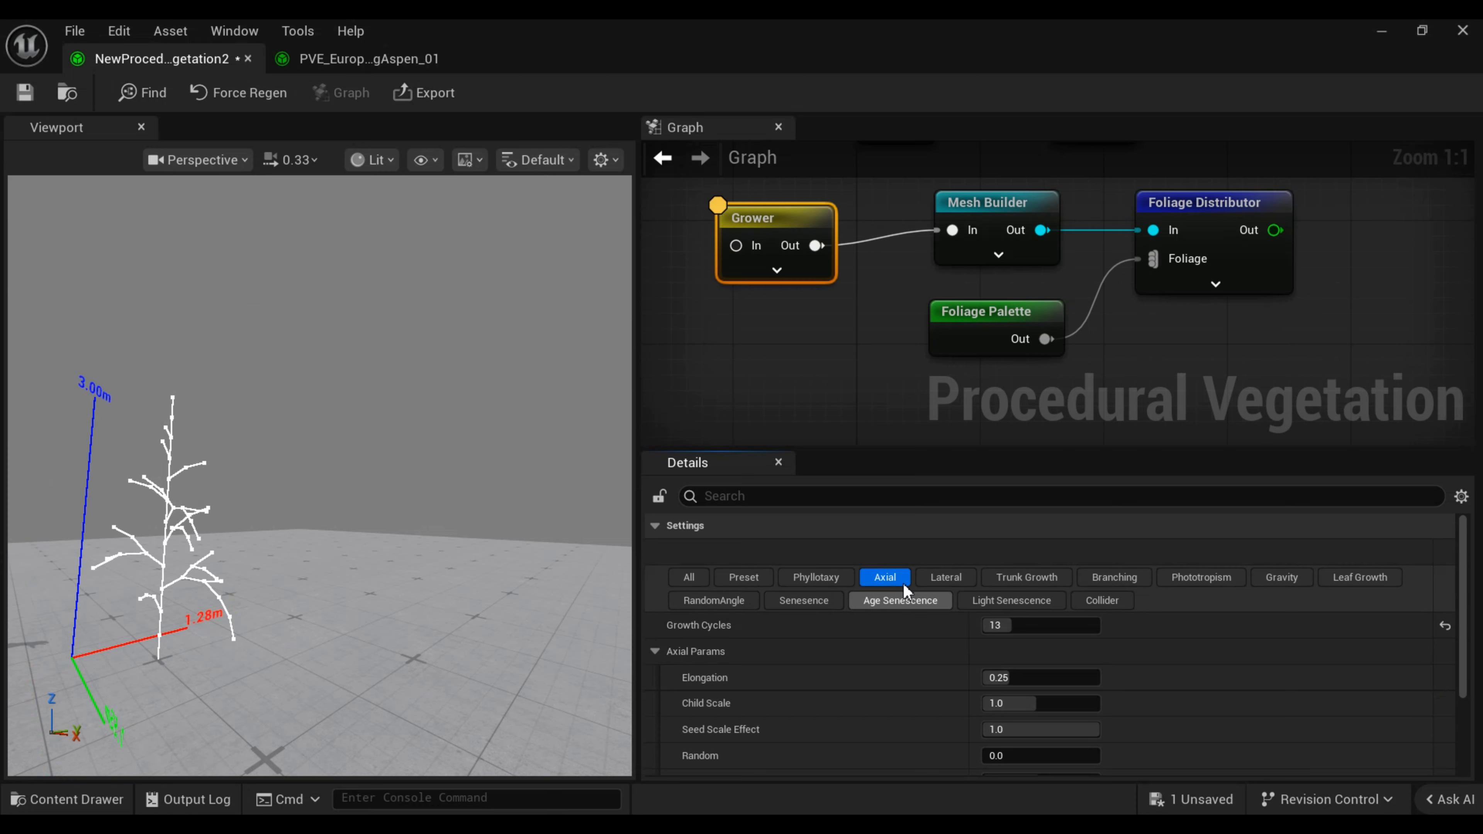
Try Lateral Elongation values of 0.006314 and 0.009942 on the Grower, checking the trunk mesh between changes.
left_click(945, 577)
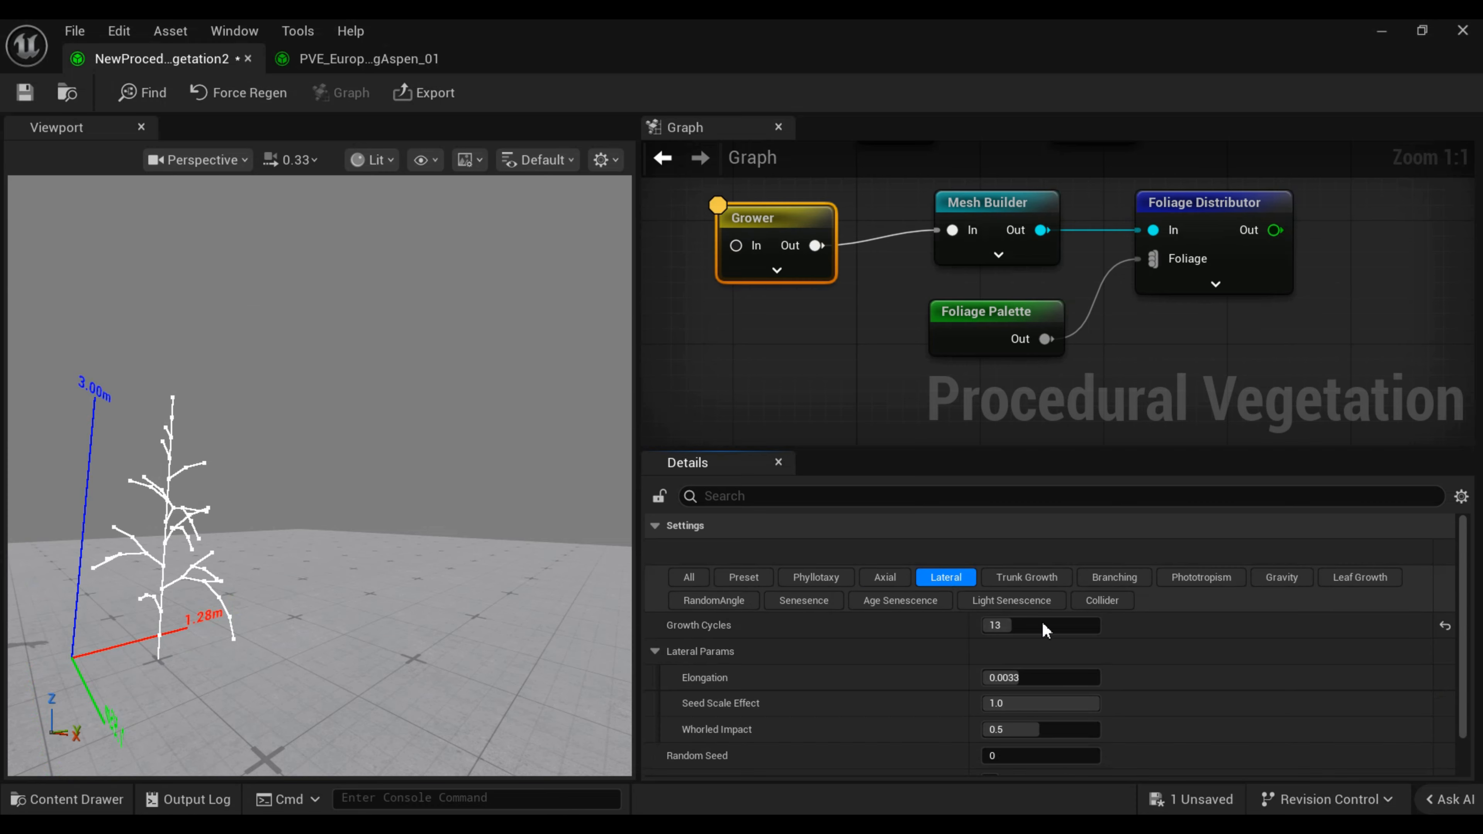
left_click(1015, 678)
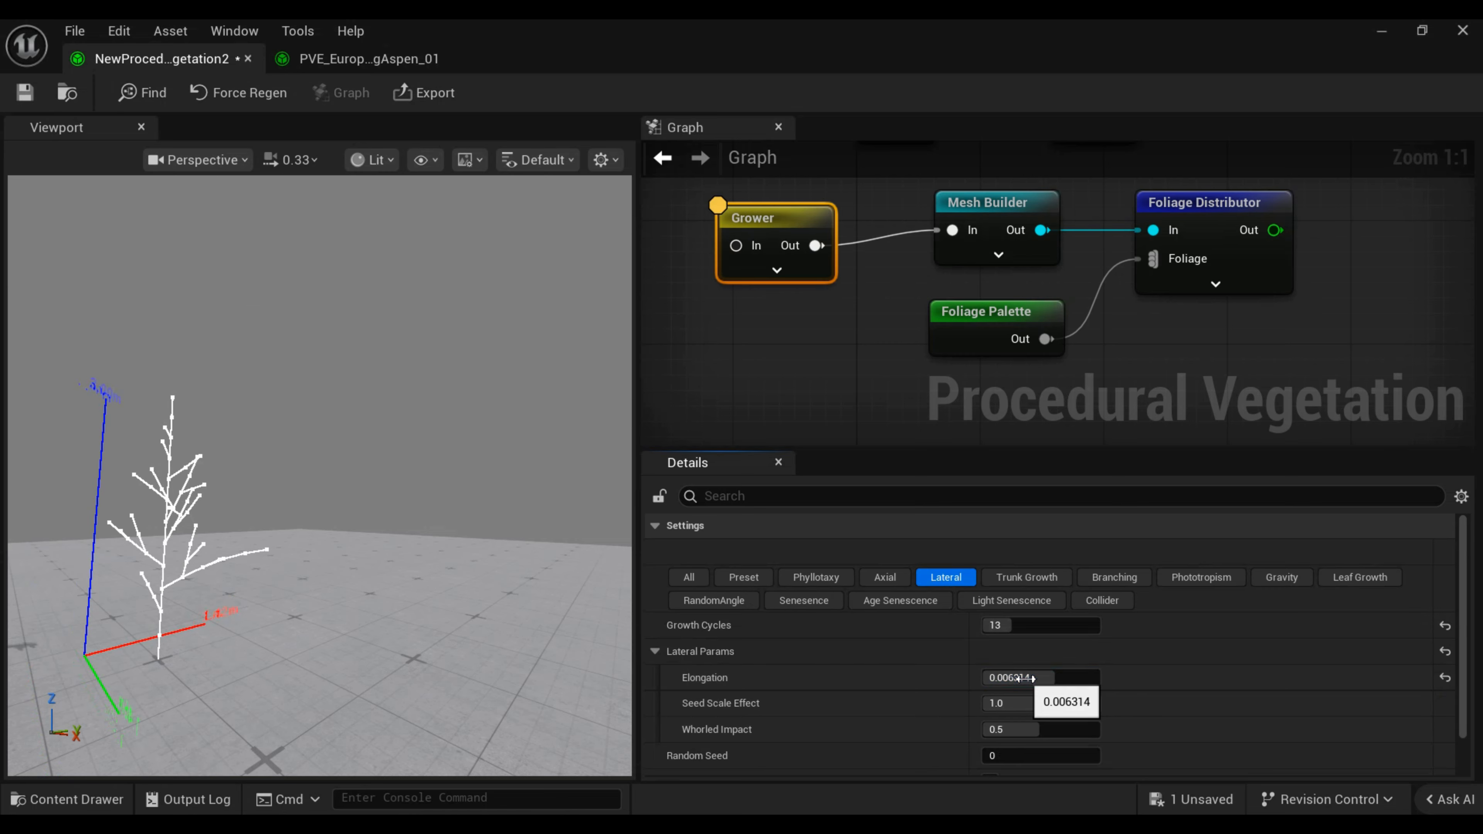
left_click(982, 209)
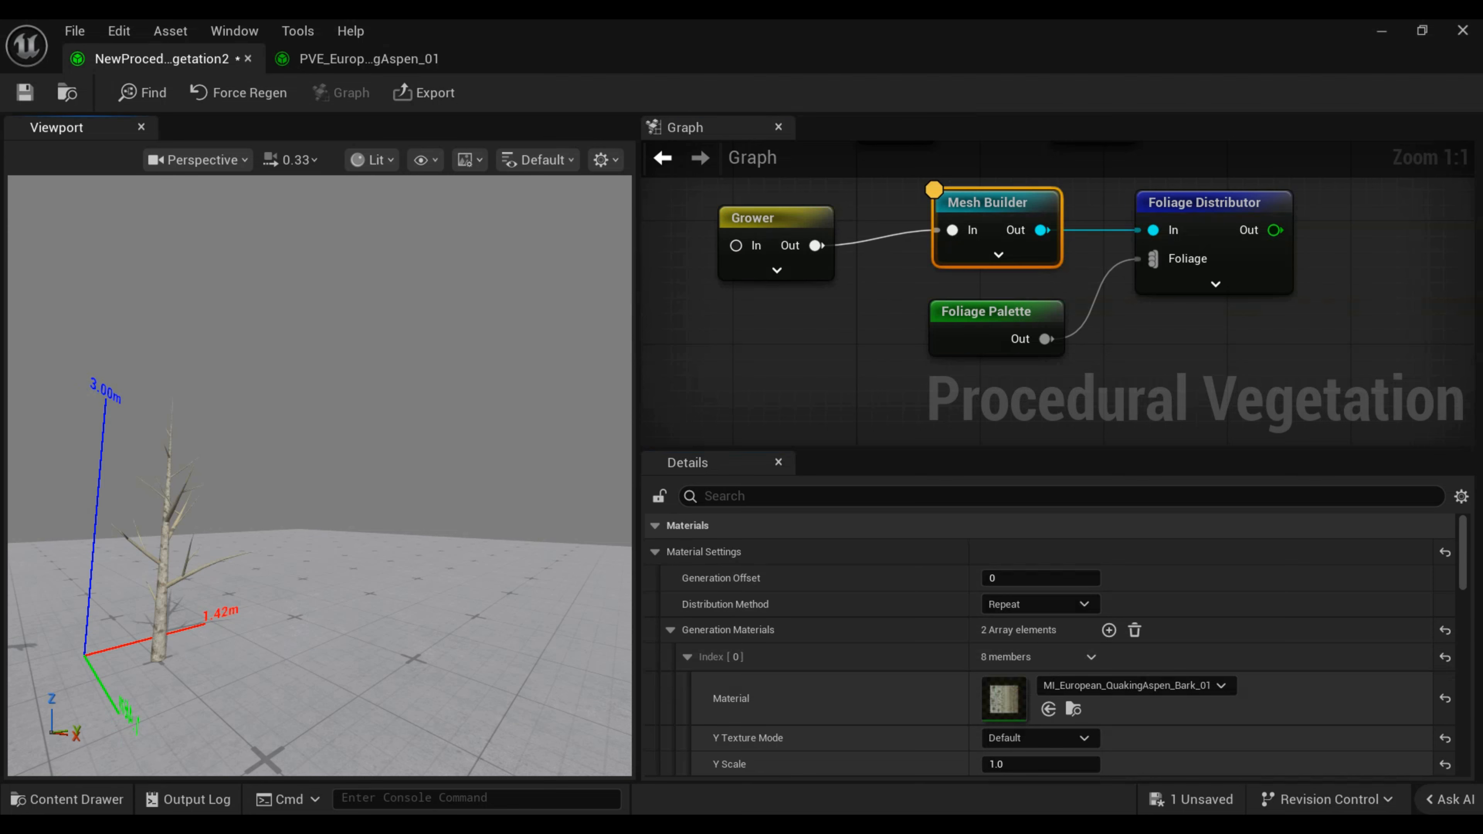
left_click_drag(182, 643, 169, 634)
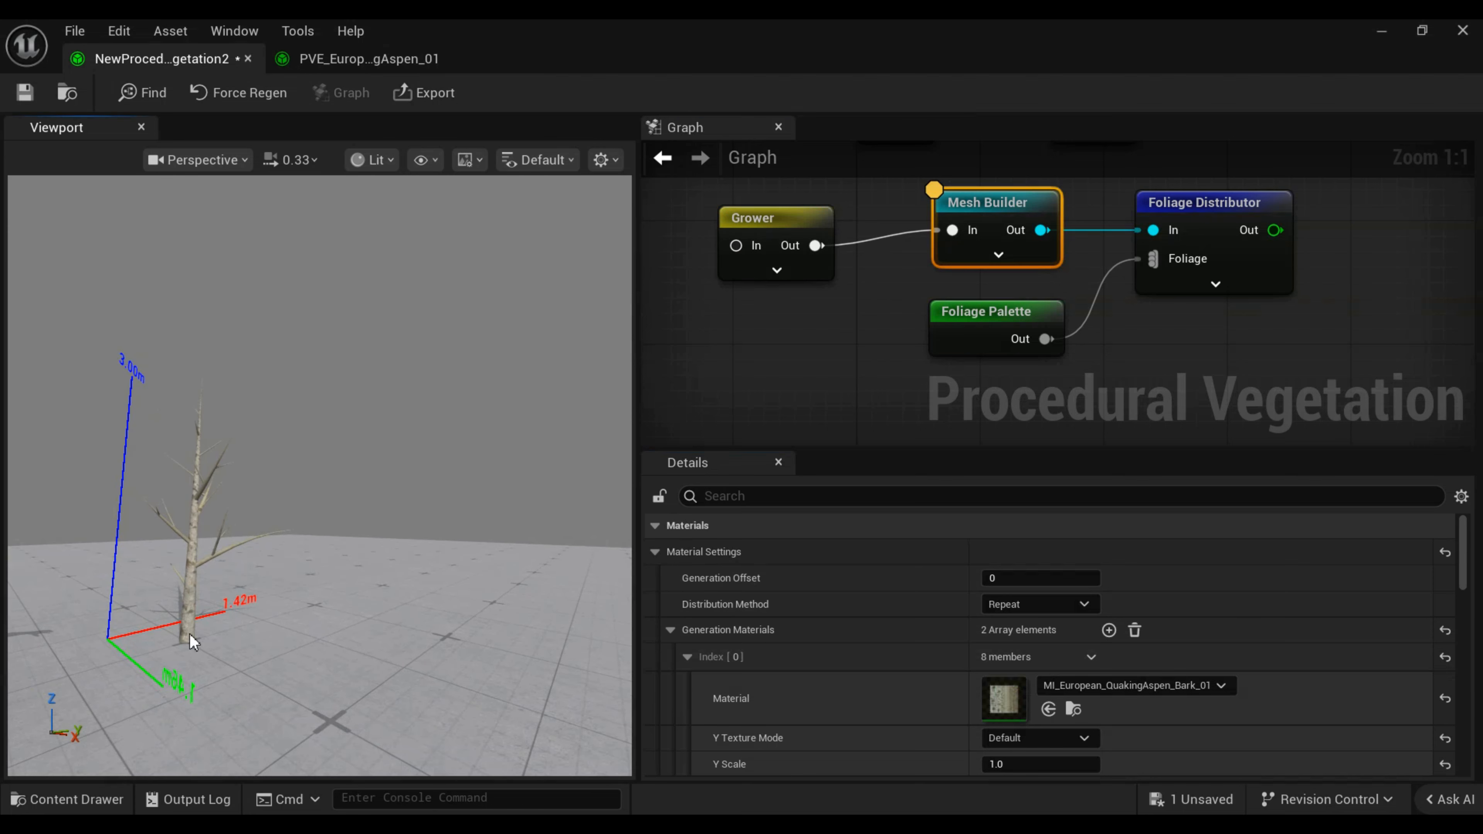
left_click(794, 228)
mouse_move(1045, 679)
left_mouse_down()
mouse_move(1085, 679)
mouse_move(1064, 678)
left_mouse_up()
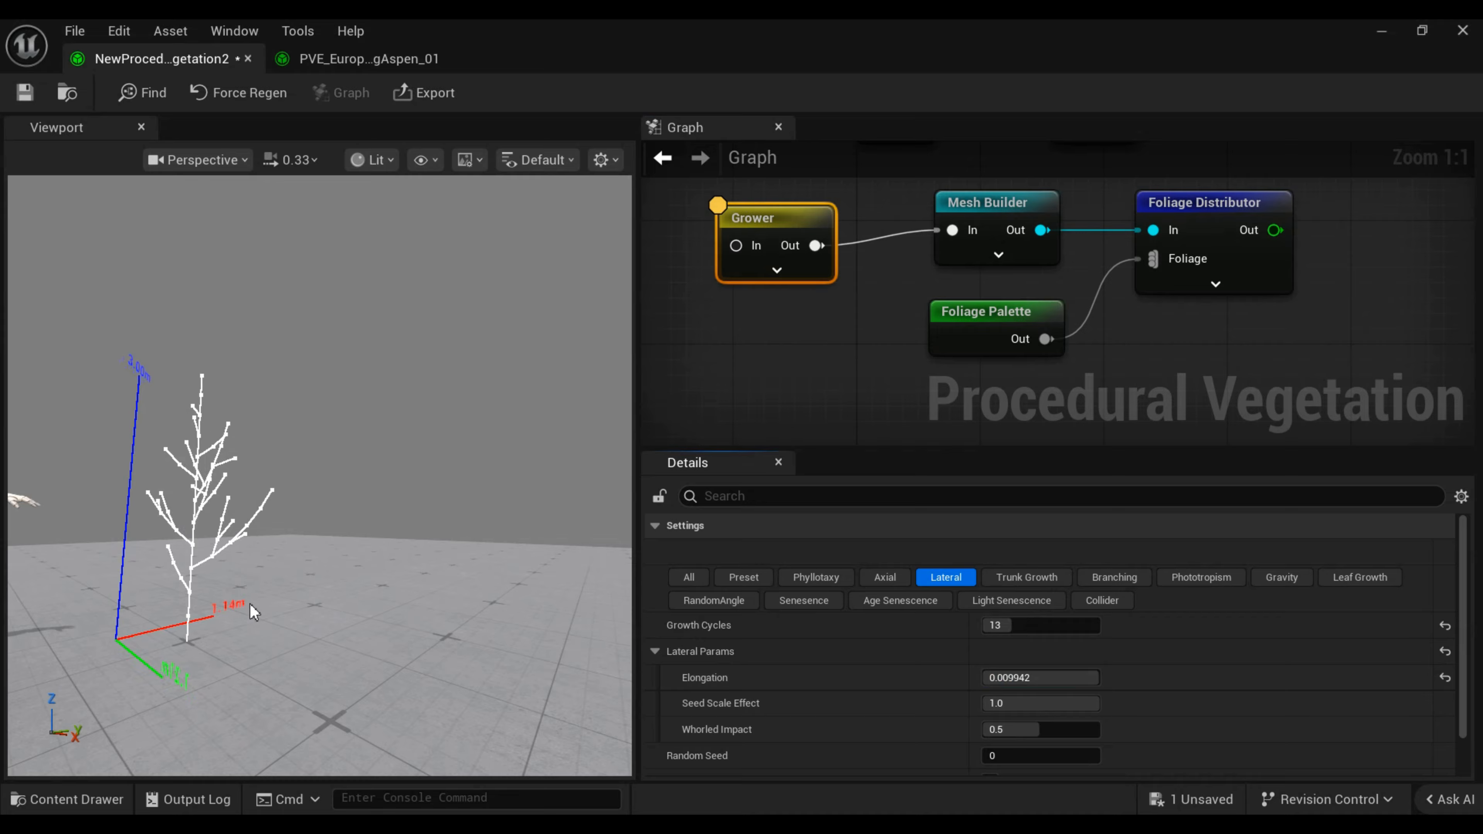
Lock the viewport preview to the Mesh Builder node's output.
left_click(984, 201)
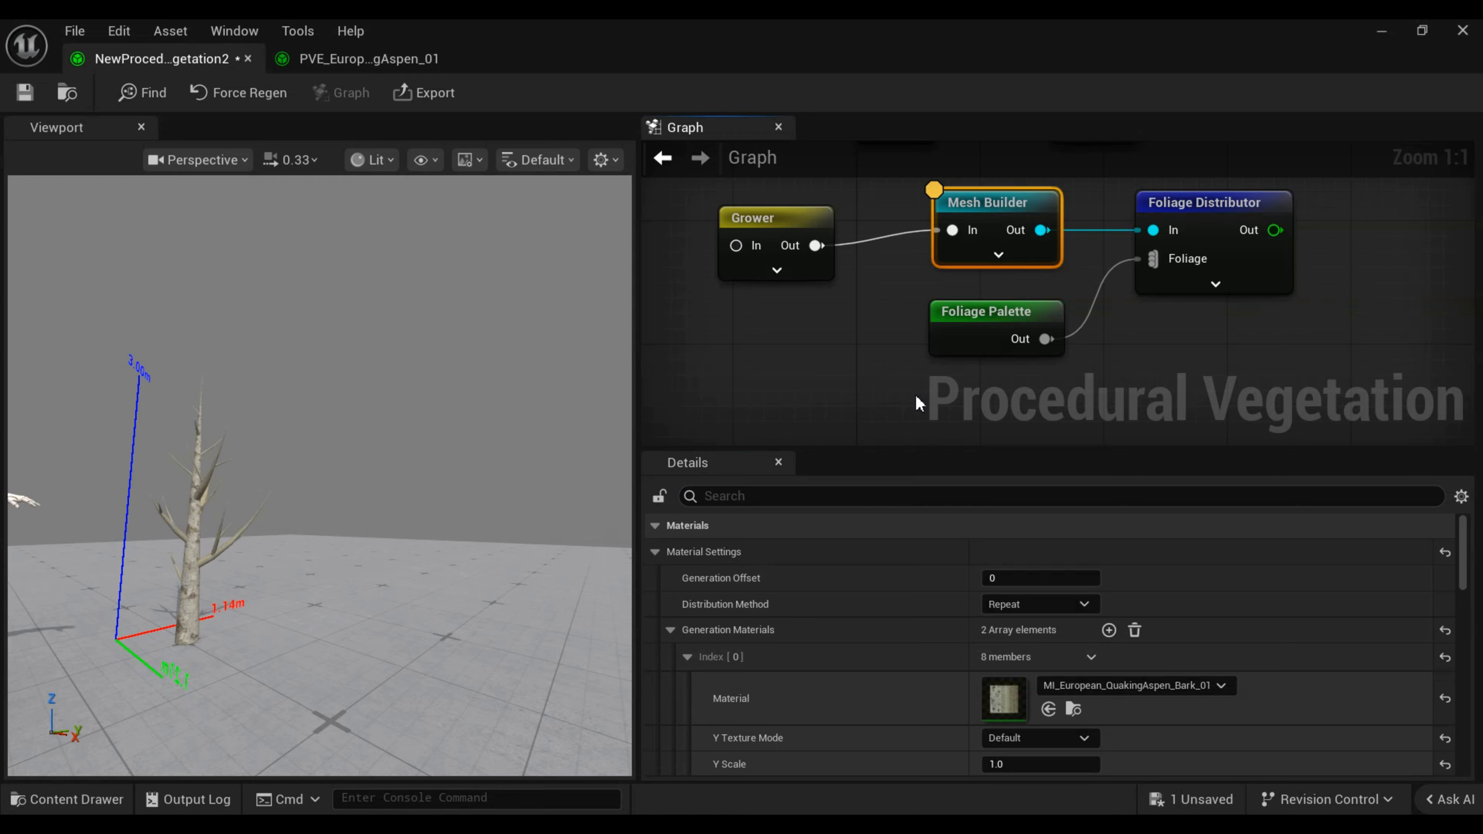
key("ctrl+l")
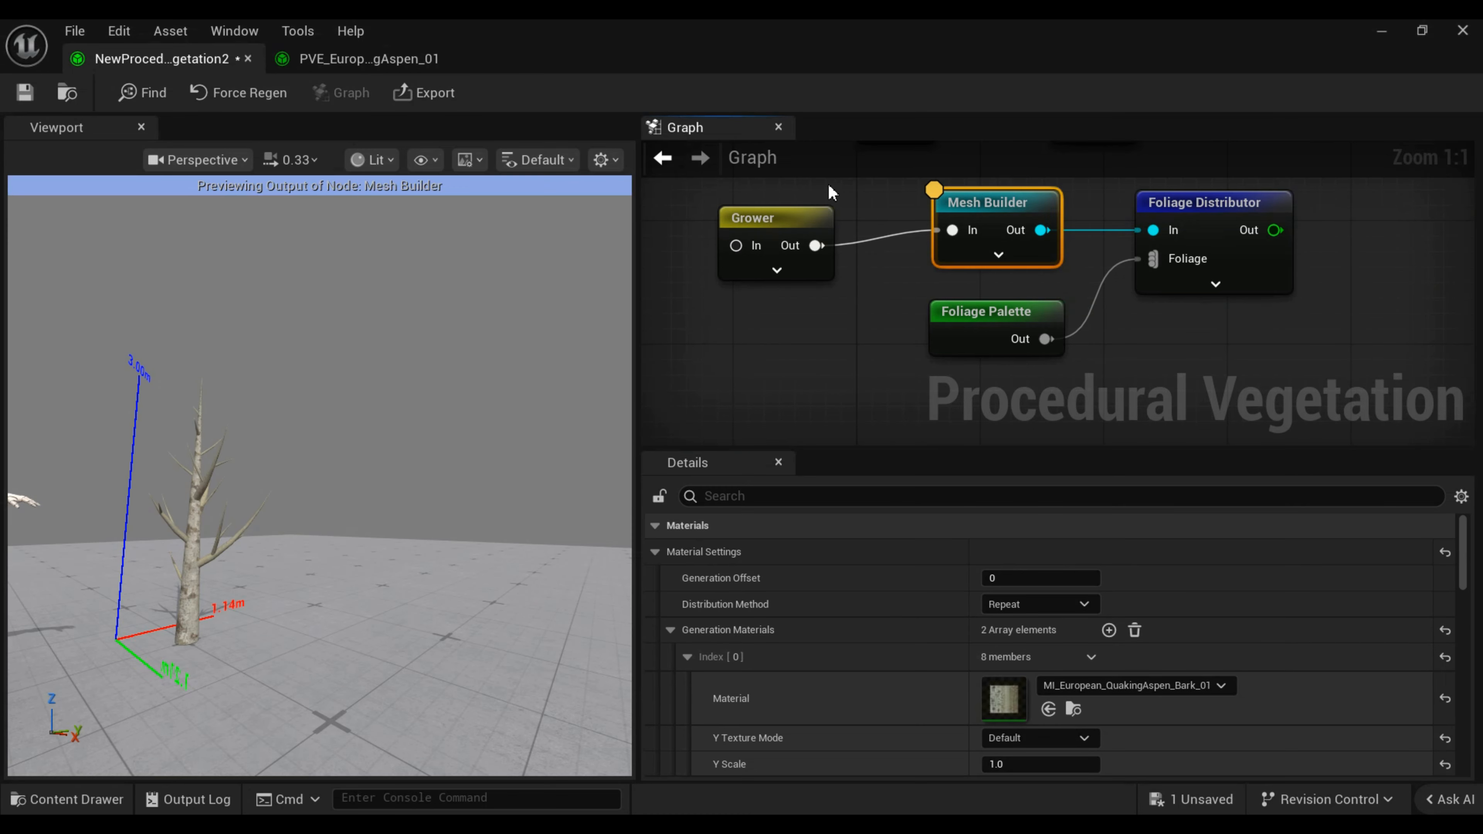
Try a Lateral Elongation of about 0.0041 on the Grower, and reset the parameter to its default.
left_click(795, 229)
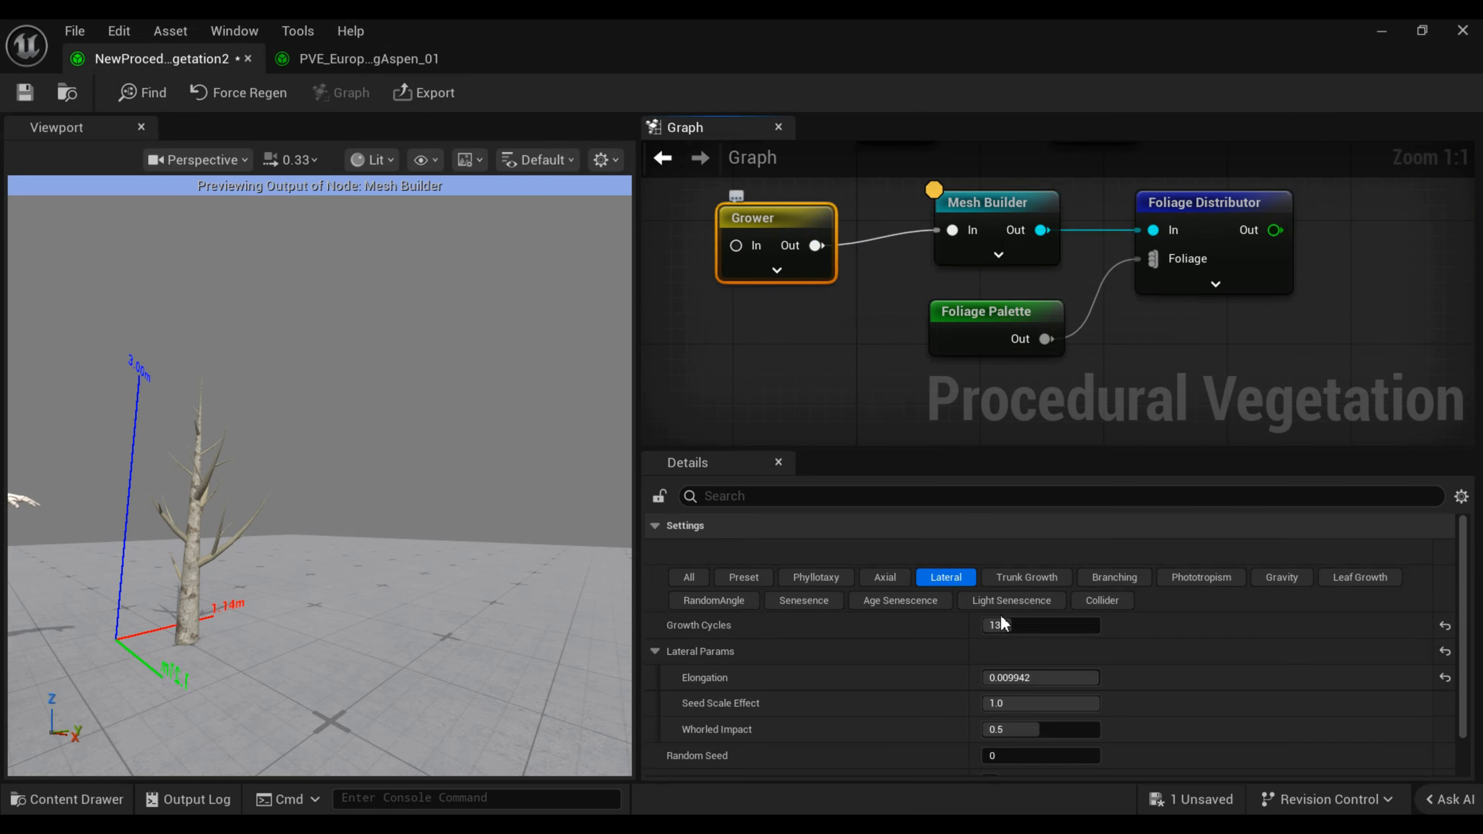
left_click(1039, 677)
mouse_move(1029, 678)
left_mouse_down()
mouse_move(1008, 679)
mouse_move(1051, 679)
mouse_move(1017, 679)
left_mouse_up()
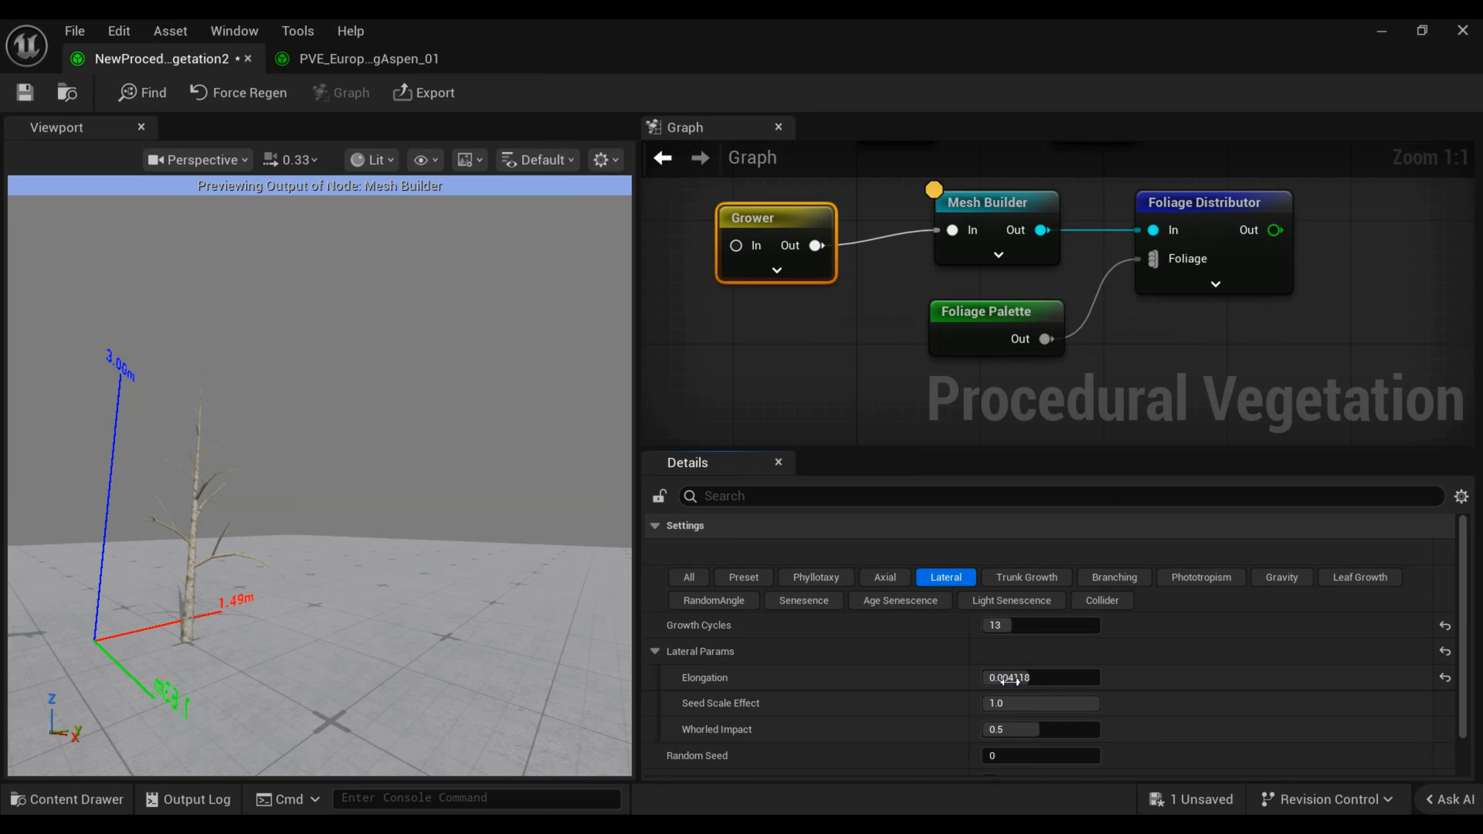
left_click(1454, 679)
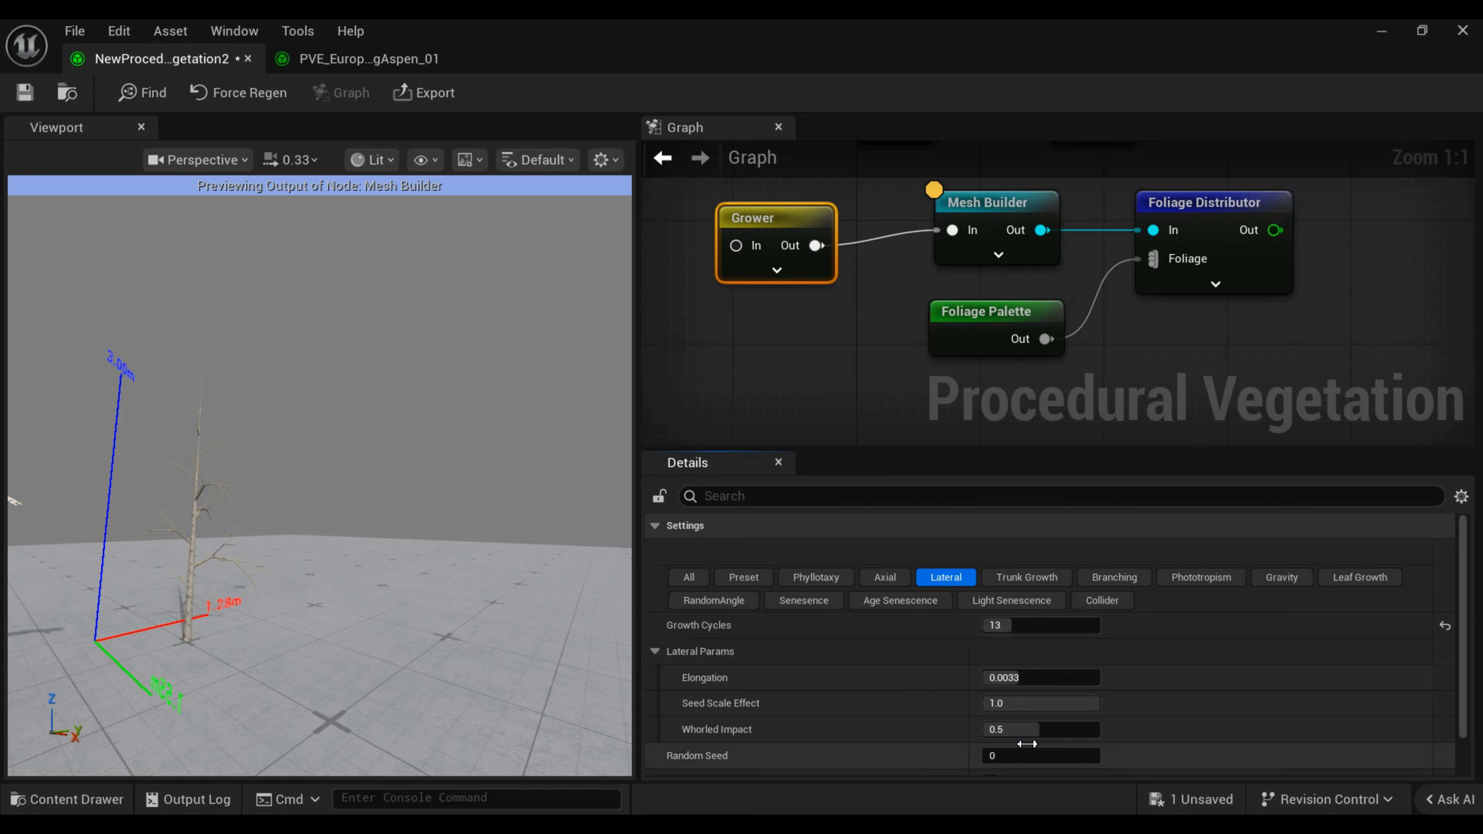
Set the Grower's trunk Plant Length to 10.0 and raise its Growth Cycles to 28.
left_click(1023, 582)
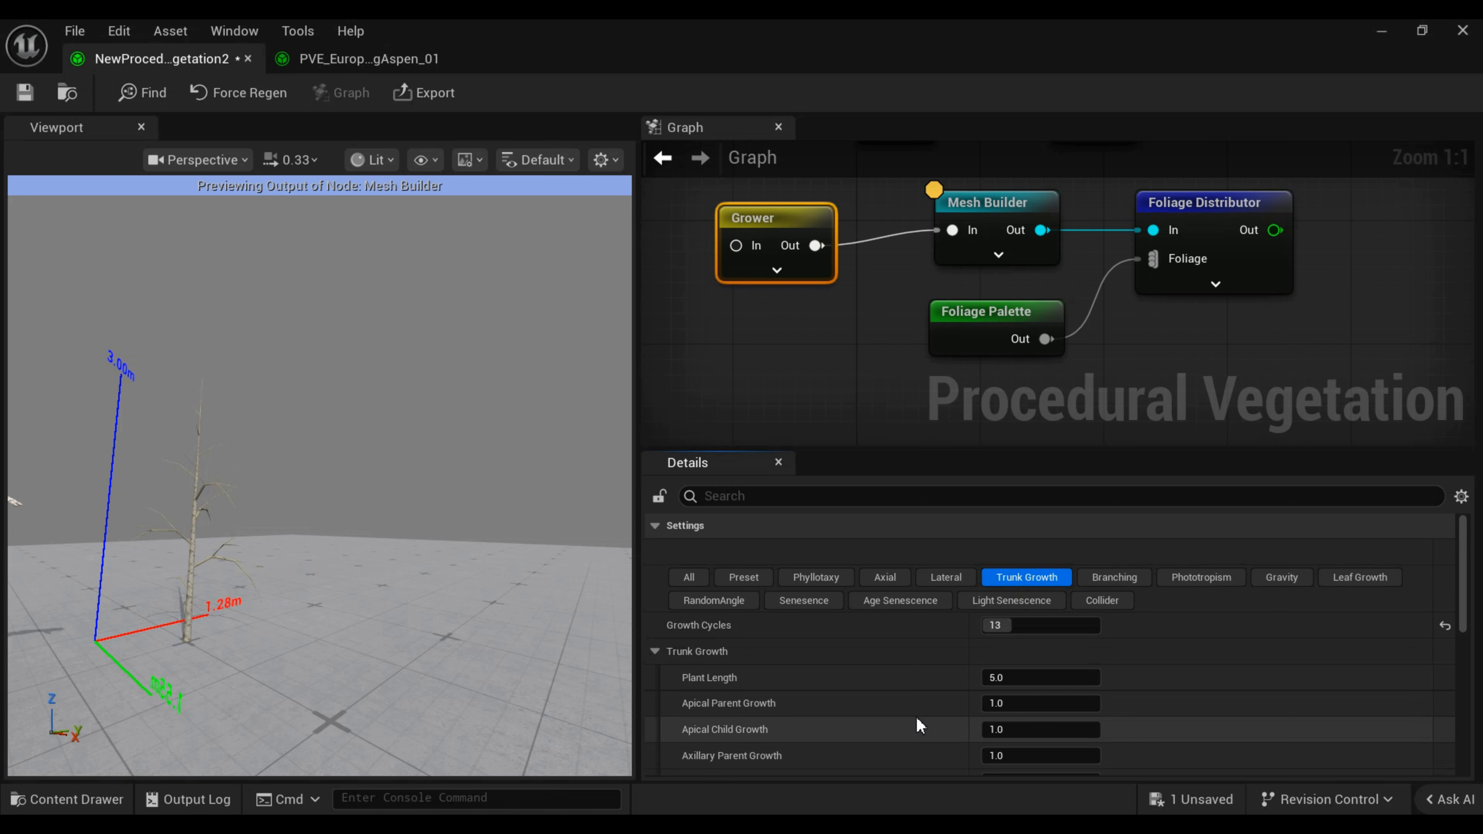
left_click(1010, 678)
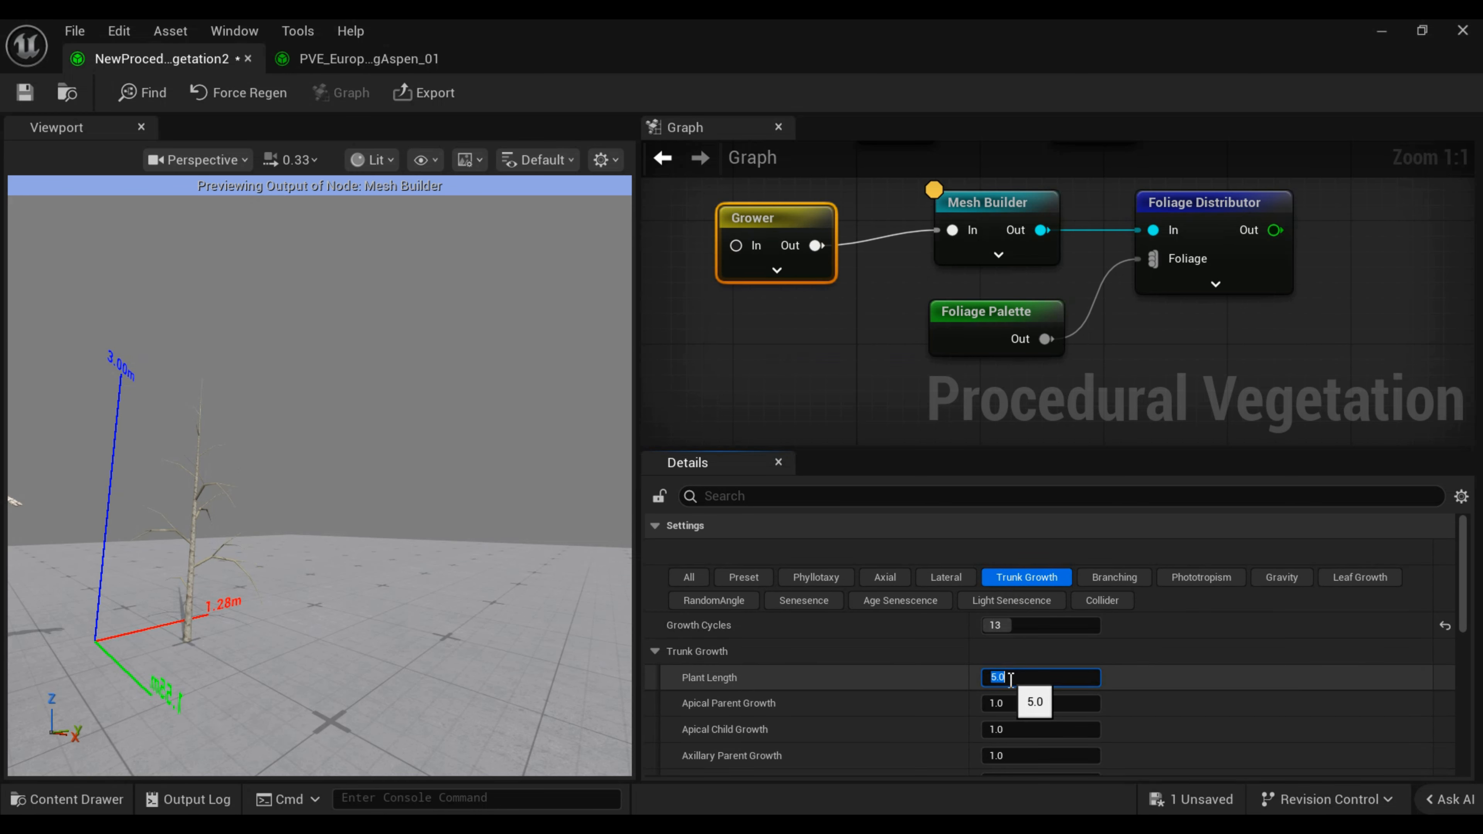
key("Return")
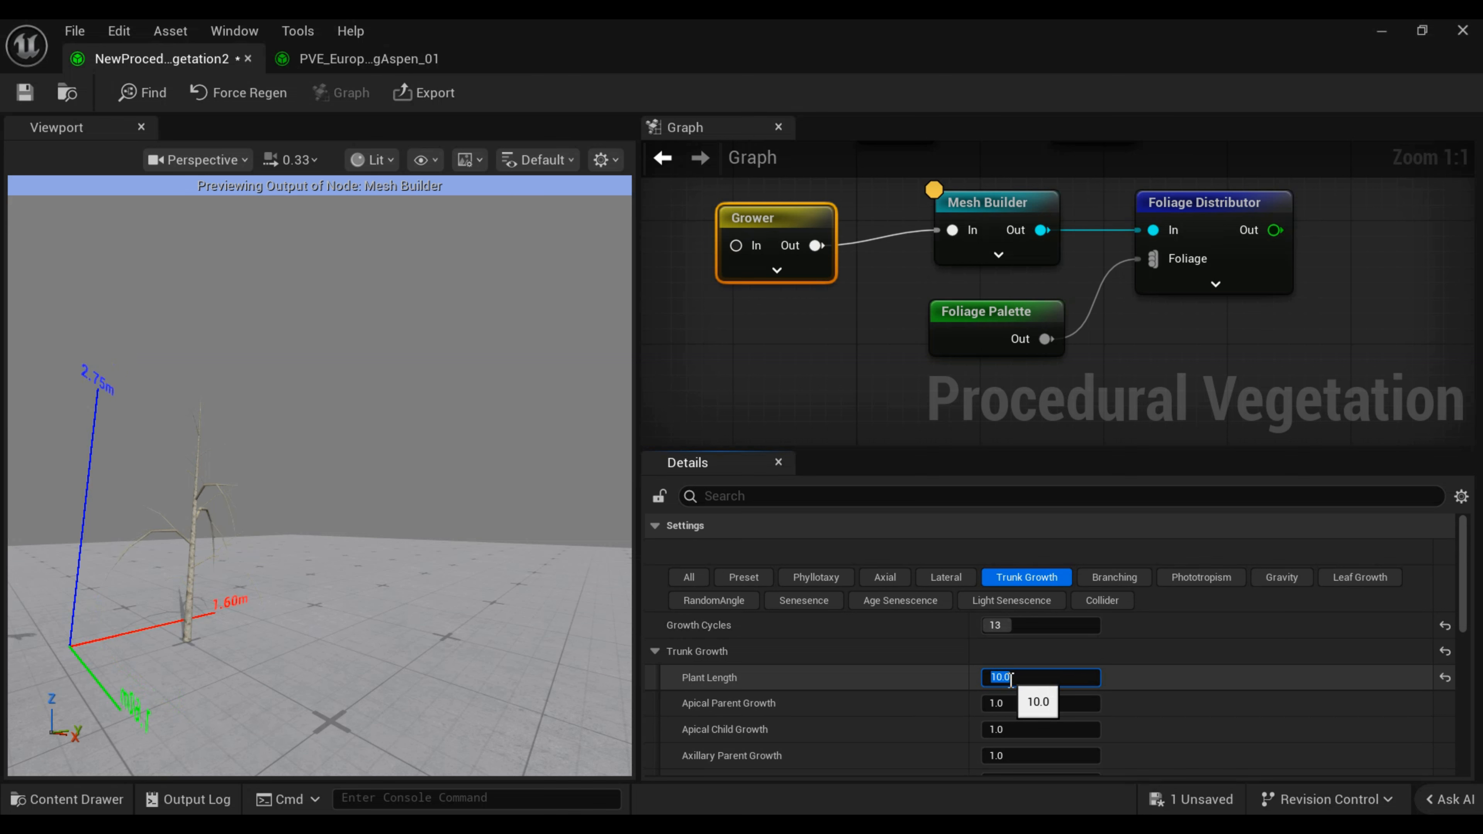
left_click_drag(1000, 624, 1002, 623)
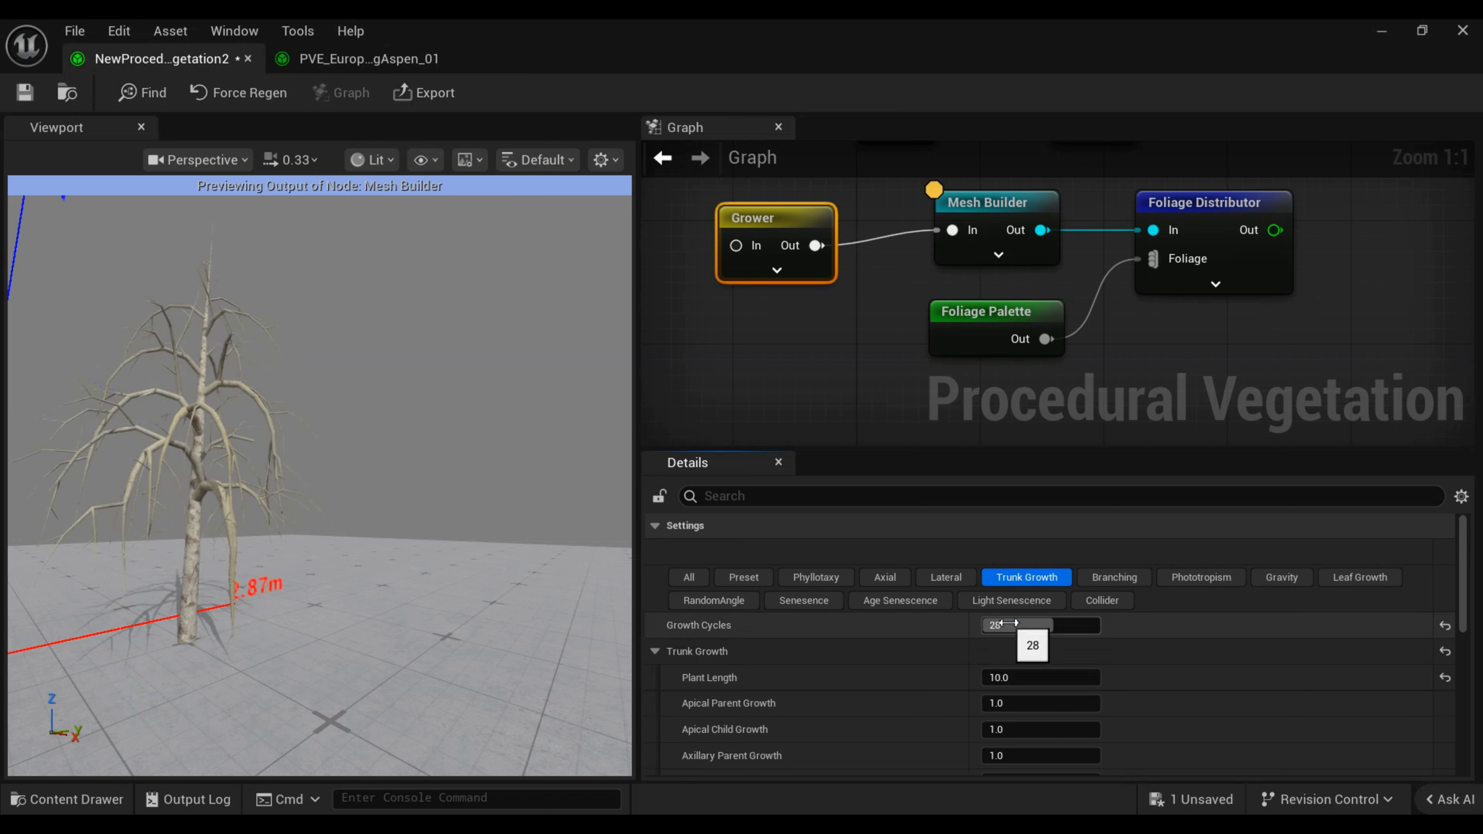
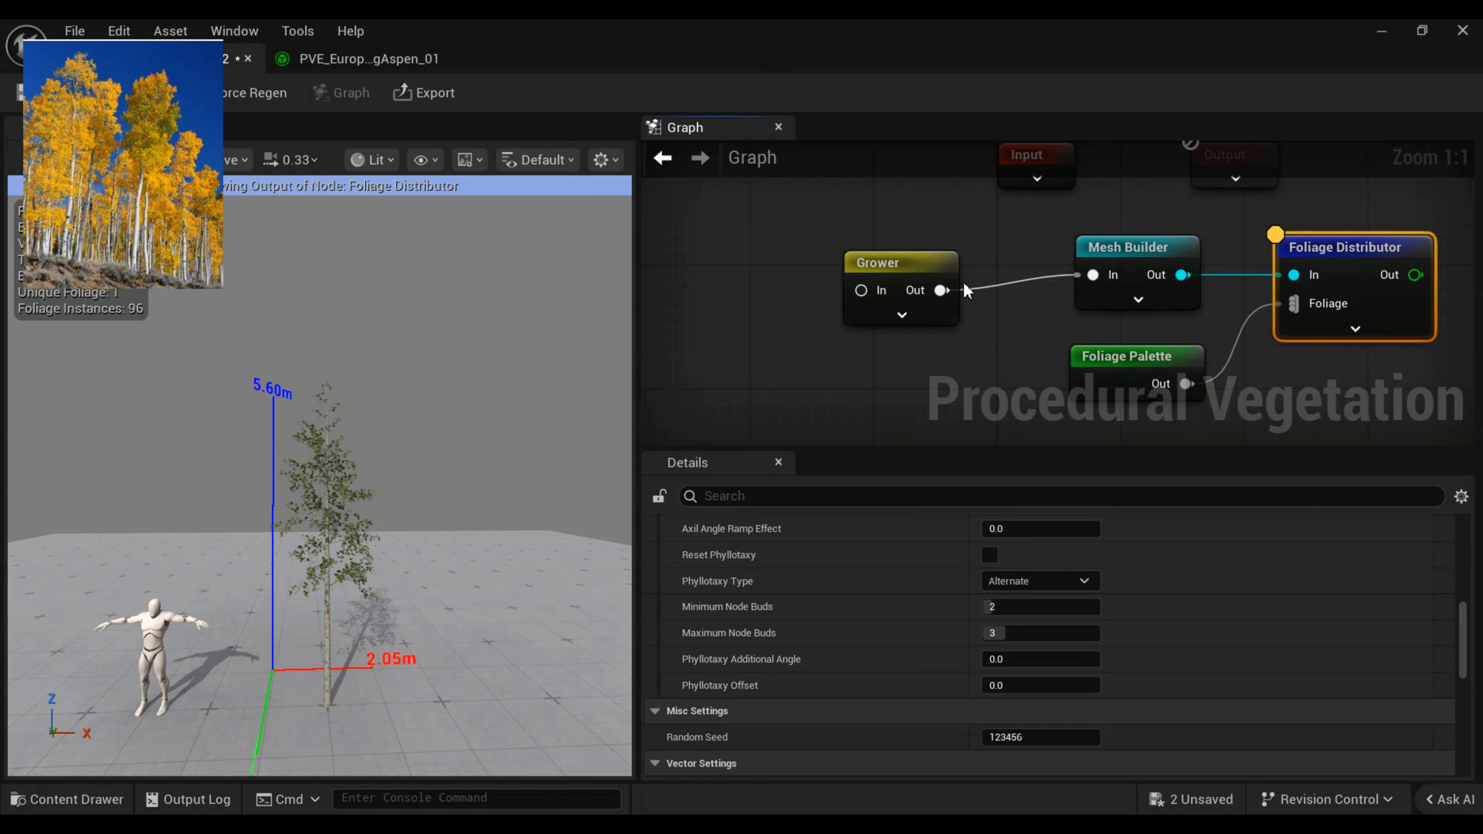
Add a second Grower node, place it before the existing Grower, and bring its Growth Cycles and Trunk Growth settings into view.
left_click(935, 268)
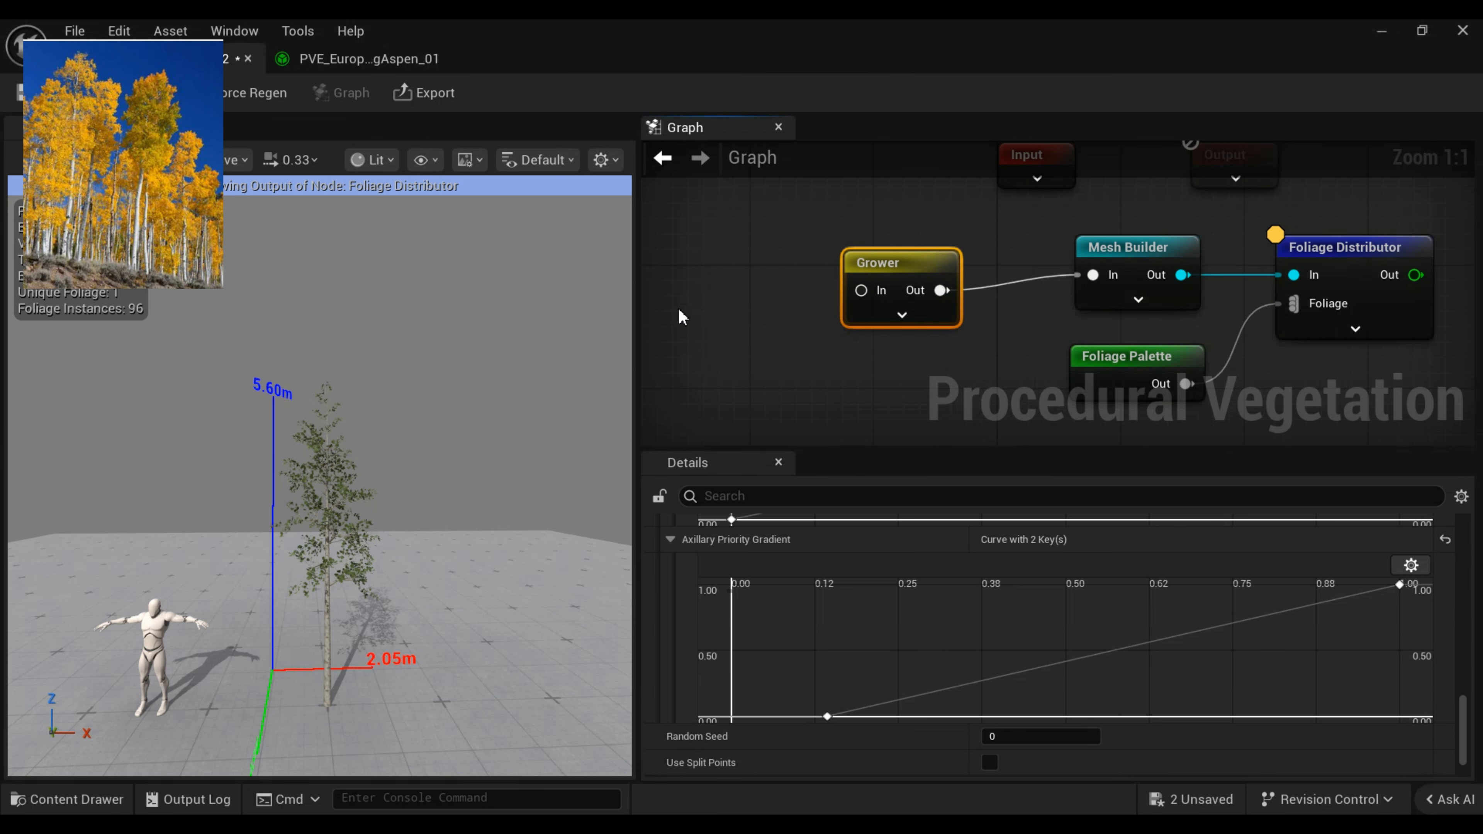
left_click(693, 289)
right_click(691, 293)
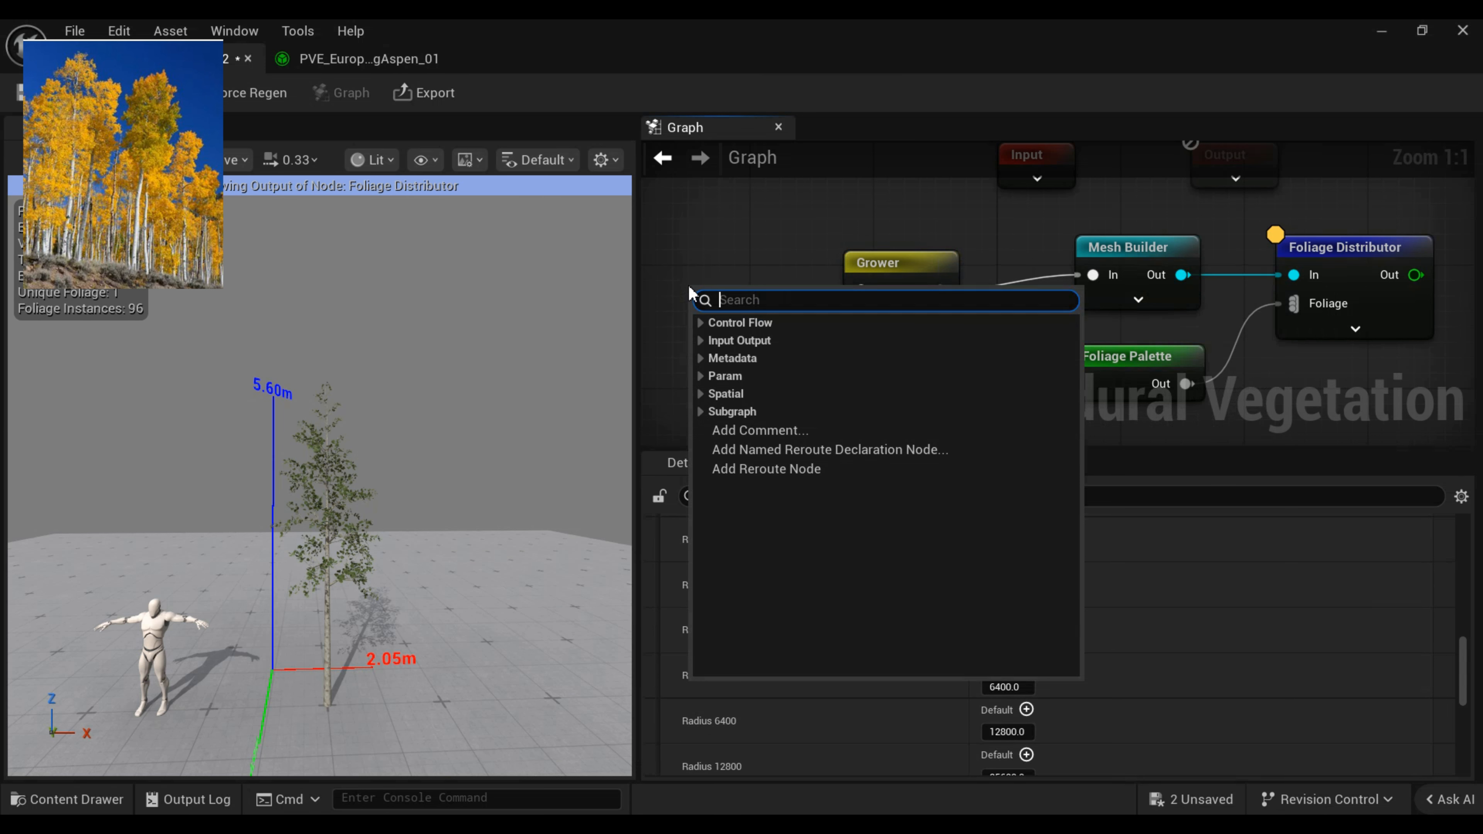
type("gro")
key("Return")
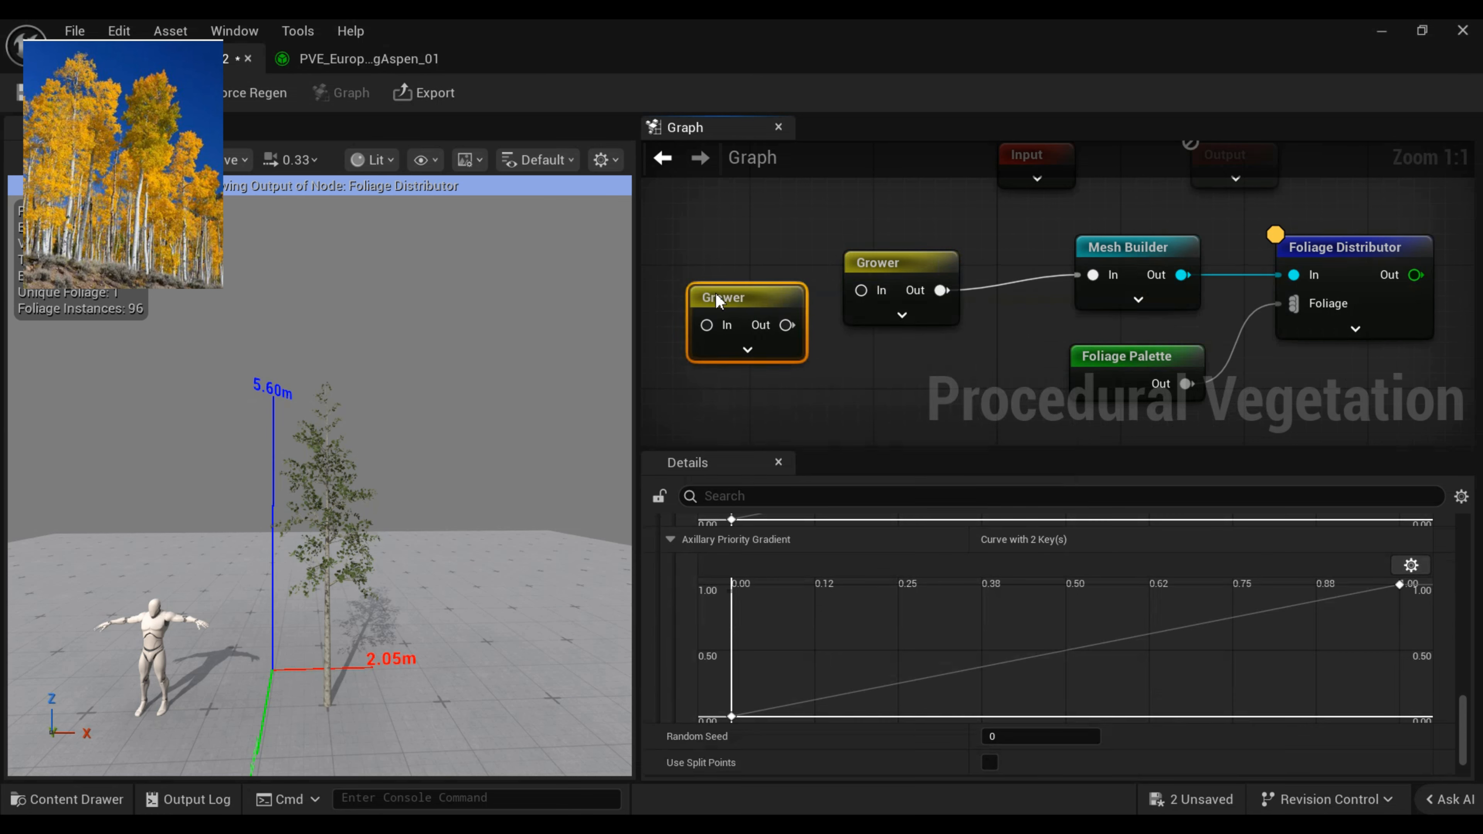
left_click_drag(716, 288, 708, 261)
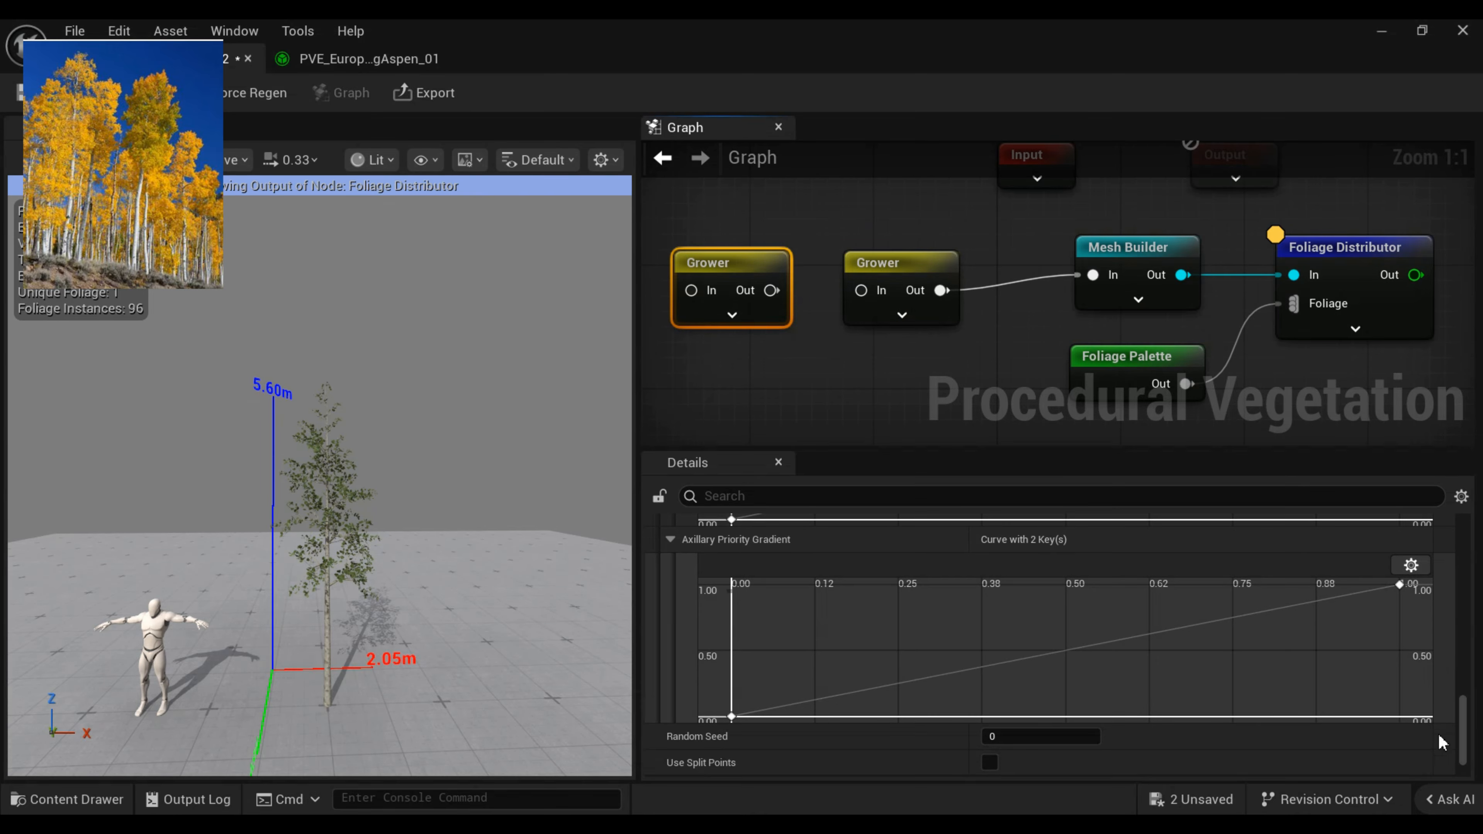
left_click_drag(1462, 712, 1447, 531)
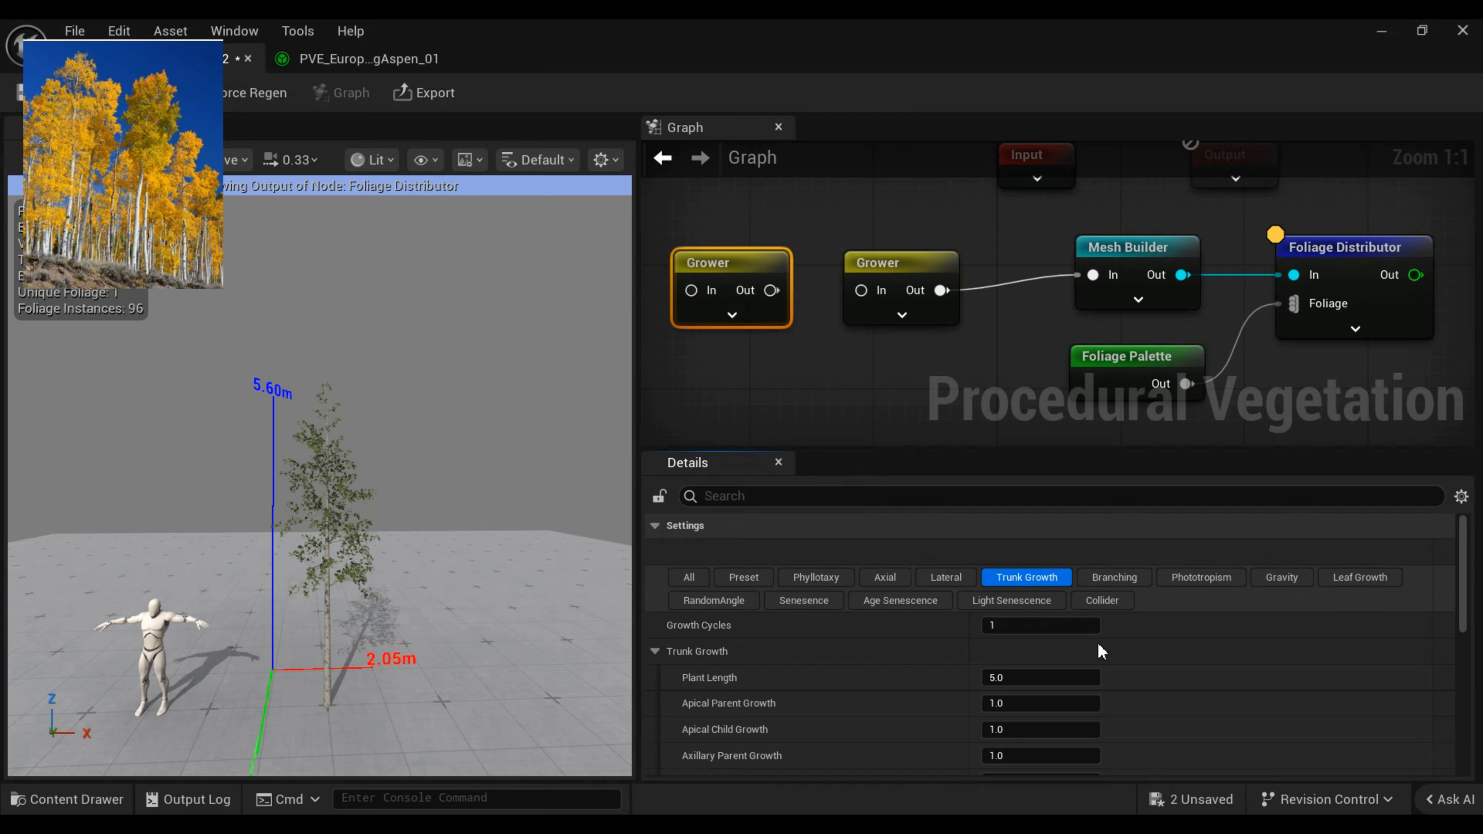
scroll(1103, 648, "down", 2)
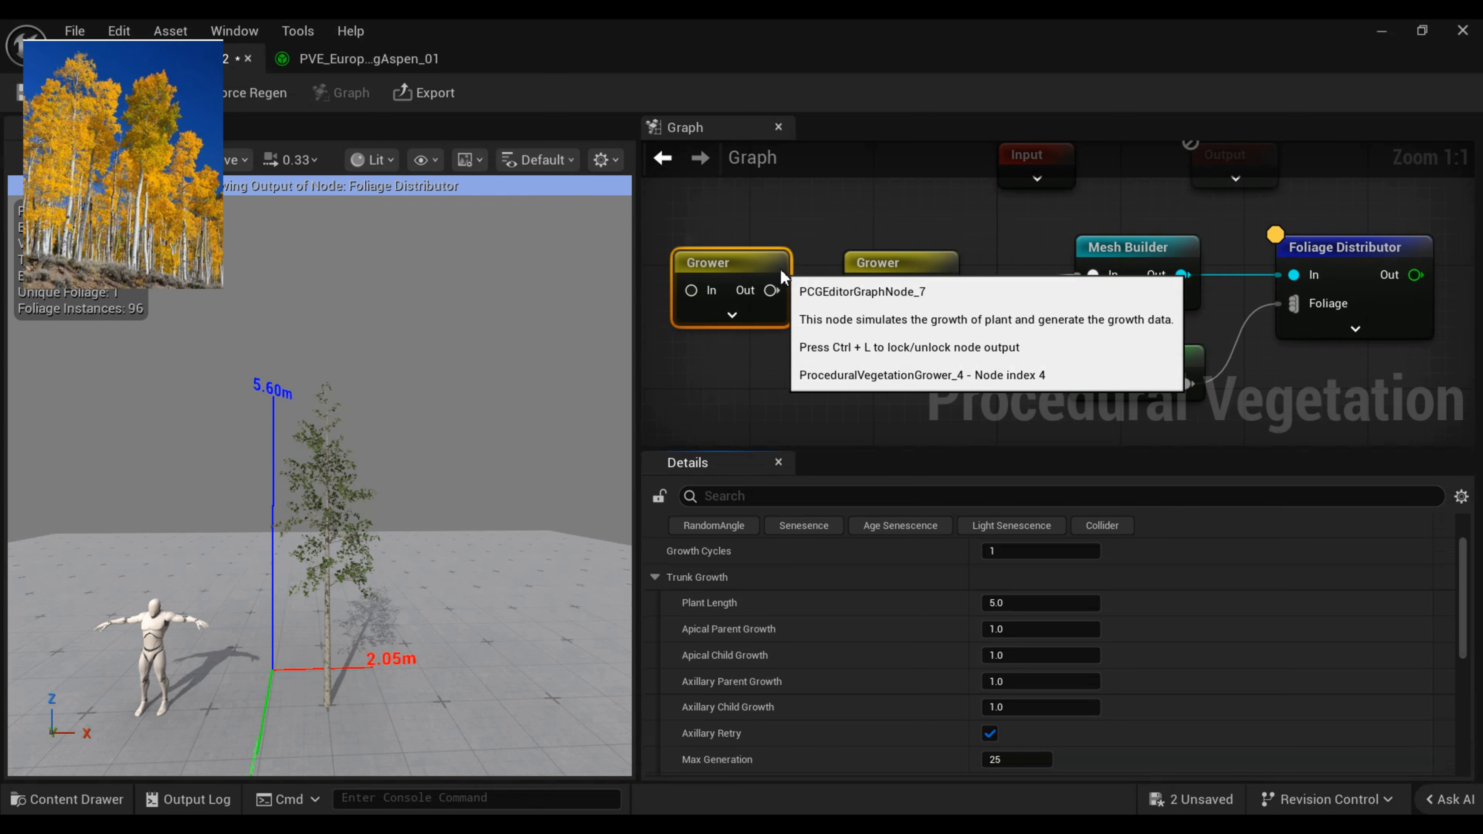
Preview the unconnected first Grower's output and set its Growth Cycles to 21 and Max Generation to 1.
key("a")
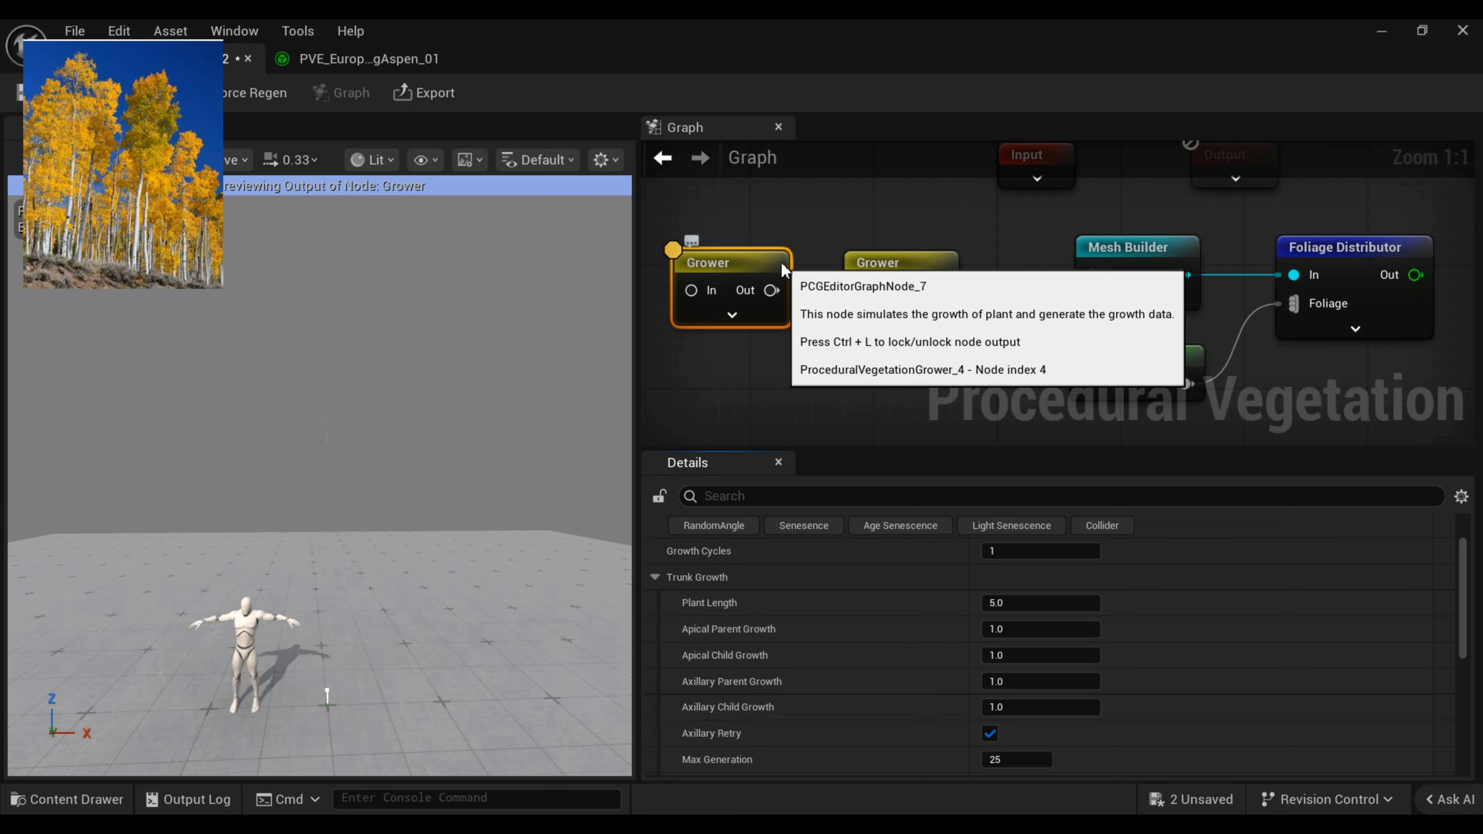
left_click(775, 261)
left_click_drag(992, 550, 999, 550)
scroll(1166, 649, "up", 2)
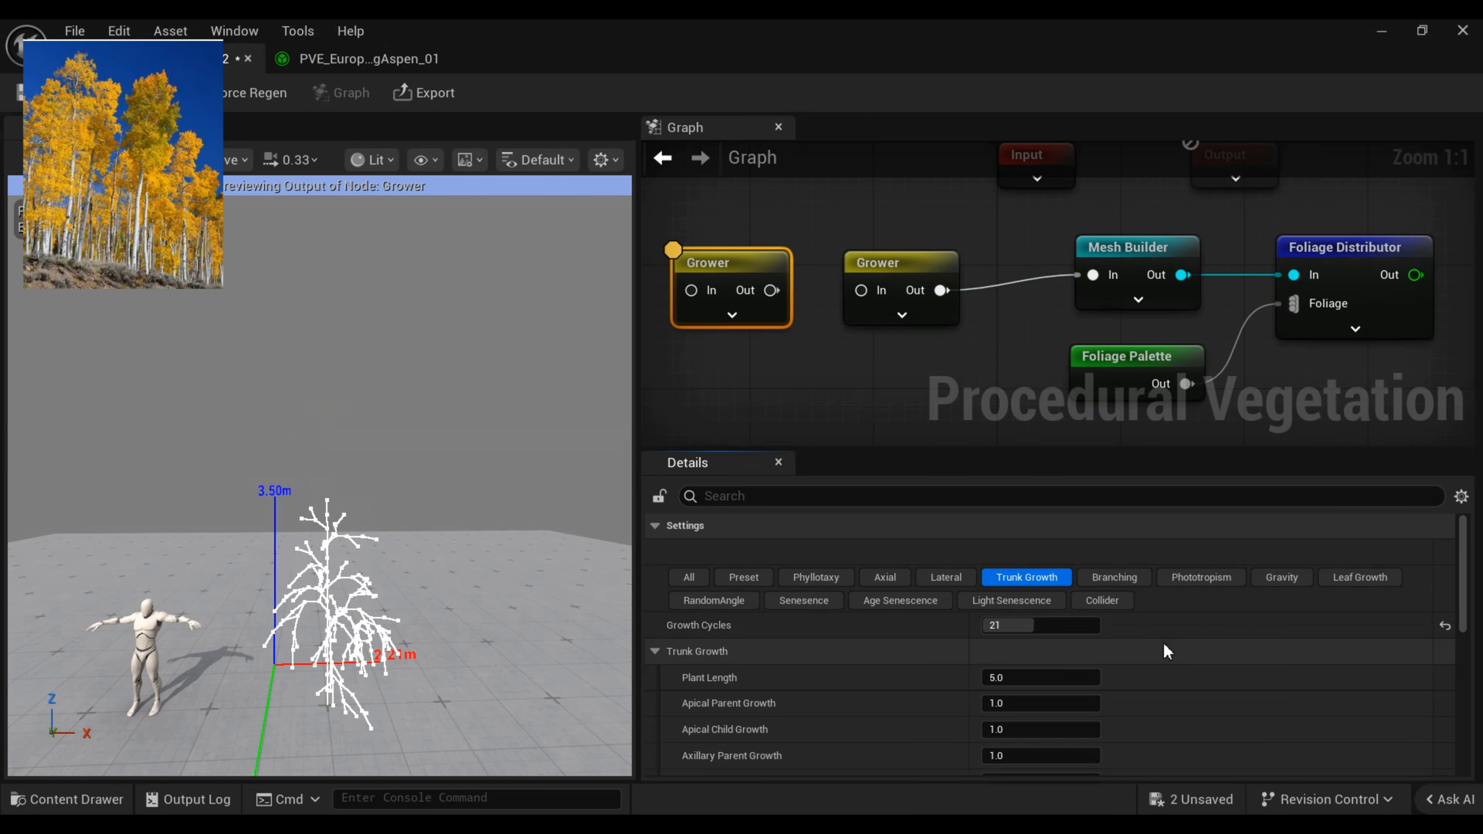
scroll(1135, 706, "down", 3)
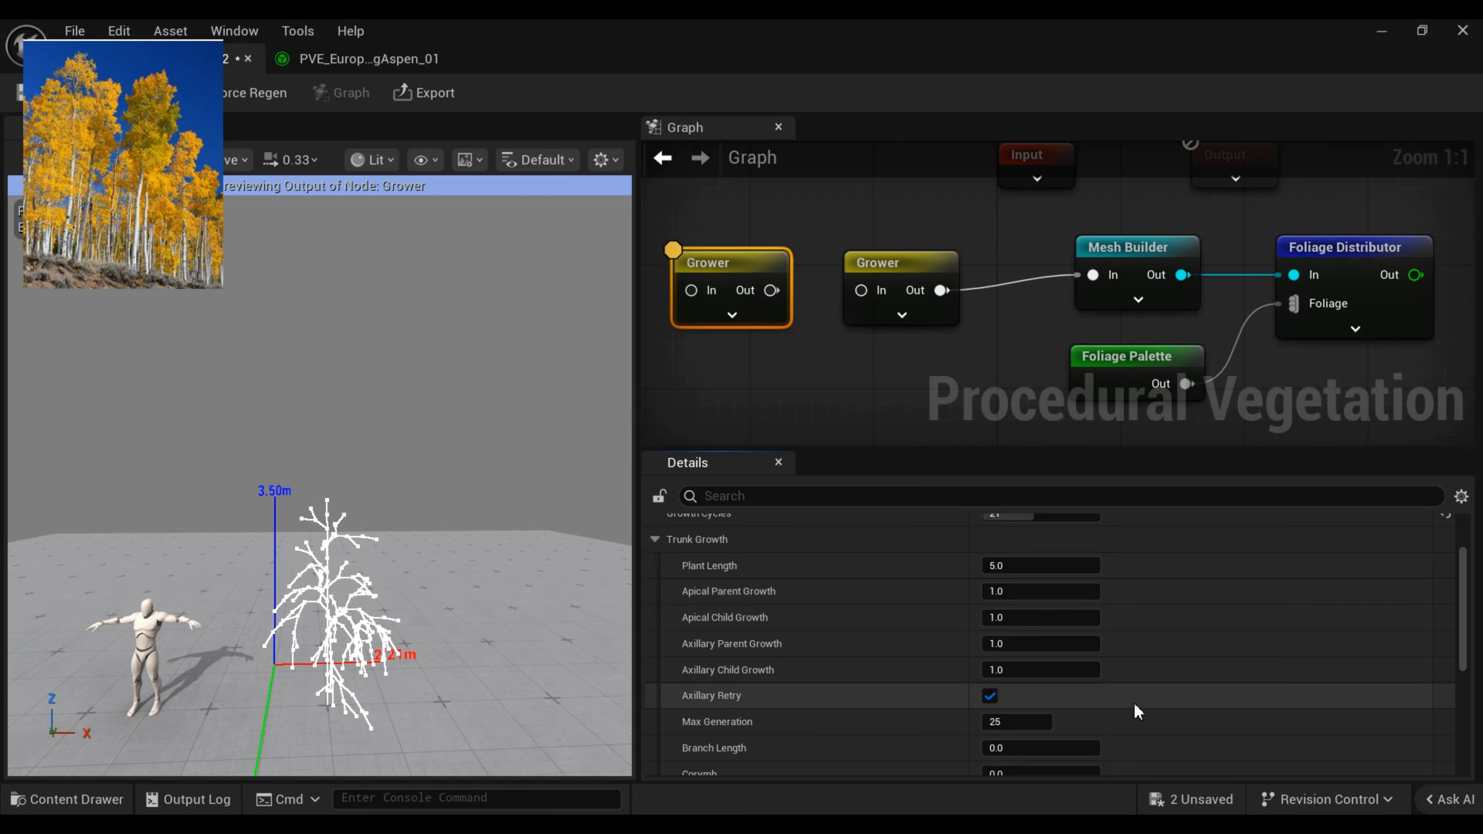
left_click(1019, 722)
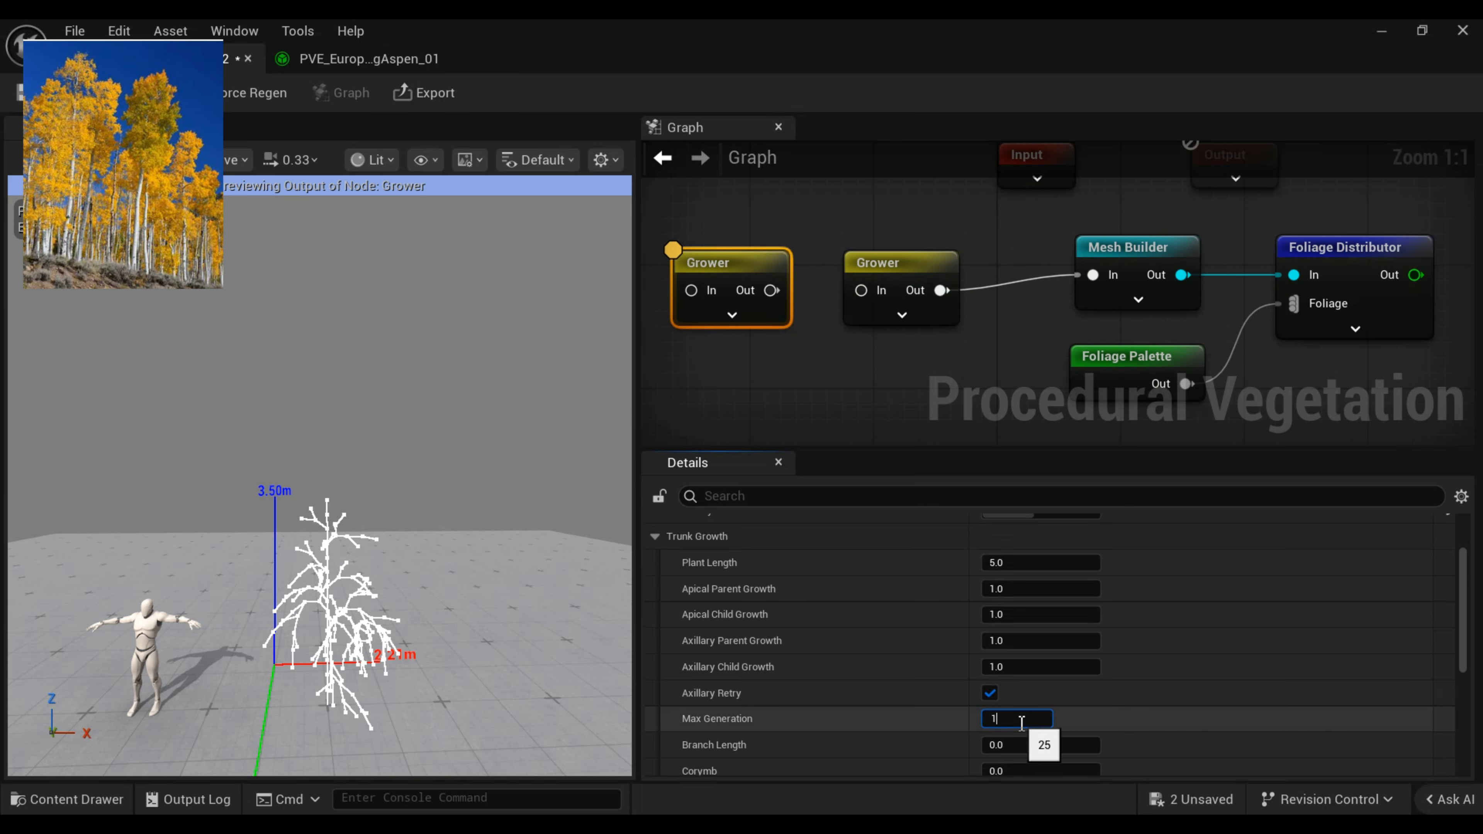
type("1")
key("Return")
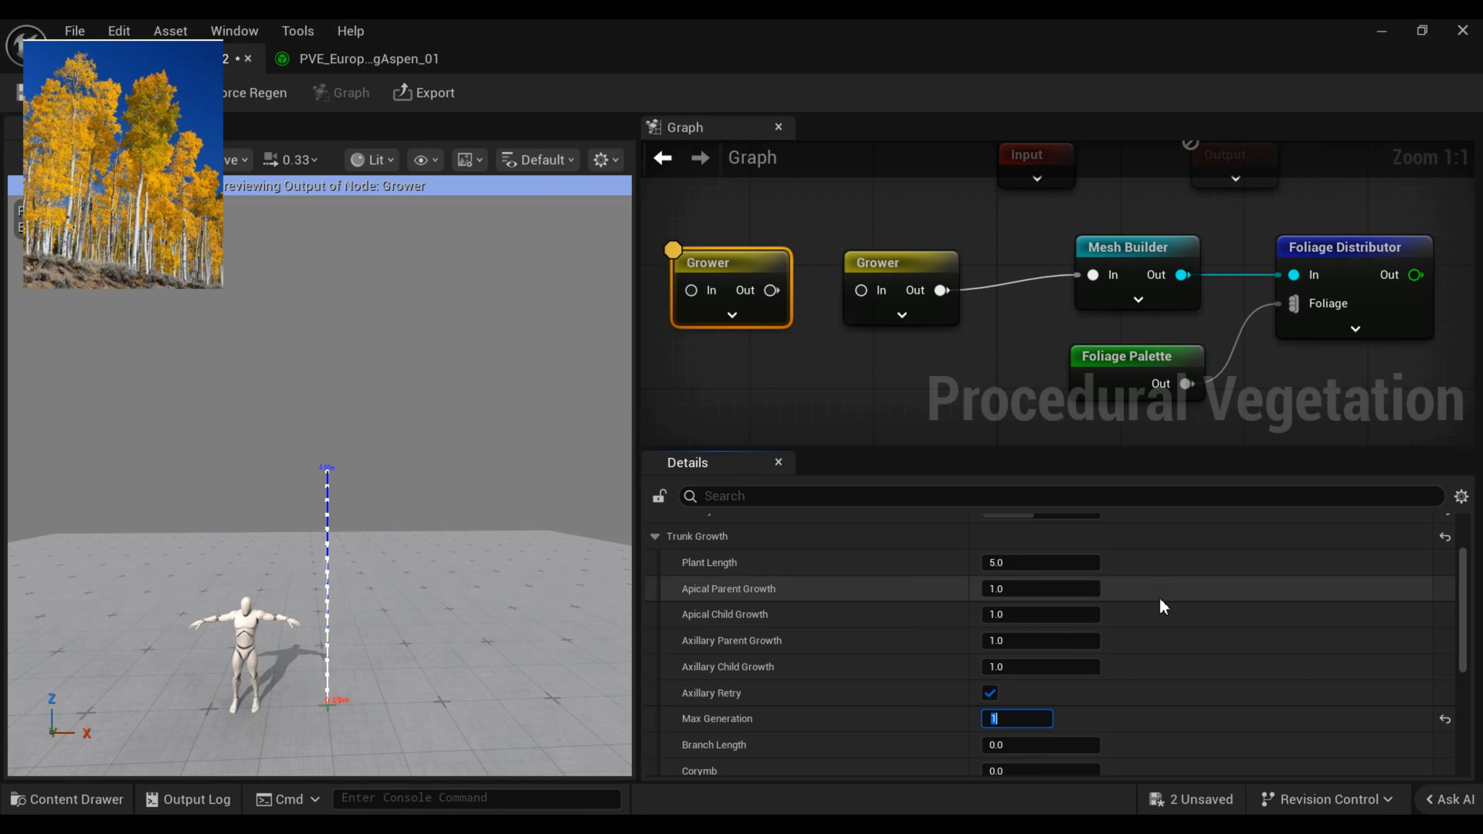
Set the first Grower's trunk Plant Length to 10.0 and its Growth Cycles to 30.
scroll(1158, 597, "up", 3)
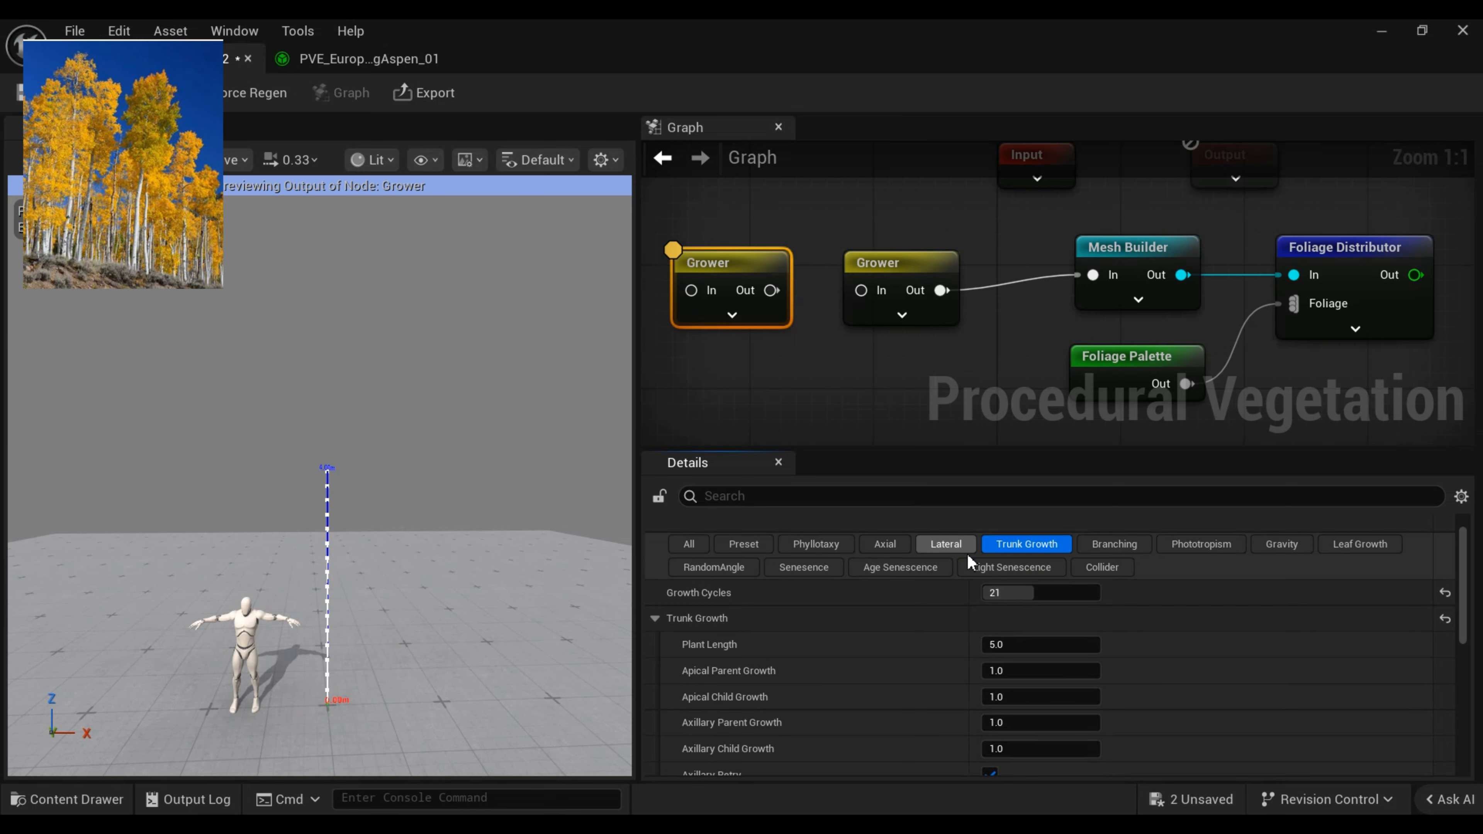
scroll(1036, 611, "down", 1)
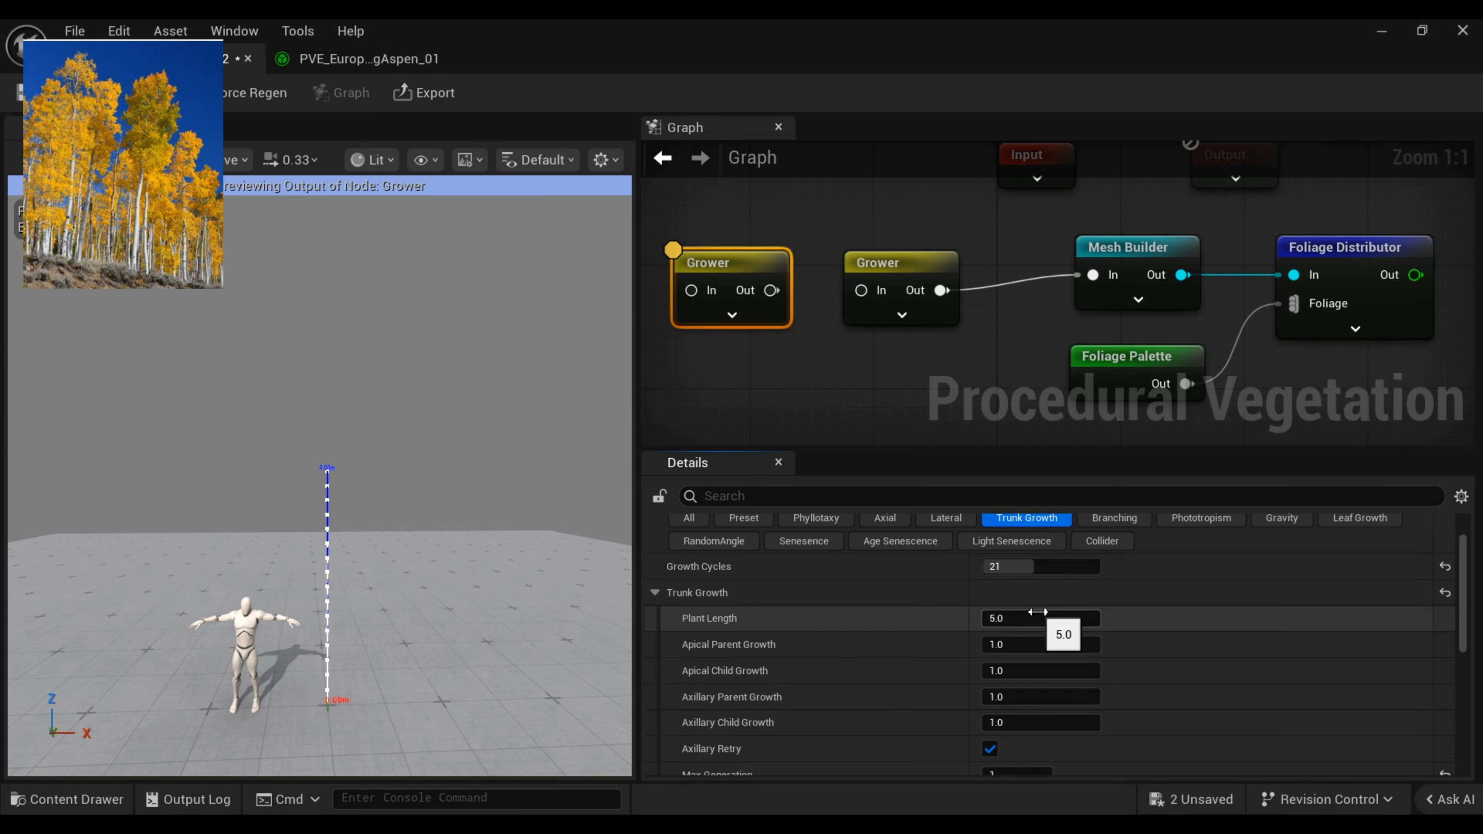
left_click(1010, 620)
type("10")
key("Return")
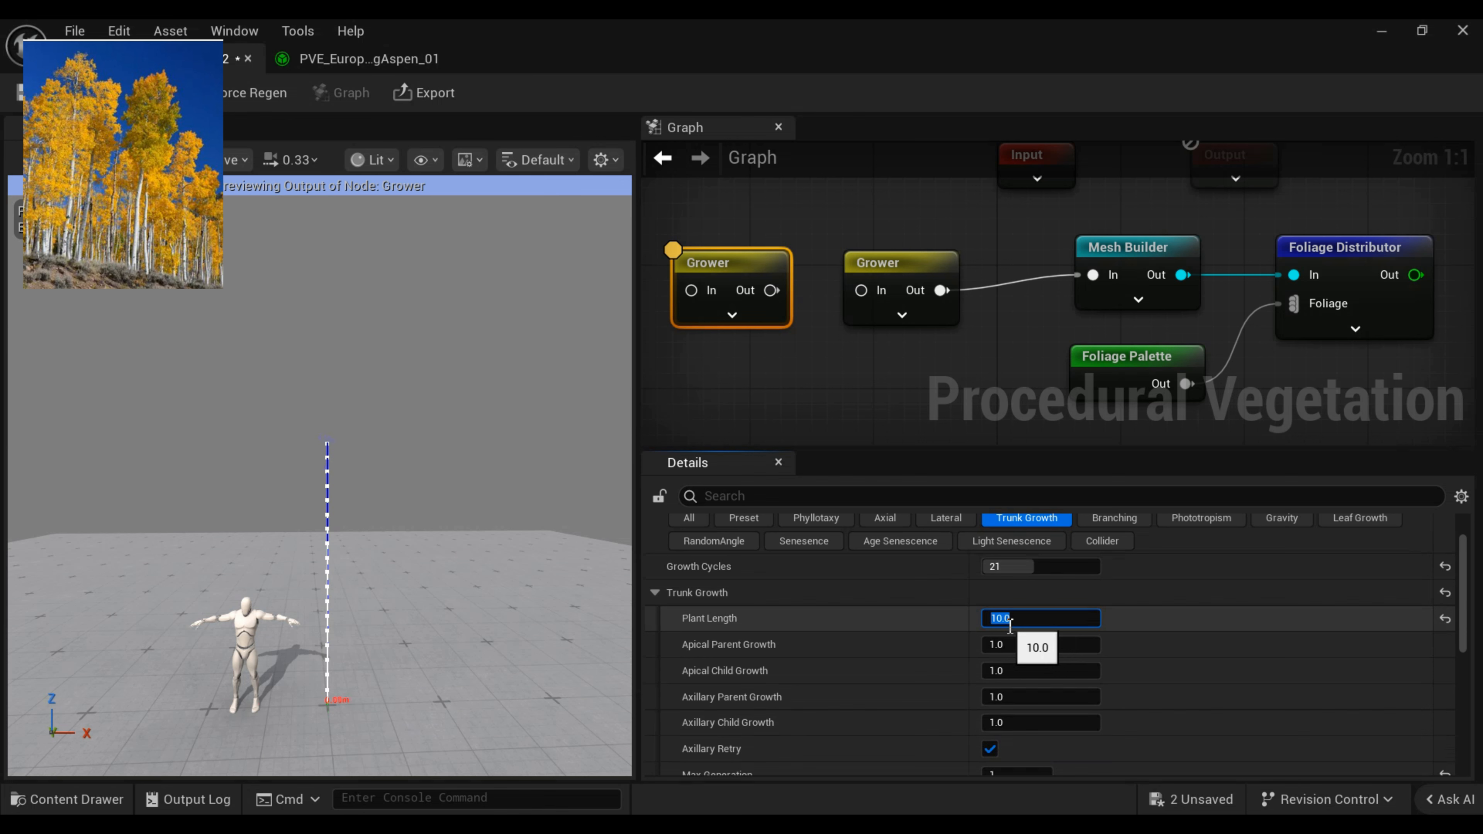
left_click(1007, 566)
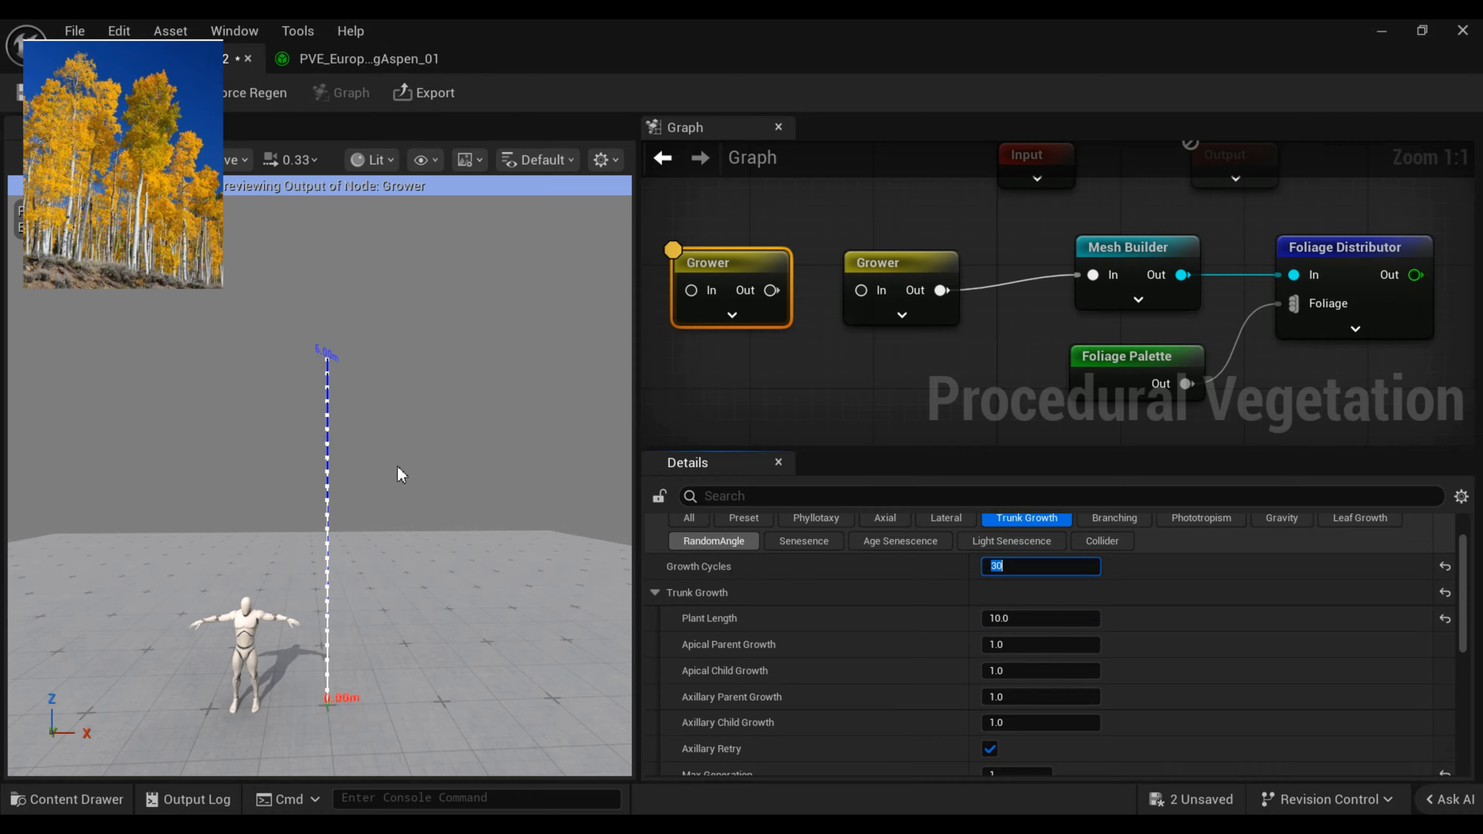
Set the first Grower's lateral Elongation to about 0.0018 and connect its output to the second Grower's input.
left_click(946, 518)
left_click_drag(773, 290, 1092, 276)
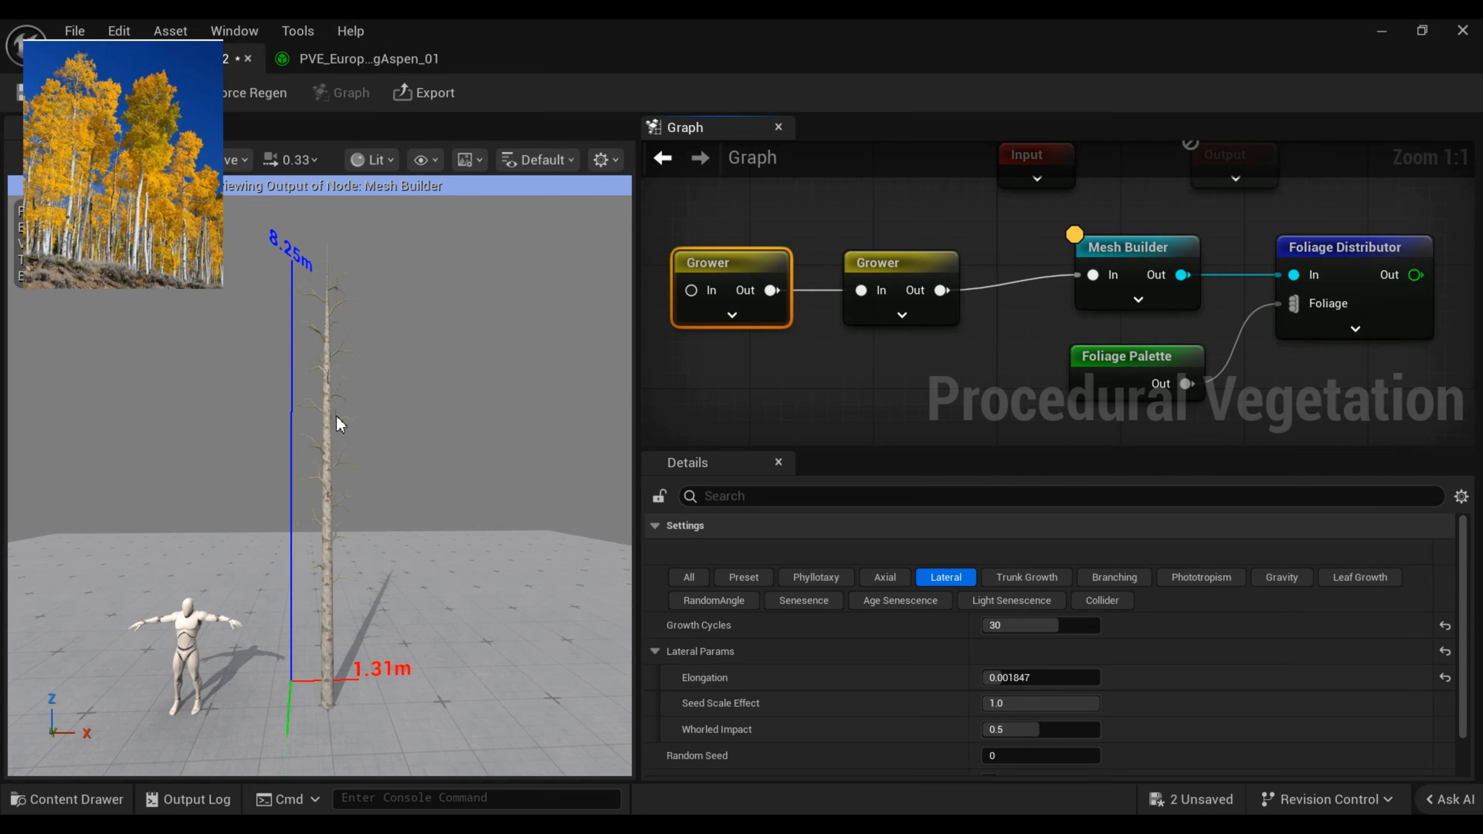
right_click_drag(328, 444, 379, 461)
key("w")
key("e")
key("q")
key("q")
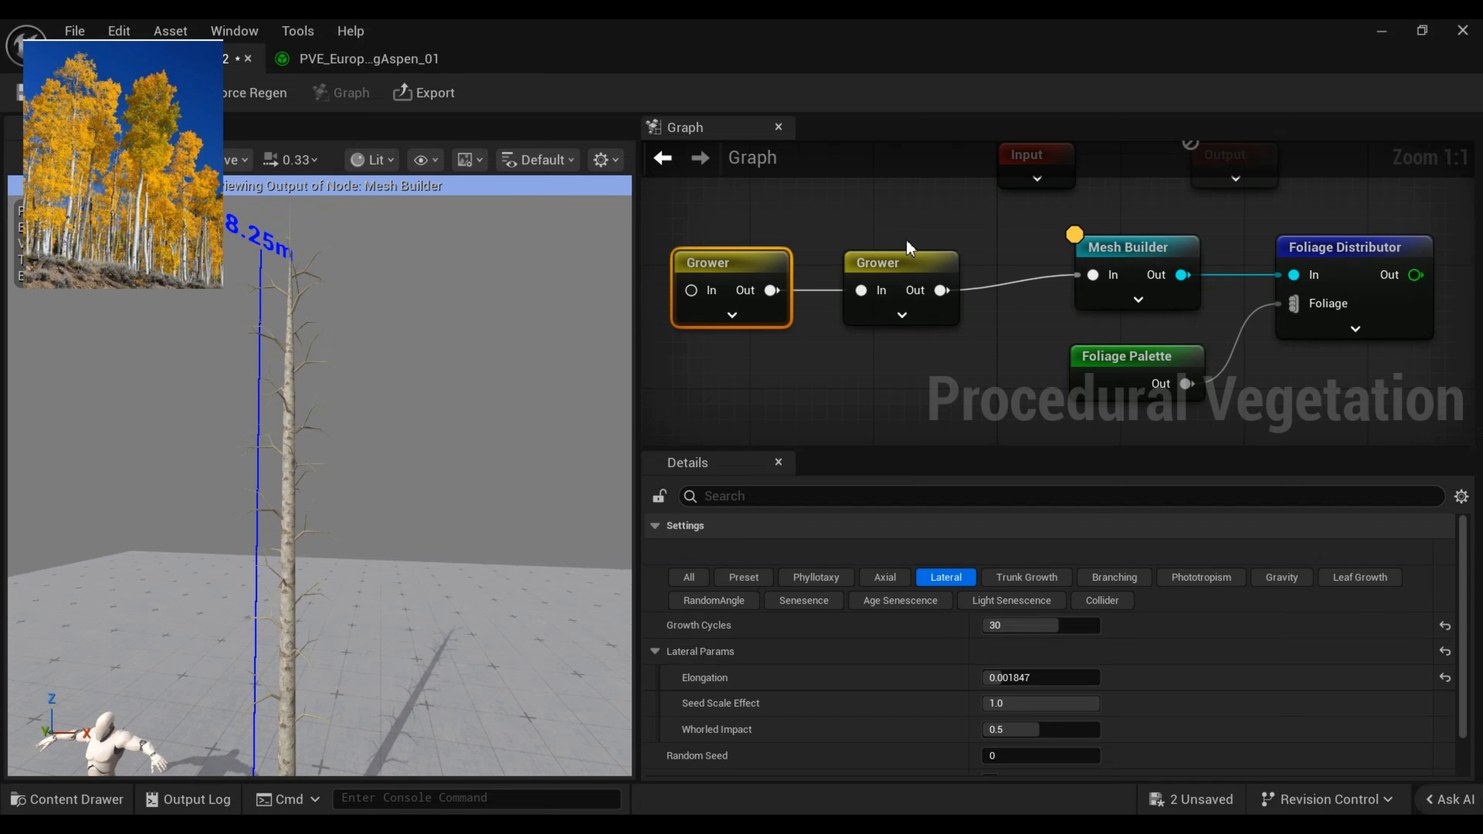
Set the second Grower's lateral Elongation to about 0.0021 and its trunk Branch Length to 0.75.
left_click(905, 267)
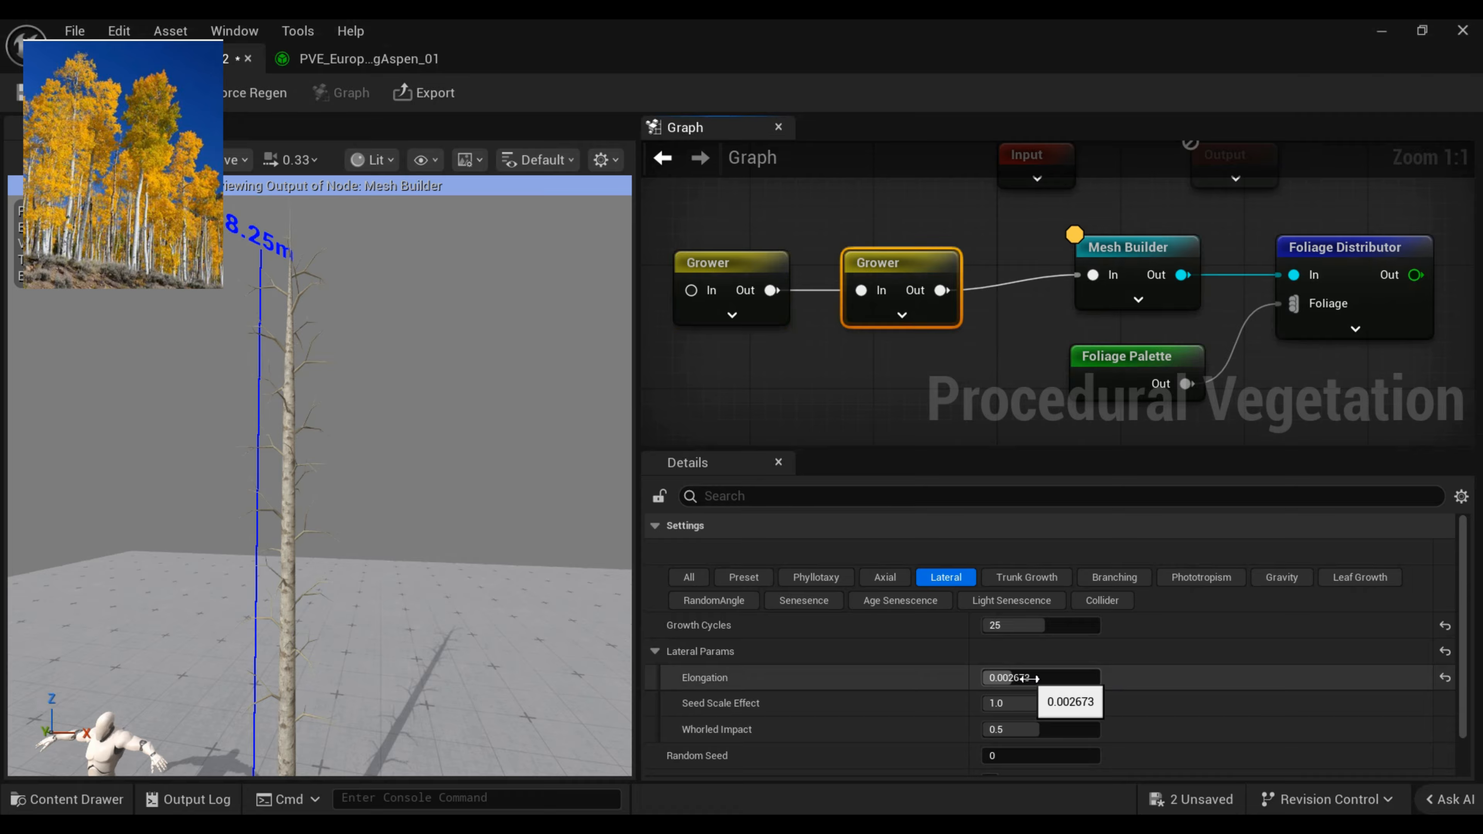
left_click_drag(1028, 677, 1006, 676)
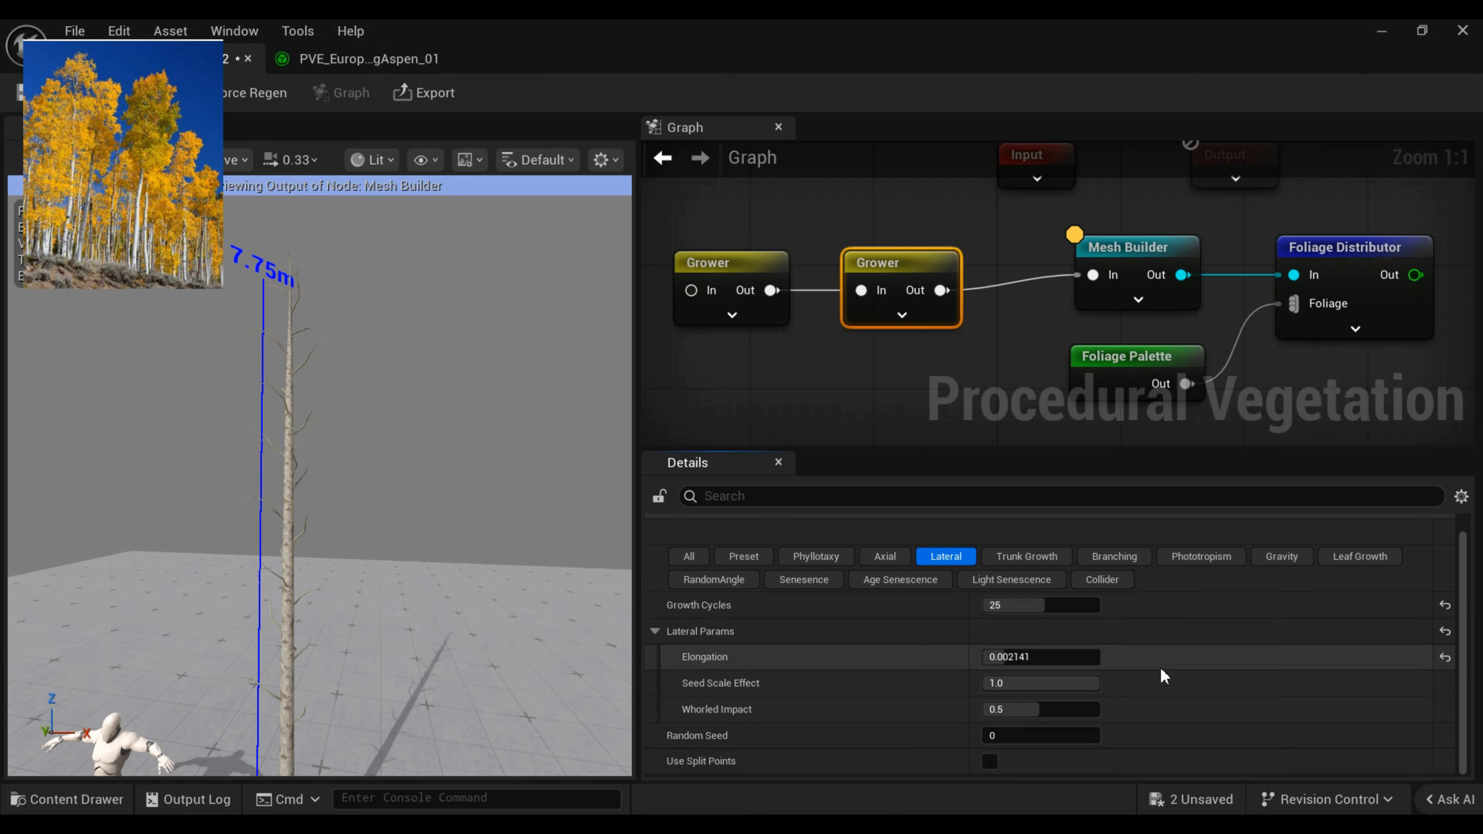
left_click(1026, 577)
scroll(1209, 705, "down", 4)
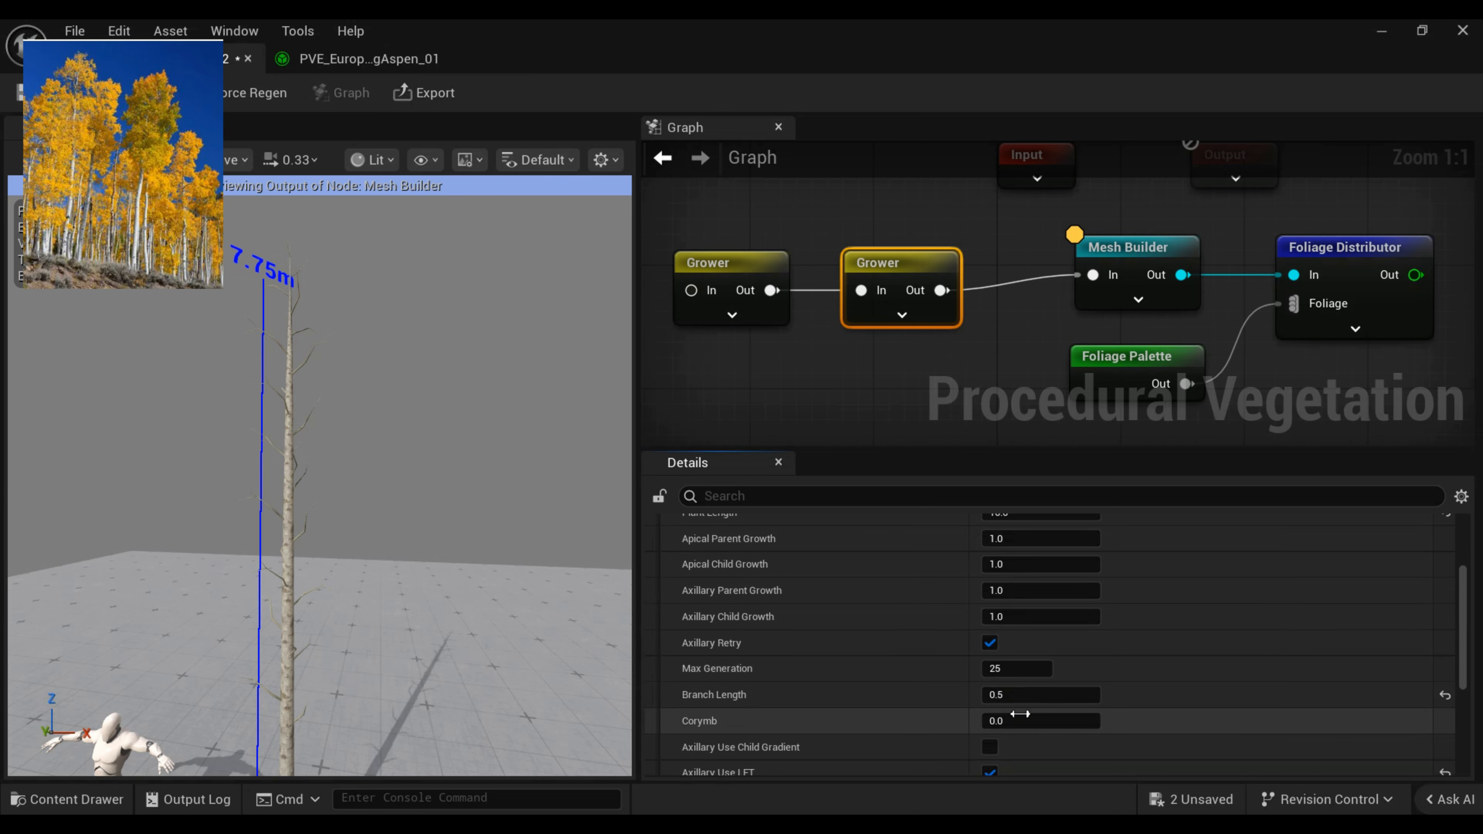
left_click(1015, 701)
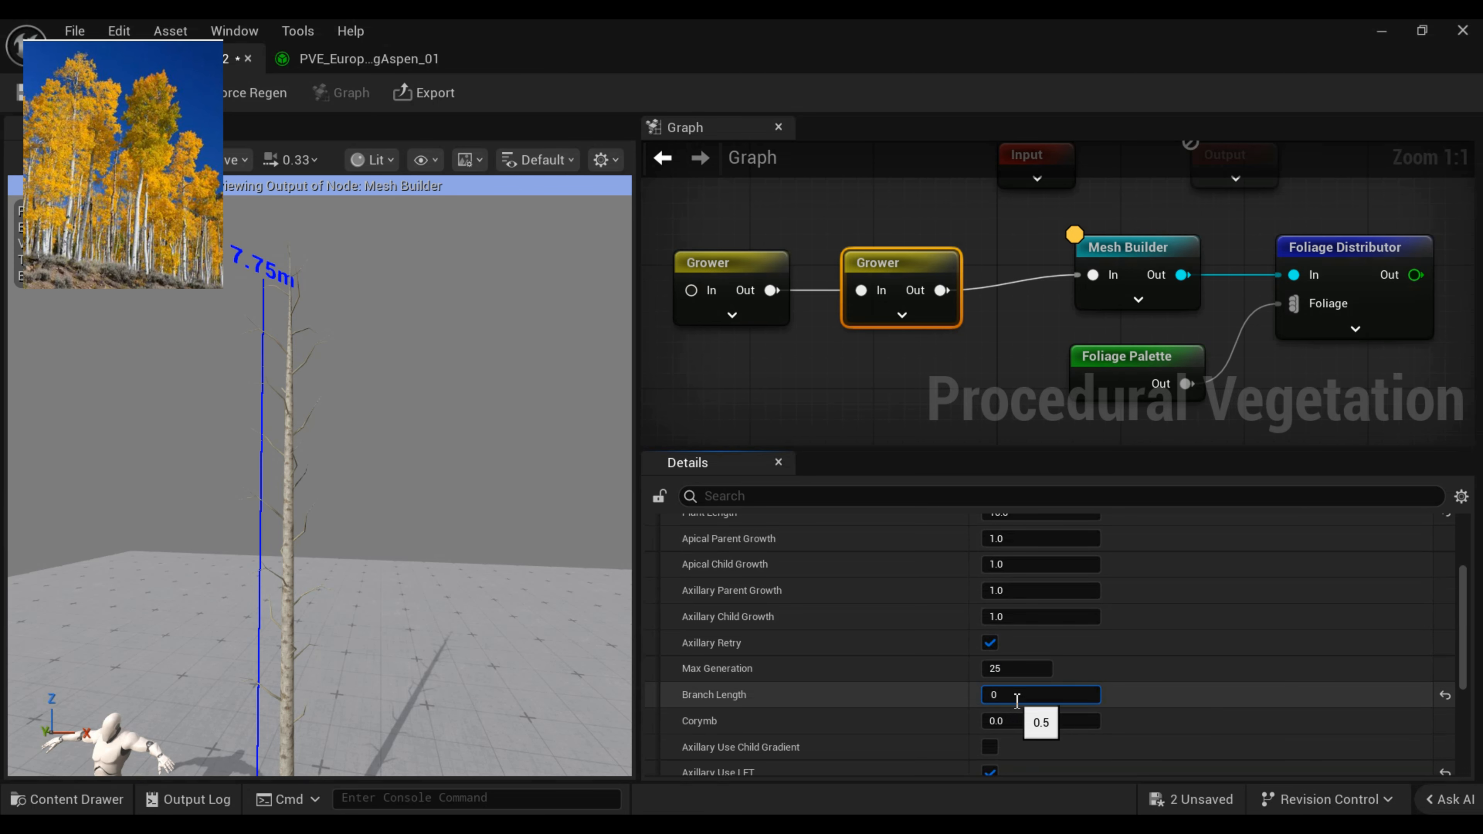
key("Return")
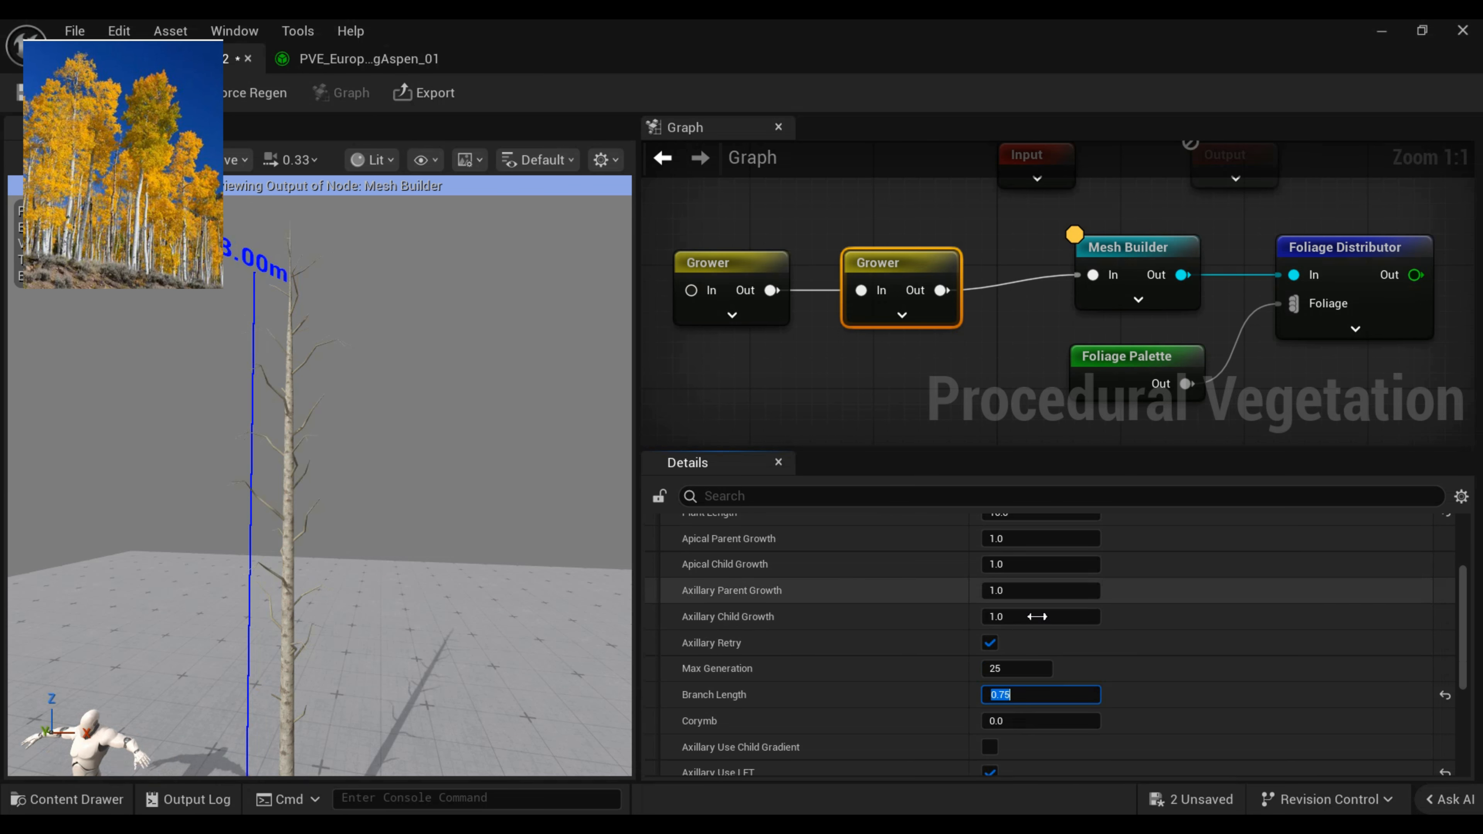
Move the second Grower's first Axillary Priority Gradient key to time about 0.15 and set its Phototropism Apical to about 0.41.
scroll(1163, 622, "up", 3)
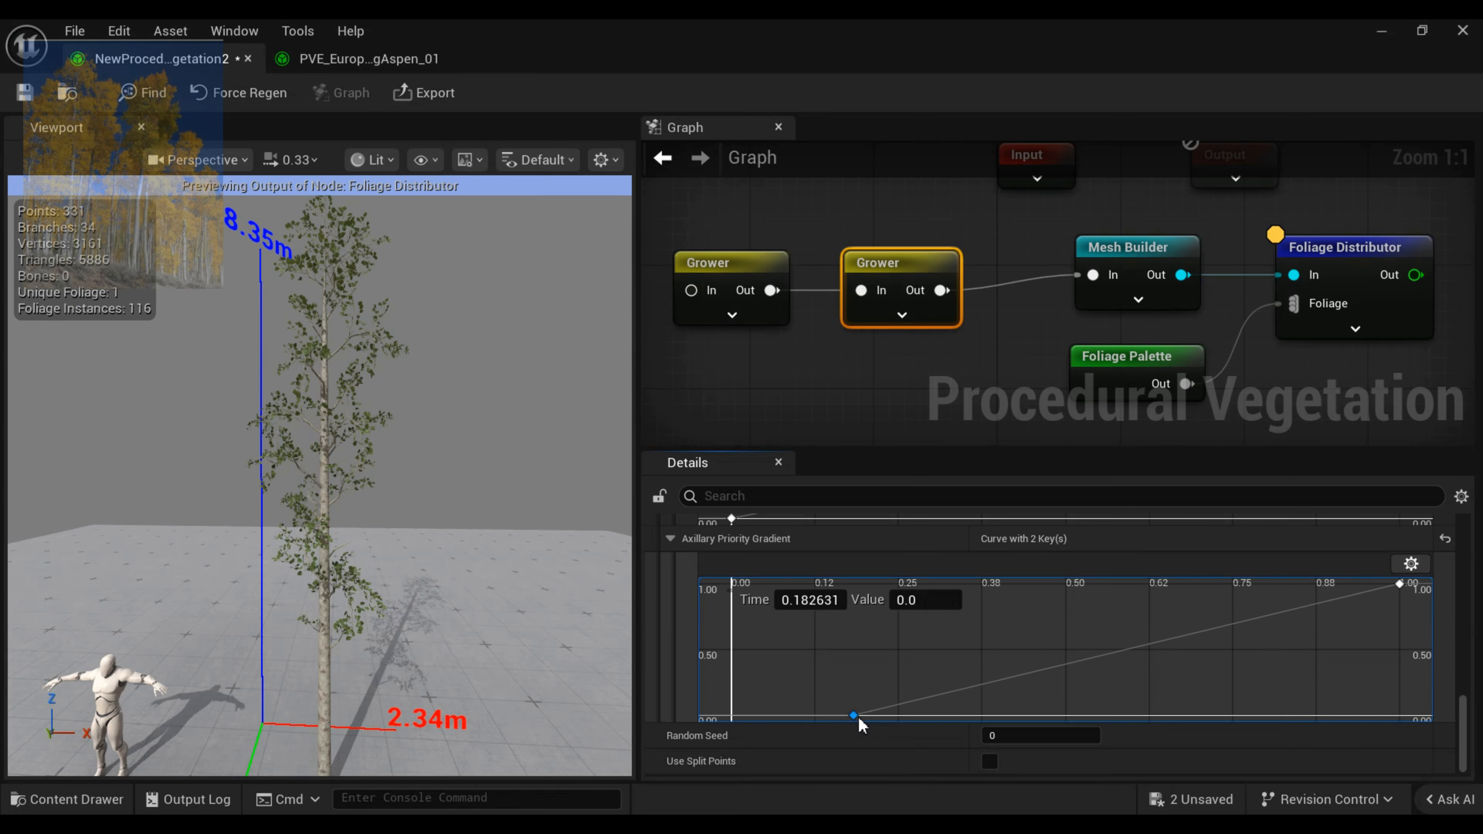
mouse_move(851, 716)
left_mouse_down()
mouse_move(878, 717)
mouse_move(834, 727)
left_mouse_up()
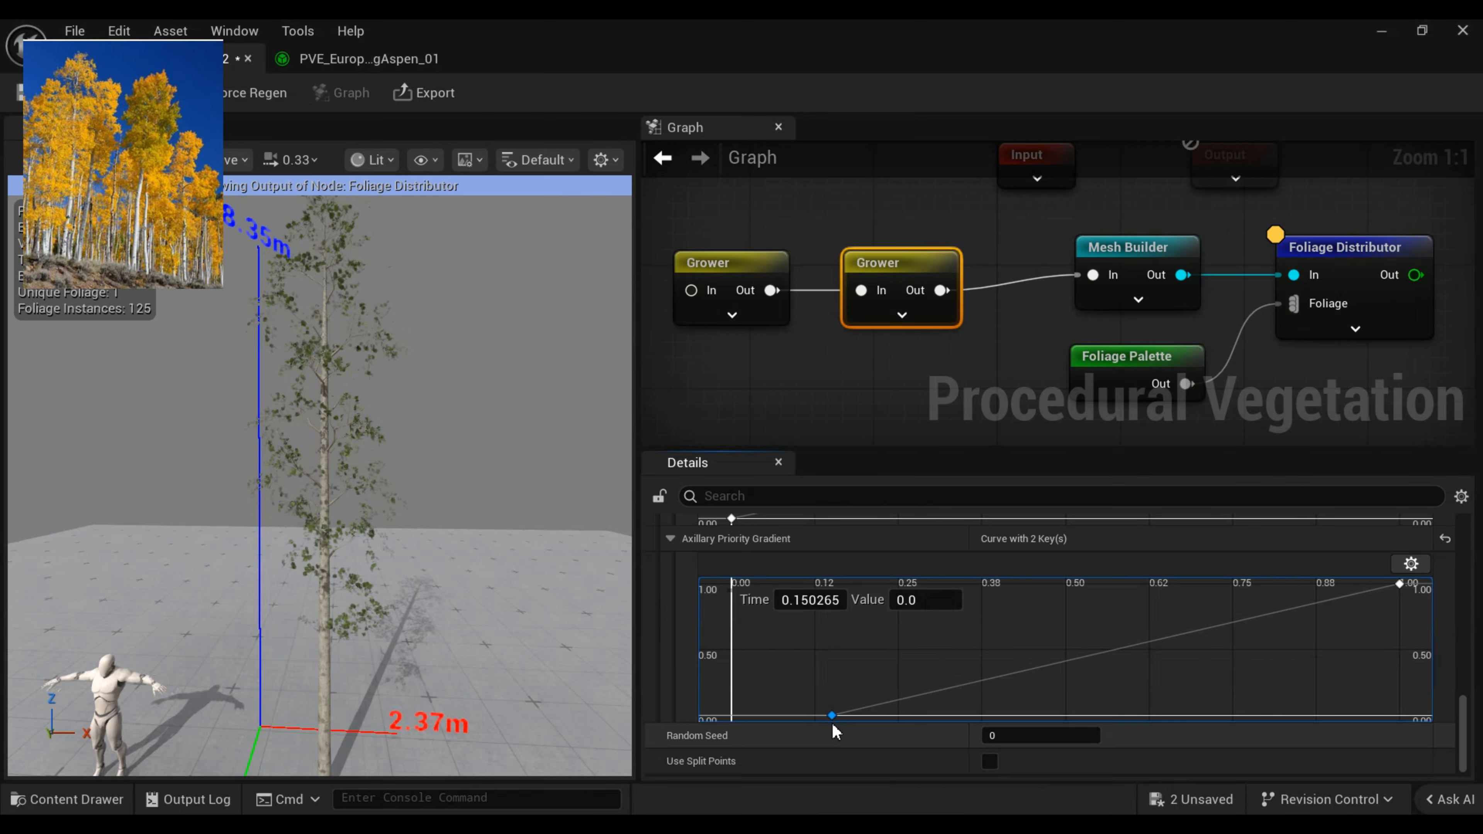
scroll(1148, 564, "up", 5)
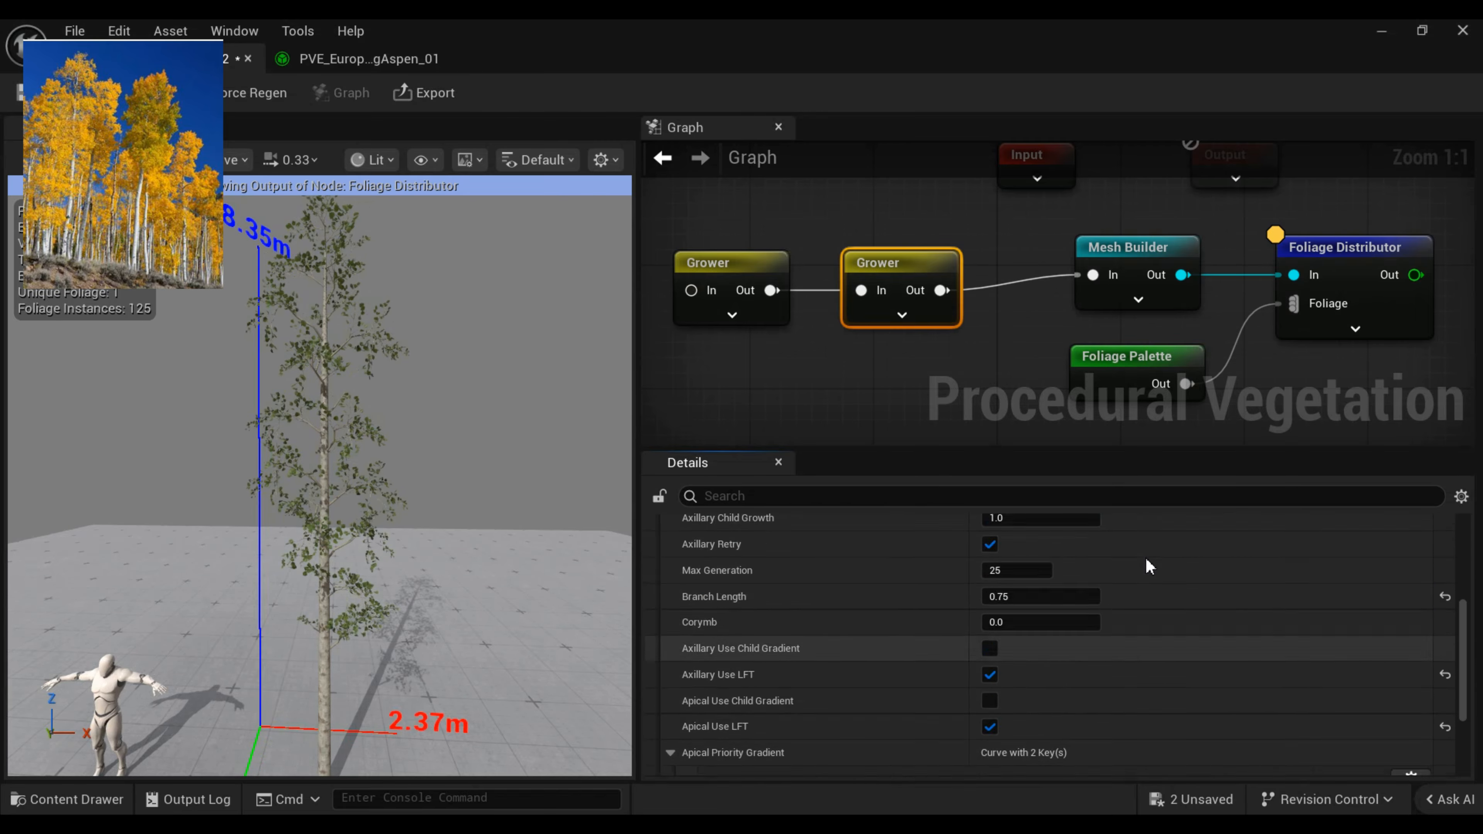
scroll(1147, 566, "up", 3)
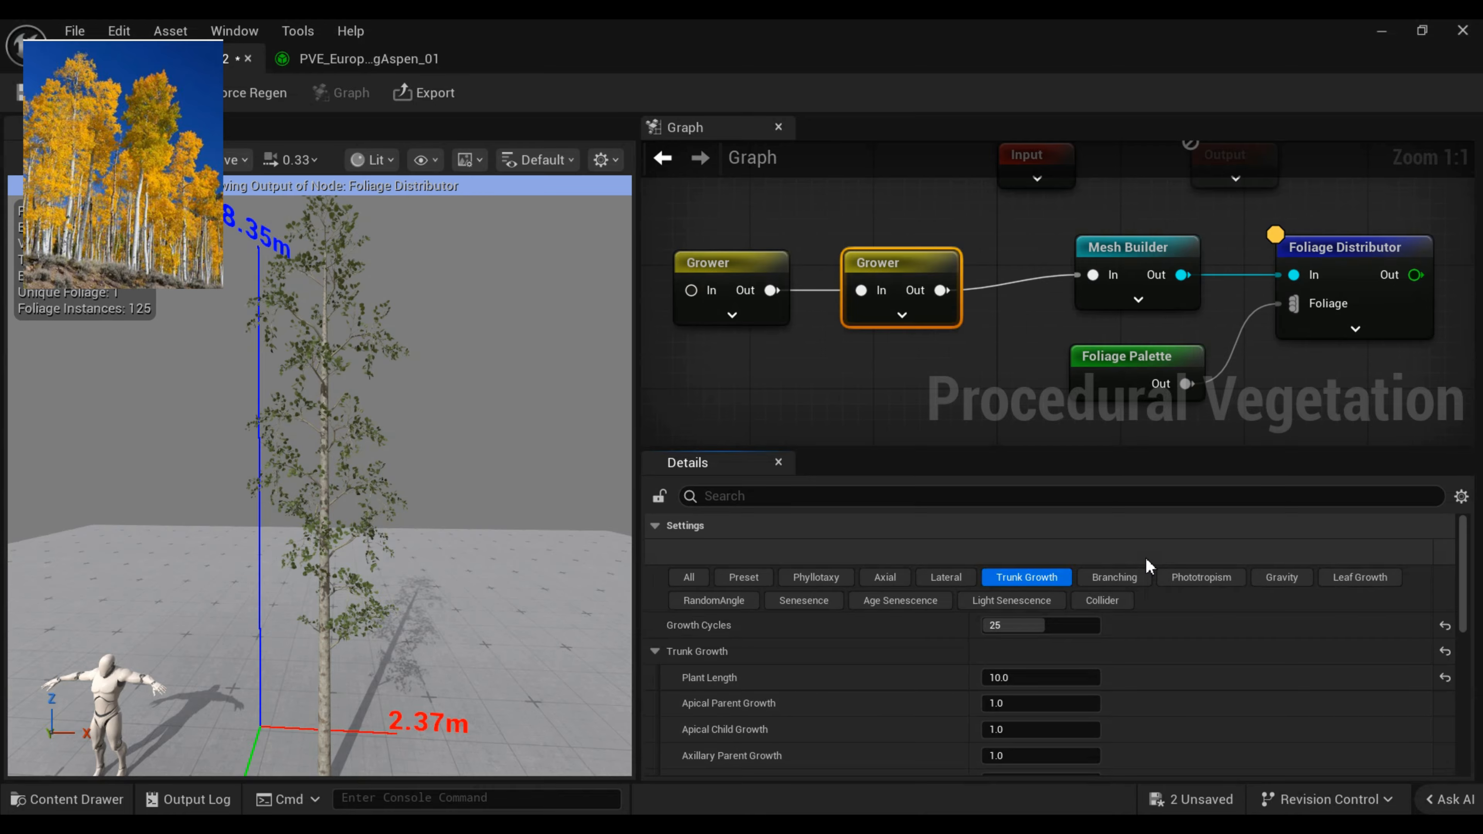
left_click(1191, 577)
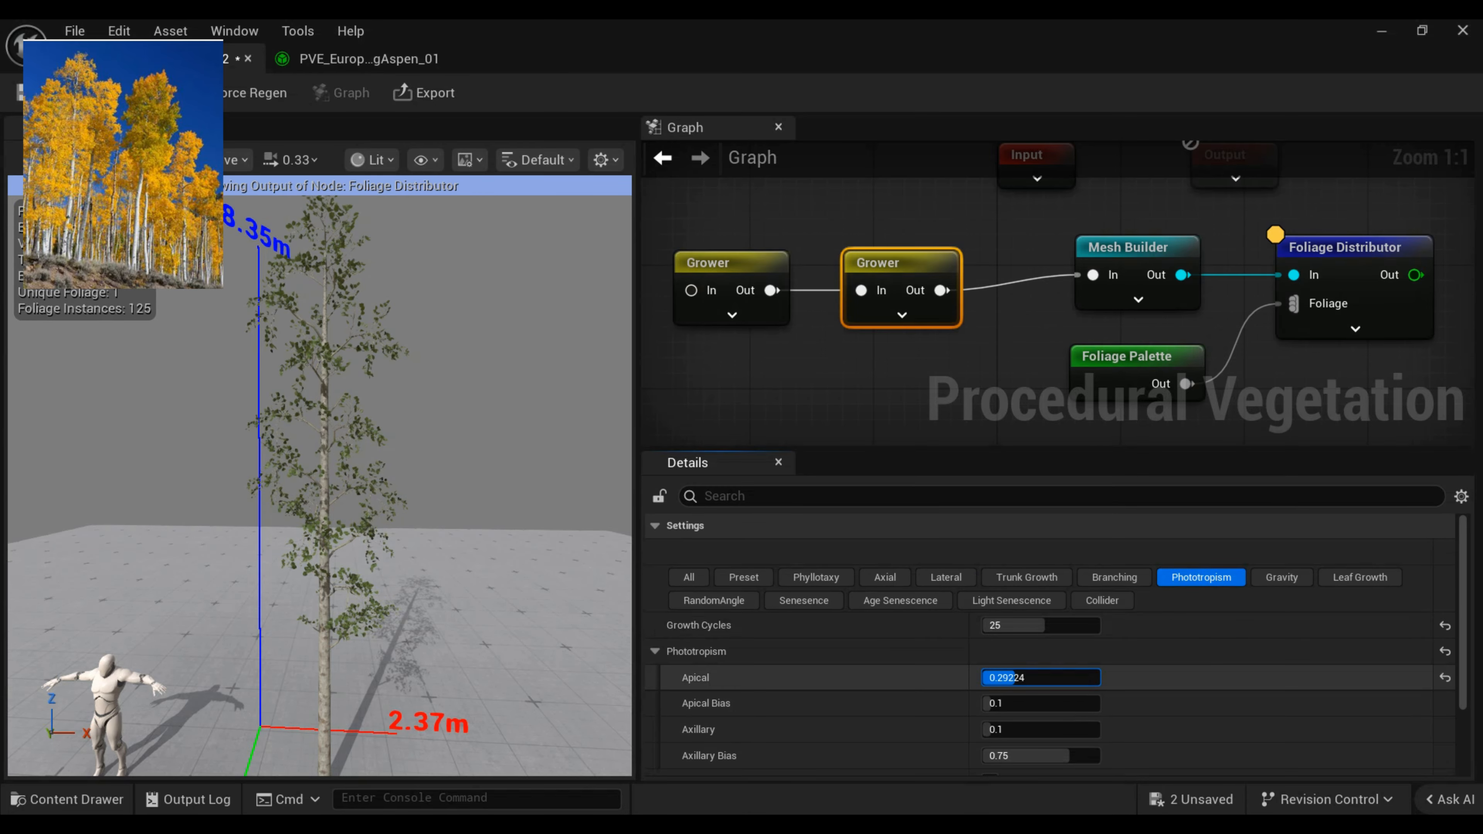
left_click_drag(1008, 676, 1043, 678)
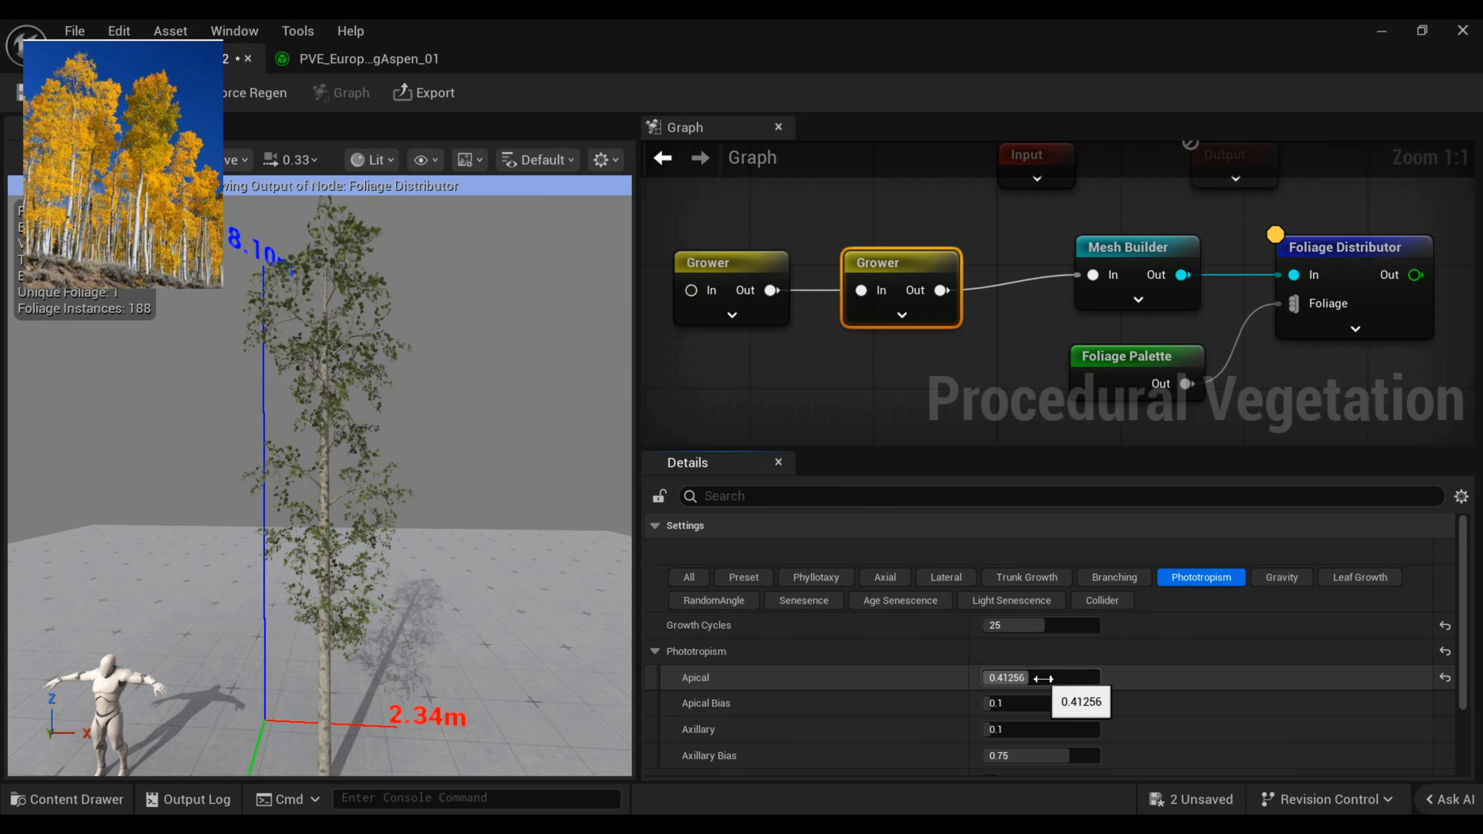
Set the second Grower's Gravitational Force to about 6.7 and its Branch Weight Break Threshold to about 0.70.
left_click(1280, 576)
scroll(1258, 653, "down", 4)
mouse_move(1027, 657)
left_mouse_down()
mouse_move(1007, 656)
mouse_move(1053, 661)
left_mouse_up()
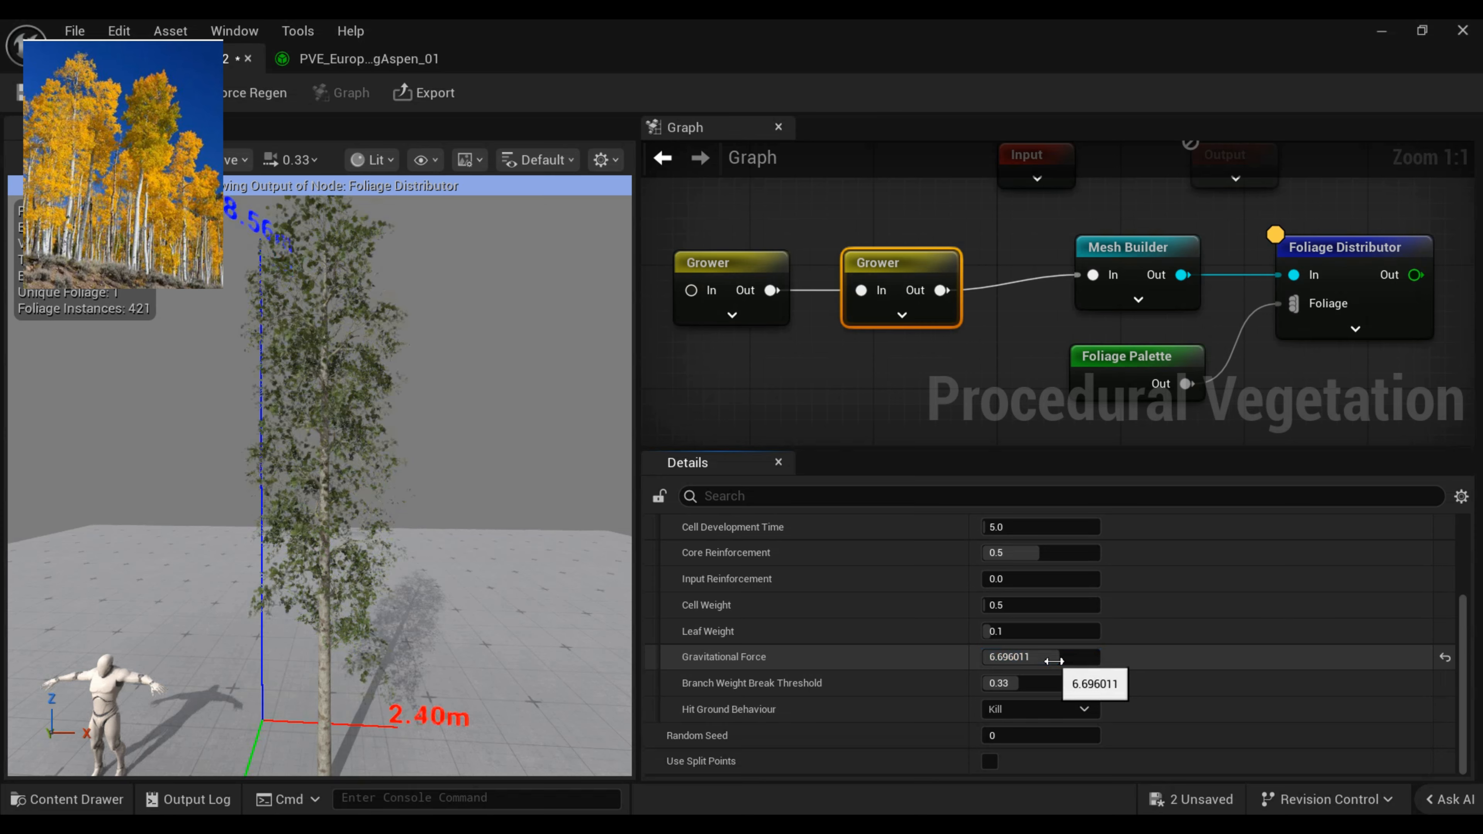
left_click_drag(454, 546, 496, 547)
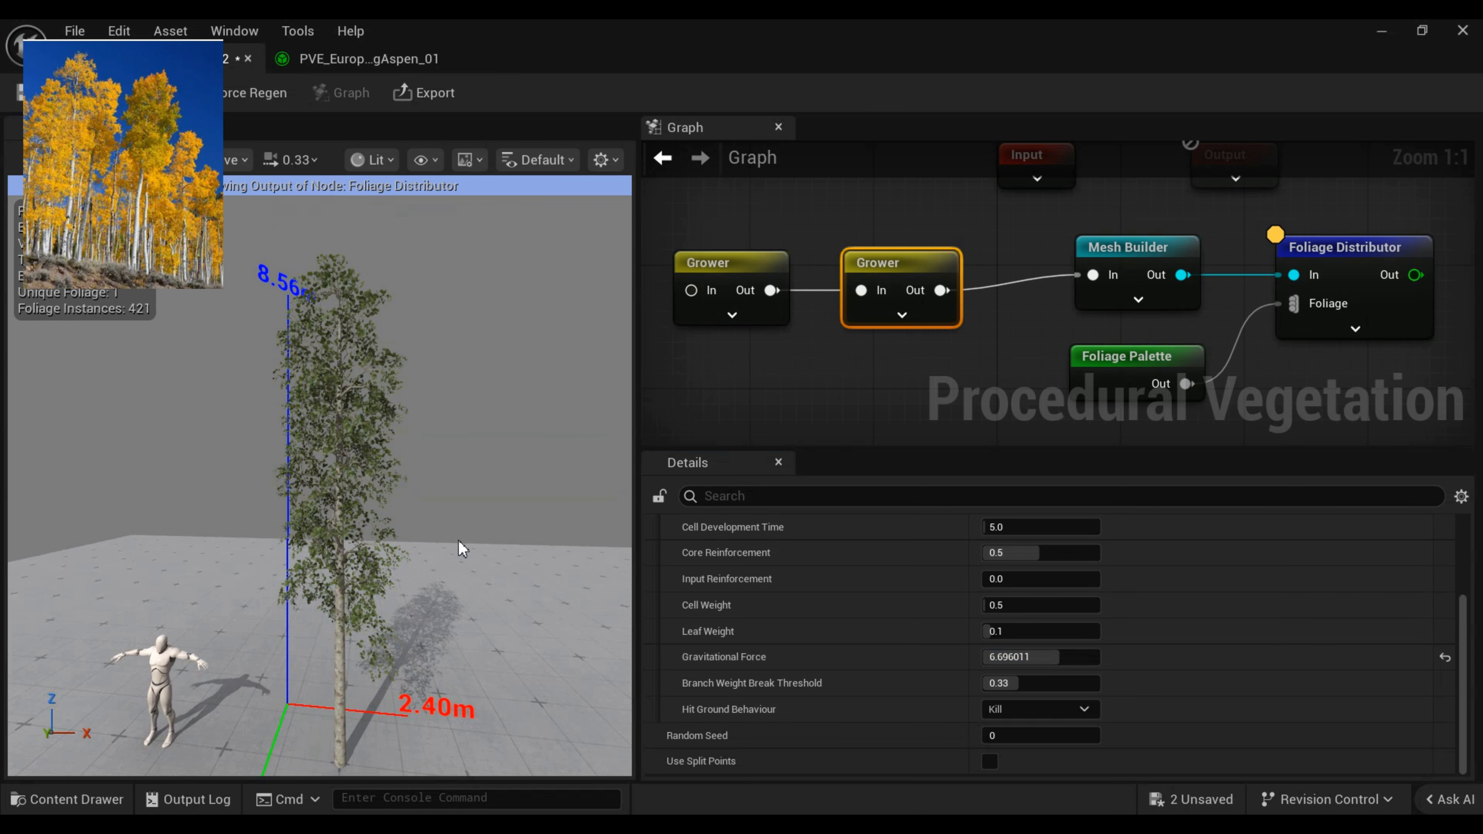
left_click_drag(1020, 683, 1048, 682)
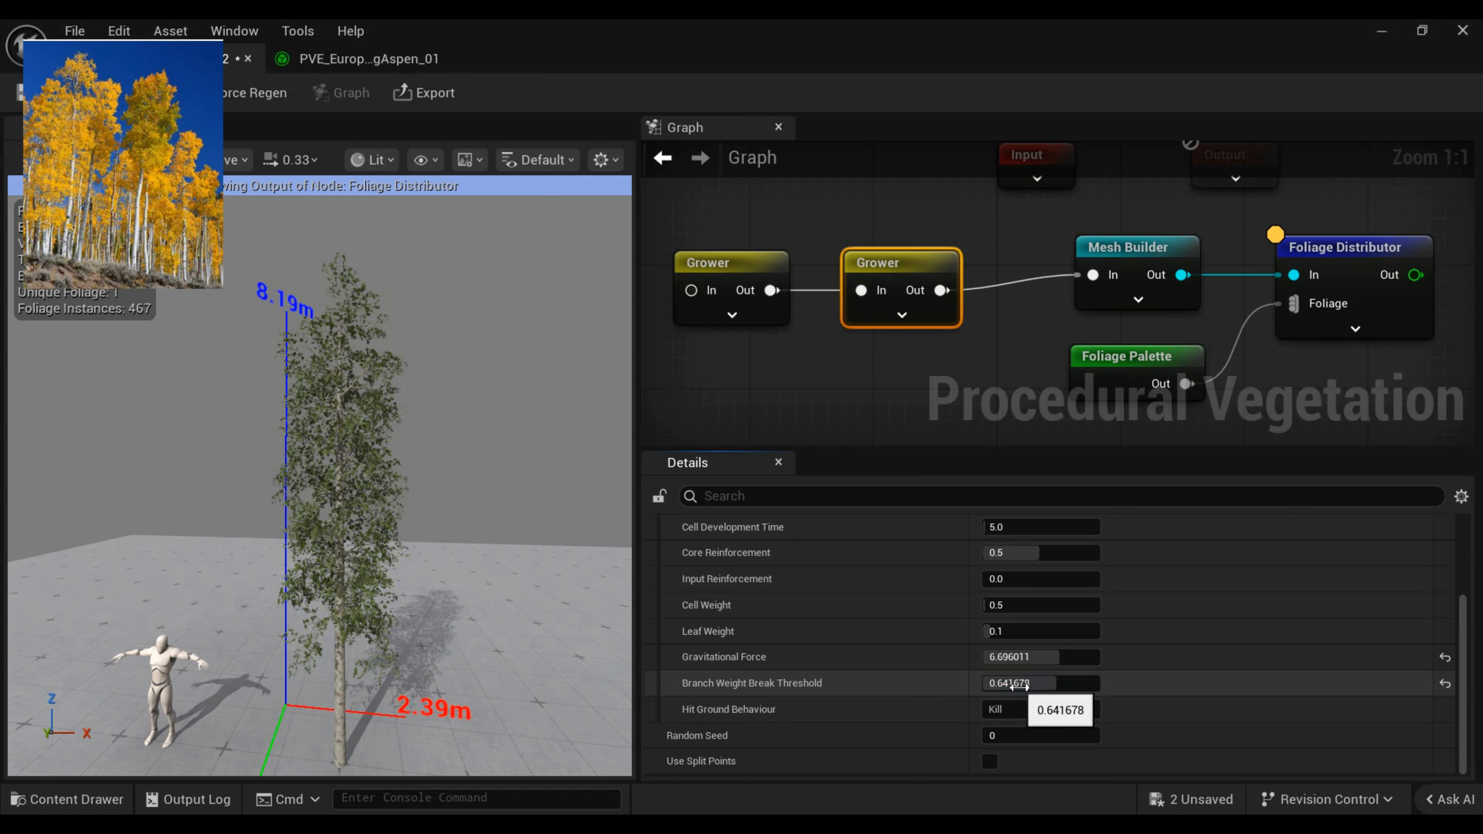
left_click_drag(1042, 683, 1060, 683)
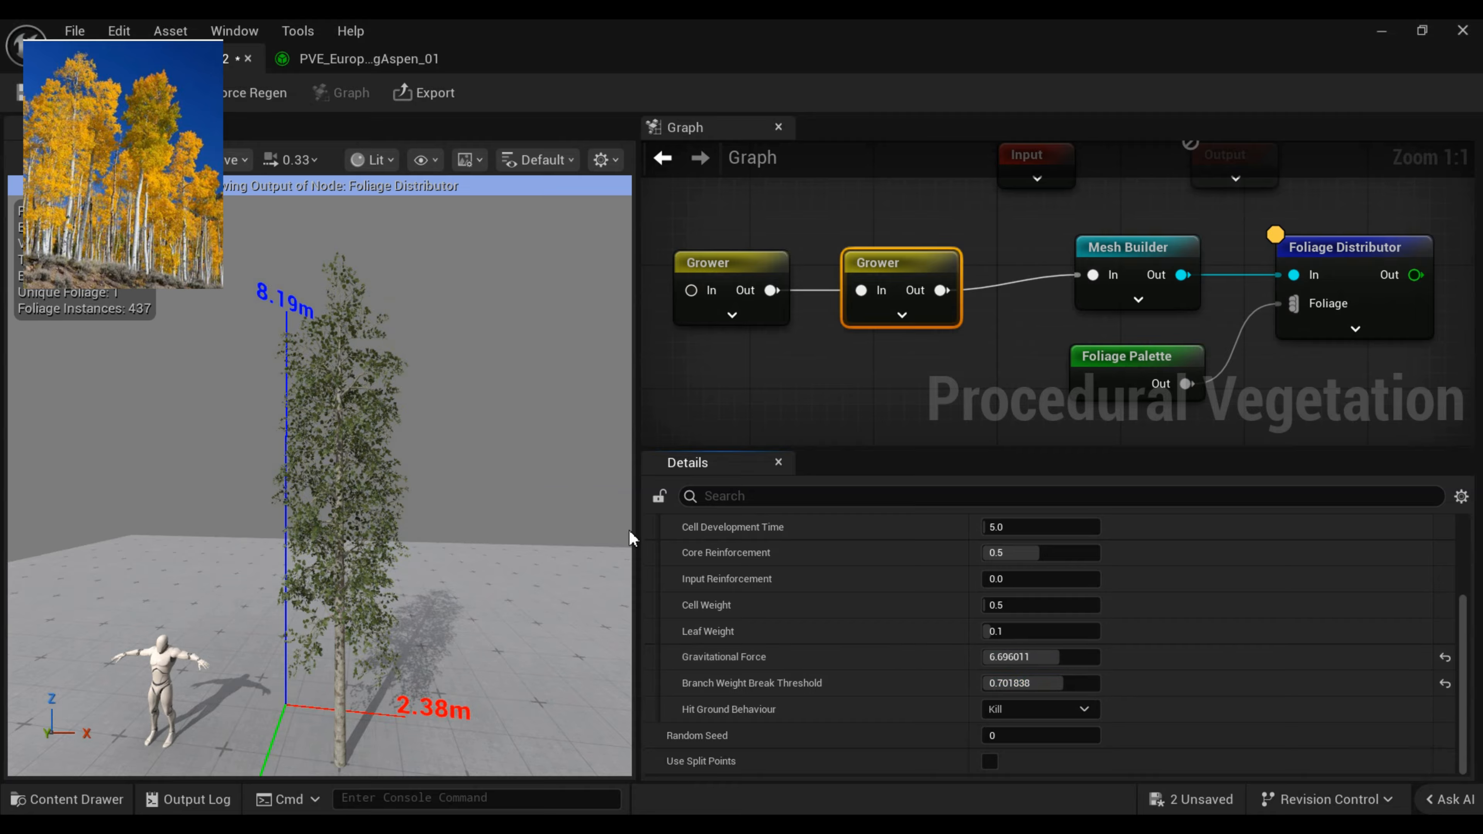
scroll(1246, 645, "up", 5)
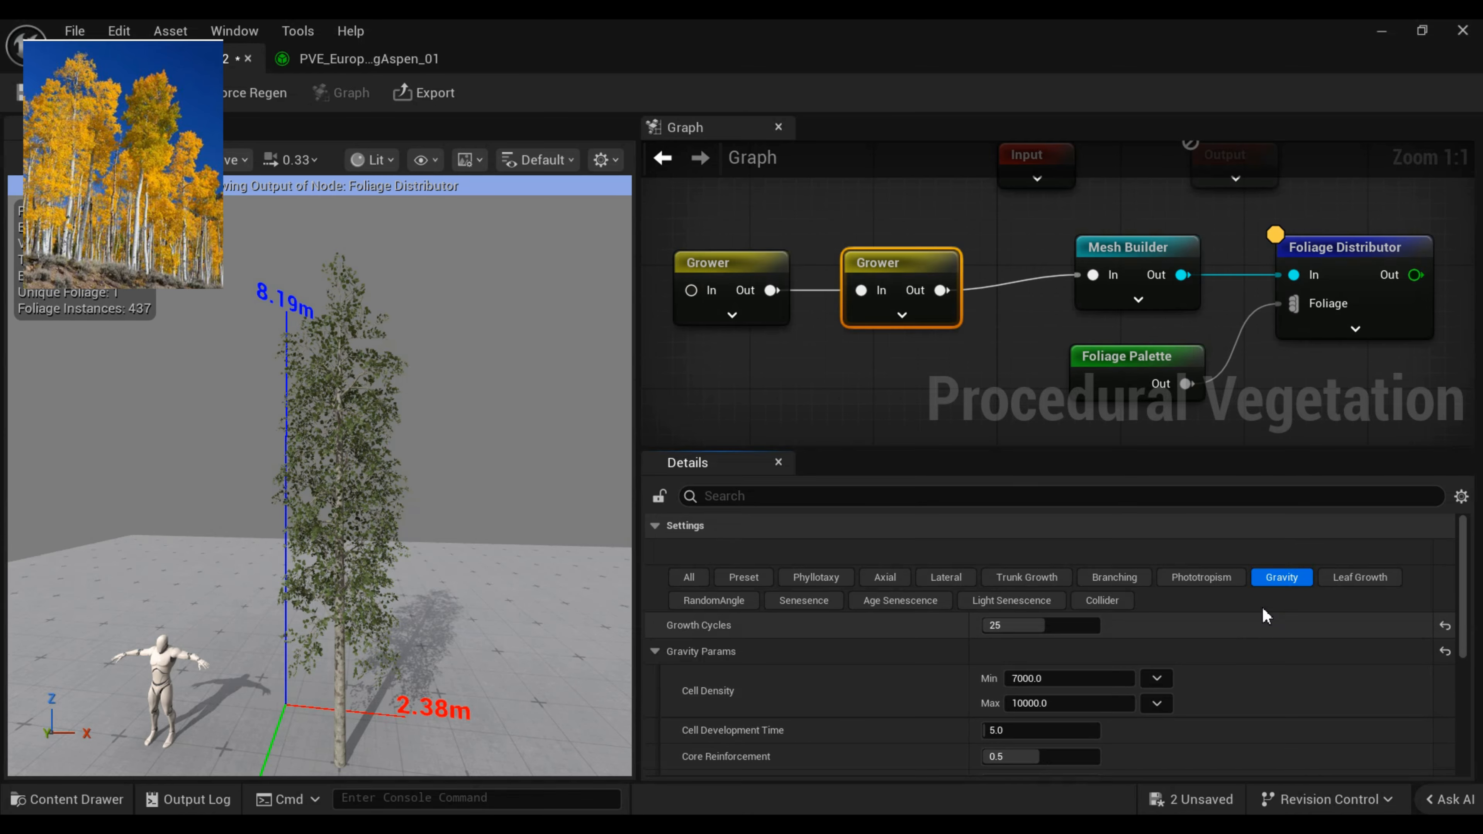
Set the second Grower's Phototropism Apical to about 0.56 and check the tree's shape from a distance.
left_click(1191, 577)
left_click(1069, 677)
left_click_drag(1022, 678, 1031, 678)
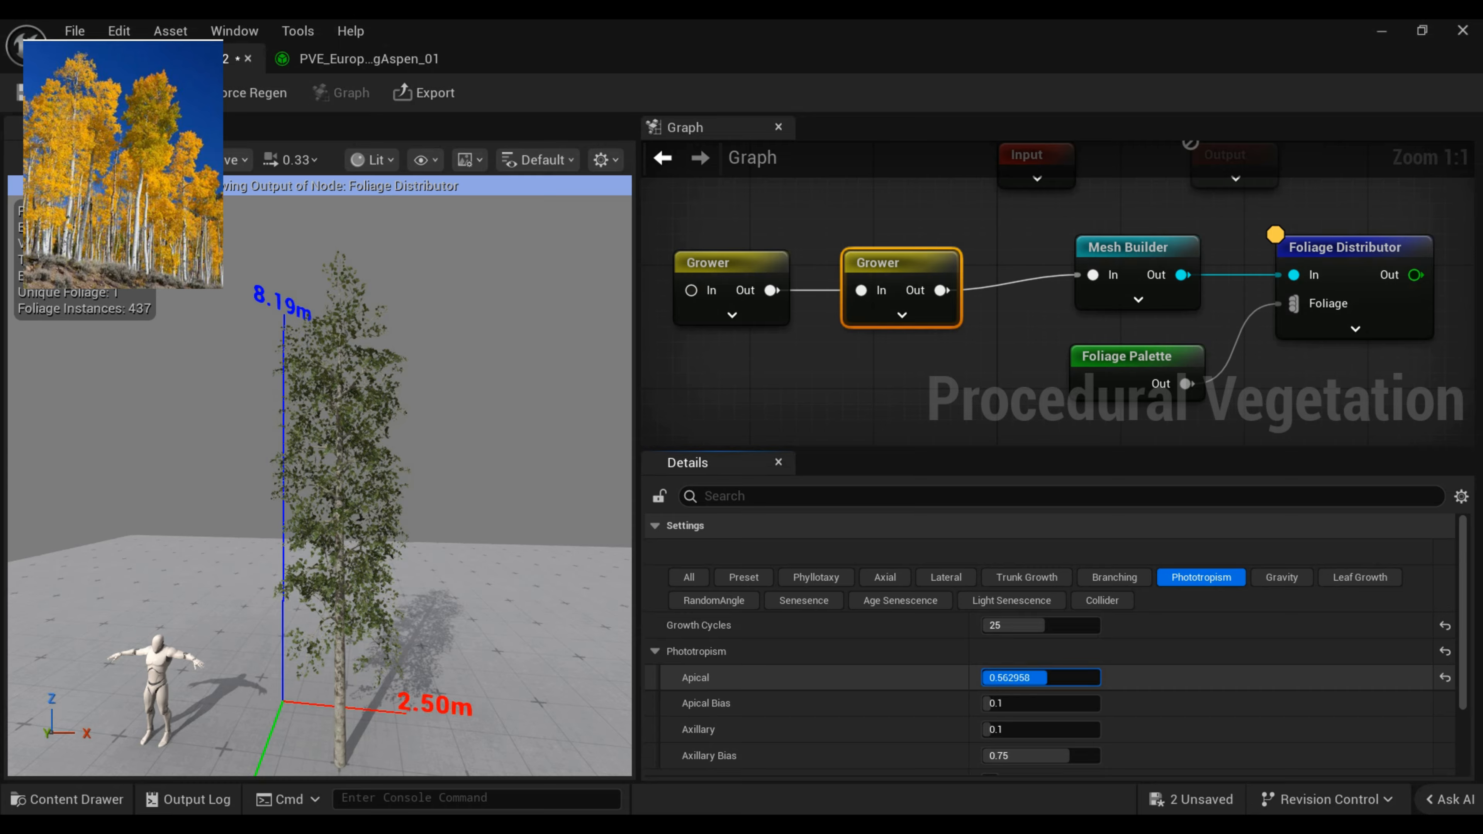
mouse_move(321, 485)
right_mouse_down()
mouse_move(345, 520)
mouse_move(327, 453)
mouse_move(334, 517)
mouse_move(328, 480)
right_mouse_up()
key("w")
key("s")
key("s")
key("s")
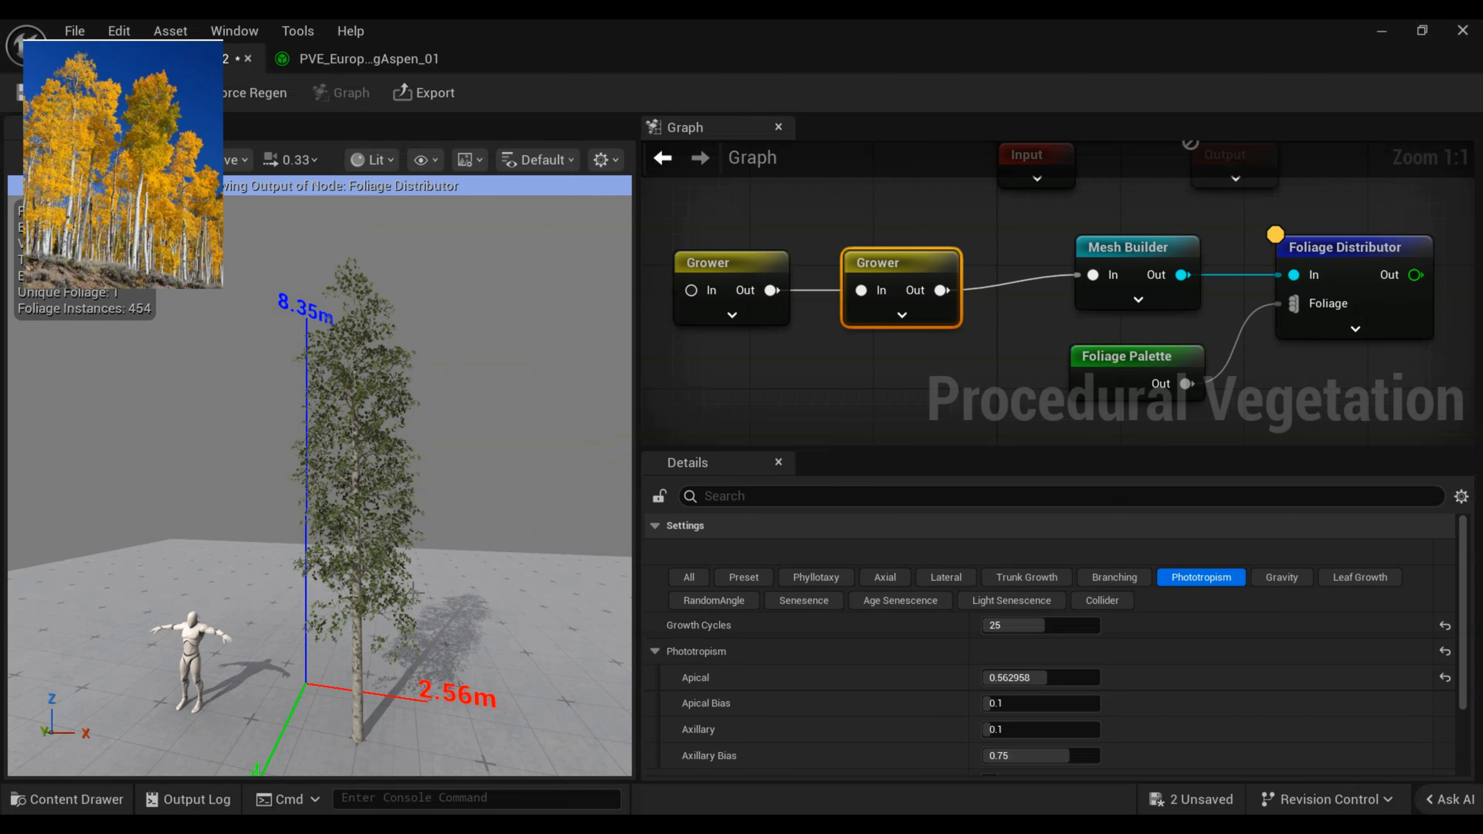
Move the first key of the second Grower's Axillary Priority Gradient to time about 0.238, keeping its value at 0.0.
key("alt+Tab")
left_click(1037, 577)
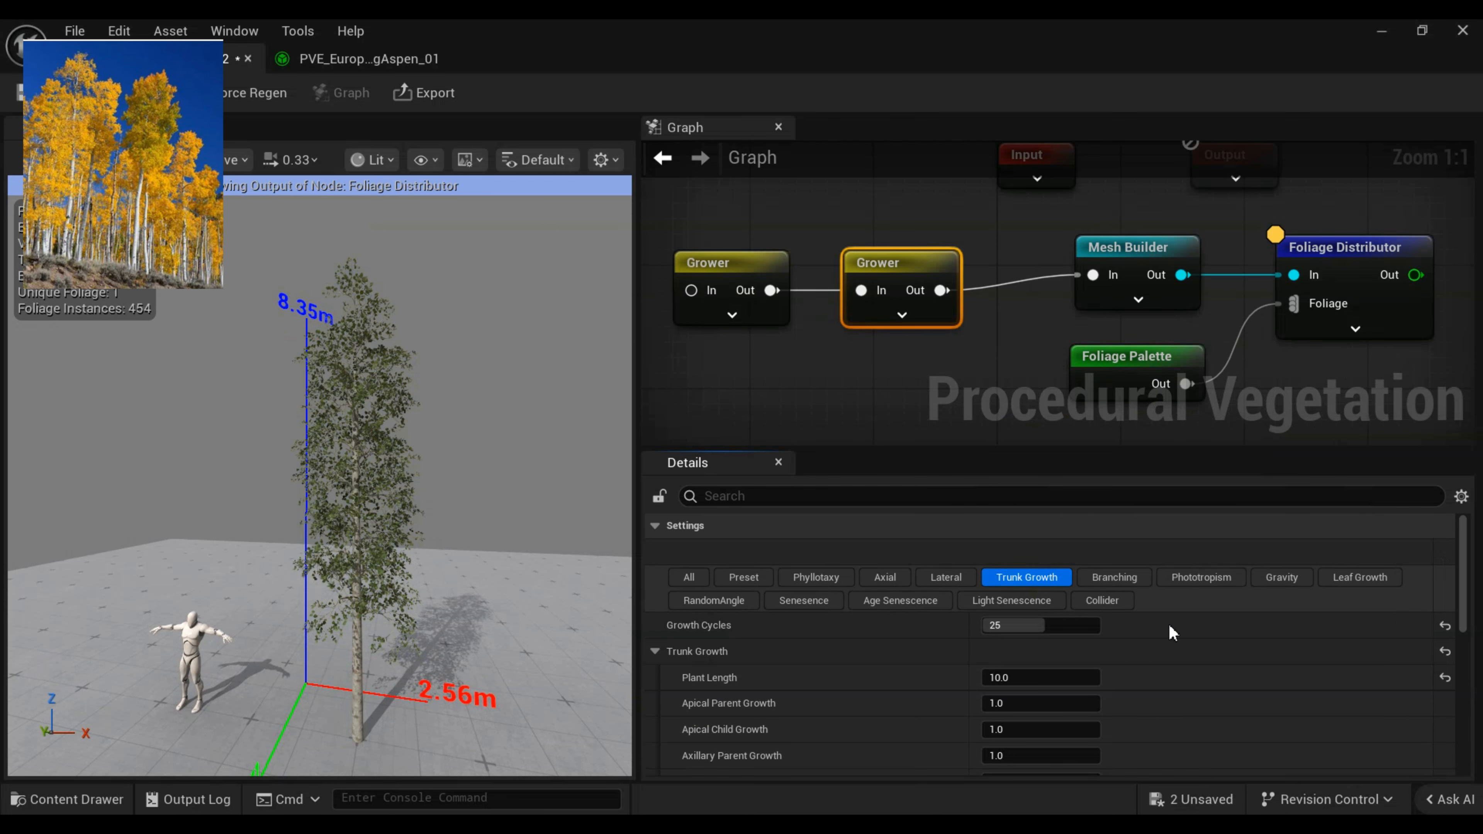
scroll(1191, 645, "down", 10)
scroll(1188, 642, "down", 2)
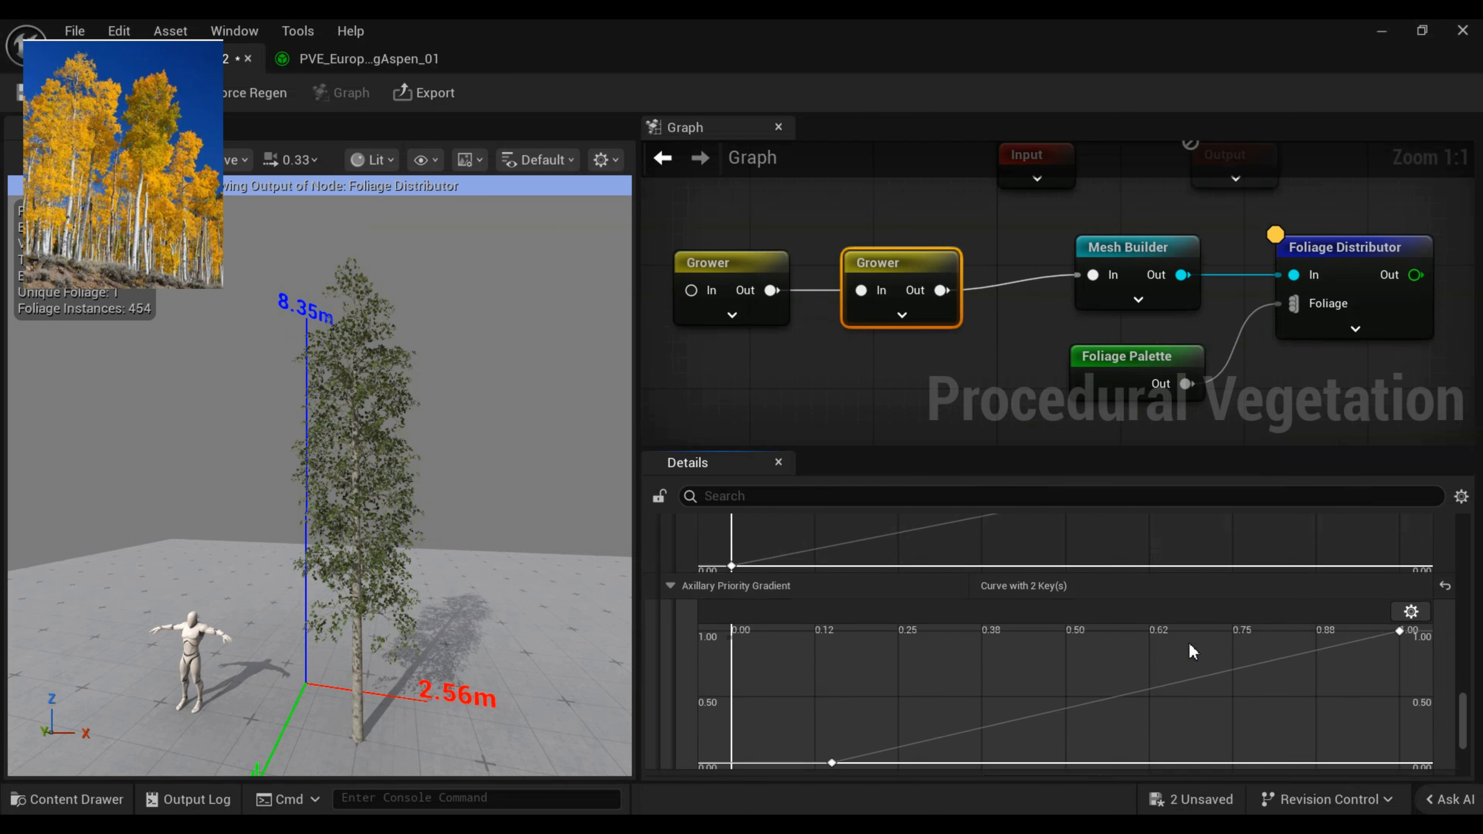
left_click(846, 716)
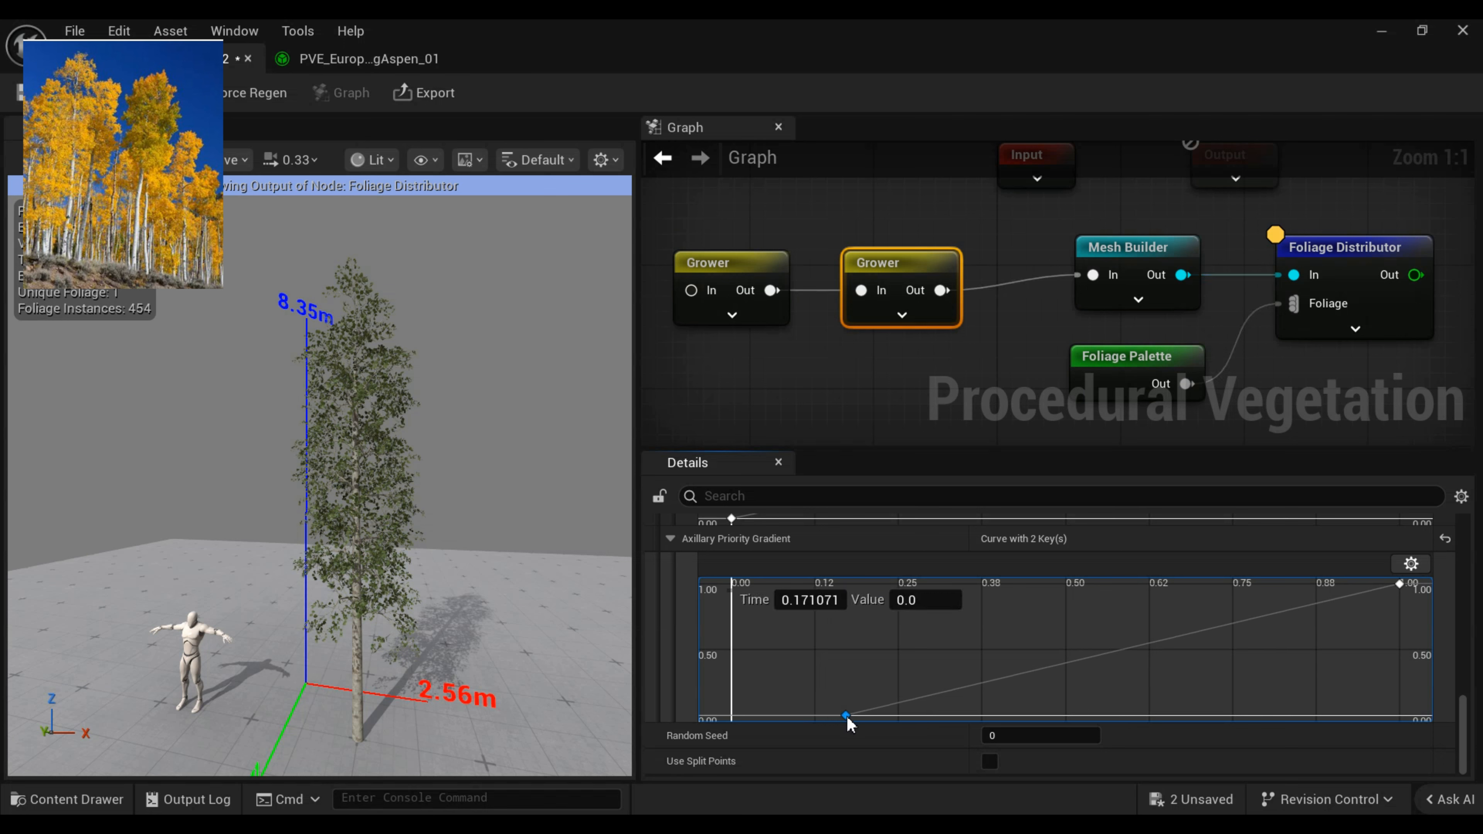
left_click_drag(846, 715, 890, 716)
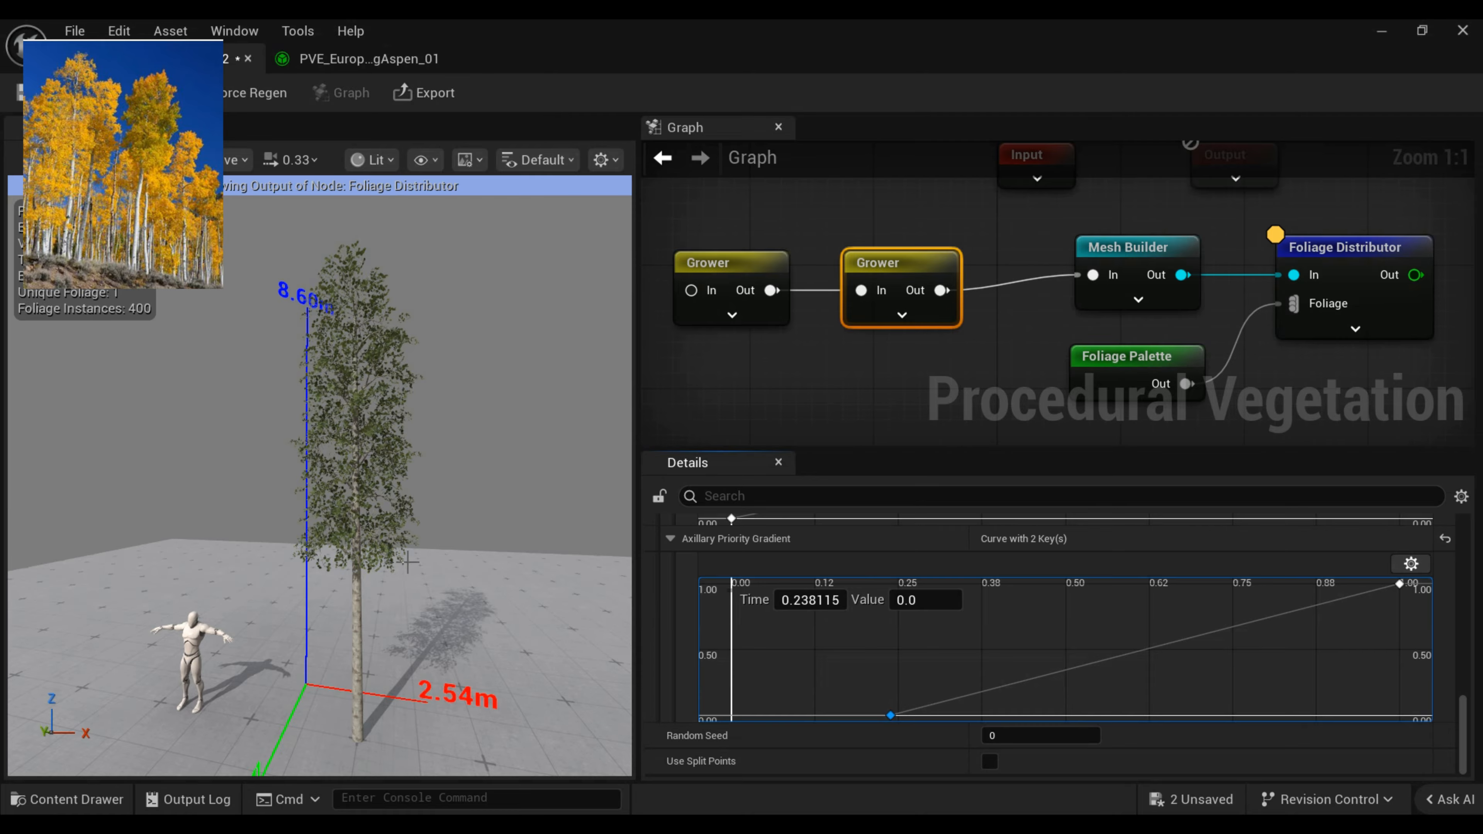
Examine the thickness of the trunk and branches up close near the top of the tree.
right_click_drag(407, 562, 422, 512)
key("w")
key("s")
key("d")
key("w")
key("a")
key("w")
key("a")
key("w")
right_click_drag(409, 618, 410, 602)
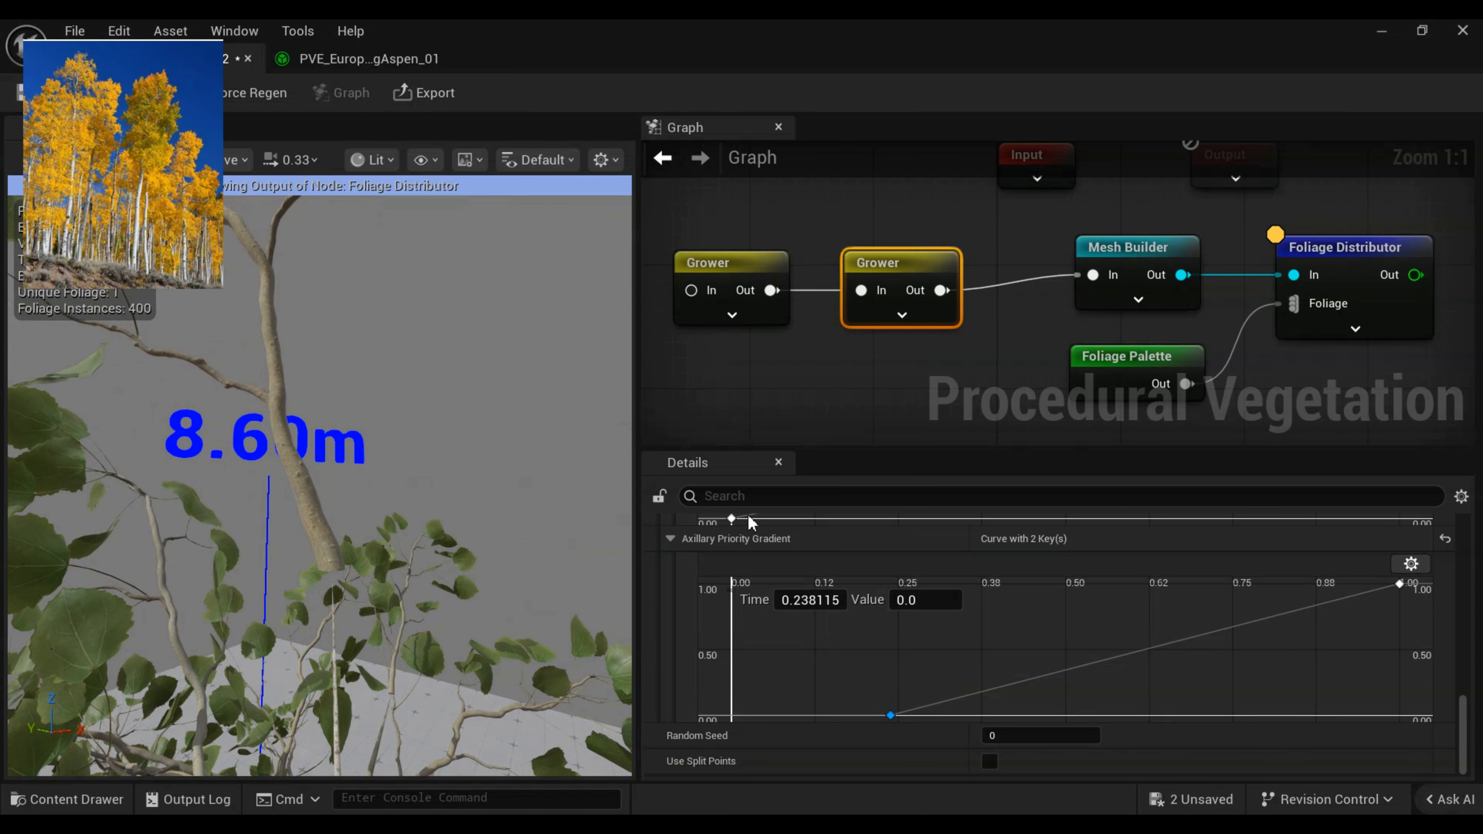
Filter the Mesh Builder's settings by "Min" and set the branch Min Radius to 0.00404.
left_click(1128, 251)
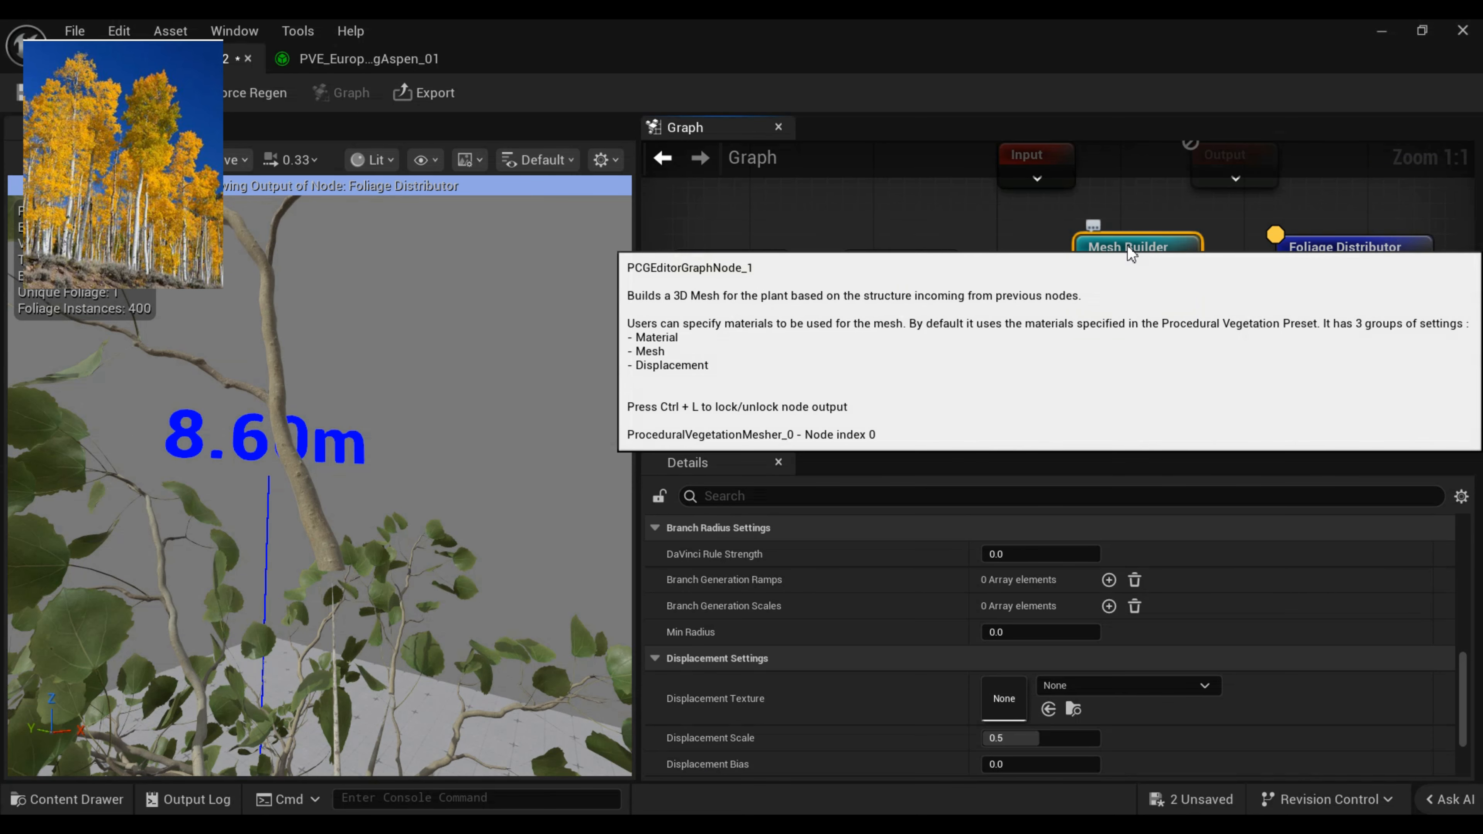
scroll(1176, 669, "up", 3)
left_click(738, 496)
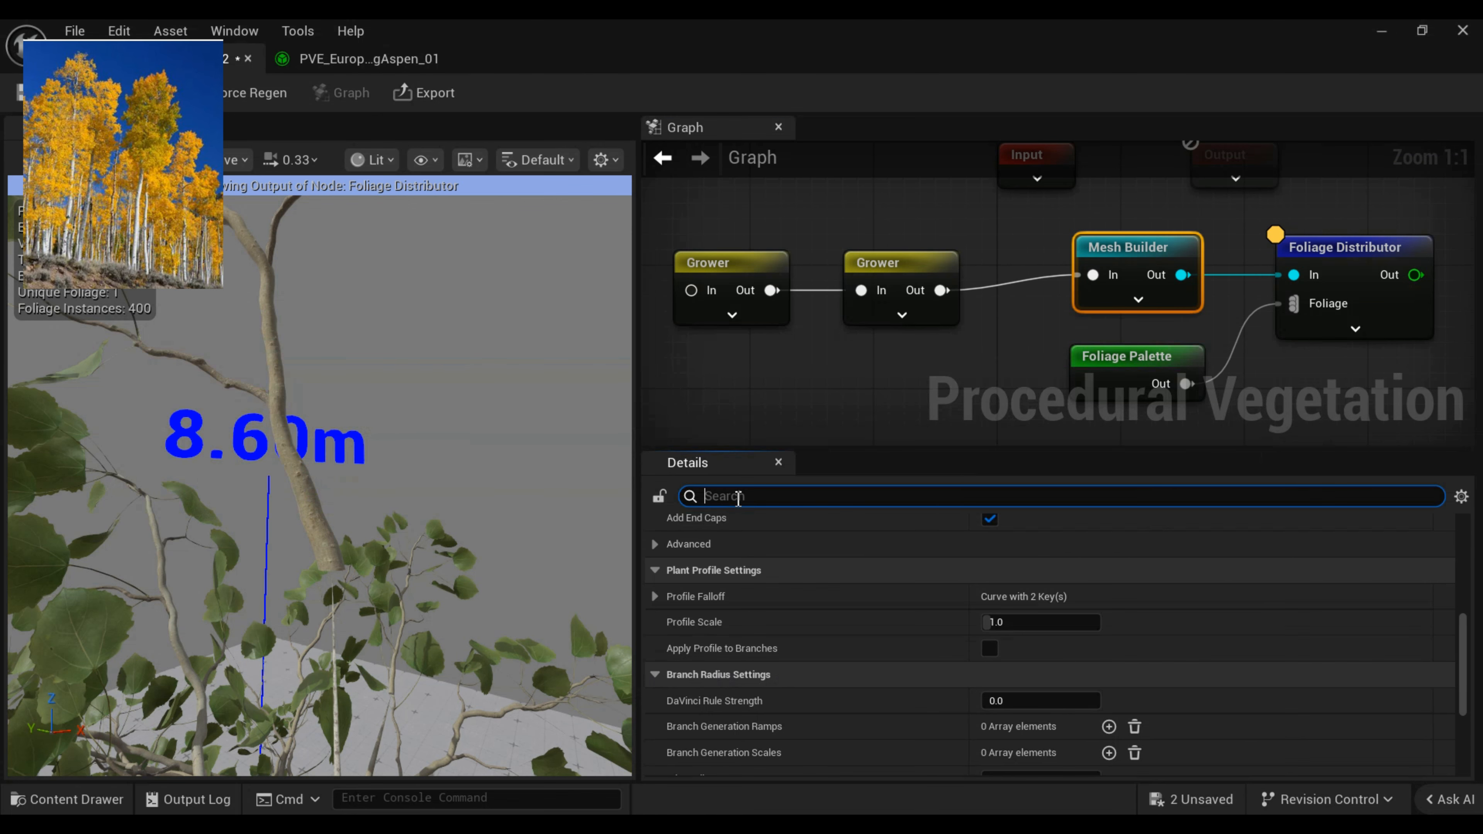
type("Min")
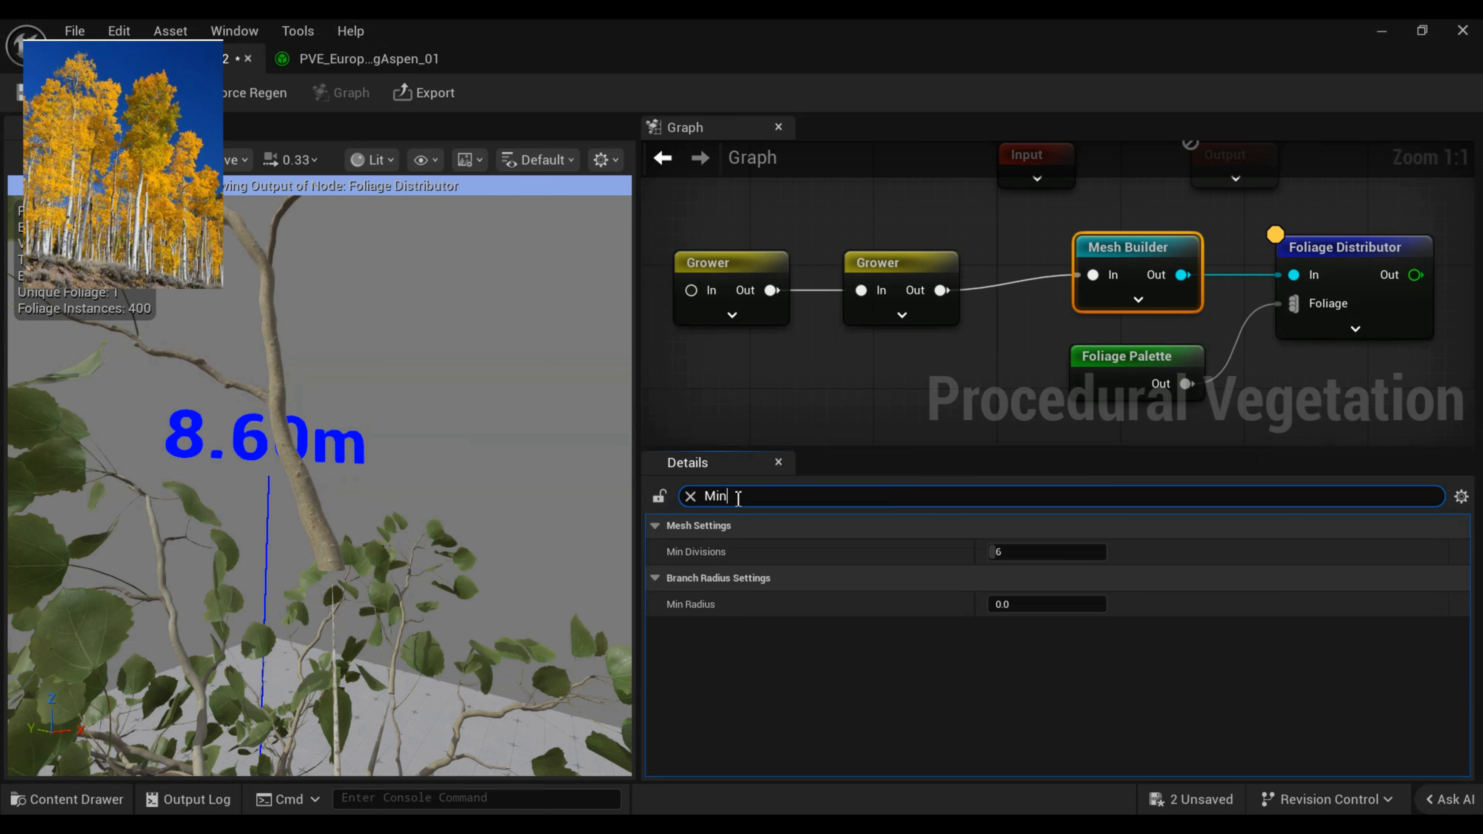
left_click(1005, 605)
left_click_drag(1005, 605, 1018, 605)
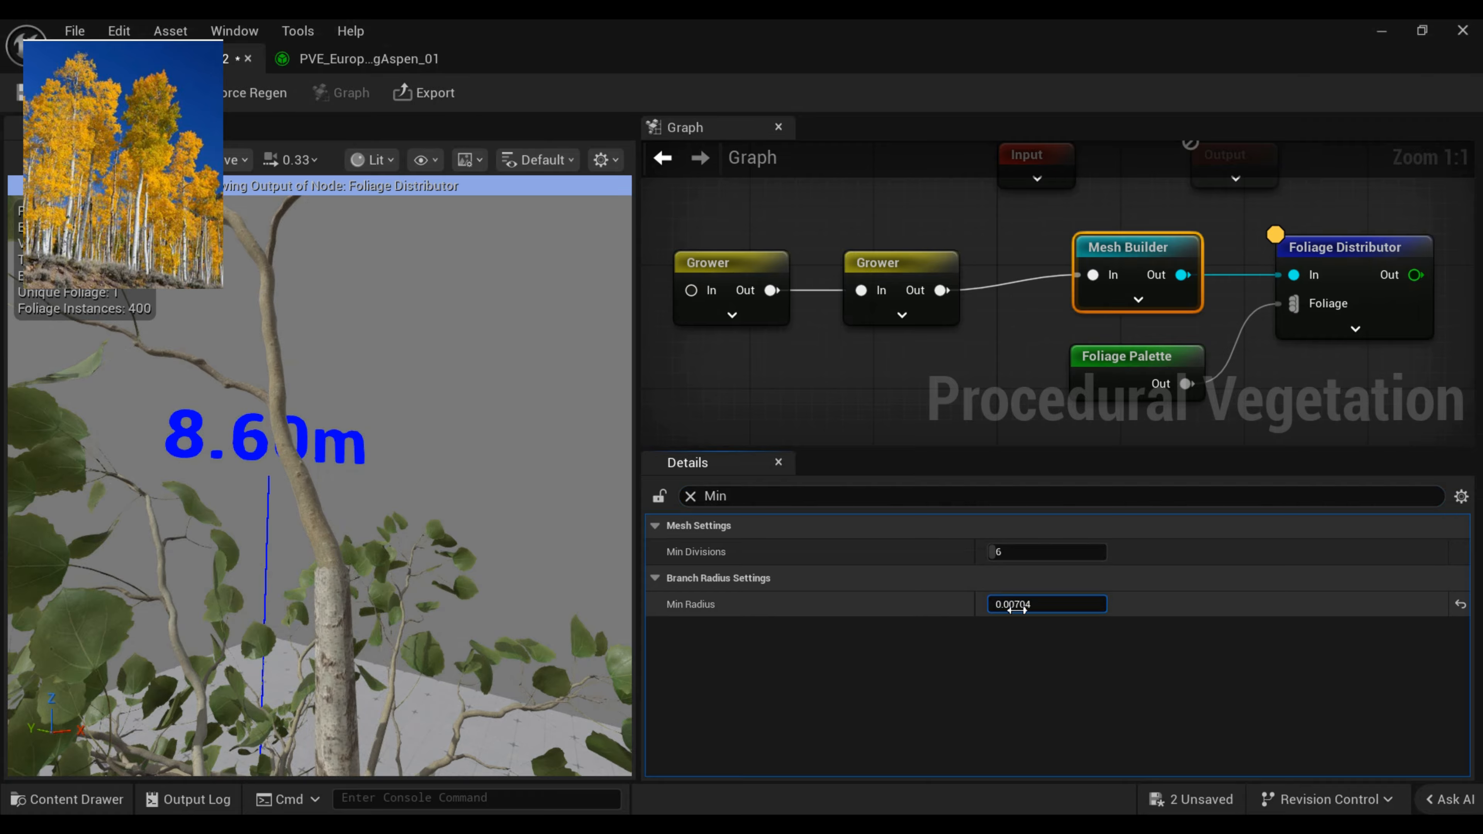
left_click(1030, 606)
left_click(1023, 608)
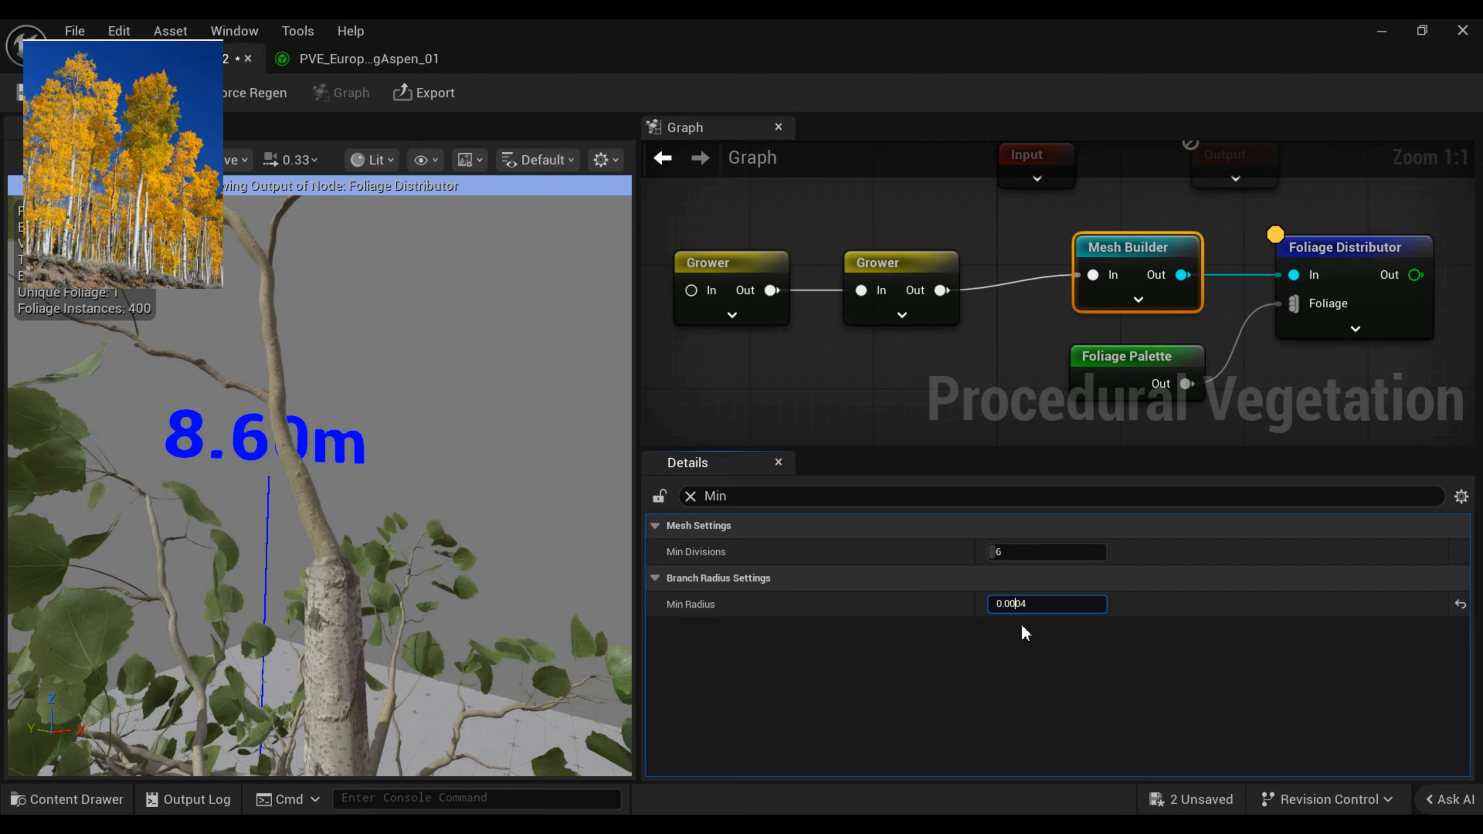
type("4")
key("Return")
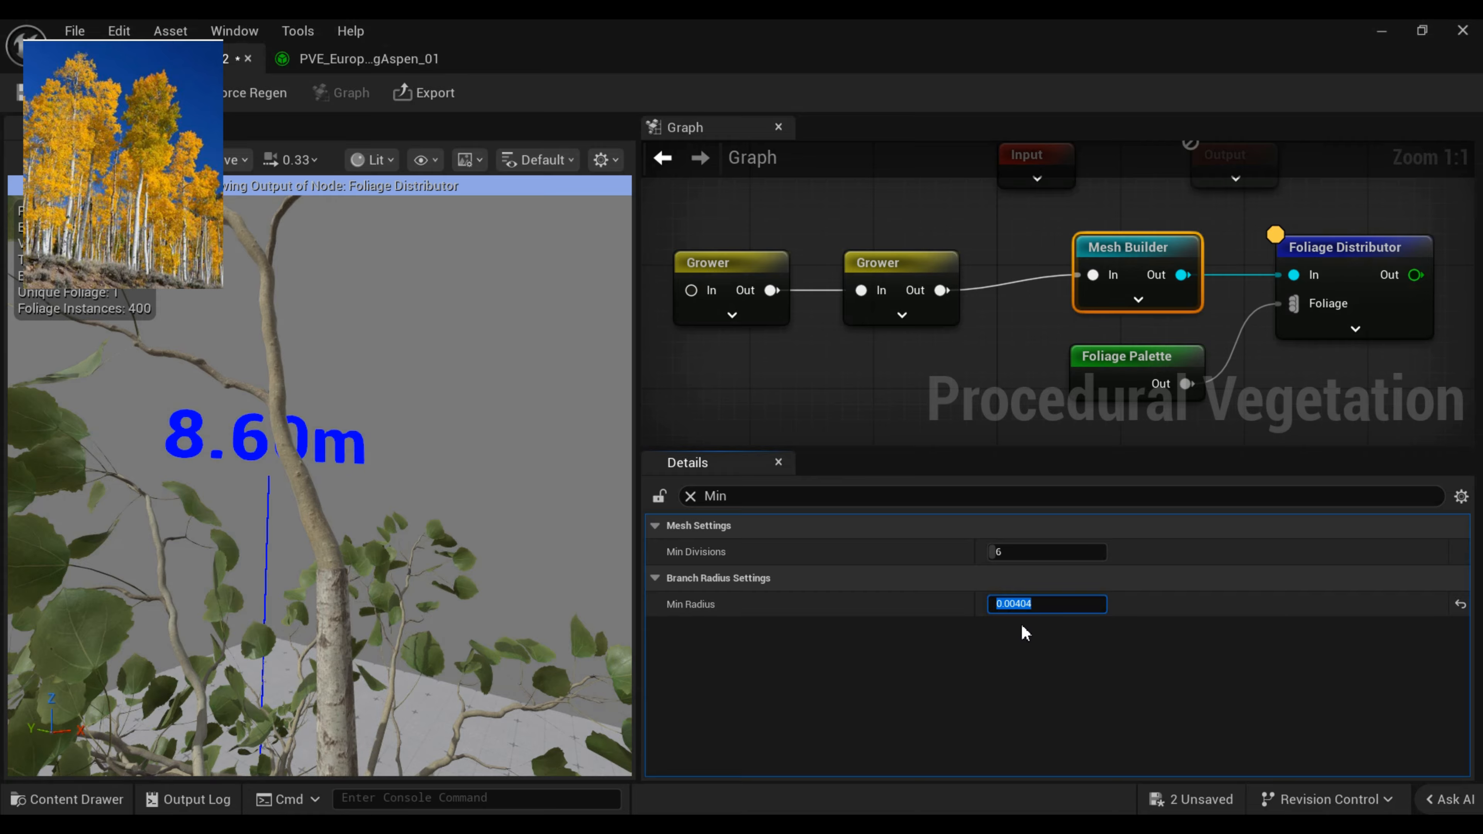